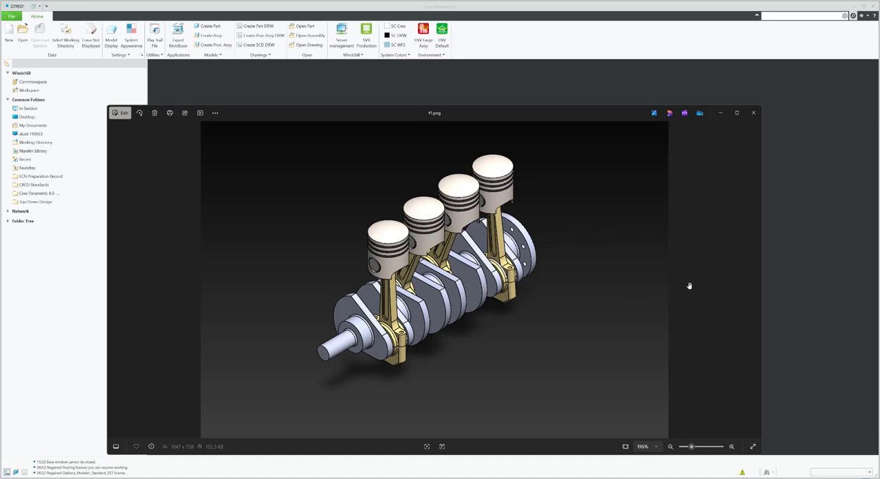
Browse the reference images of the four-cylinder engine assembly, then close the image viewer
{"action": "key", "text": "Right"}
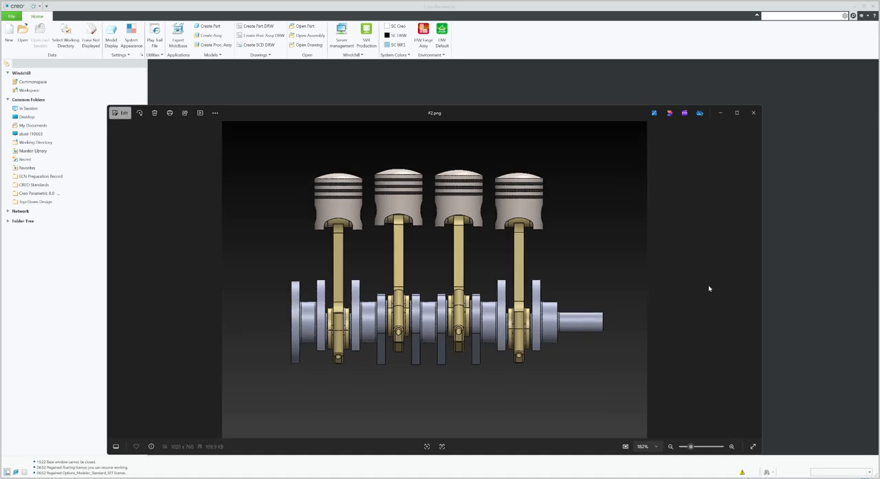
{"action": "key", "text": "Left"}
{"action": "key", "text": "Right"}
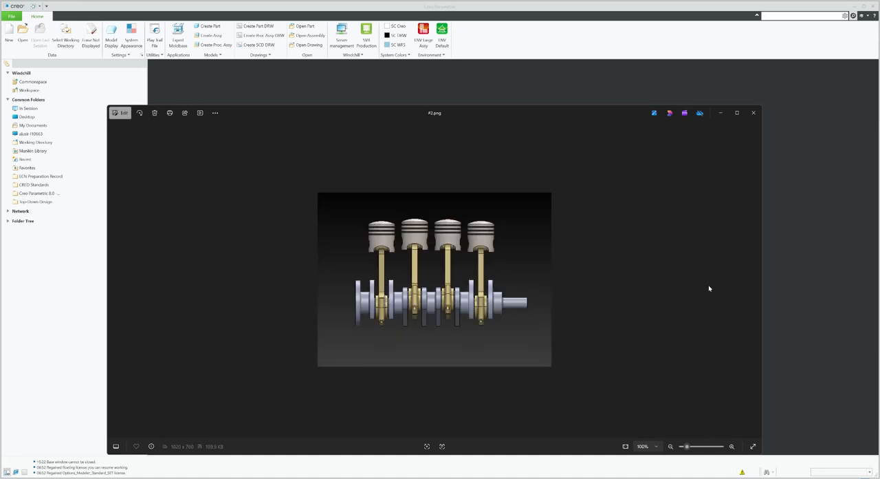
{"action": "key", "text": "Right"}
{"action": "key", "text": "Left"}
{"action": "key", "text": "Left"}
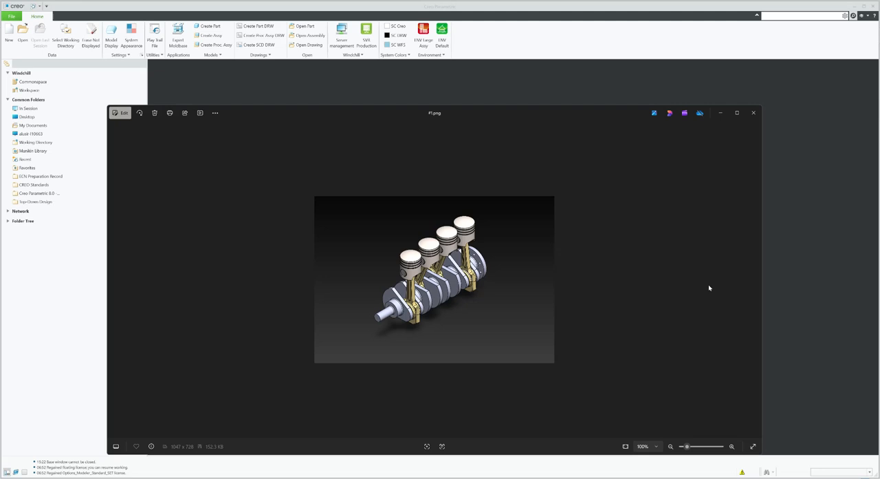
{"action": "left_click", "coordinate": [721, 115]}
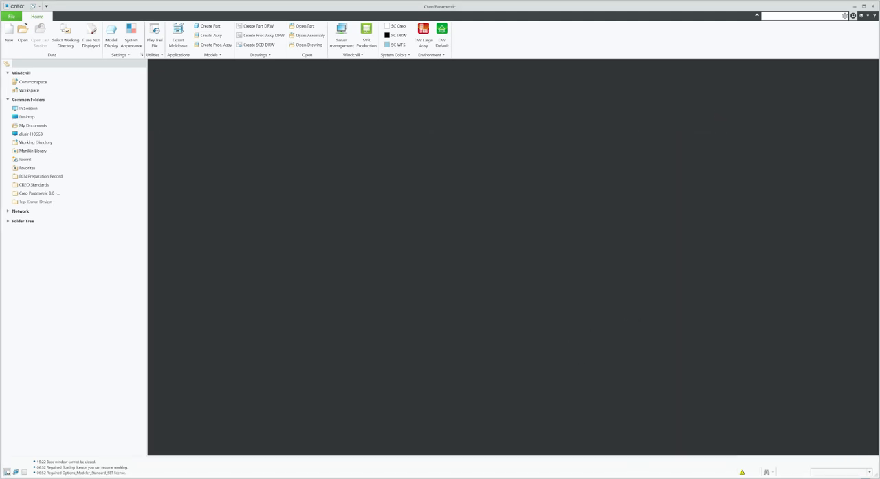
Open the GrabCAD community library in the browser and search it for engine block
{"action": "left_click", "coordinate": [729, 447]}
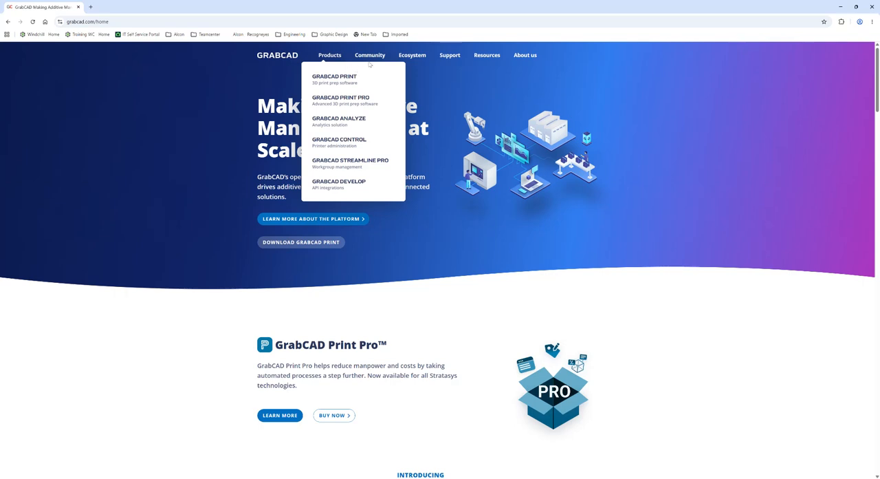
{"action": "mouse_move", "coordinate": [369, 58]}
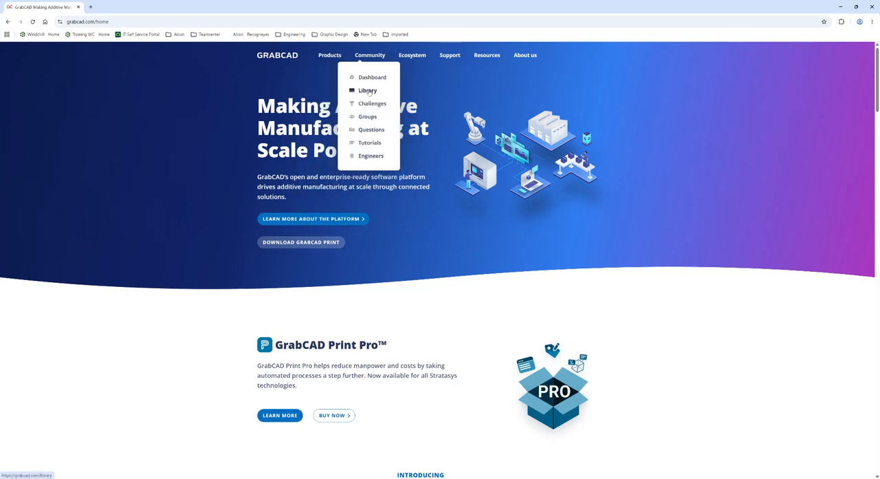
{"action": "left_click", "coordinate": [369, 92]}
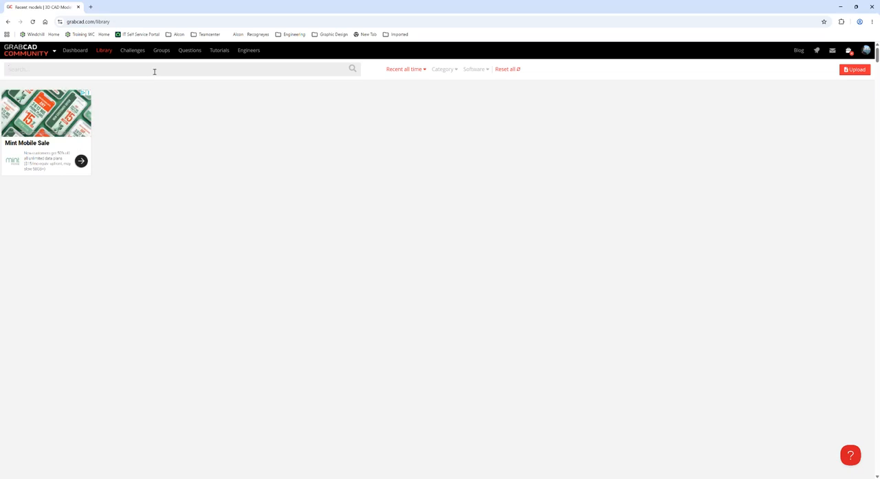
{"action": "type", "text": "engine block"}
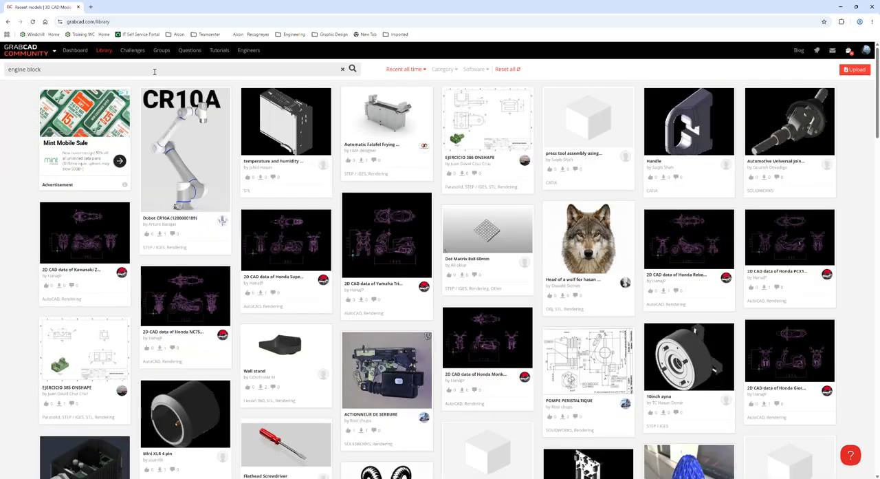
{"action": "key", "text": "Return"}
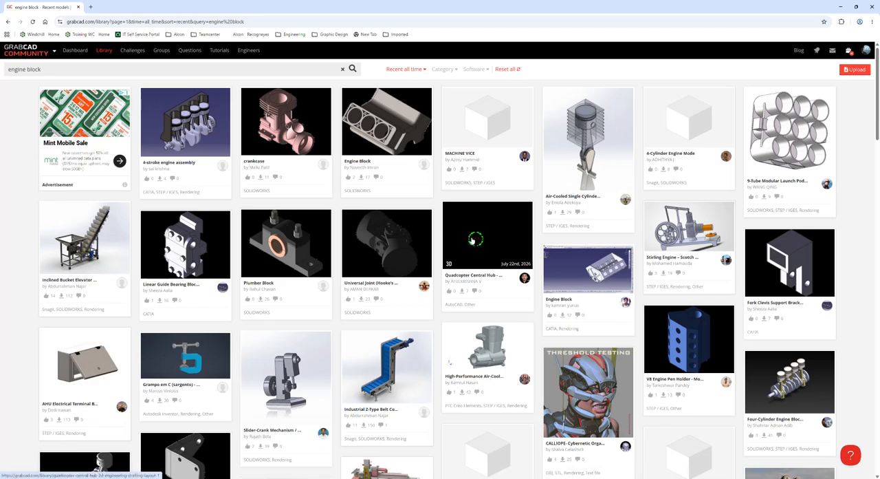
Open the Four-Cylinder Engine Block Assembly model and download its Four Stroke.STEP file
{"action": "scroll", "coordinate": [474, 240], "scroll_direction": "down", "scroll_amount": 2}
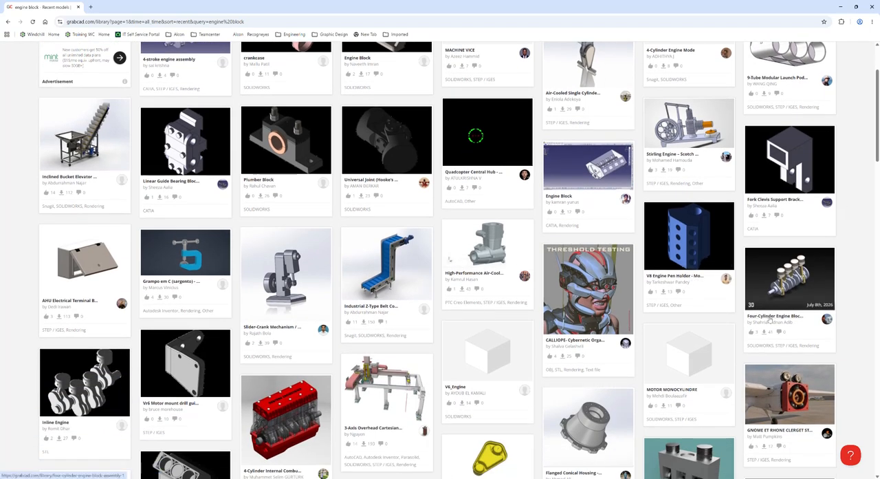
{"action": "left_click", "coordinate": [770, 319]}
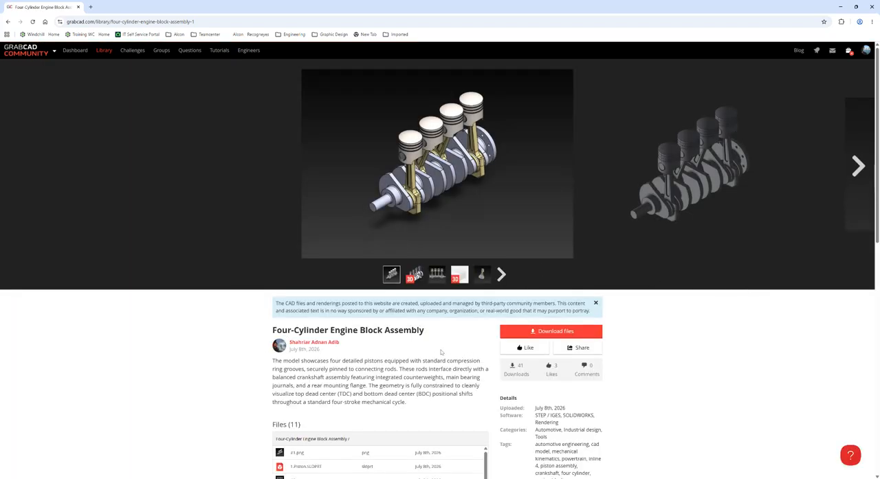
{"action": "scroll", "coordinate": [441, 352], "scroll_direction": "down", "scroll_amount": 2}
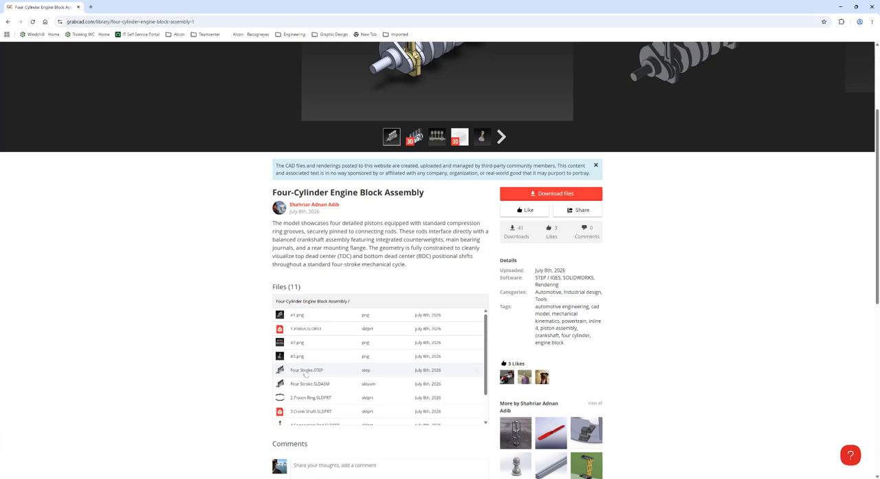
{"action": "left_click", "coordinate": [308, 372]}
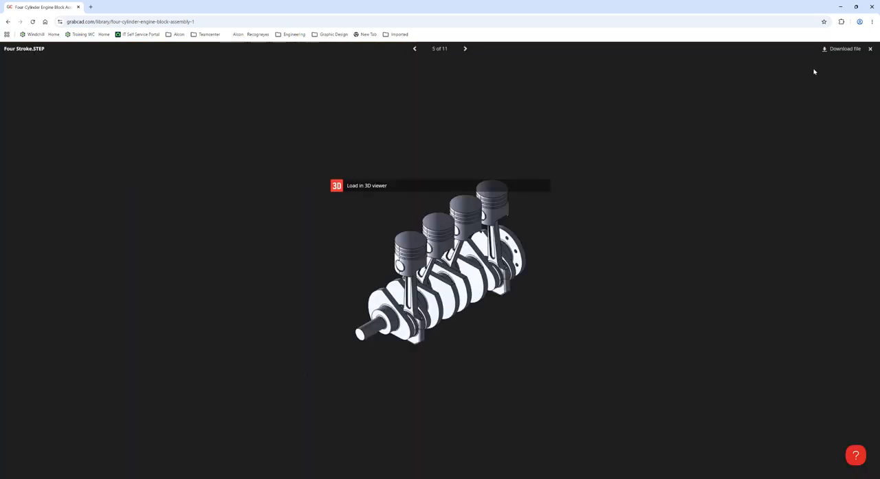
{"action": "left_click", "coordinate": [836, 49]}
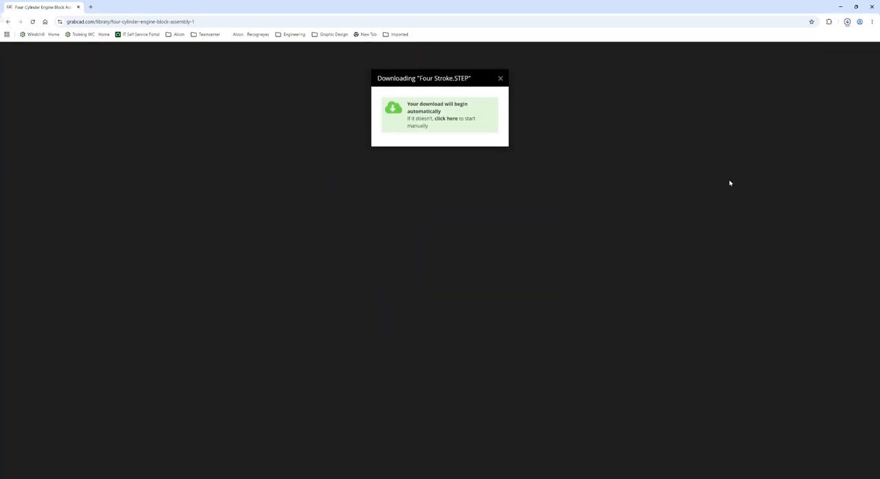
Locate the downloaded STEP file in the 6. Engine Block CREO folder and copy that folder's path
{"action": "left_click", "coordinate": [839, 8]}
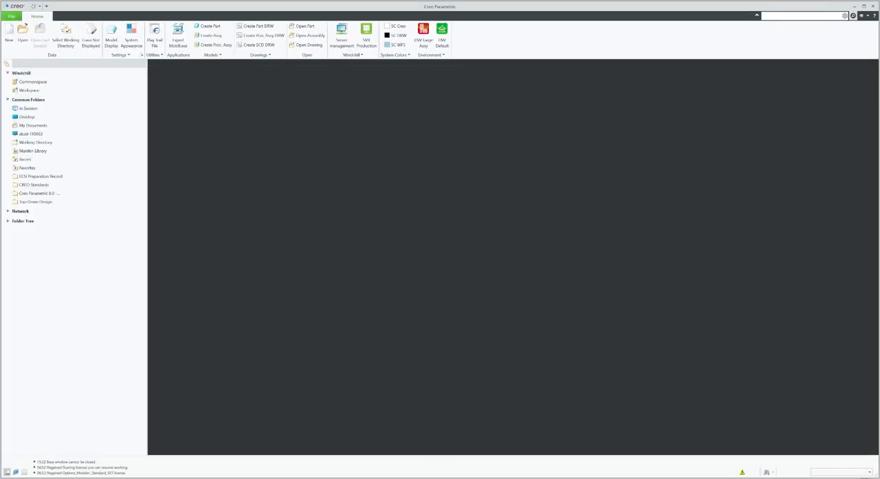
{"action": "mouse_move", "coordinate": [380, 477]}
{"action": "left_click", "coordinate": [324, 452]}
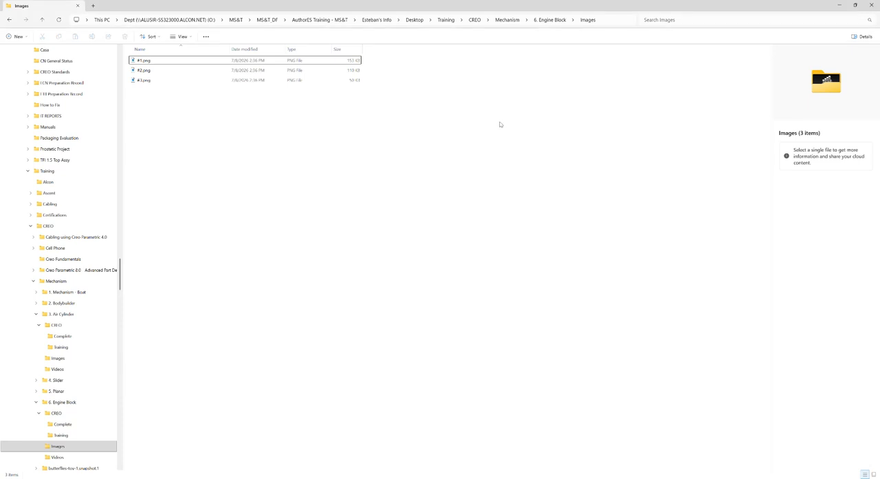
{"action": "left_click", "coordinate": [509, 20]}
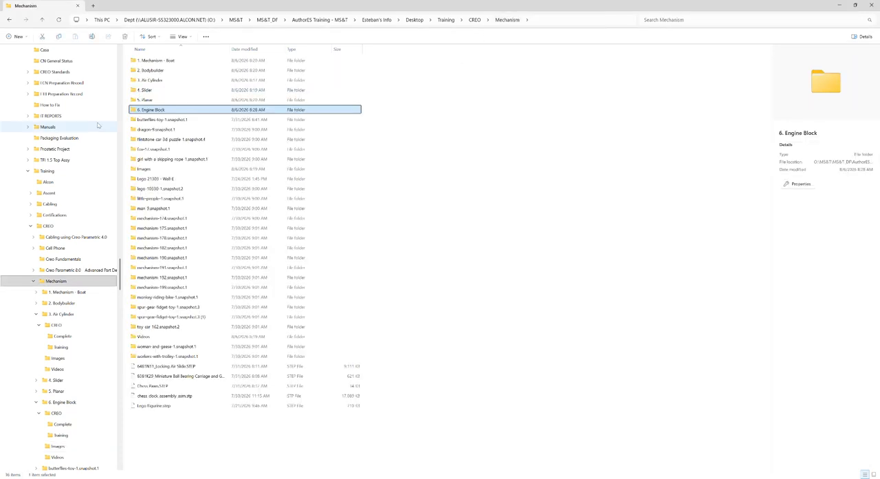
{"action": "double_click", "coordinate": [145, 110]}
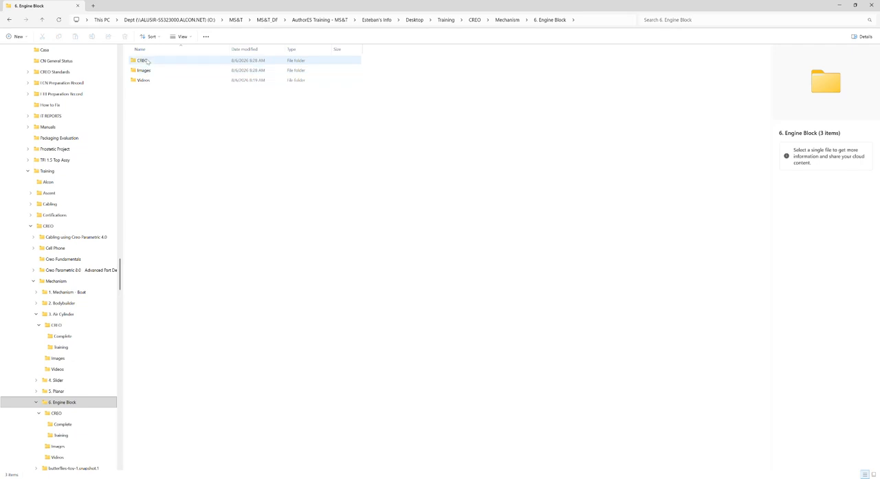
{"action": "left_click", "coordinate": [149, 61]}
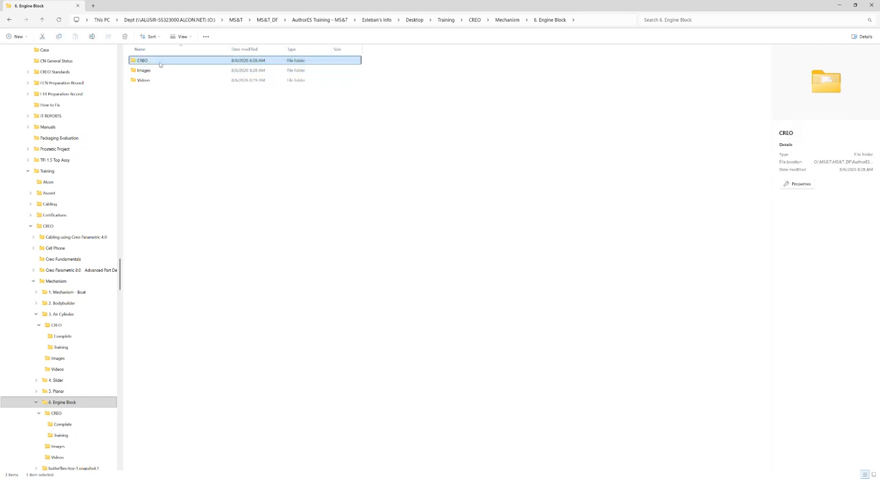
{"action": "double_click", "coordinate": [160, 64]}
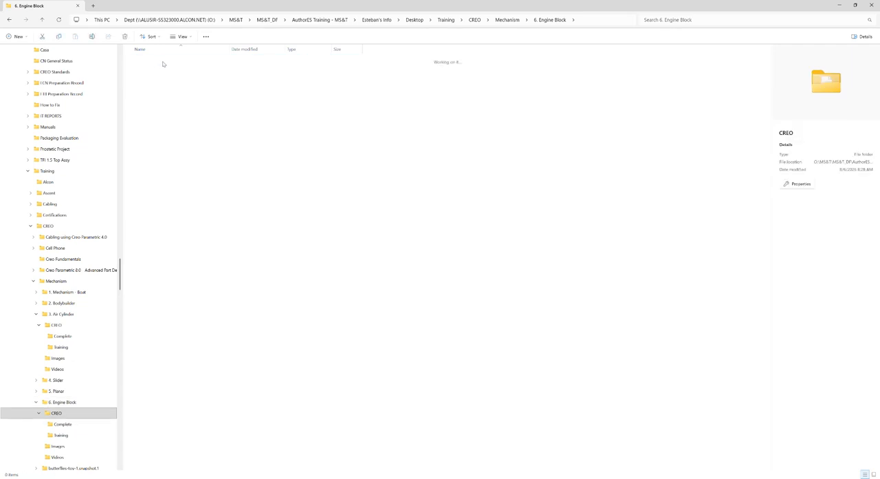
{"action": "left_click", "coordinate": [608, 22]}
{"action": "left_click", "coordinate": [210, 157]}
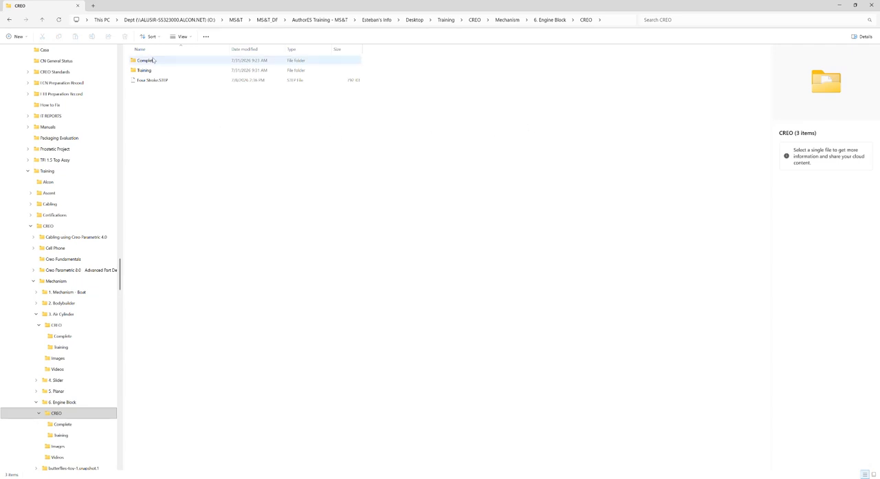
{"action": "left_click", "coordinate": [839, 5]}
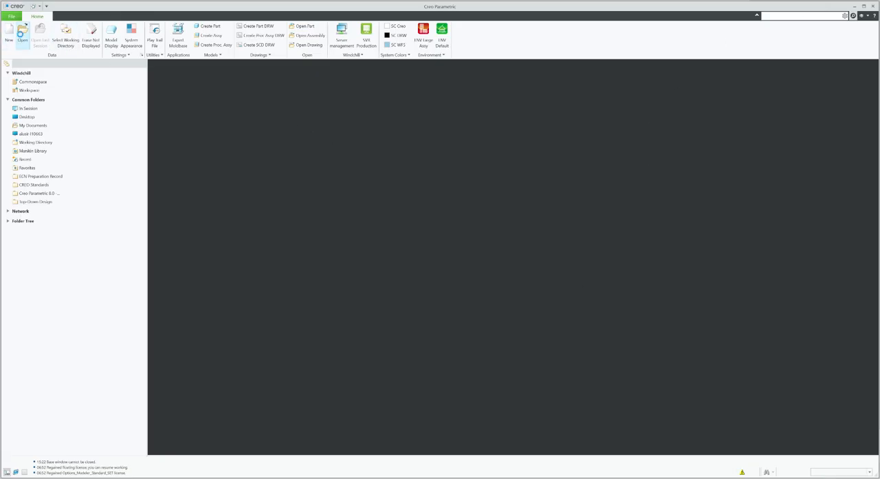
Start opening a file in Creo and navigate the file dialog to the copied CREO folder path
{"action": "left_click", "coordinate": [22, 31]}
{"action": "left_click", "coordinate": [460, 161]}
{"action": "key", "text": "ctrl+v"}
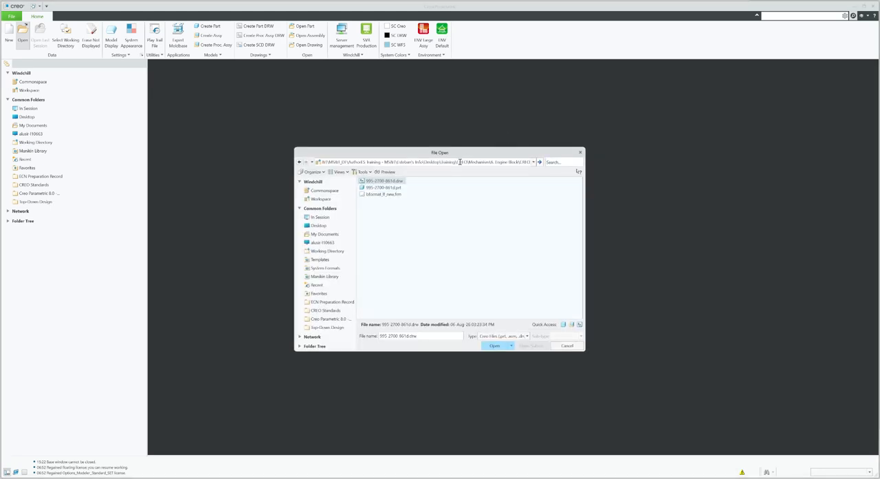
{"action": "key", "text": "Return"}
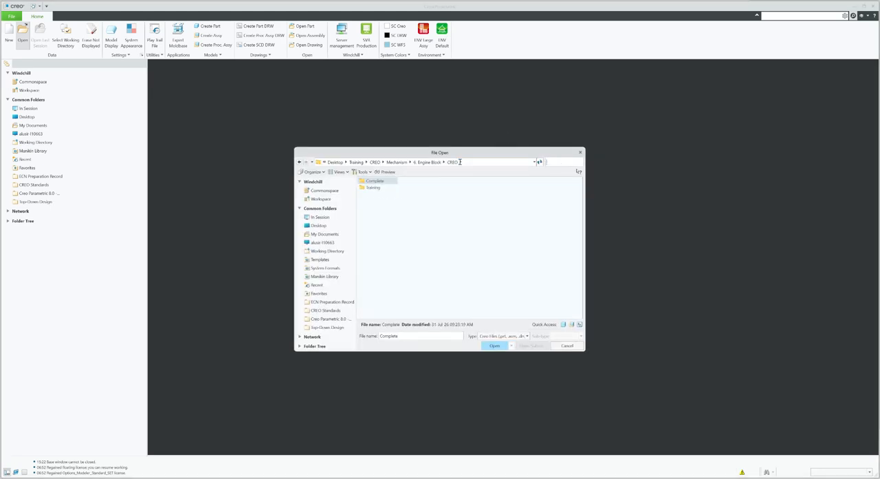
Show all file types and import Four Stroke.STEP as an assembly named Four_Stroke, dismissing the error menu
{"action": "left_click", "coordinate": [498, 336]}
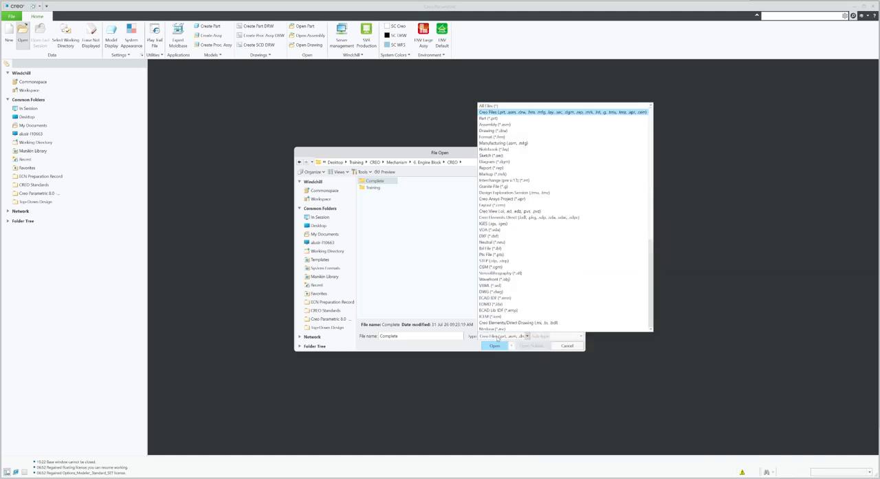
{"action": "left_click", "coordinate": [490, 110]}
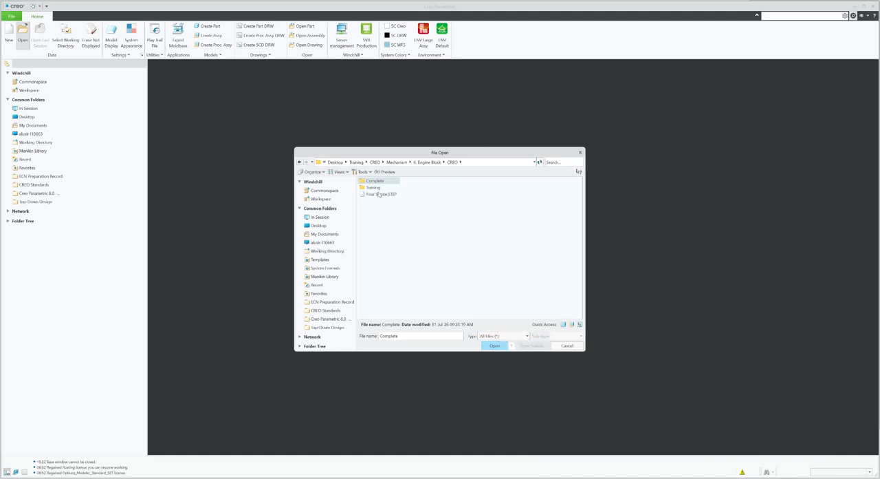
{"action": "double_click", "coordinate": [379, 195]}
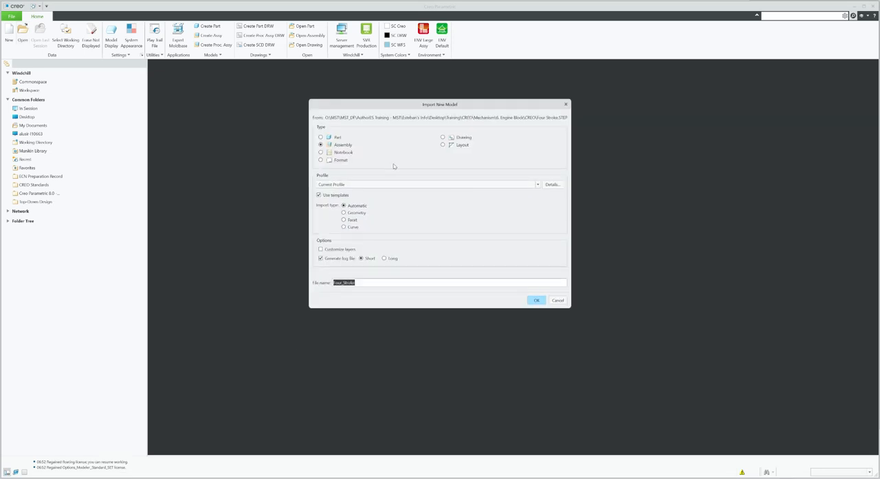
{"action": "left_click", "coordinate": [537, 301]}
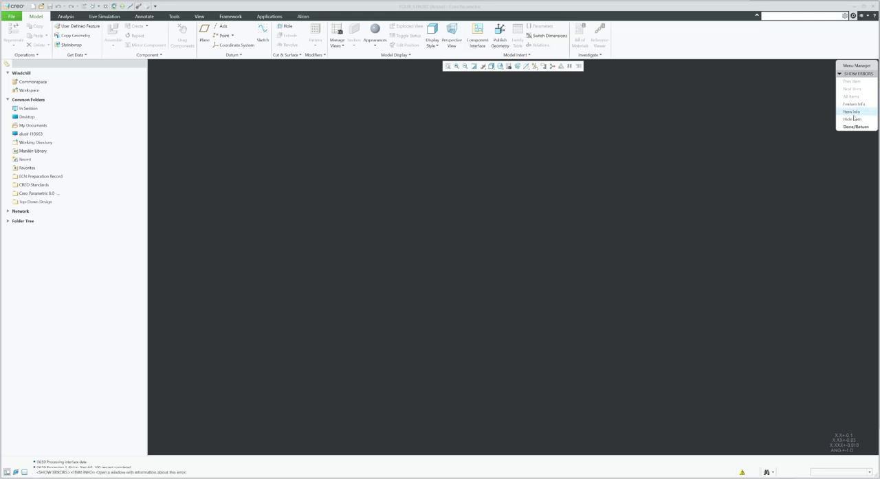
{"action": "left_click", "coordinate": [856, 127]}
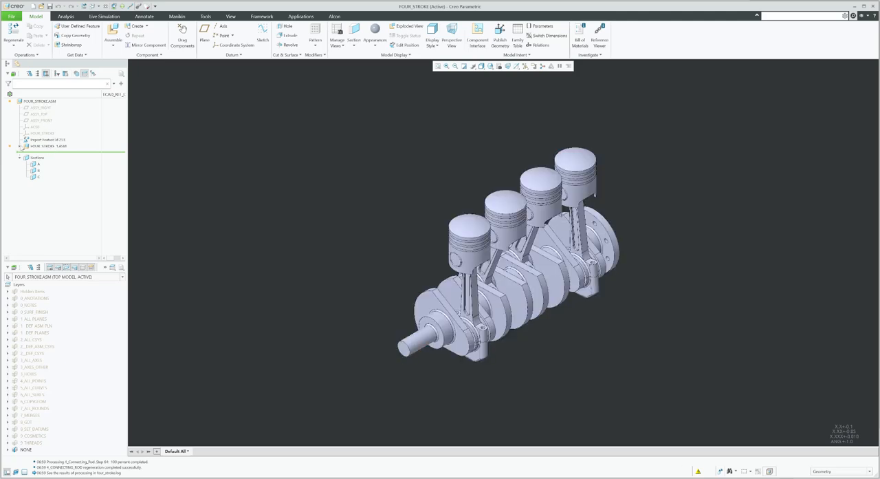
Move all components of the FOUR_STROKE_1 subassembly up into the top-level FOUR_STROKE assembly by restructuring
{"action": "left_click", "coordinate": [21, 147]}
{"action": "scroll", "coordinate": [22, 148], "scroll_direction": "down", "scroll_amount": 3}
{"action": "left_click", "coordinate": [39, 142]}
{"action": "scroll", "coordinate": [50, 218], "scroll_direction": "down", "scroll_amount": 1}
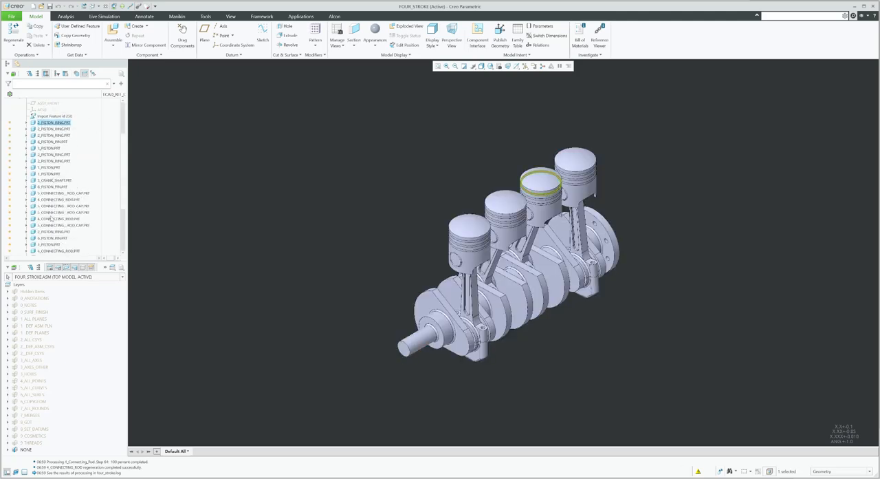
{"action": "scroll", "coordinate": [50, 219], "scroll_direction": "down", "scroll_amount": 4}
{"action": "left_click", "coordinate": [52, 235], "text": "shift"}
{"action": "scroll", "coordinate": [53, 234], "scroll_direction": "up", "scroll_amount": 5}
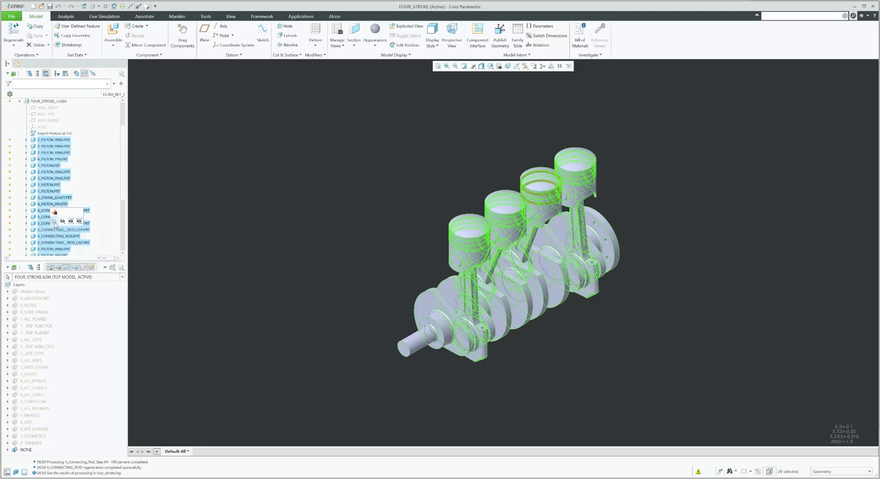
{"action": "scroll", "coordinate": [53, 221], "scroll_direction": "up", "scroll_amount": 2}
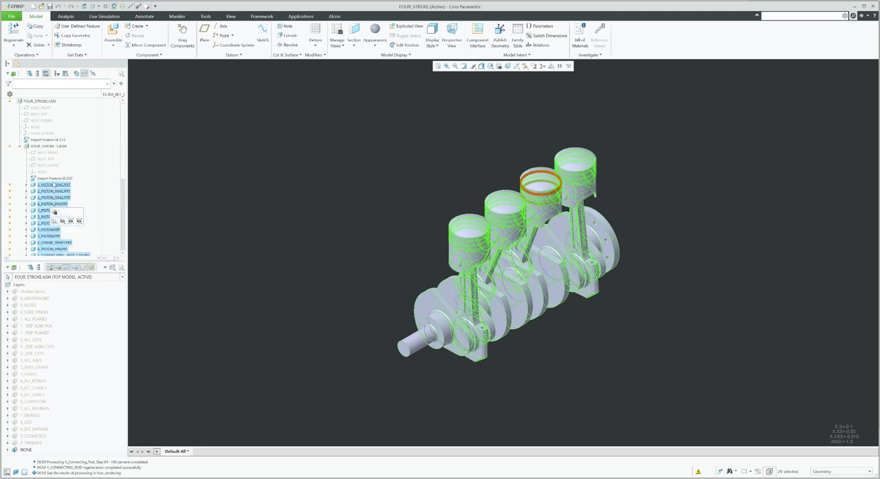
{"action": "left_click_drag", "start_coordinate": [54, 212], "coordinate": [40, 102]}
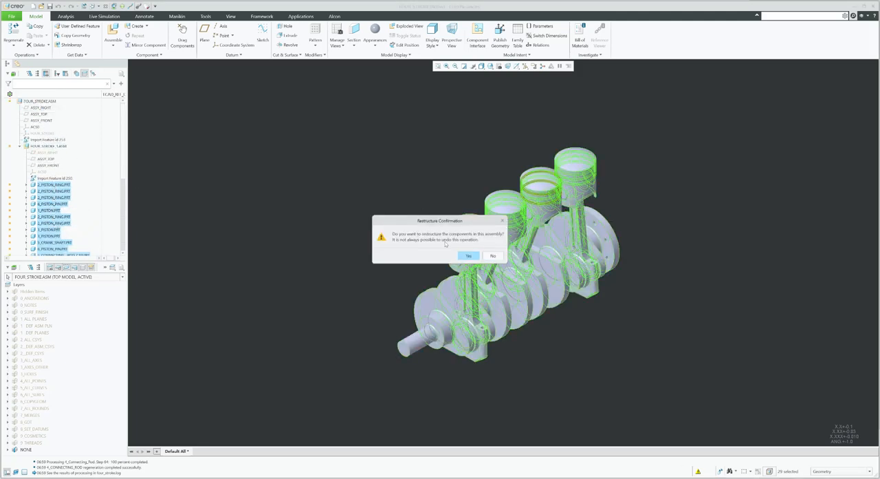
{"action": "left_click", "coordinate": [466, 256]}
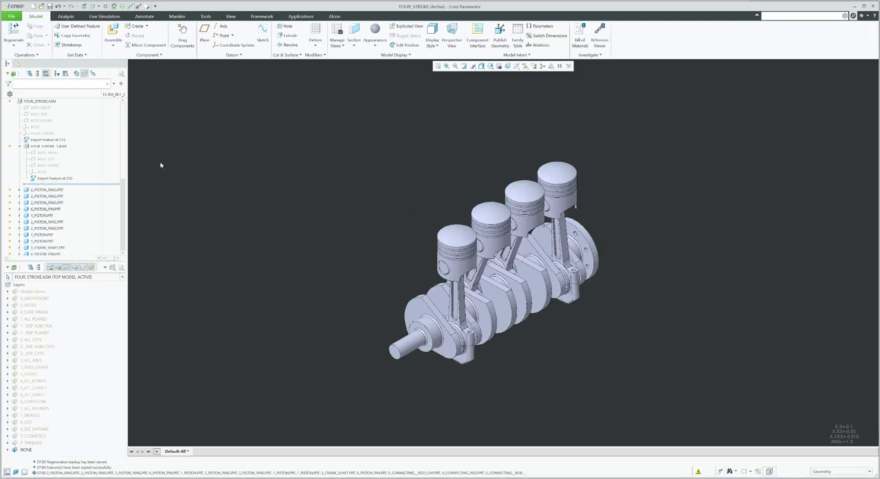
Delete the FOUR_STROKE_1 subassembly together with the import features from the top-level assembly
{"action": "left_click", "coordinate": [59, 140]}
{"action": "left_click", "coordinate": [56, 146], "text": "ctrl"}
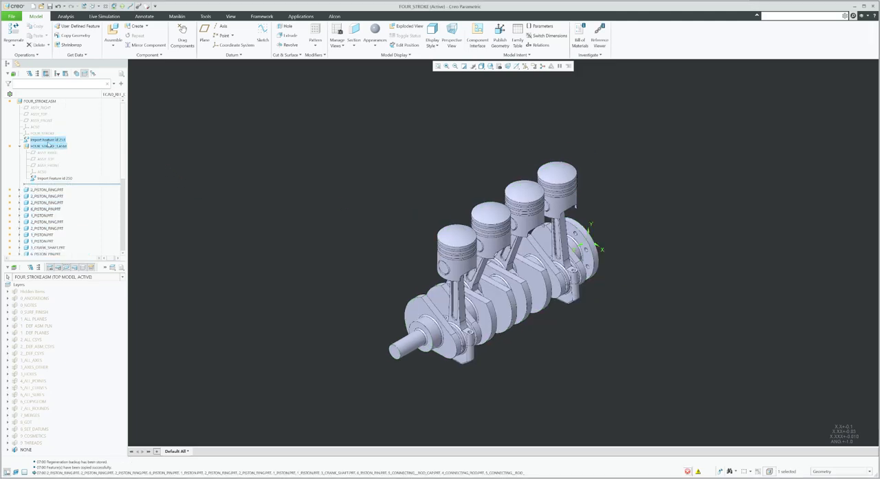
{"action": "left_click", "coordinate": [40, 134], "text": "ctrl"}
{"action": "key", "text": "Delete"}
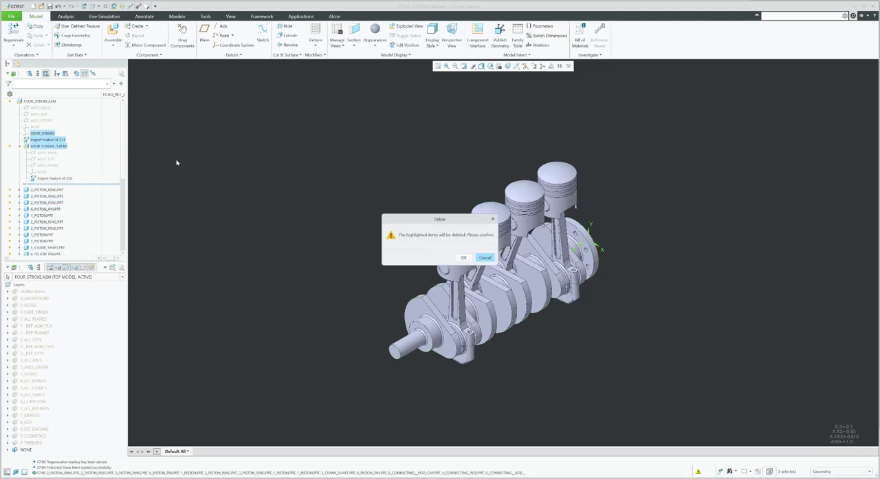
{"action": "left_click", "coordinate": [459, 257]}
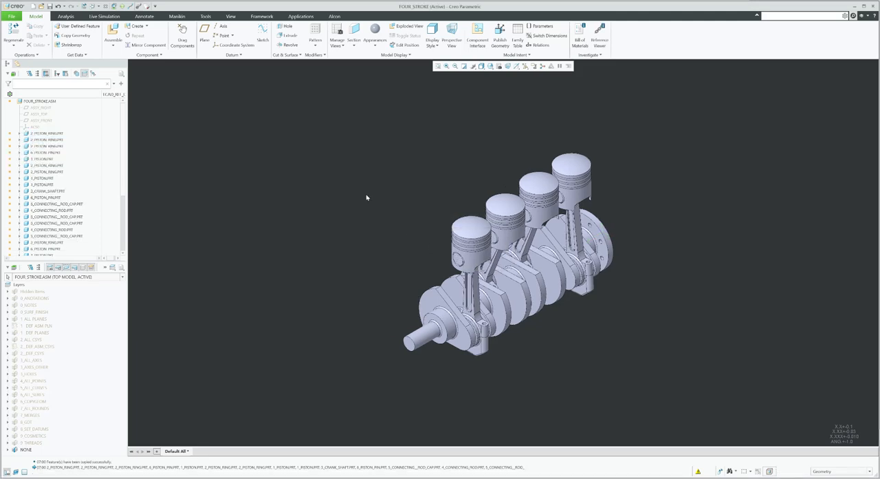
Select the crankshaft and move 3_CRANK_SHAFT.PRT to the top of the component list in the model tree
{"action": "left_click", "coordinate": [420, 335]}
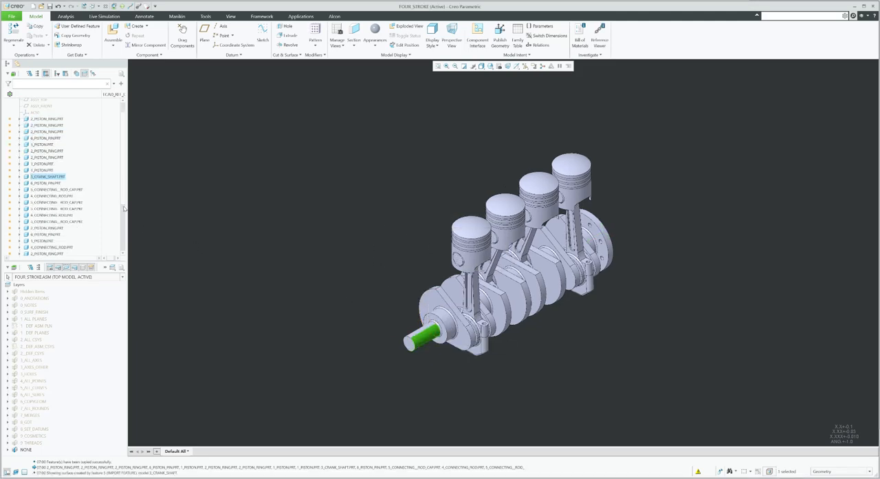
{"action": "scroll", "coordinate": [85, 203], "scroll_direction": "up", "scroll_amount": 1}
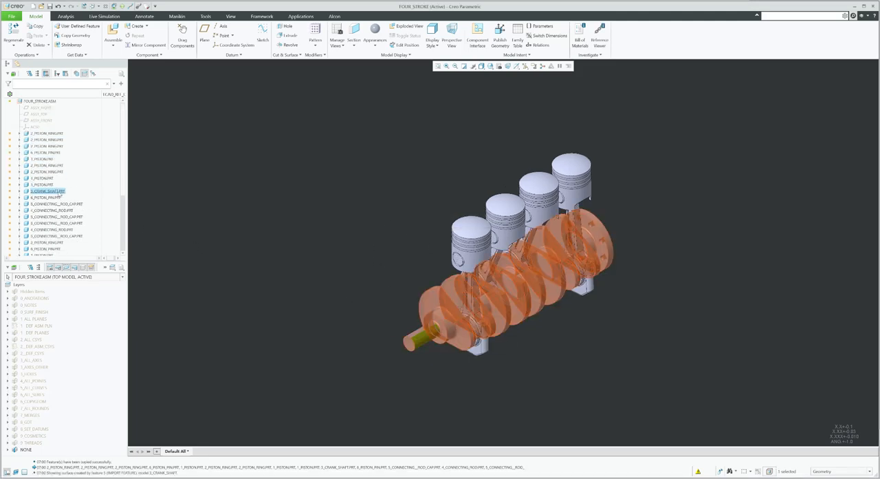
{"action": "left_click_drag", "start_coordinate": [59, 191], "coordinate": [50, 132]}
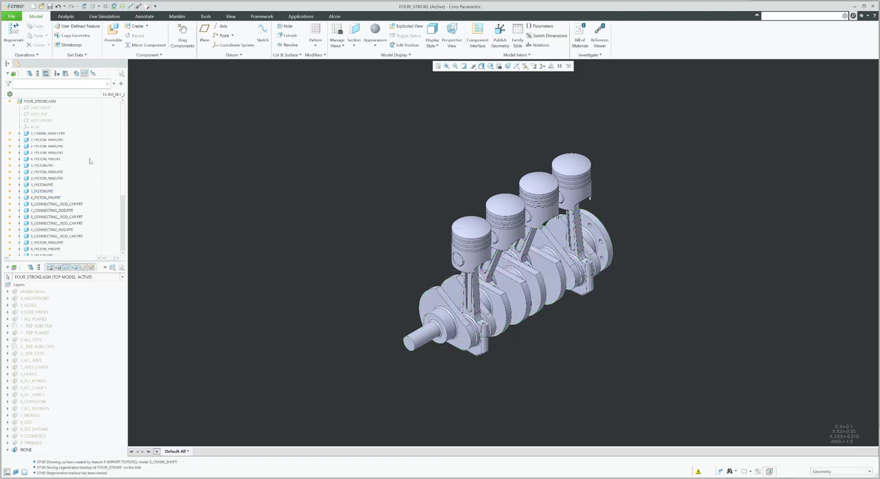
Activate insert mode directly after the crankshaft part in the model tree
{"action": "right_click", "coordinate": [51, 141]}
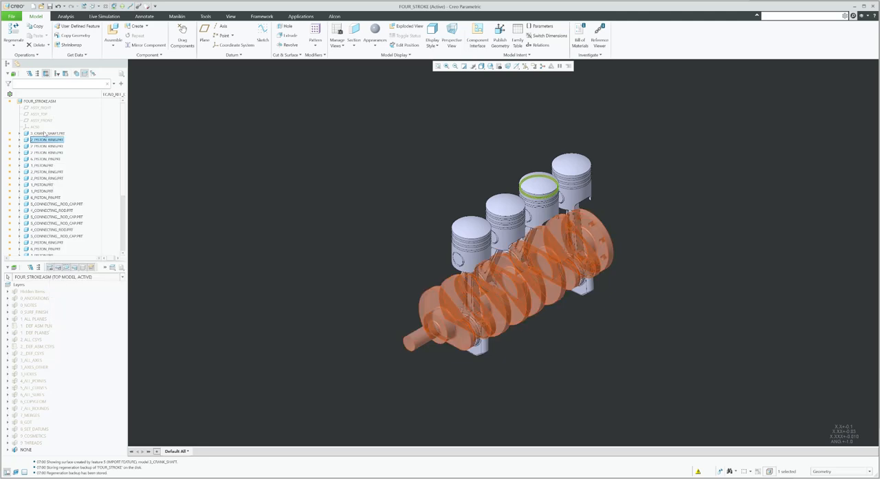
{"action": "right_click", "coordinate": [46, 133]}
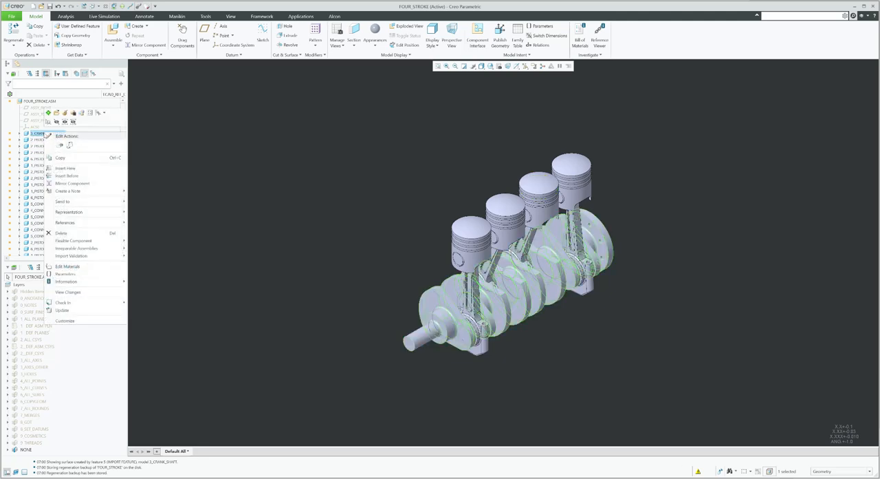
{"action": "left_click", "coordinate": [65, 168]}
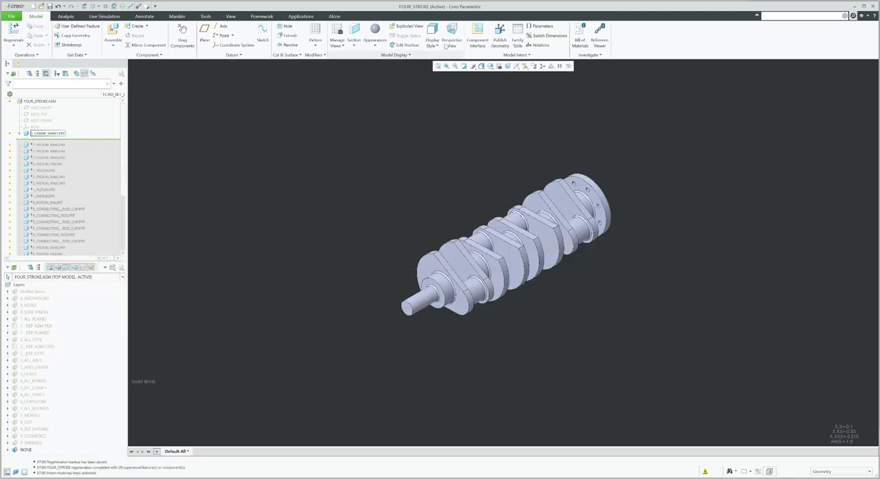
Create an annotation feature named Step_1 after the crankshaft
{"action": "left_click", "coordinate": [145, 16]}
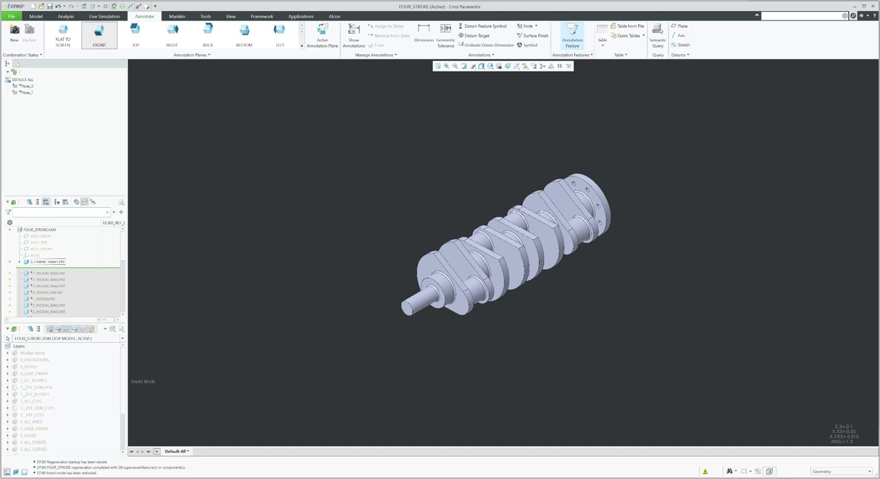
{"action": "left_click", "coordinate": [572, 35]}
{"action": "left_click", "coordinate": [701, 84]}
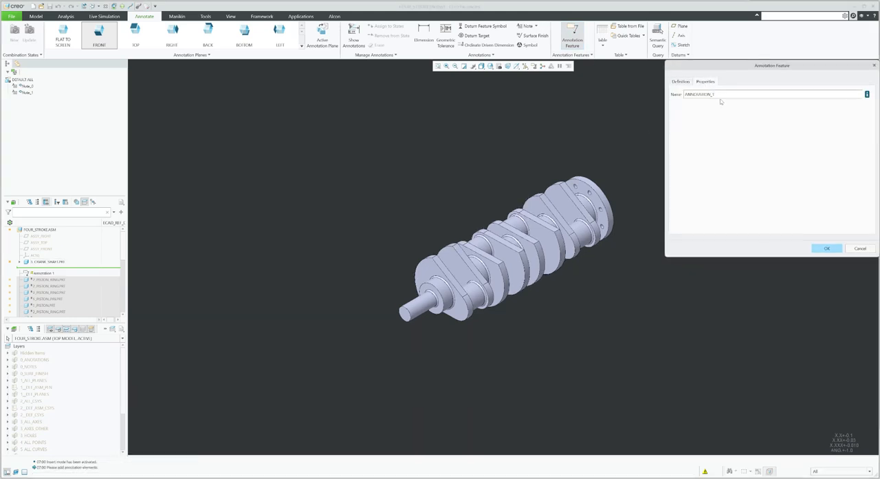
{"action": "key", "text": "BackSpace"}
{"action": "type", "text": "Step_1"}
{"action": "left_click", "coordinate": [827, 247]}
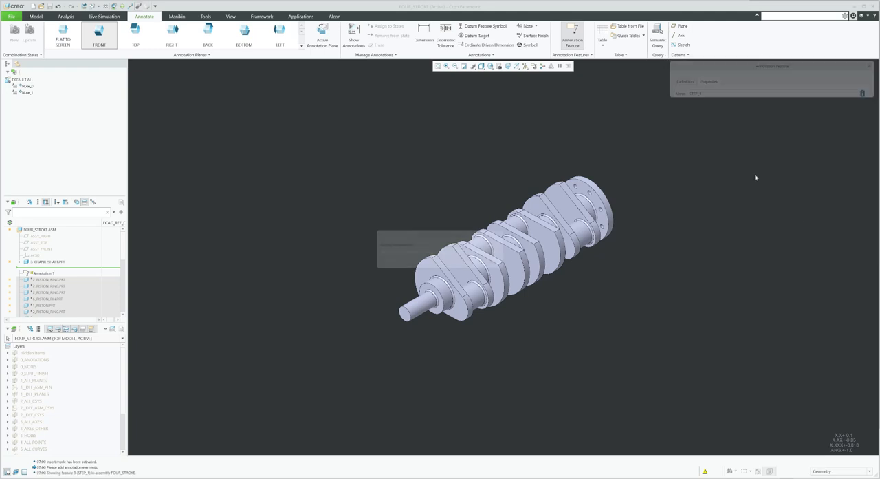
Create a second annotation feature named Step_2
{"action": "left_click", "coordinate": [708, 82]}
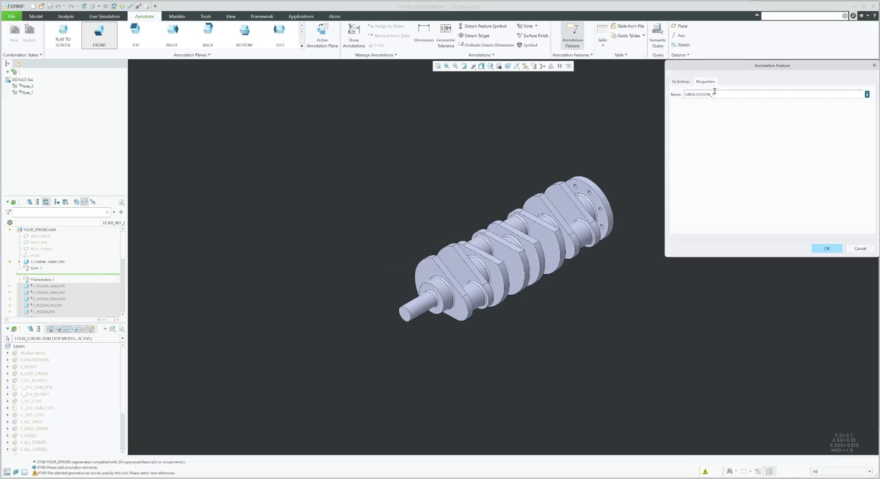
{"action": "double_click", "coordinate": [715, 94]}
{"action": "type", "text": "Step_2"}
{"action": "left_click", "coordinate": [828, 248]}
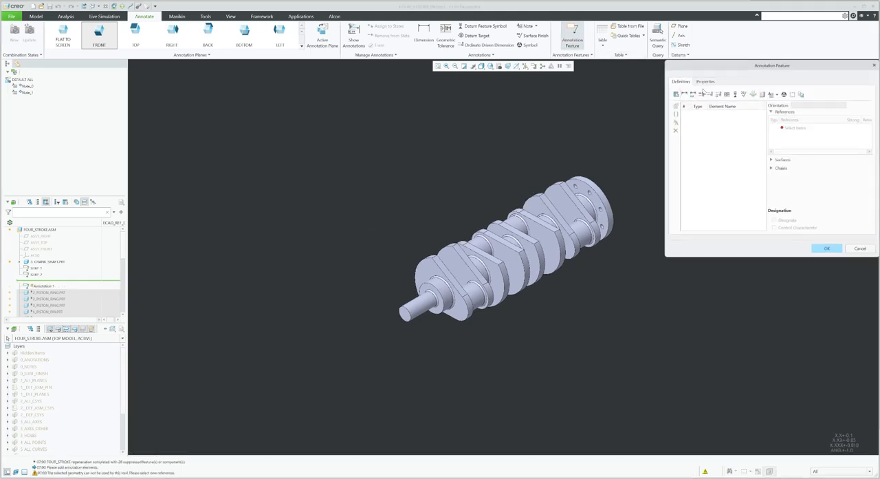
Create a third annotation feature named Step_3
{"action": "left_click", "coordinate": [706, 82]}
{"action": "type", "text": "STEP_1"}
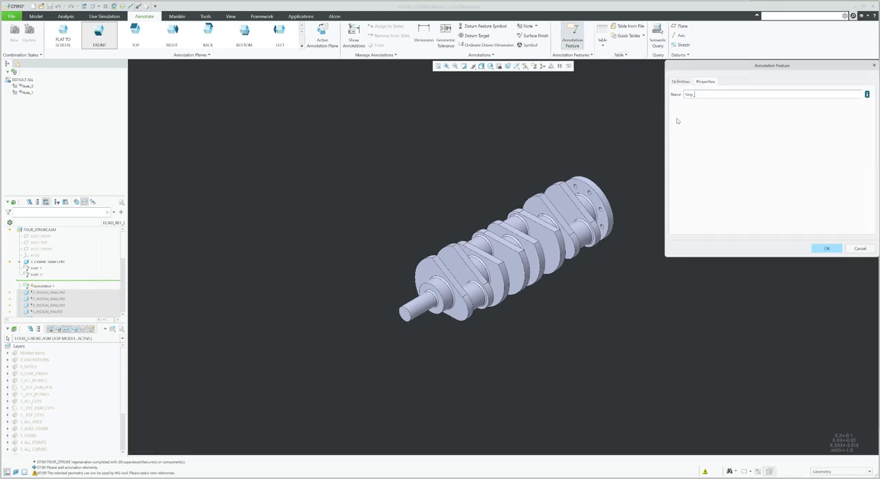
{"action": "left_click", "coordinate": [826, 247]}
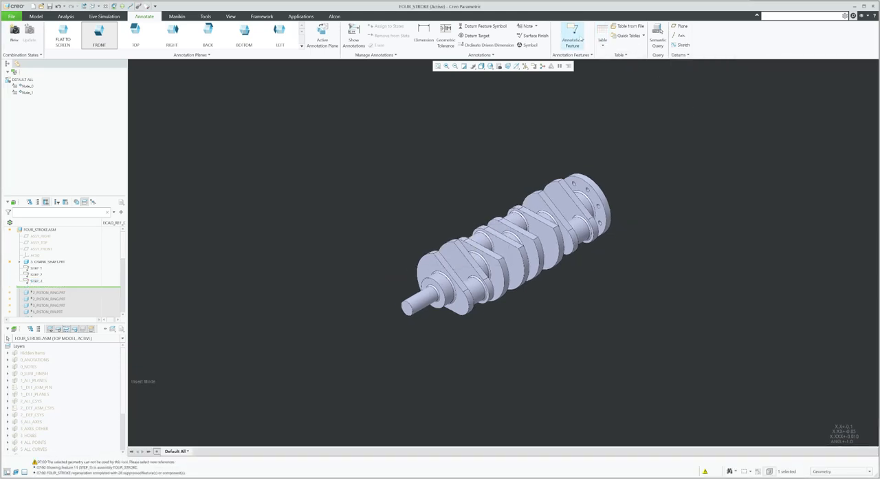
Create a fourth annotation feature named Step_4
{"action": "left_click", "coordinate": [573, 35]}
{"action": "left_click", "coordinate": [708, 81]}
{"action": "double_click", "coordinate": [723, 93]}
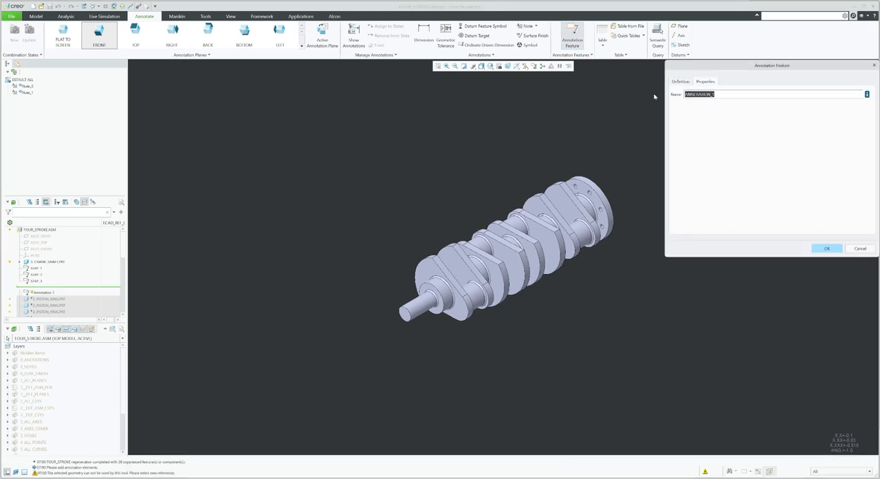
{"action": "type", "text": "Step_4"}
{"action": "left_click", "coordinate": [834, 249]}
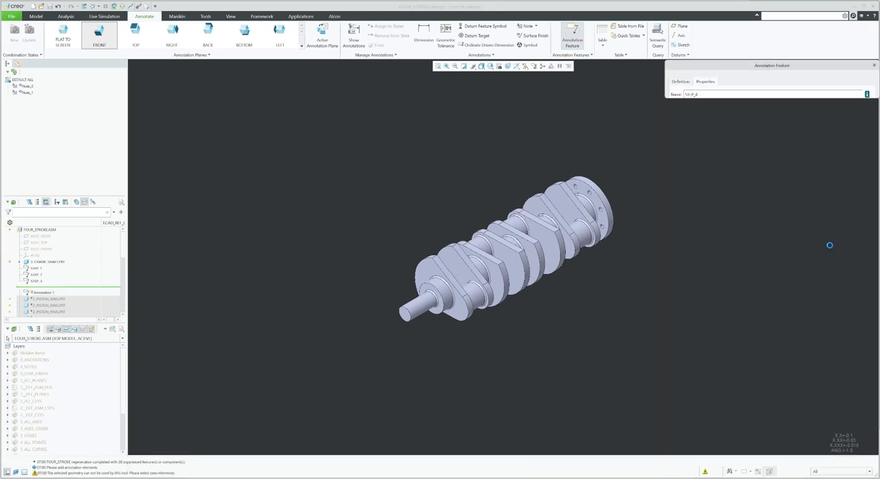
Exit insert mode and resume the components that were suppressed
{"action": "right_click", "coordinate": [71, 295]}
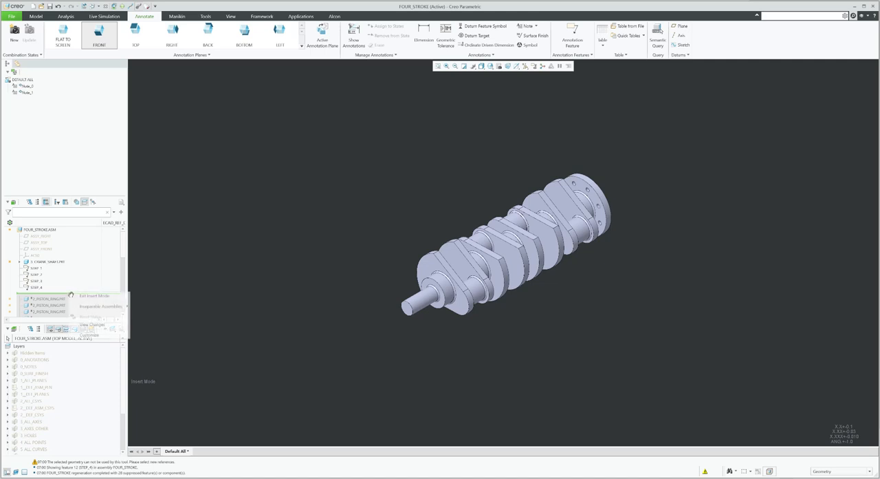
{"action": "left_click", "coordinate": [89, 297]}
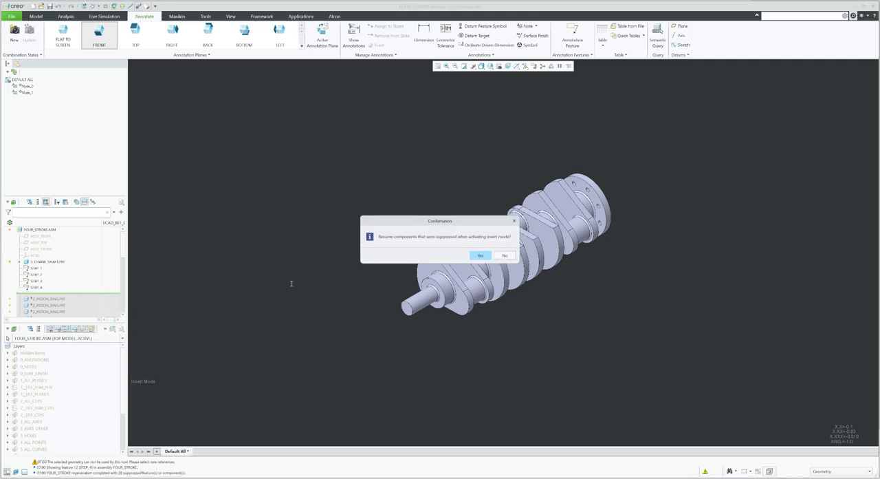
{"action": "left_click", "coordinate": [491, 256]}
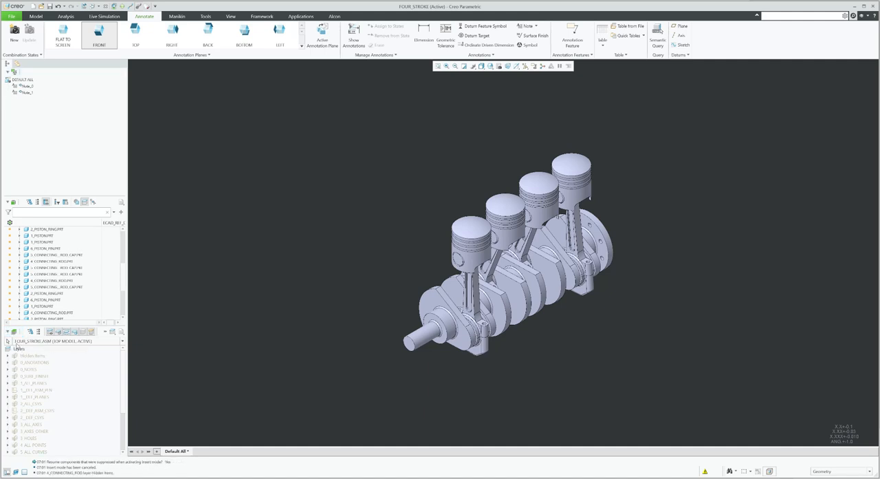
Show the hidden items in the layer tree and switch the navigator back to the model tree
{"action": "right_click", "coordinate": [19, 349]}
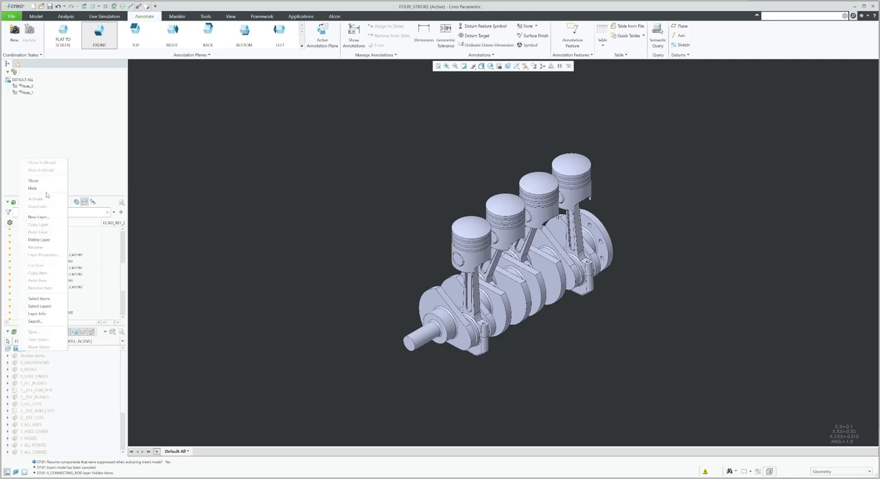
{"action": "left_click", "coordinate": [34, 180]}
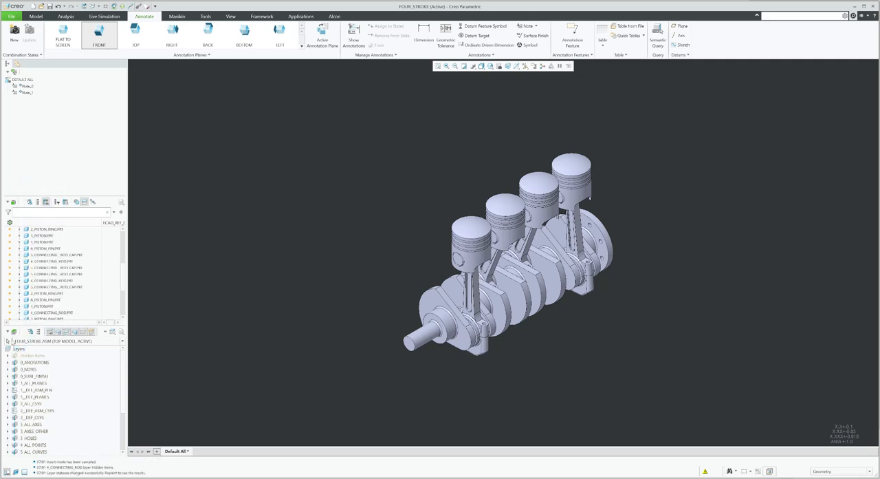
{"action": "left_click", "coordinate": [13, 331]}
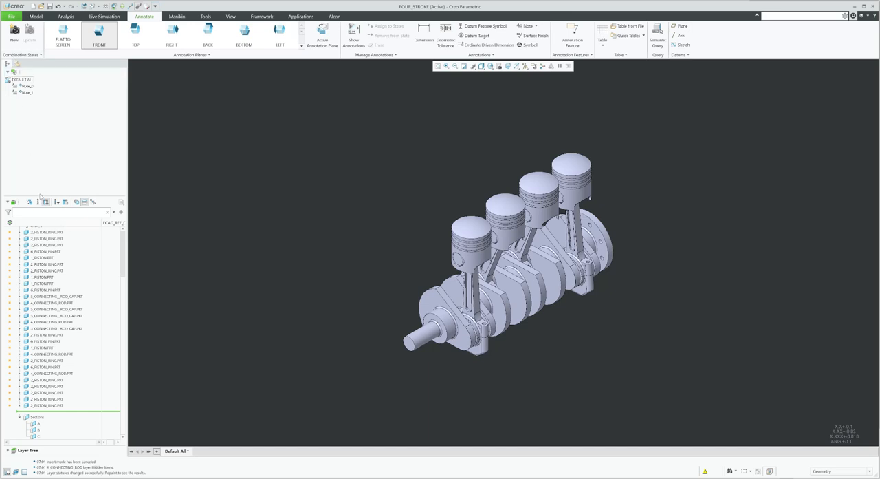
Move piston ring parts up in the model tree so they sit between the STEP_1, STEP_2, STEP_3 and STEP_4 annotations
{"action": "left_click_drag", "start_coordinate": [41, 196], "coordinate": [41, 113]}
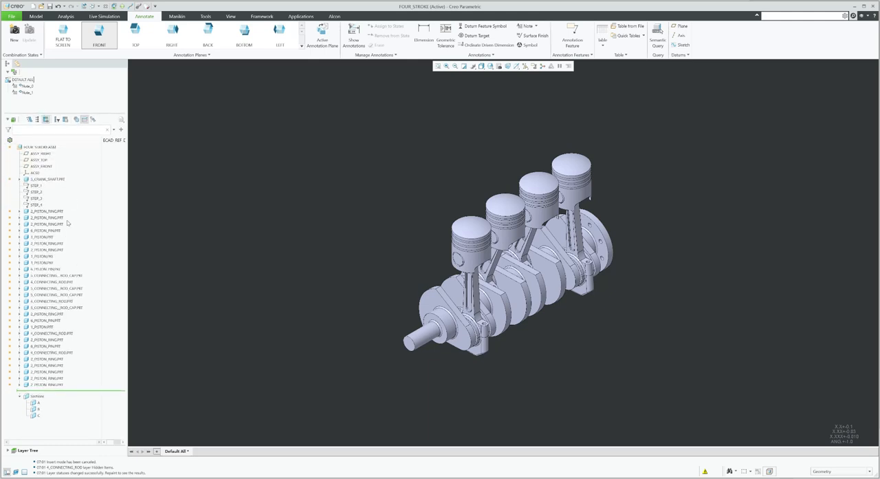
{"action": "scroll", "coordinate": [450, 268], "scroll_direction": "up", "scroll_amount": 3}
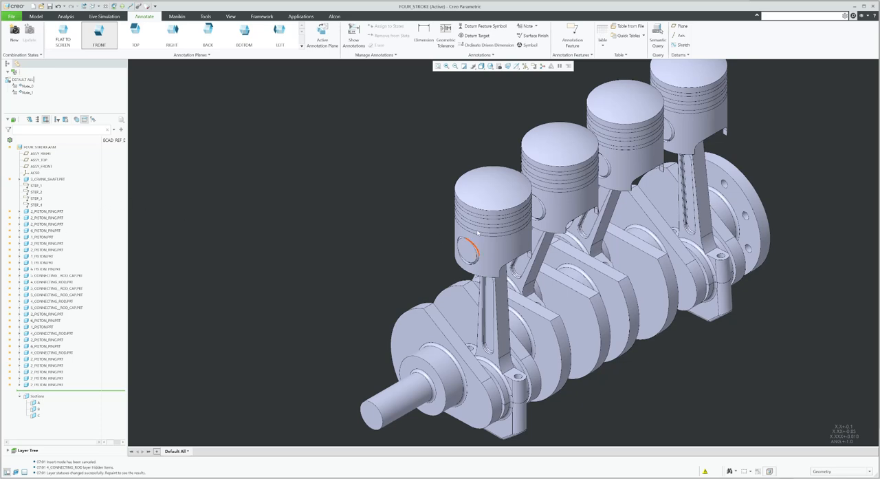
{"action": "left_click", "coordinate": [55, 212]}
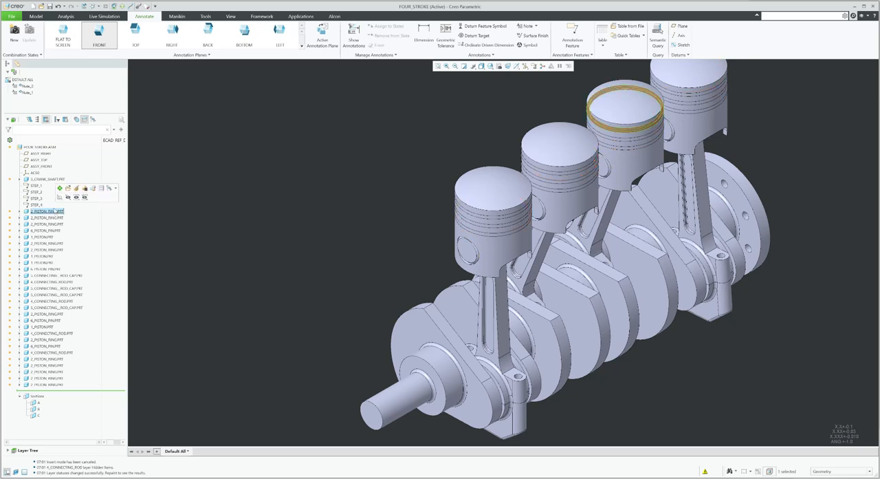
{"action": "left_click", "coordinate": [50, 218]}
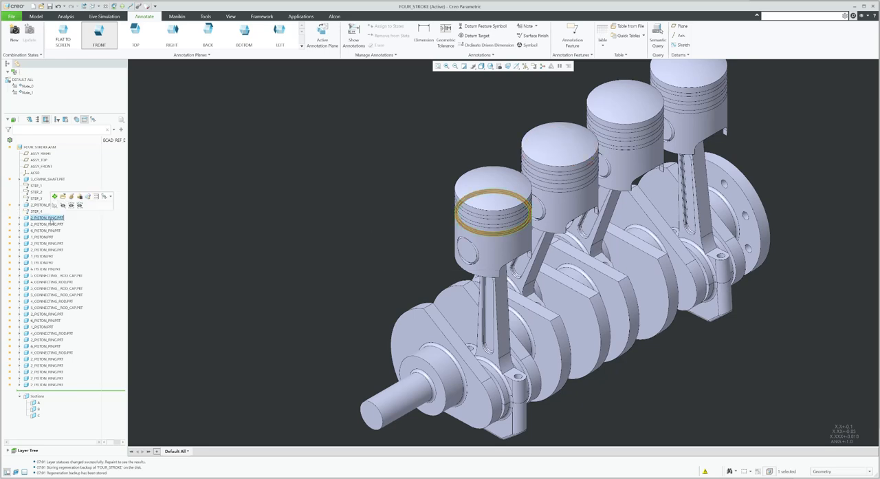
{"action": "left_click_drag", "start_coordinate": [51, 219], "coordinate": [43, 188]}
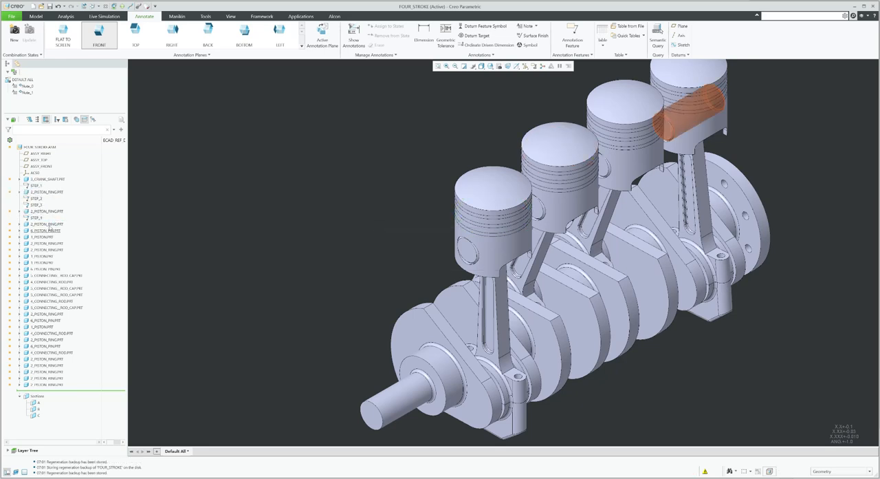
{"action": "left_click_drag", "start_coordinate": [49, 228], "coordinate": [47, 202]}
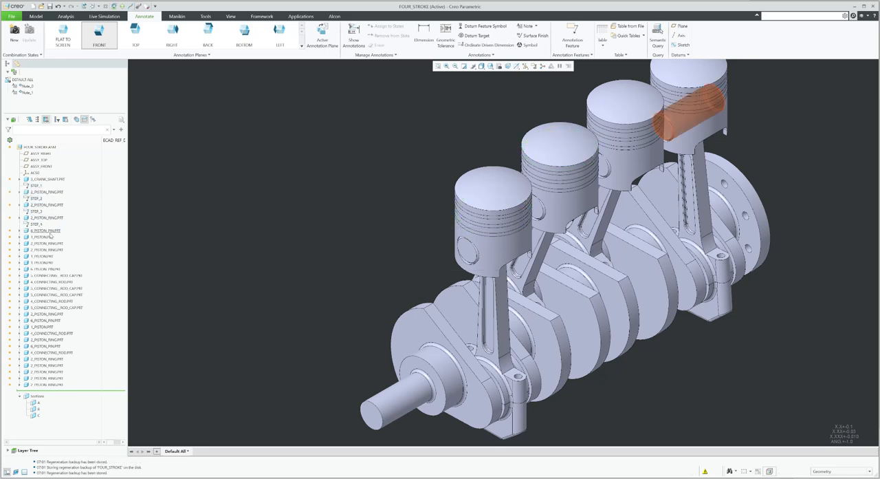
Move pistons and piston pins up the model tree so they fall under the STEP_2, STEP_3 and STEP_4 annotations
{"action": "left_click", "coordinate": [50, 232]}
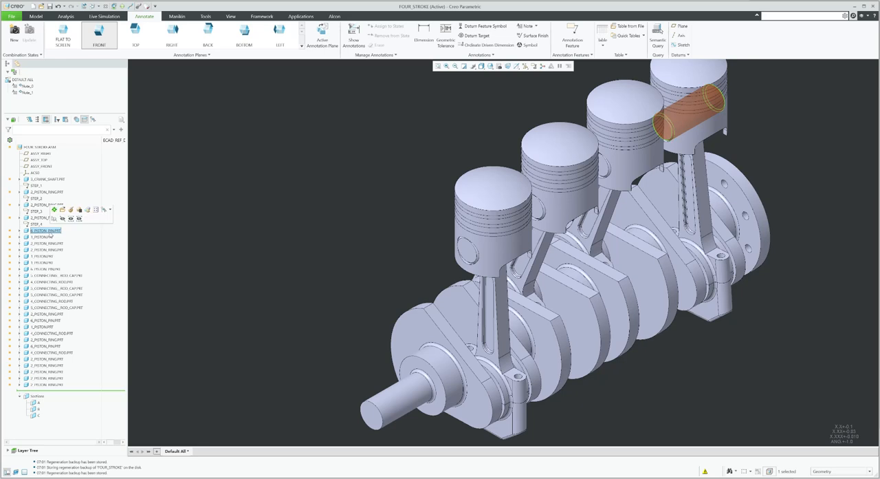
{"action": "left_click", "coordinate": [47, 237]}
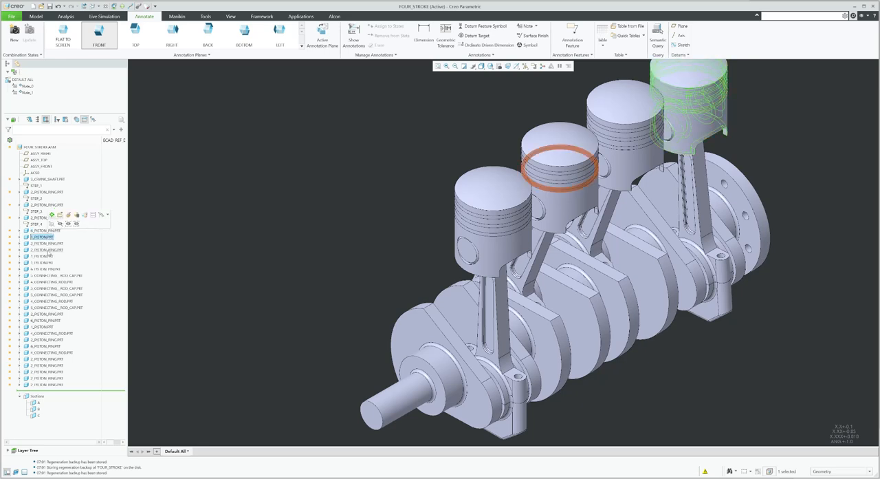
{"action": "left_click_drag", "start_coordinate": [48, 251], "coordinate": [50, 206]}
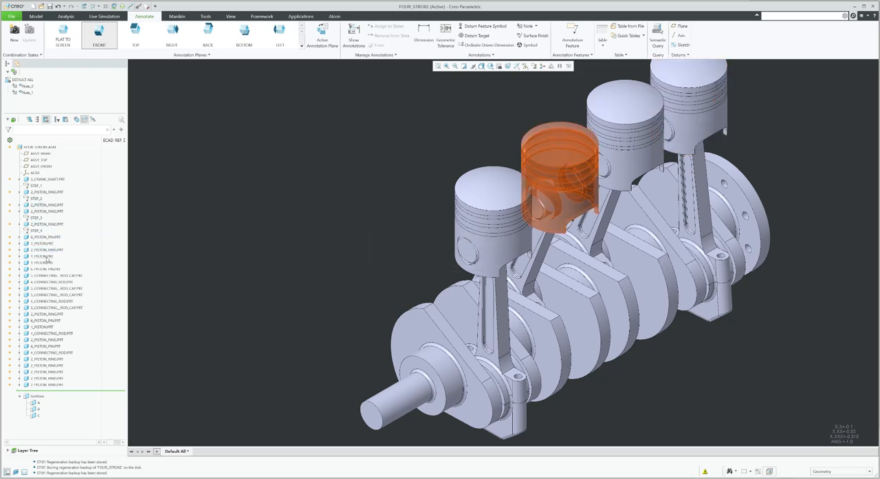
{"action": "left_click", "coordinate": [43, 255]}
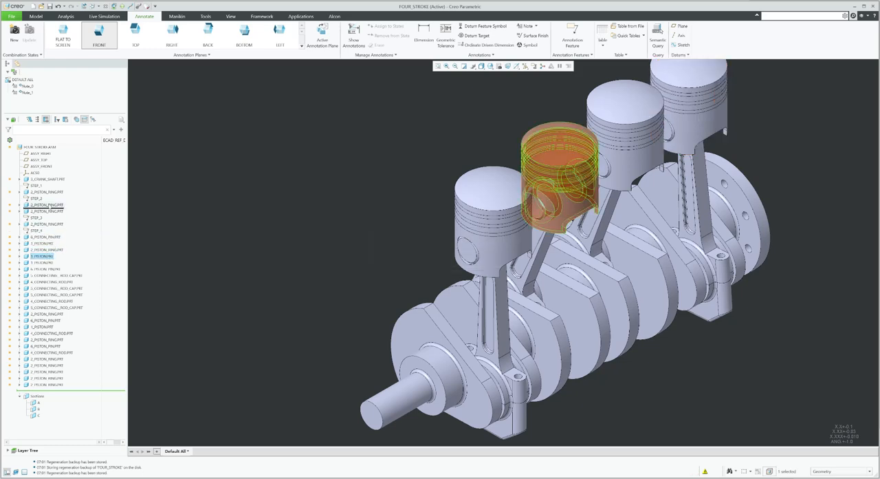
{"action": "left_click_drag", "start_coordinate": [47, 205], "coordinate": [52, 219]}
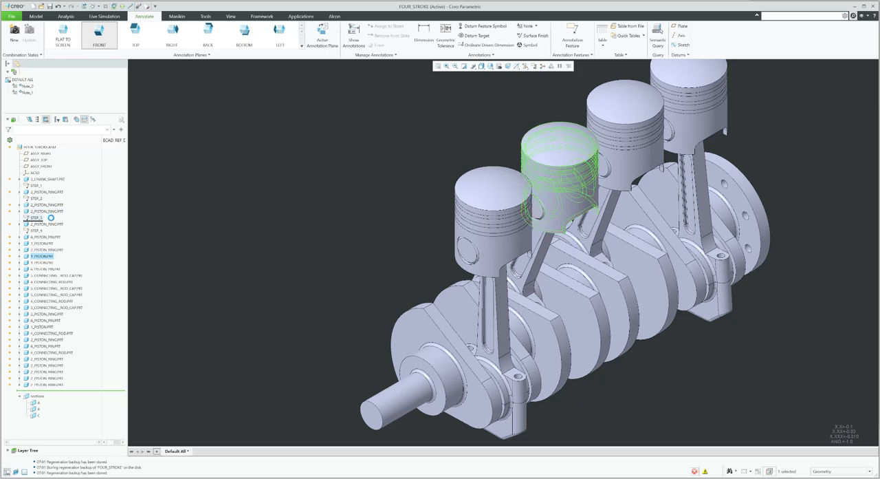
{"action": "left_click", "coordinate": [44, 262]}
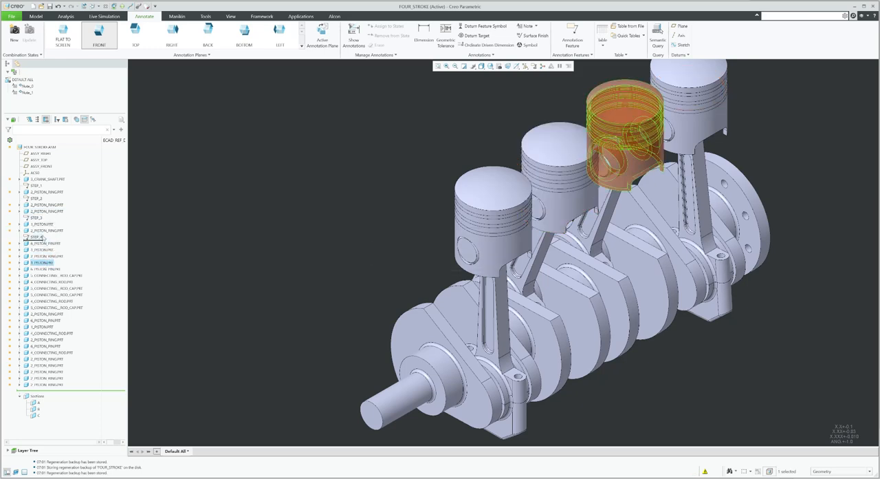
{"action": "left_click_drag", "start_coordinate": [43, 231], "coordinate": [42, 234]}
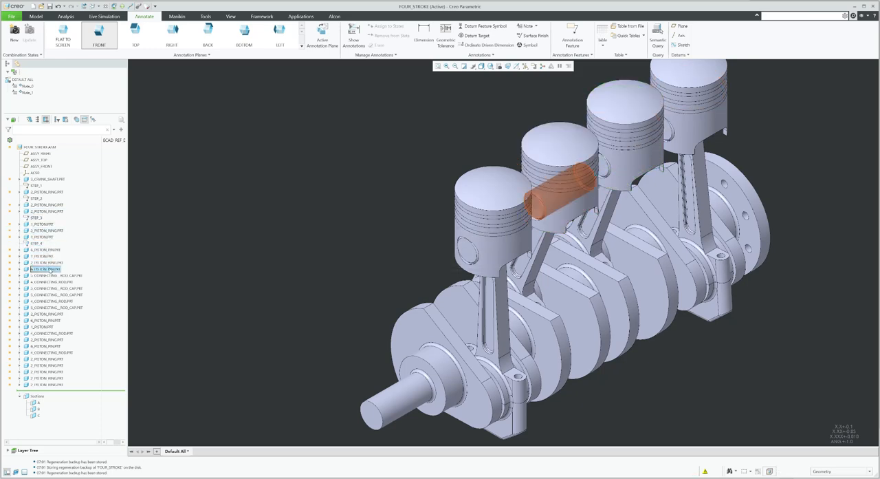
{"action": "left_click_drag", "start_coordinate": [49, 216], "coordinate": [48, 217]}
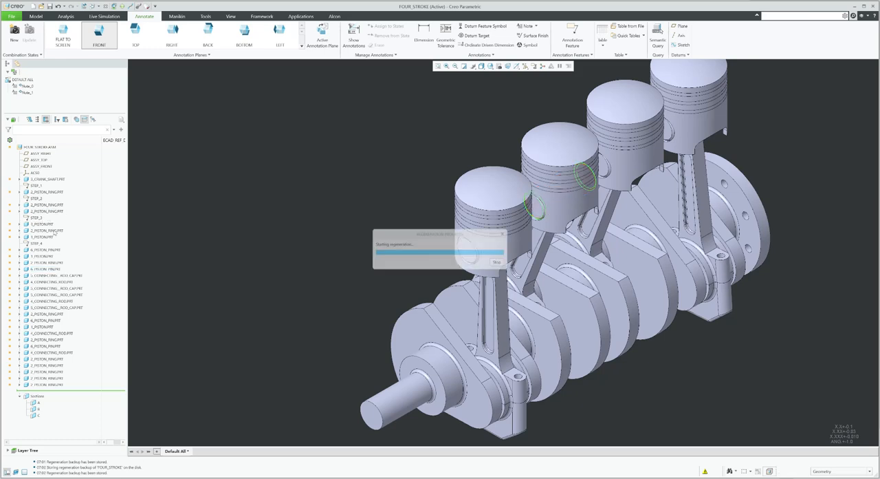
{"action": "left_click_drag", "start_coordinate": [53, 275], "coordinate": [48, 222]}
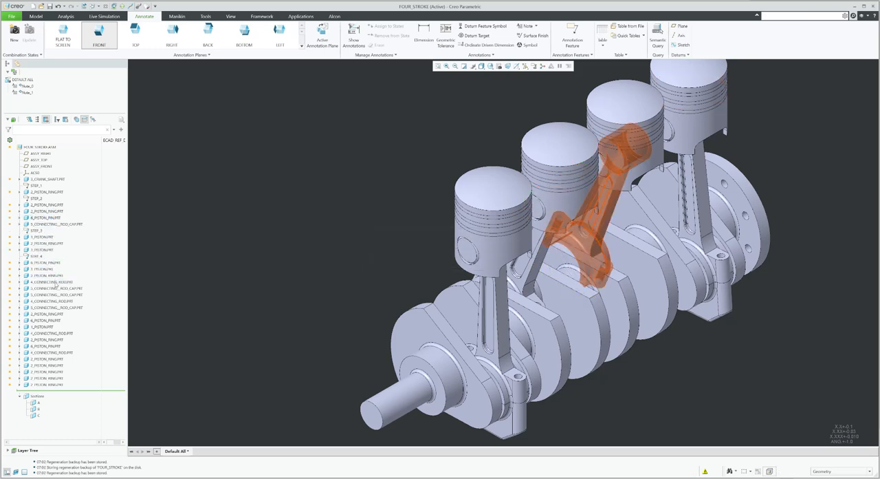
Move connecting rods and connecting rod caps up the model tree into the annotated step groups
{"action": "left_click_drag", "start_coordinate": [56, 282], "coordinate": [55, 259]}
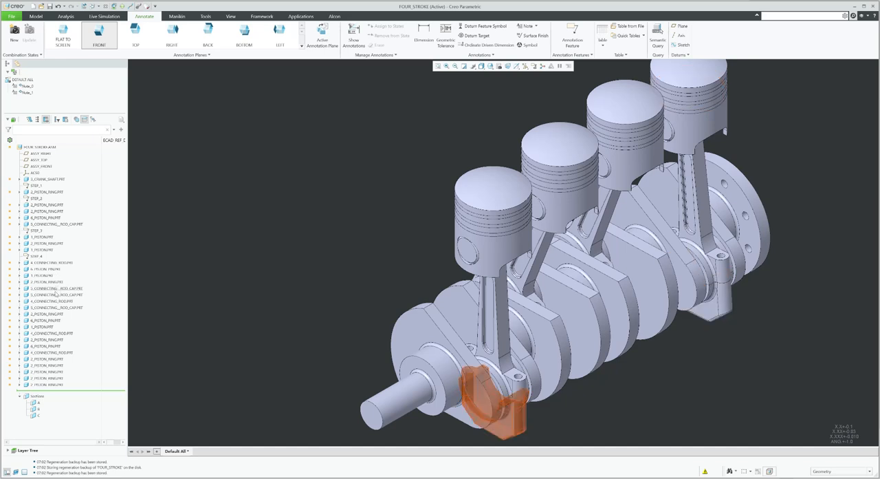
{"action": "left_click", "coordinate": [55, 289]}
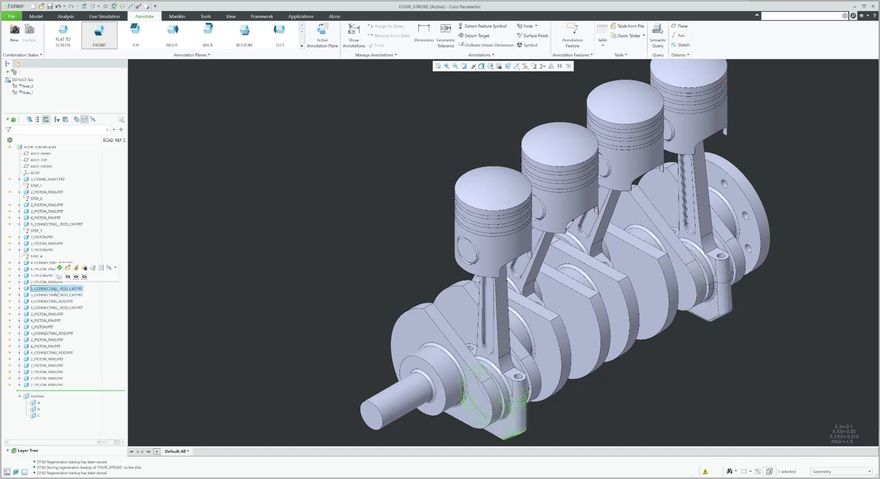
{"action": "left_click_drag", "start_coordinate": [49, 289], "coordinate": [44, 196]}
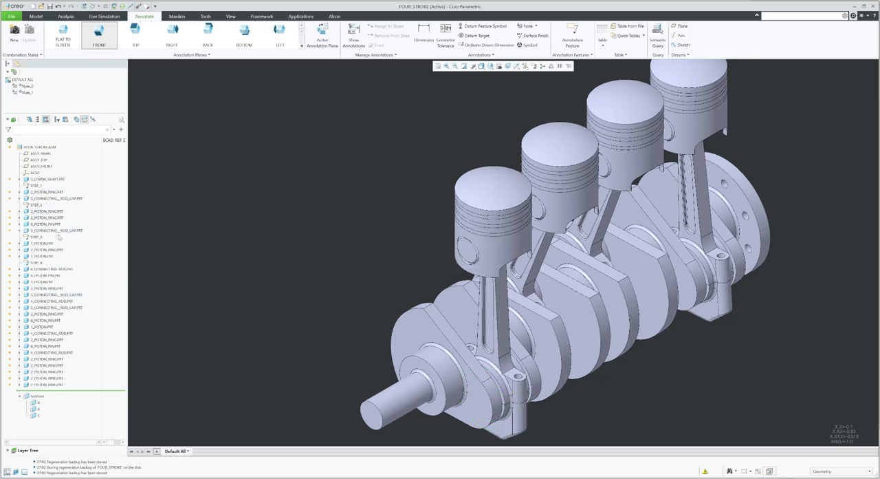
{"action": "left_click", "coordinate": [46, 295]}
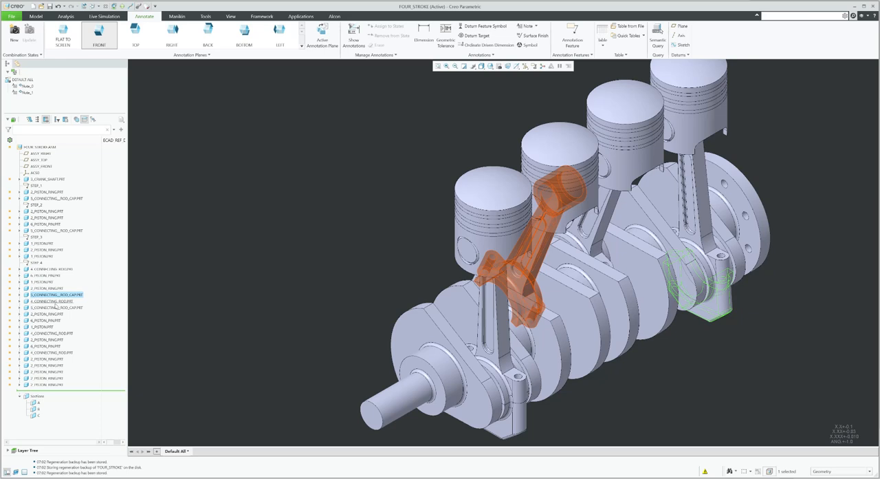
{"action": "left_click", "coordinate": [53, 301]}
{"action": "left_click_drag", "start_coordinate": [49, 302], "coordinate": [59, 233]}
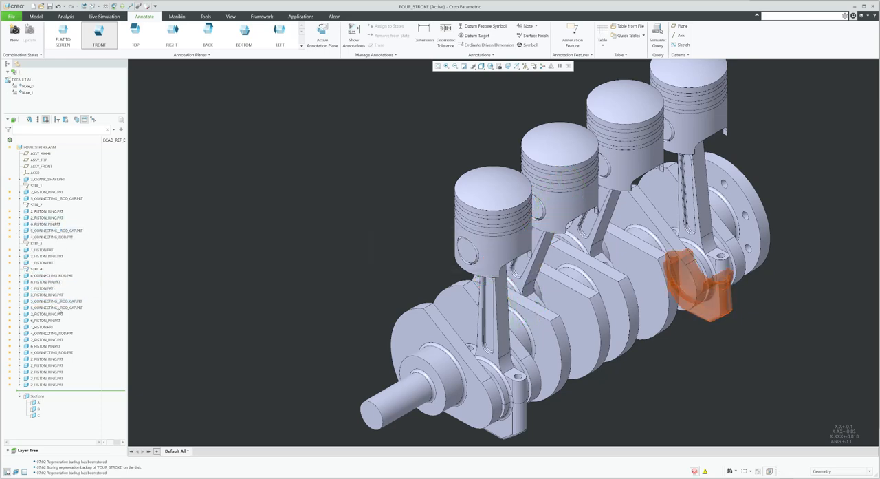
{"action": "left_click_drag", "start_coordinate": [58, 309], "coordinate": [65, 241]}
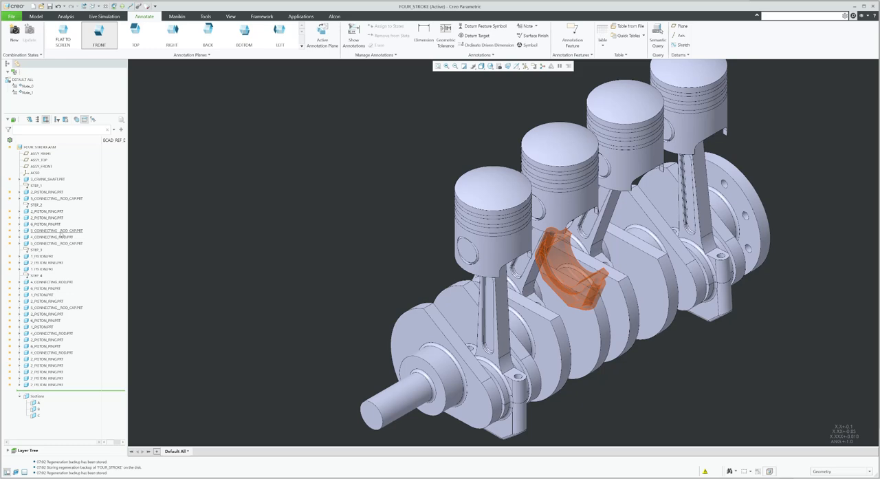
{"action": "left_click_drag", "start_coordinate": [61, 232], "coordinate": [57, 270]}
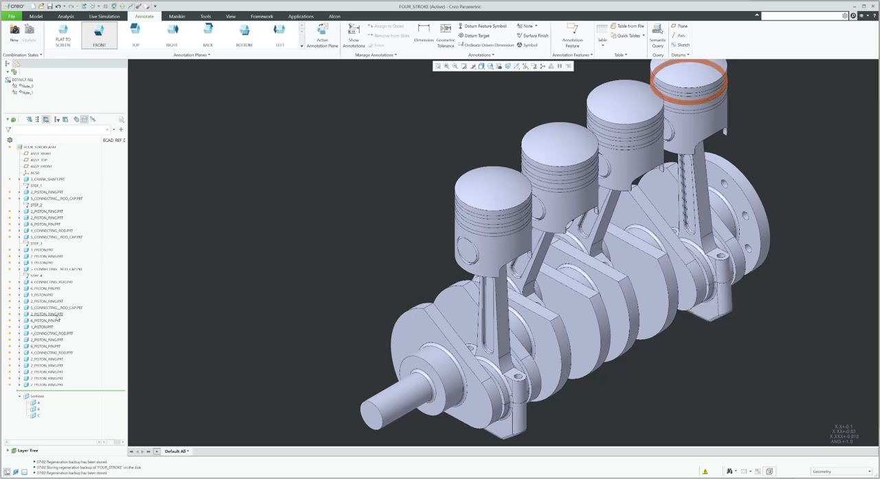
{"action": "left_click_drag", "start_coordinate": [46, 321], "coordinate": [56, 271]}
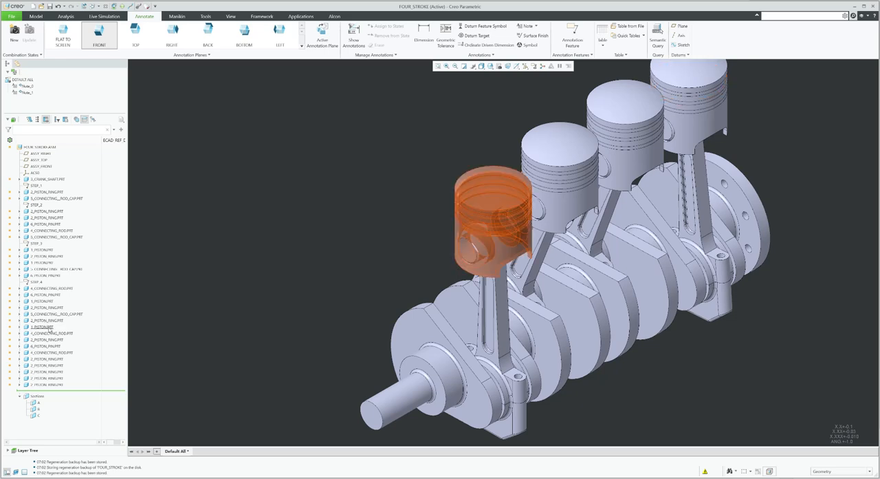
{"action": "left_click", "coordinate": [50, 327]}
Move the remaining piston rings and piston pins up into the step groups between the annotations
{"action": "left_click_drag", "start_coordinate": [50, 208], "coordinate": [50, 208]}
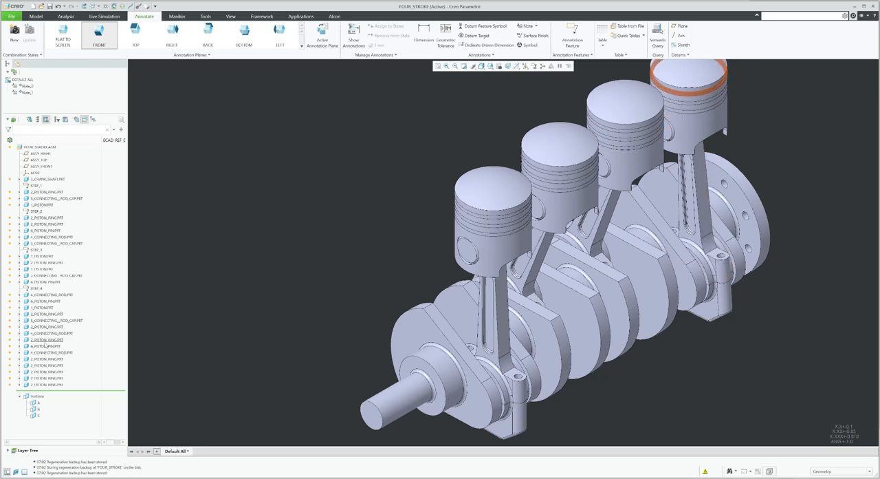
{"action": "left_click_drag", "start_coordinate": [48, 346], "coordinate": [51, 218]}
{"action": "left_click", "coordinate": [49, 352]}
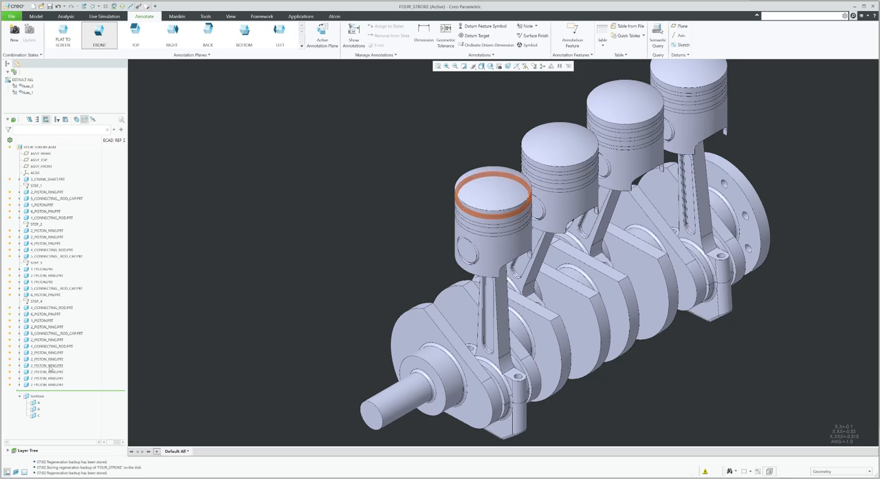
{"action": "left_click", "coordinate": [49, 358]}
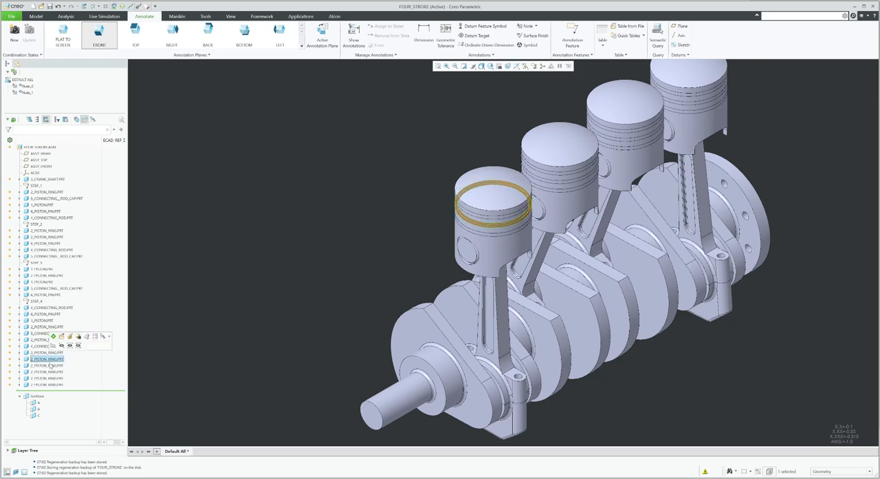
{"action": "left_click", "coordinate": [48, 365], "text": "ctrl"}
{"action": "left_click_drag", "start_coordinate": [48, 362], "coordinate": [51, 221]}
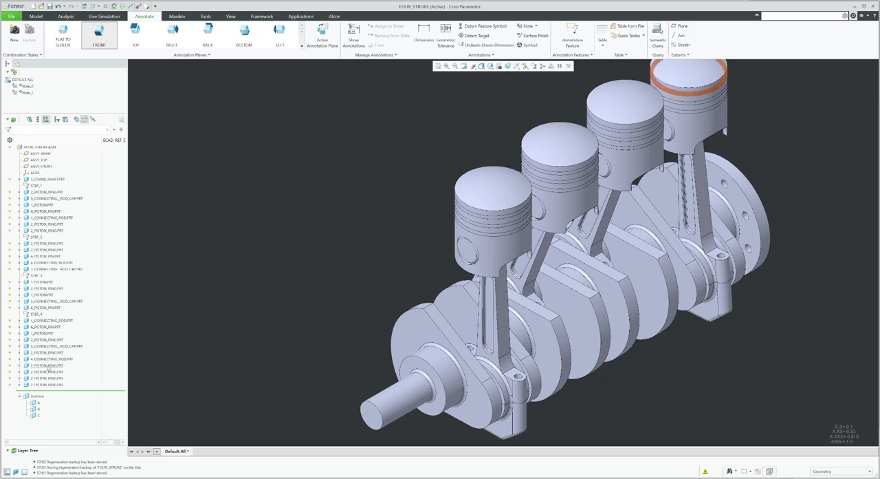
{"action": "left_click_drag", "start_coordinate": [48, 373], "coordinate": [51, 274]}
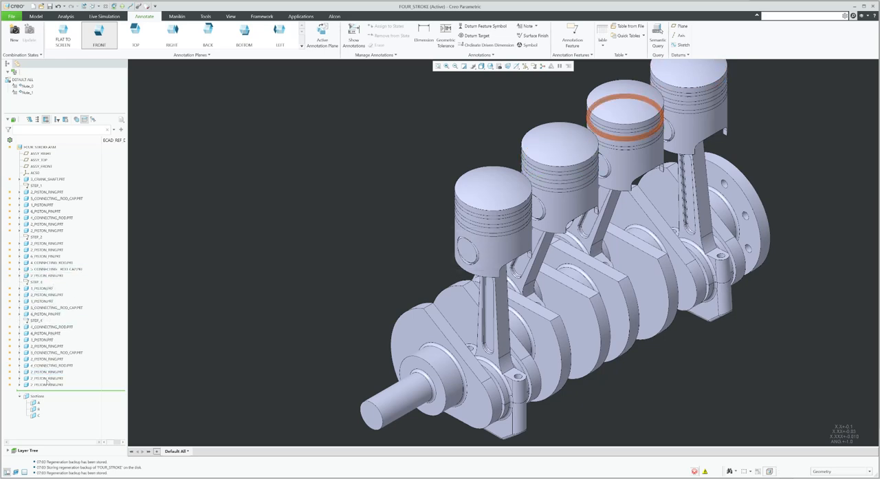
{"action": "left_click_drag", "start_coordinate": [47, 379], "coordinate": [49, 322]}
{"action": "left_click_drag", "start_coordinate": [49, 387], "coordinate": [54, 325]}
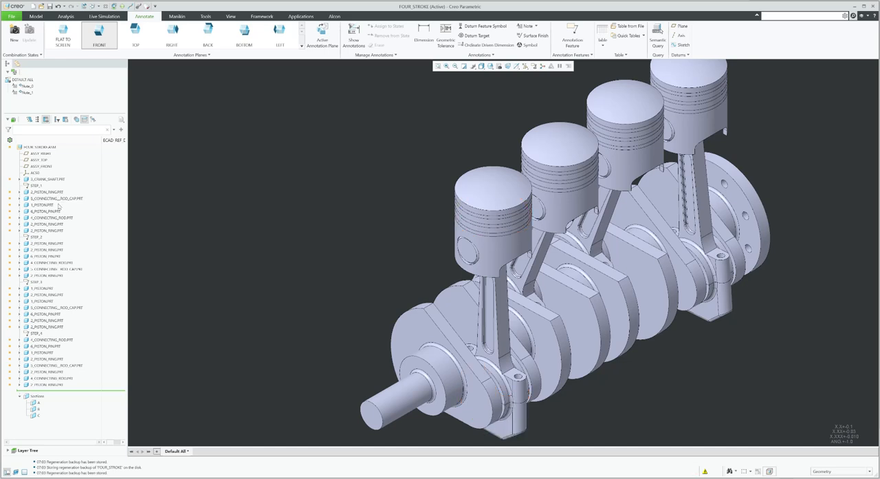
Reorder connecting rods, rod caps and pistons so each step group holds one cylinder's parts
{"action": "left_click", "coordinate": [53, 217]}
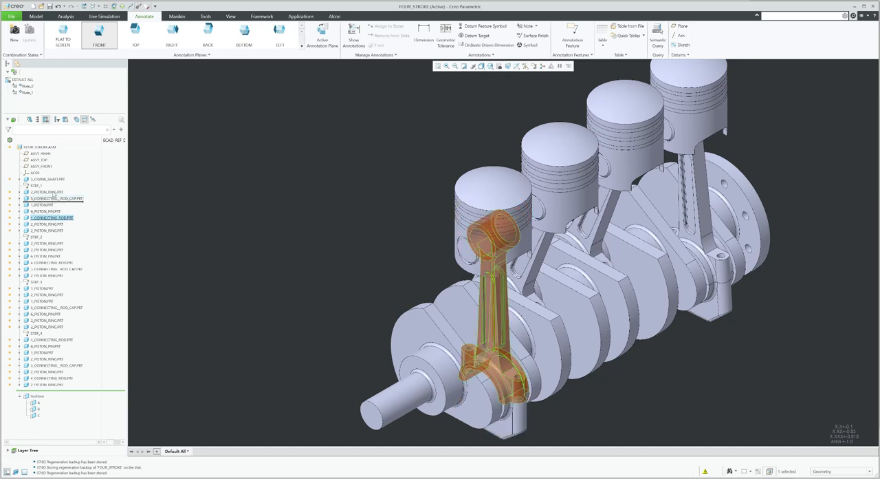
{"action": "left_click_drag", "start_coordinate": [53, 188], "coordinate": [52, 191]}
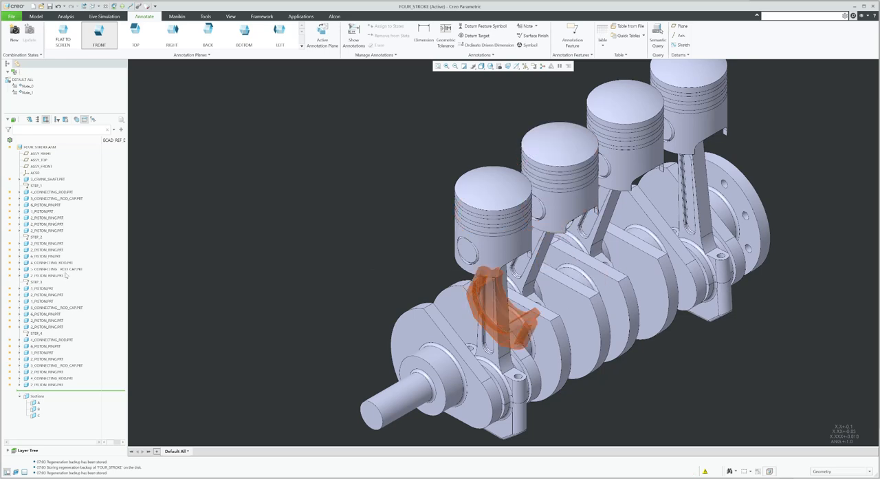
{"action": "left_click", "coordinate": [60, 264]}
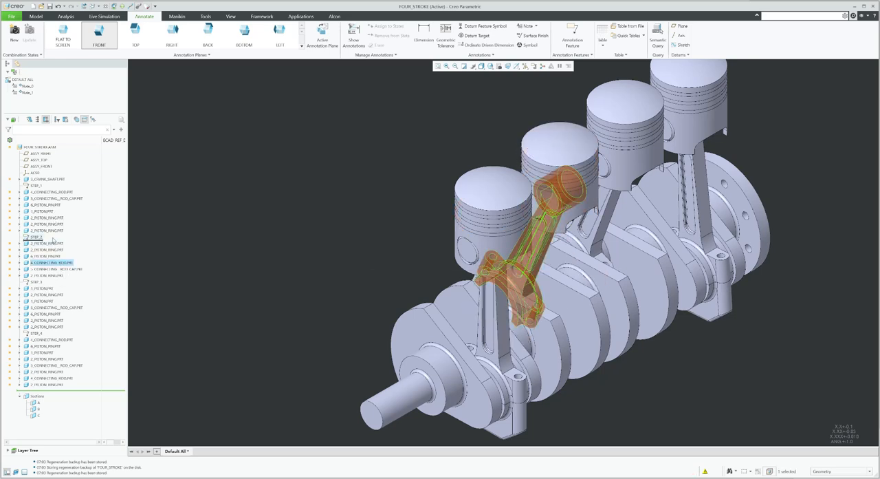
{"action": "left_click_drag", "start_coordinate": [53, 239], "coordinate": [53, 240]}
{"action": "left_click_drag", "start_coordinate": [64, 274], "coordinate": [65, 254]}
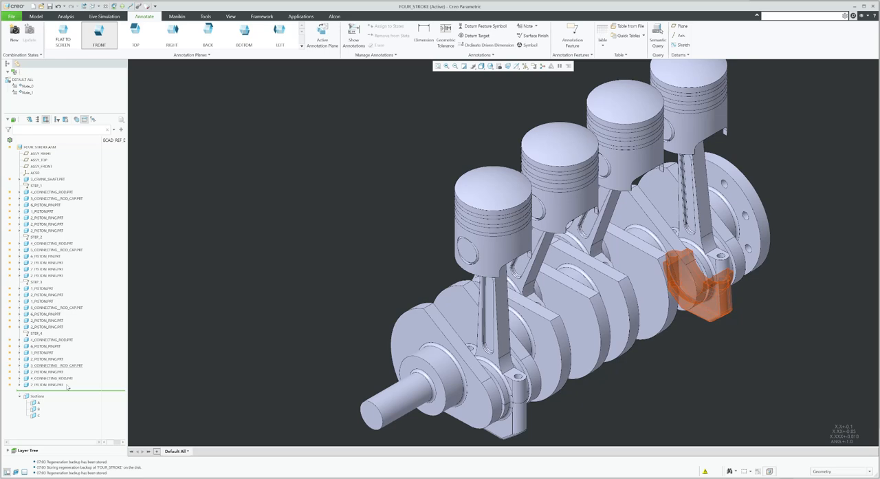
{"action": "left_click", "coordinate": [60, 341]}
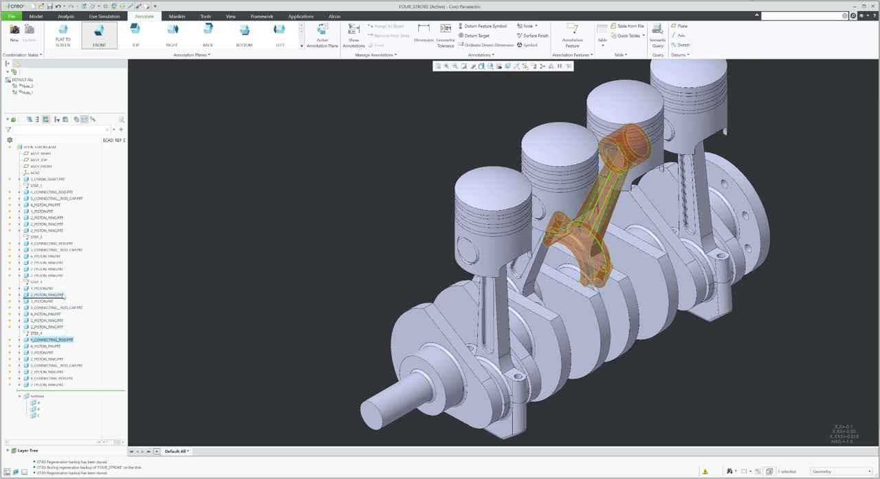
{"action": "left_click_drag", "start_coordinate": [63, 295], "coordinate": [63, 286]}
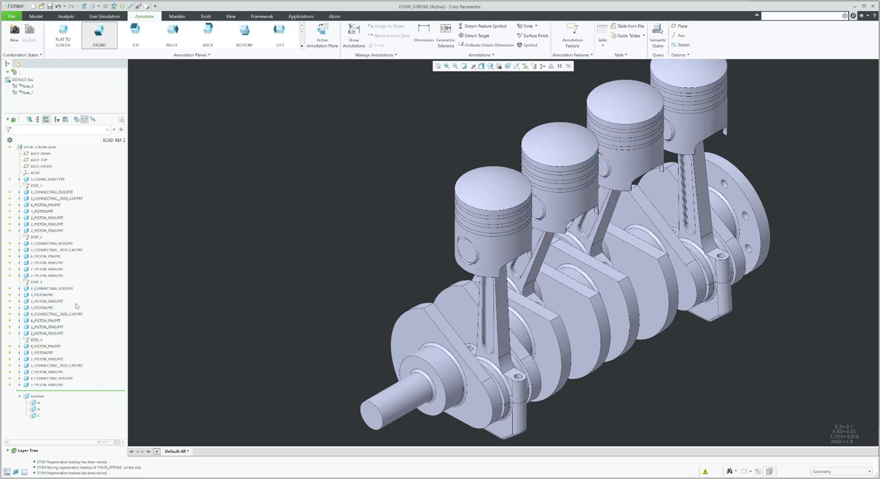
{"action": "left_click_drag", "start_coordinate": [74, 315], "coordinate": [66, 293]}
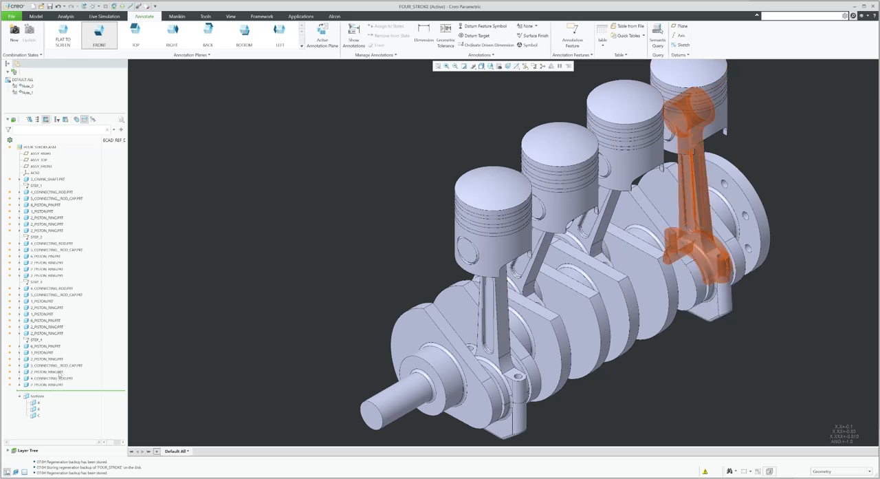
{"action": "left_click", "coordinate": [55, 321]}
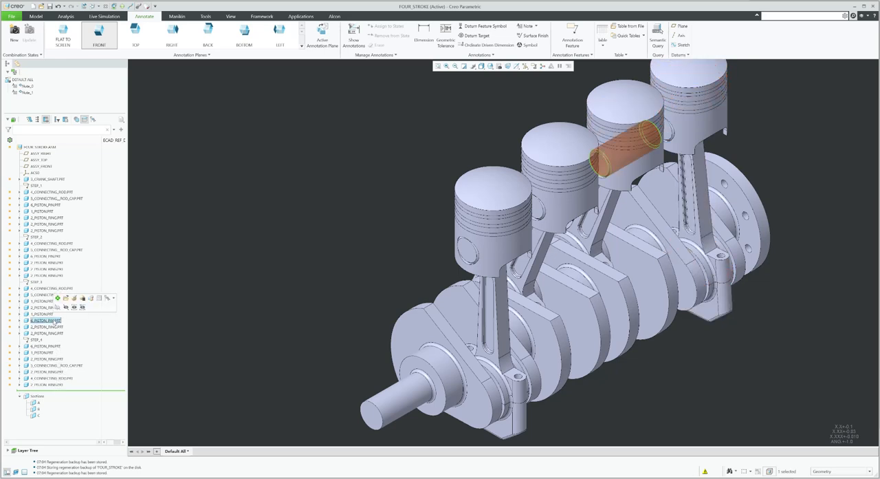
{"action": "left_click_drag", "start_coordinate": [58, 301], "coordinate": [57, 297]}
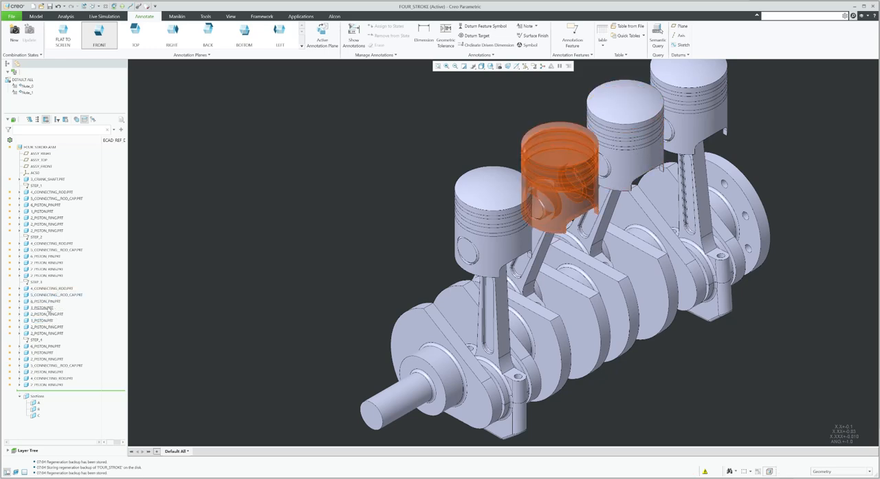
{"action": "left_click", "coordinate": [48, 308]}
{"action": "left_click_drag", "start_coordinate": [48, 308], "coordinate": [52, 263]}
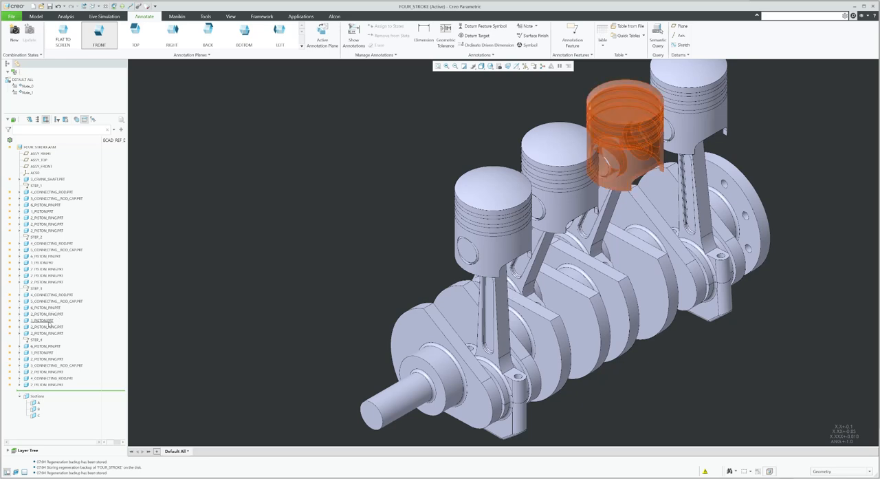
{"action": "left_click", "coordinate": [69, 381]}
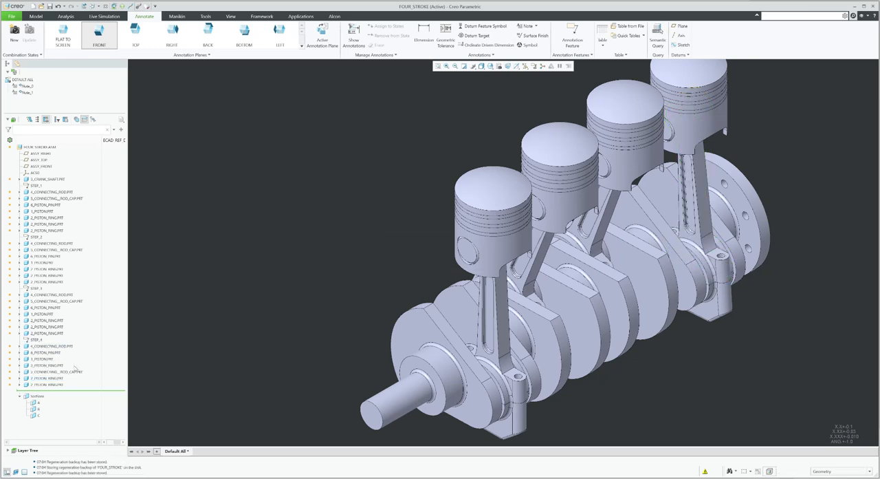
{"action": "left_click_drag", "start_coordinate": [73, 373], "coordinate": [68, 351]}
{"action": "scroll", "coordinate": [276, 251], "scroll_direction": "down", "scroll_amount": 3}
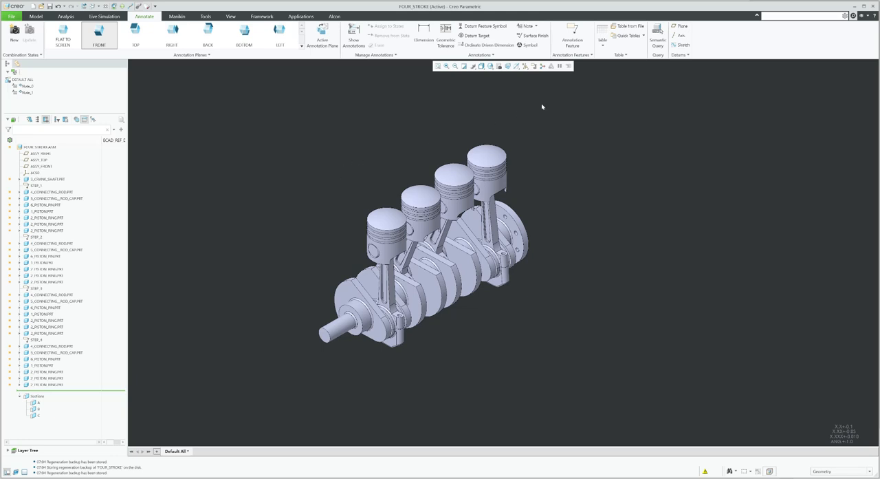
{"action": "scroll", "coordinate": [606, 247], "scroll_direction": "up", "scroll_amount": 1}
{"action": "scroll", "coordinate": [564, 148], "scroll_direction": "down", "scroll_amount": 1}
{"action": "scroll", "coordinate": [557, 140], "scroll_direction": "up", "scroll_amount": 1}
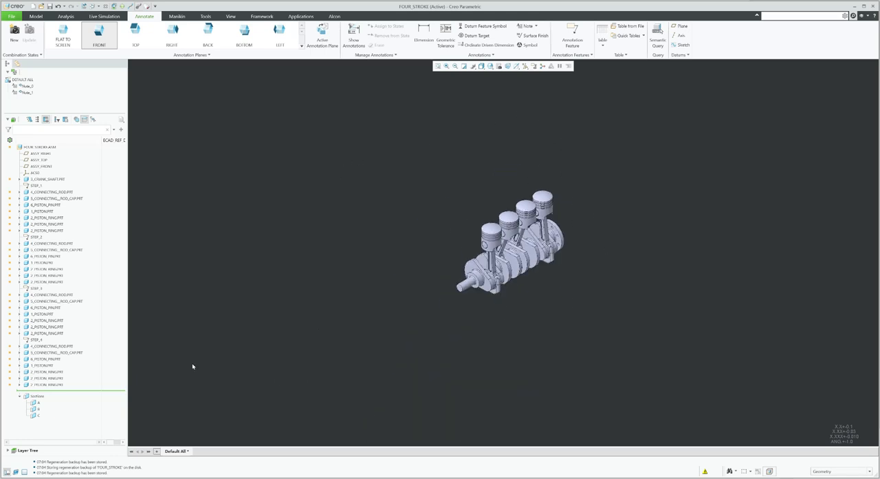
{"action": "left_click", "coordinate": [12, 450]}
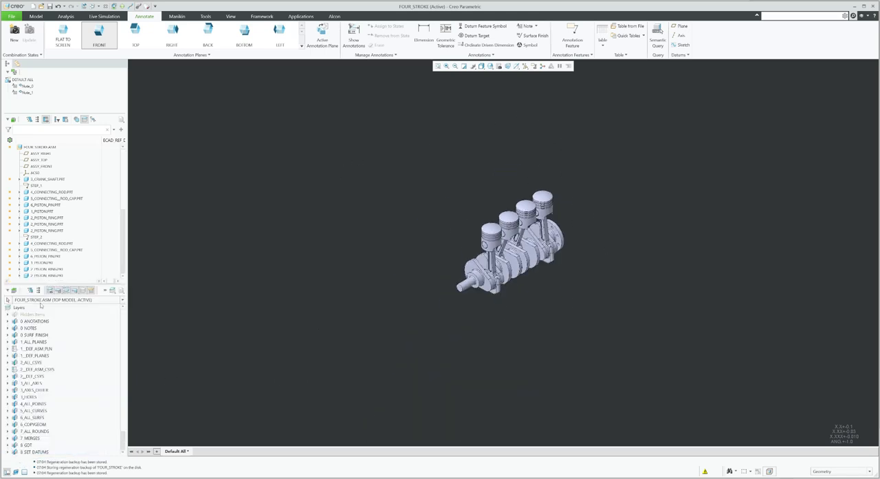
{"action": "right_click", "coordinate": [18, 309]}
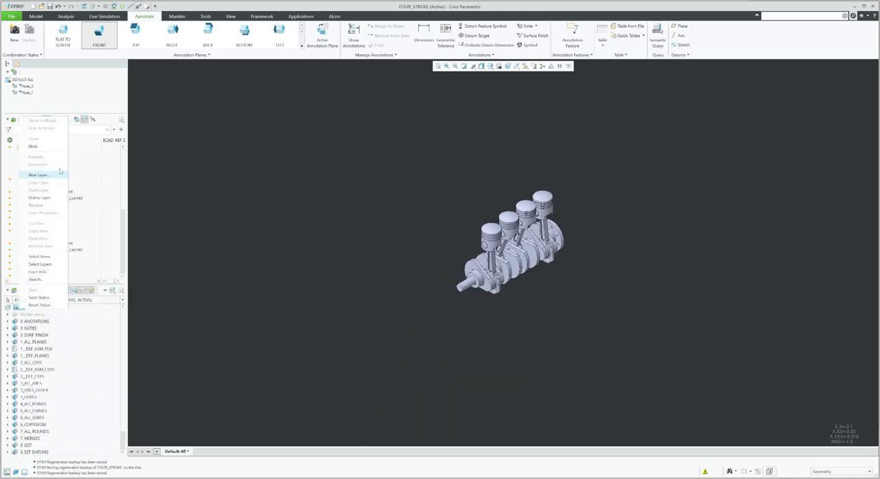
{"action": "left_click", "coordinate": [214, 235]}
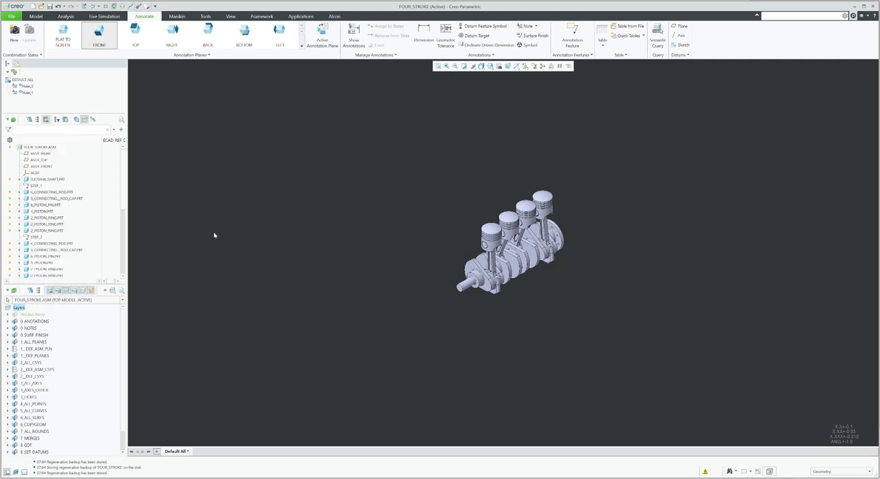
Turn on the display of datum planes and axes in the graphics area and return to the model tree
{"action": "left_click", "coordinate": [524, 66]}
{"action": "left_click", "coordinate": [540, 105]}
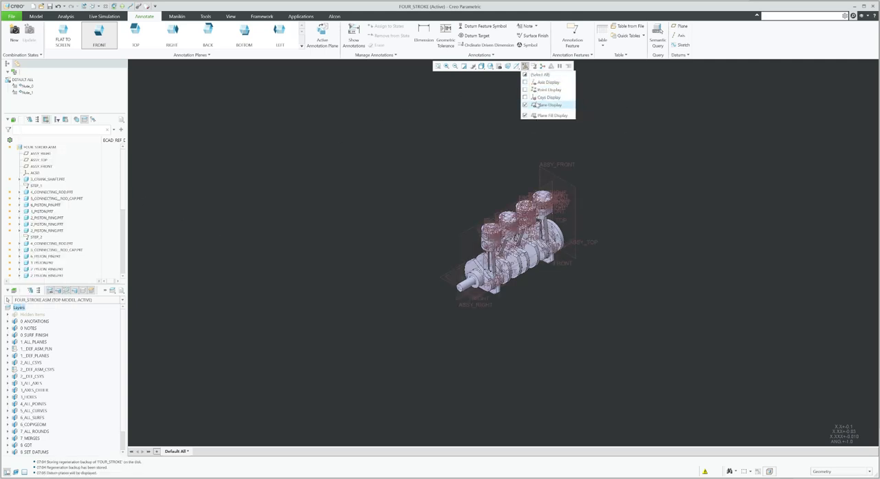
{"action": "left_click", "coordinate": [544, 82]}
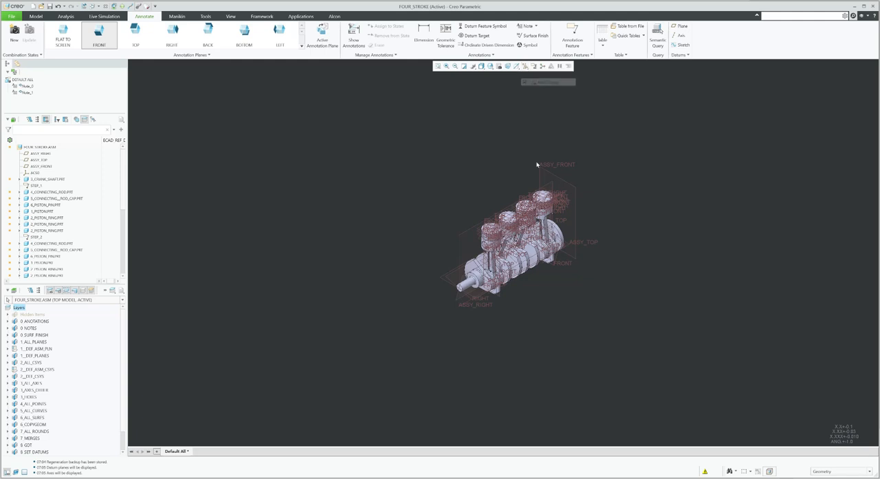
{"action": "scroll", "coordinate": [611, 236], "scroll_direction": "up", "scroll_amount": 2}
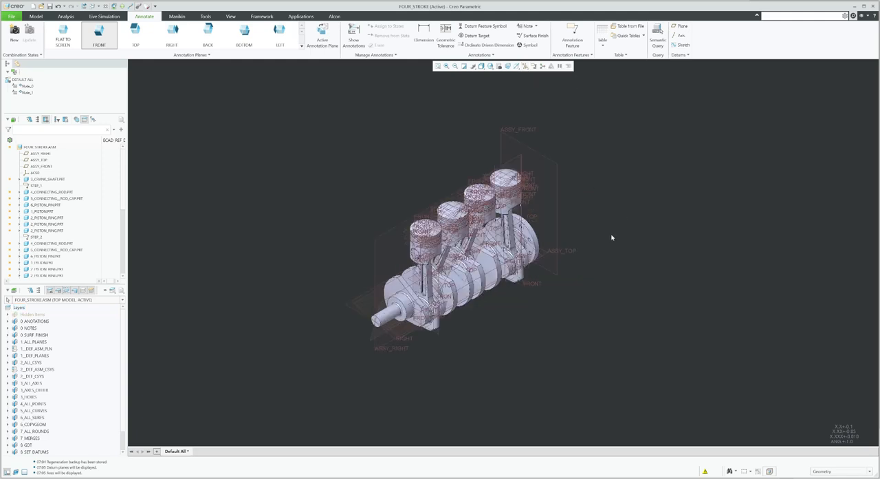
{"action": "left_click", "coordinate": [7, 290]}
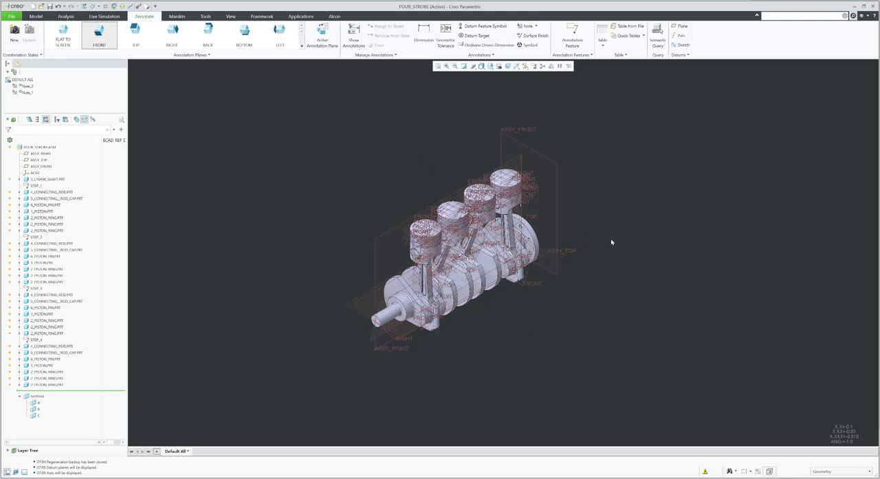
Measure the distance from the ASSY_RIGHT plane to the first piston pin's surface and copy the distance value
{"action": "scroll", "coordinate": [399, 309], "scroll_direction": "up", "scroll_amount": 3}
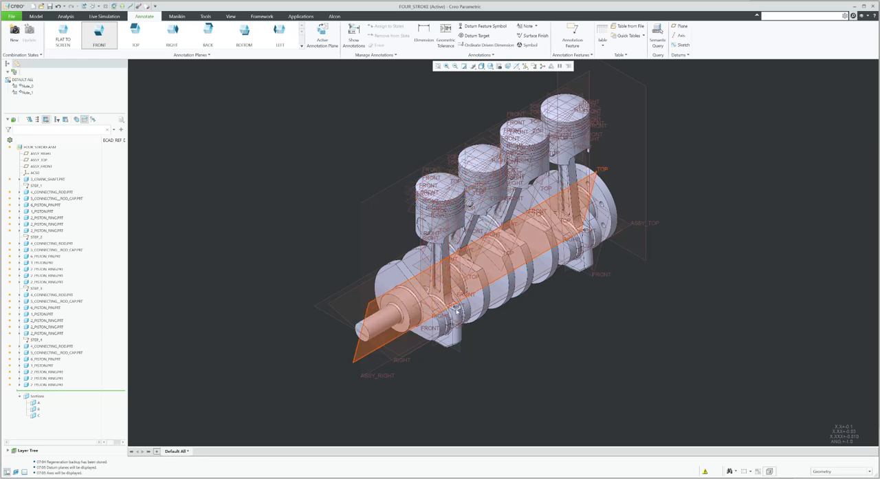
{"action": "scroll", "coordinate": [432, 401], "scroll_direction": "up", "scroll_amount": 2}
{"action": "scroll", "coordinate": [489, 335], "scroll_direction": "down", "scroll_amount": 1}
{"action": "scroll", "coordinate": [537, 377], "scroll_direction": "down", "scroll_amount": 2}
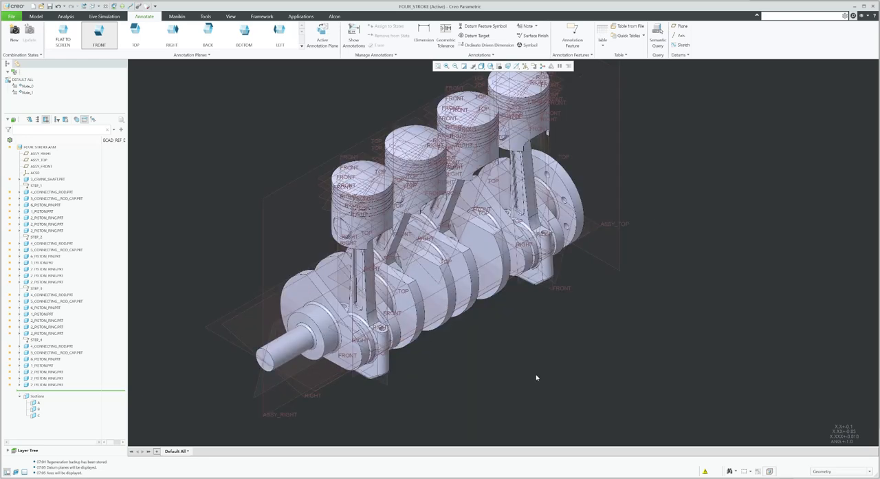
{"action": "scroll", "coordinate": [538, 379], "scroll_direction": "up", "scroll_amount": 3}
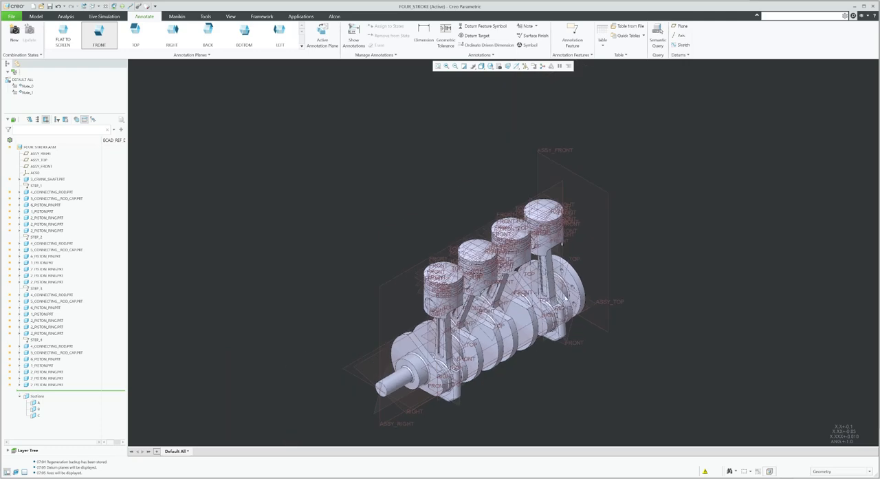
{"action": "left_click", "coordinate": [66, 16]}
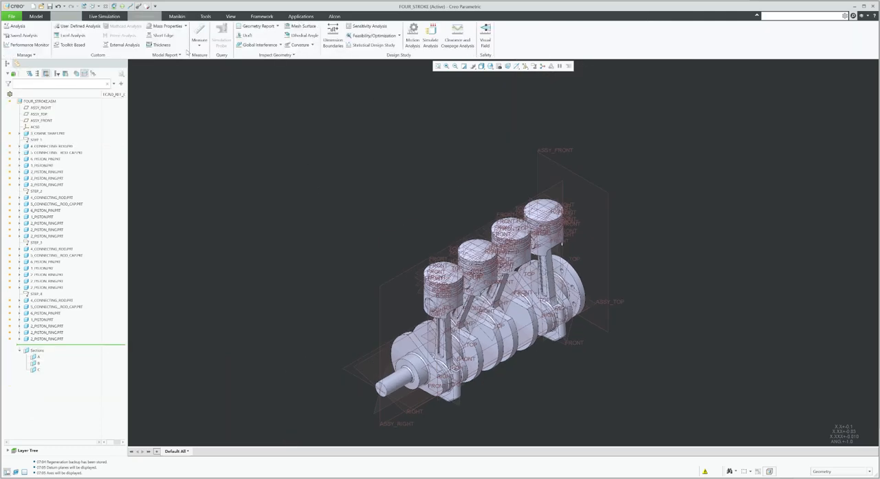
{"action": "left_click", "coordinate": [200, 34]}
{"action": "scroll", "coordinate": [427, 279], "scroll_direction": "down", "scroll_amount": 3}
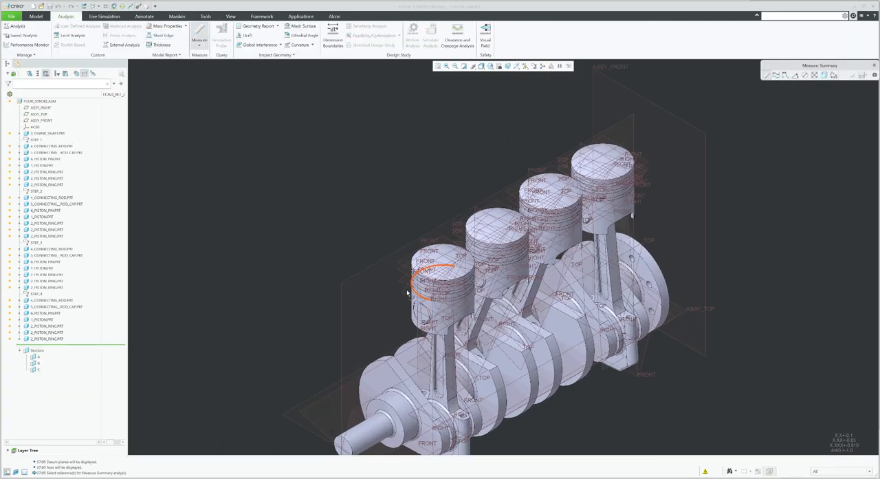
{"action": "left_click", "coordinate": [371, 266]}
{"action": "scroll", "coordinate": [374, 225], "scroll_direction": "up", "scroll_amount": 3}
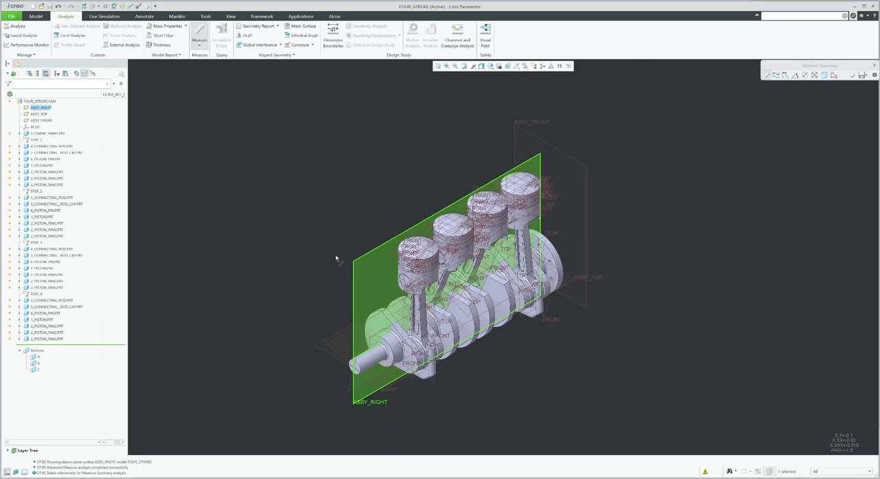
{"action": "scroll", "coordinate": [419, 282], "scroll_direction": "down", "scroll_amount": 3}
{"action": "scroll", "coordinate": [420, 282], "scroll_direction": "down", "scroll_amount": 3}
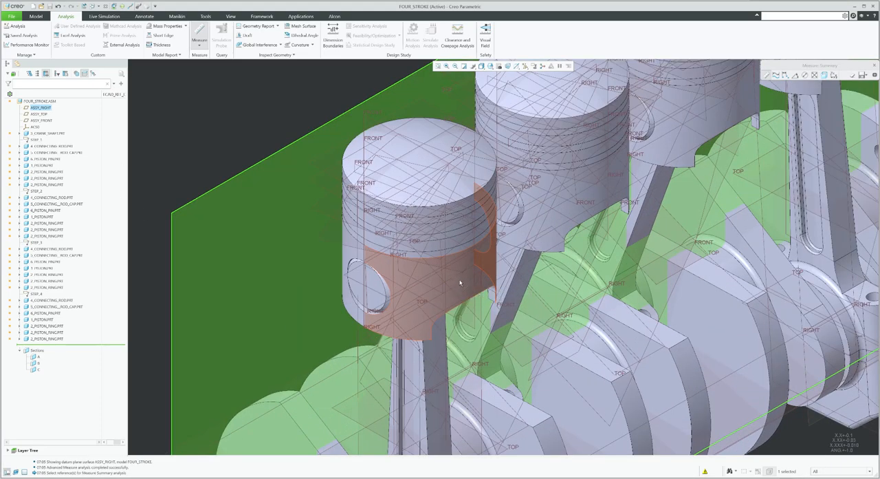
{"action": "left_click", "coordinate": [457, 280]}
{"action": "scroll", "coordinate": [430, 268], "scroll_direction": "up", "scroll_amount": 3}
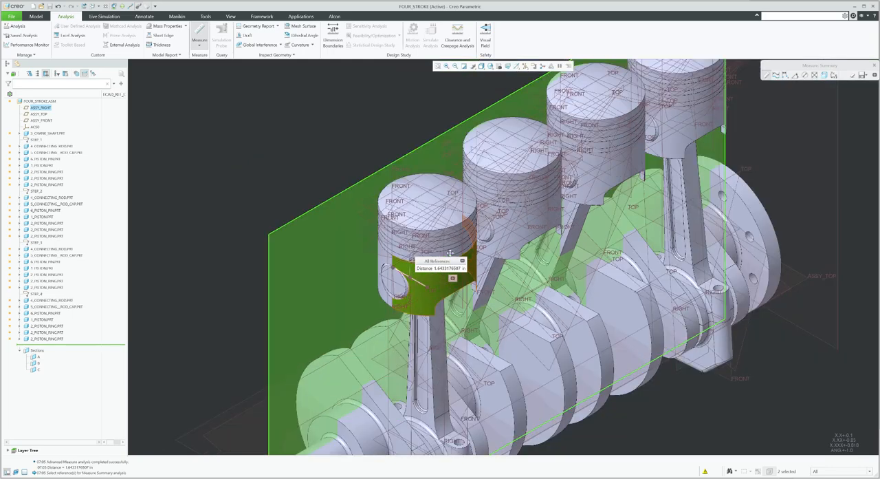
{"action": "double_click", "coordinate": [447, 270]}
{"action": "key", "text": "ctrl+c"}
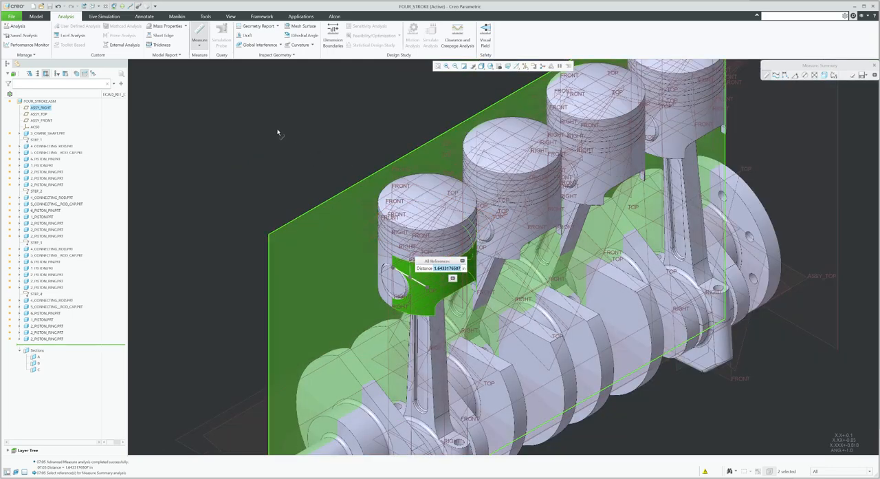
{"action": "scroll", "coordinate": [301, 163], "scroll_direction": "up", "scroll_amount": 2}
{"action": "left_click", "coordinate": [875, 65]}
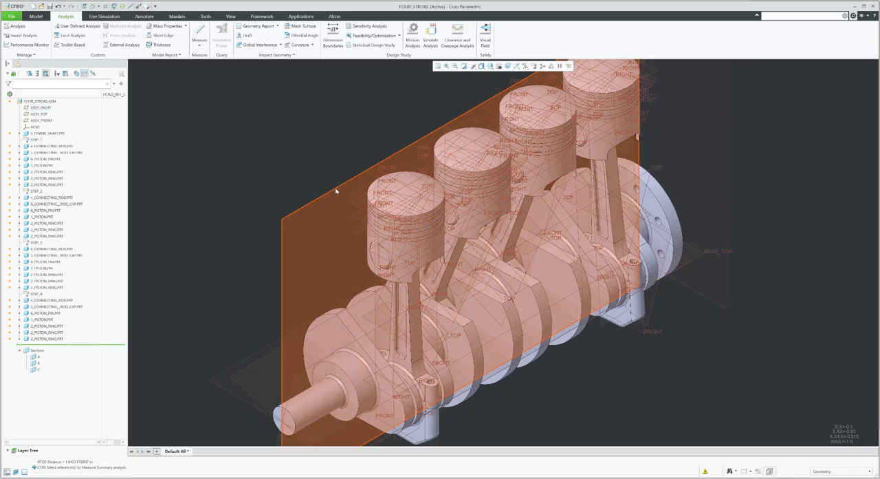
Create a datum plane offset from ASSY_RIGHT by the copied distance of 1.6433178507
{"action": "left_click", "coordinate": [336, 191]}
{"action": "left_click", "coordinate": [36, 16]}
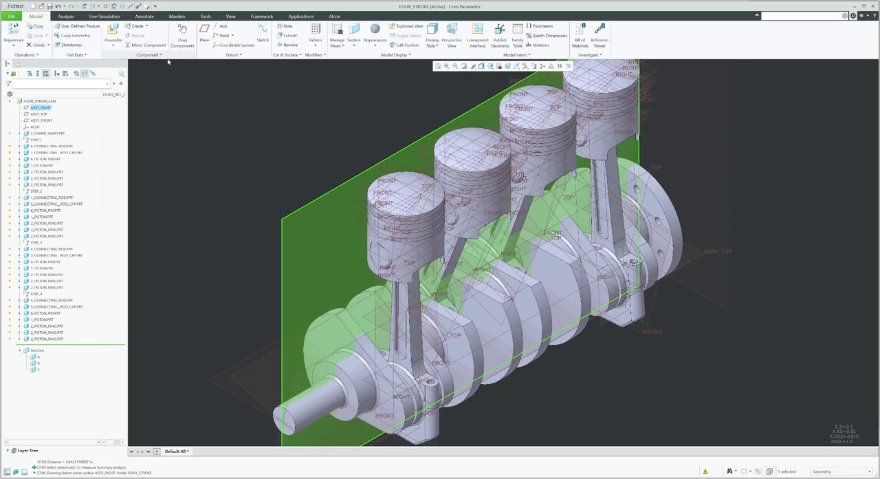
{"action": "left_click", "coordinate": [204, 34]}
{"action": "scroll", "coordinate": [390, 297], "scroll_direction": "up", "scroll_amount": 2}
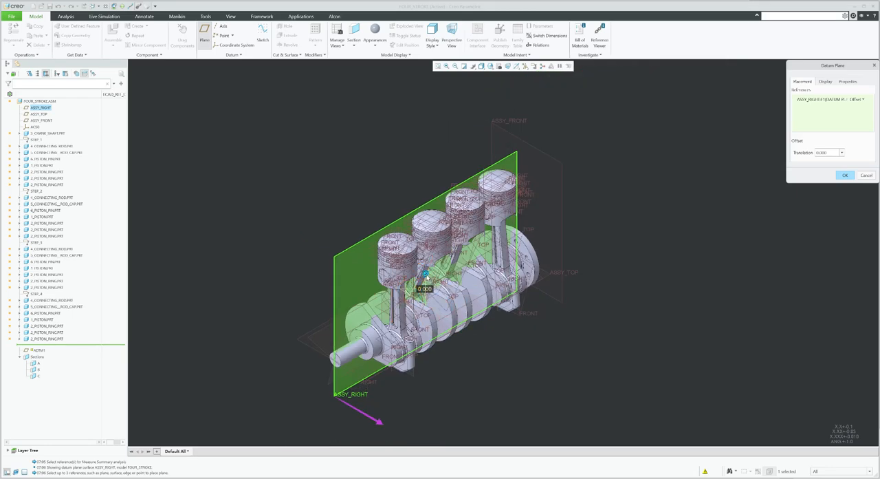
{"action": "left_click_drag", "start_coordinate": [426, 274], "coordinate": [666, 212]}
{"action": "double_click", "coordinate": [829, 155]}
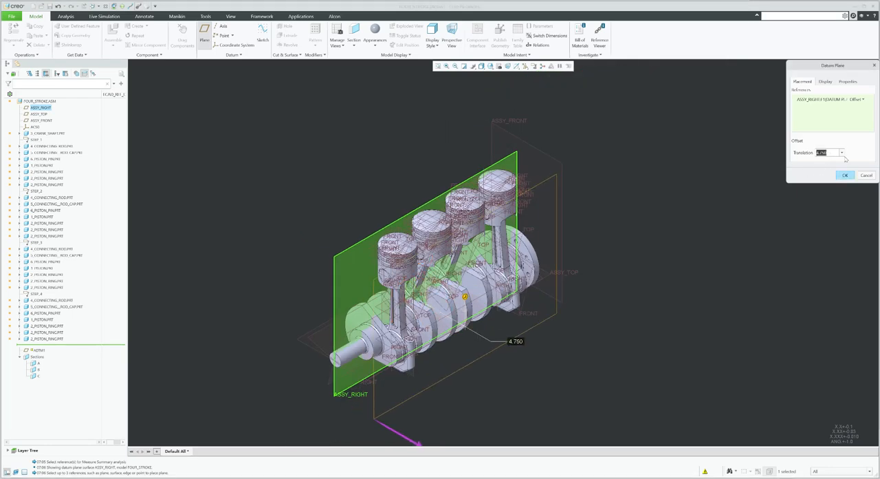
{"action": "key", "text": "ctrl+v"}
{"action": "key", "text": "Return"}
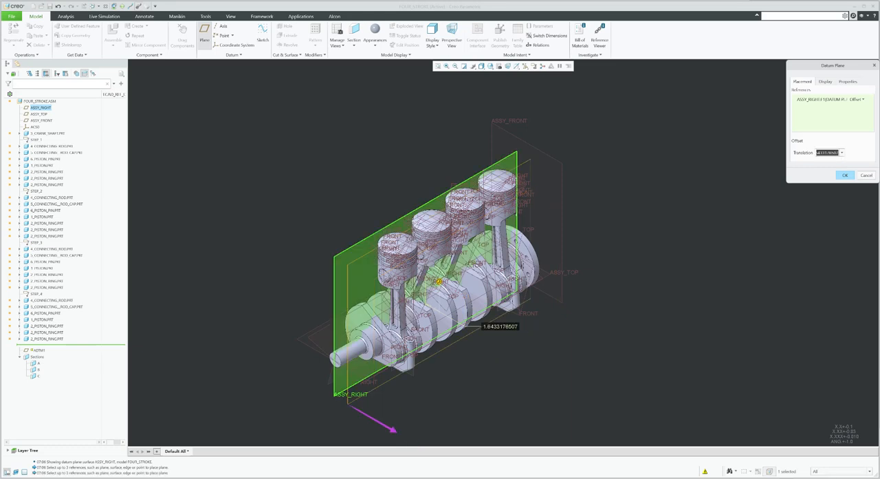
{"action": "left_click", "coordinate": [839, 176]}
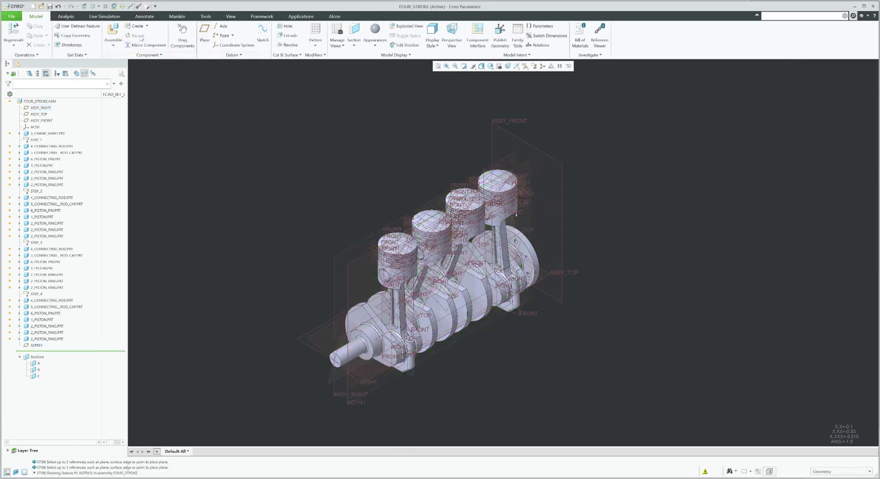
Measure the distance from the ASSY_FRONT plane to the first piston pin's surface and copy the value
{"action": "left_click", "coordinate": [72, 17]}
{"action": "left_click", "coordinate": [199, 33]}
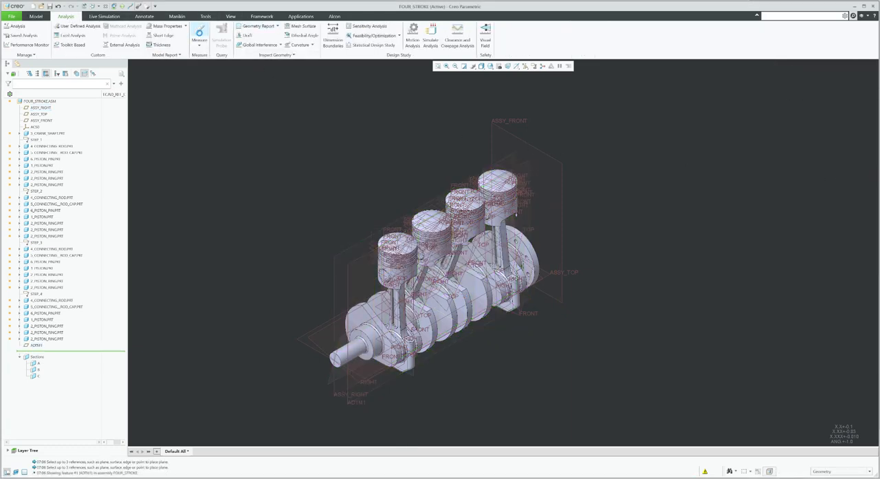
{"action": "left_click", "coordinate": [560, 169]}
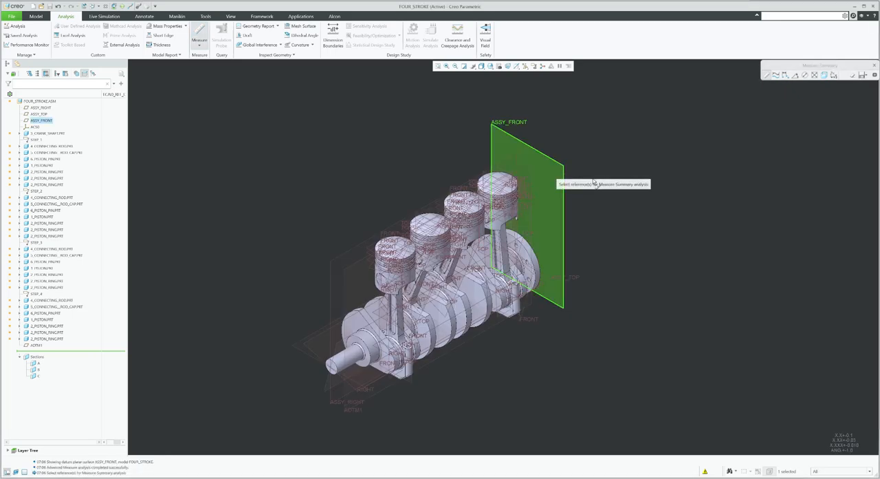
{"action": "scroll", "coordinate": [454, 255], "scroll_direction": "up", "scroll_amount": 5}
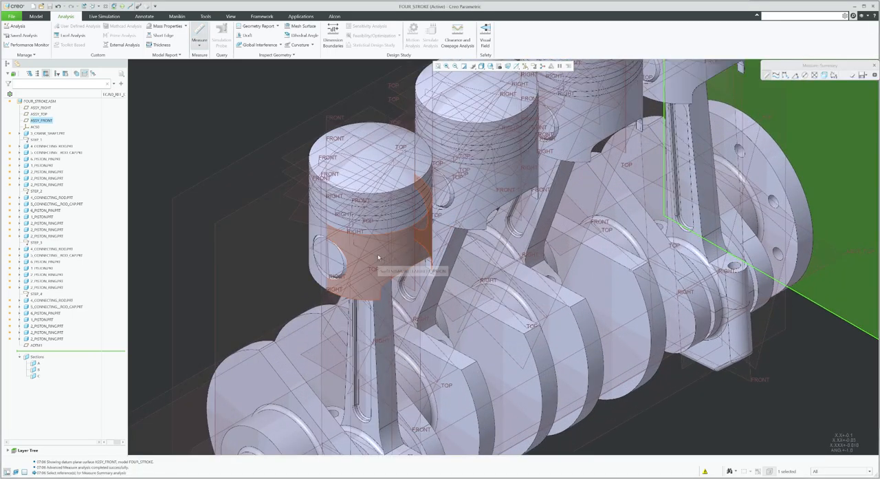
{"action": "left_click", "coordinate": [377, 254]}
{"action": "scroll", "coordinate": [379, 258], "scroll_direction": "down", "scroll_amount": 3}
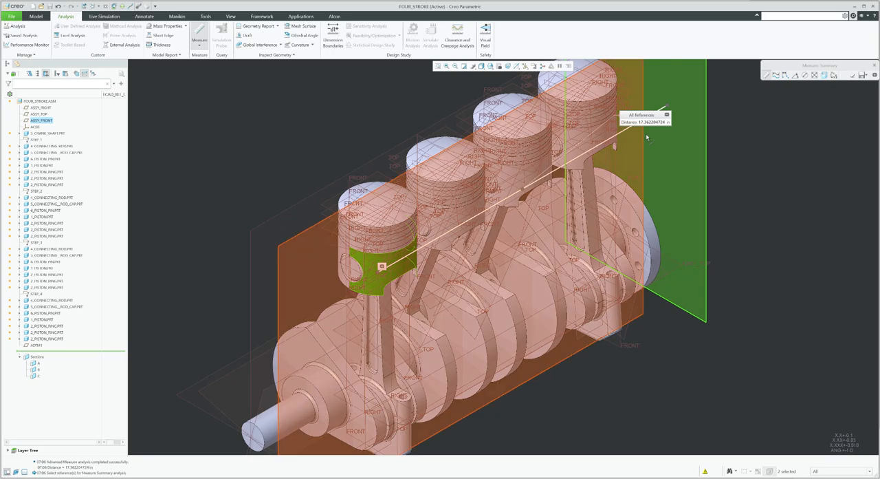
{"action": "left_click", "coordinate": [874, 66]}
Create a datum plane offset from ASSY_FRONT by the copied distance of 17.362204724
{"action": "scroll", "coordinate": [423, 286], "scroll_direction": "down", "scroll_amount": 3}
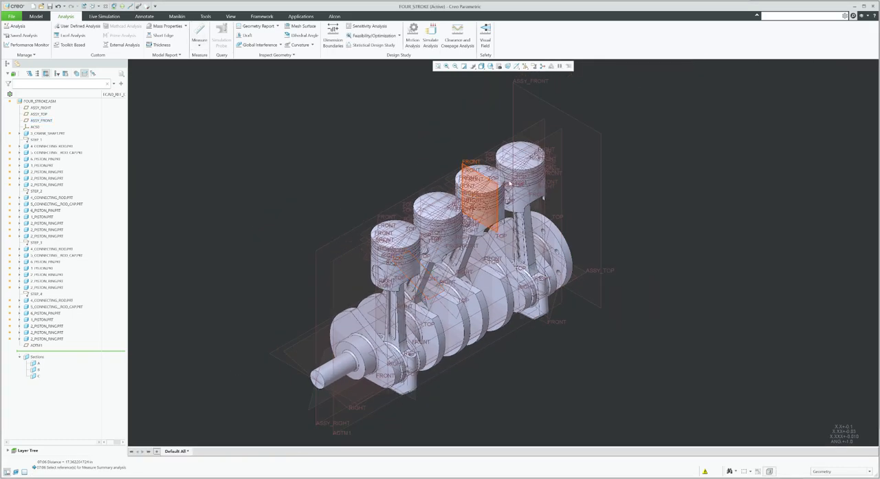
{"action": "left_click", "coordinate": [600, 186]}
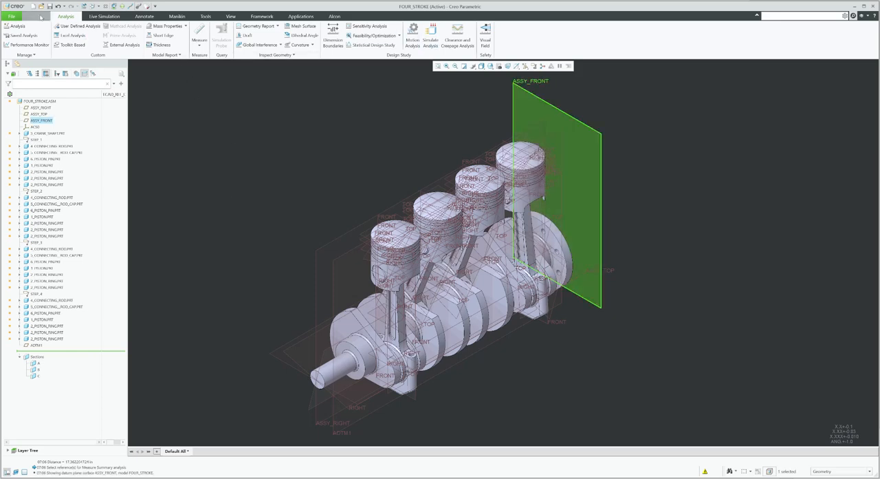
{"action": "left_click", "coordinate": [36, 16]}
{"action": "left_click", "coordinate": [205, 34]}
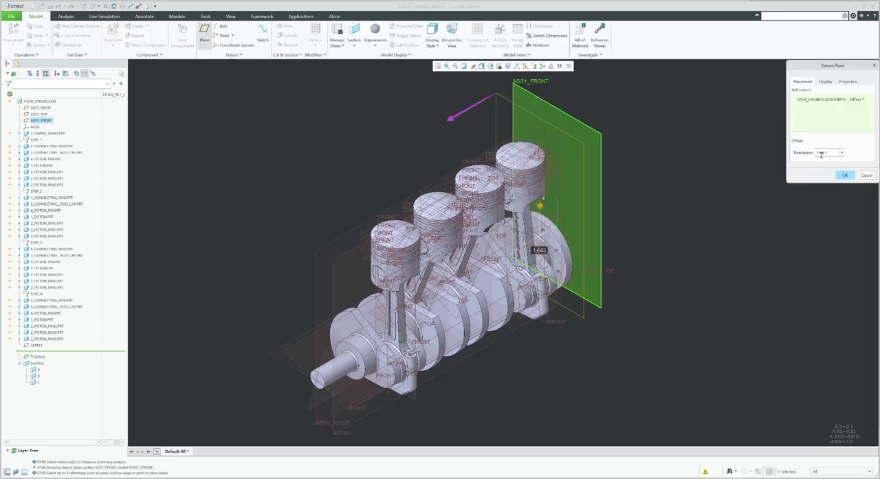
{"action": "type", "text": "17.362204724"}
{"action": "key", "text": "Return"}
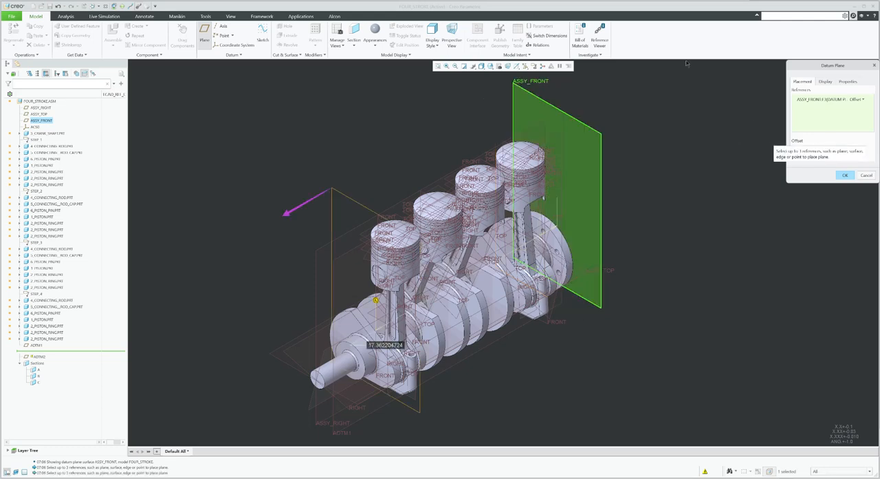
{"action": "left_click", "coordinate": [845, 176]}
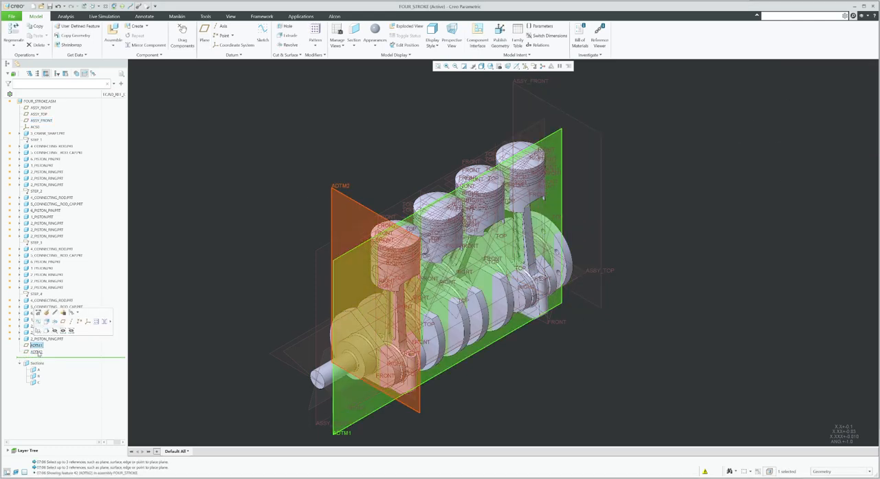
Move the two new datum planes ADTM1 and ADTM2 up the model tree to just below ACS0
{"action": "left_click", "coordinate": [34, 346], "text": "ctrl"}
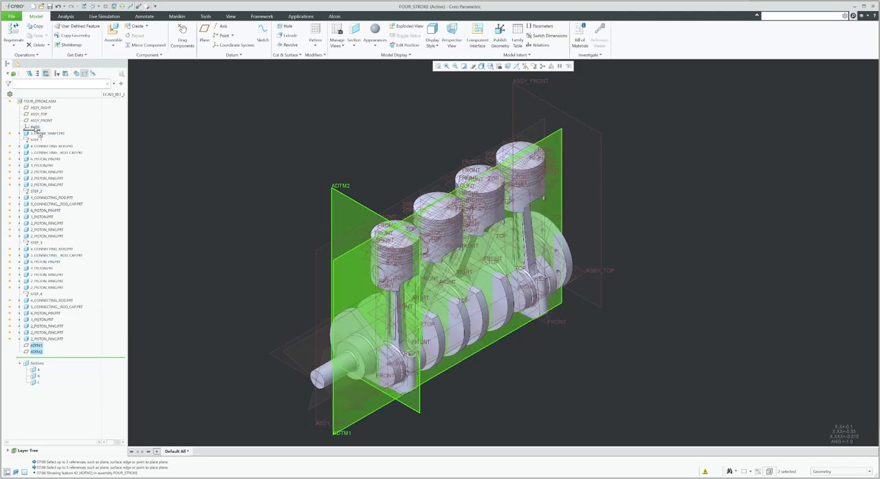
{"action": "left_click_drag", "start_coordinate": [38, 131], "coordinate": [39, 131]}
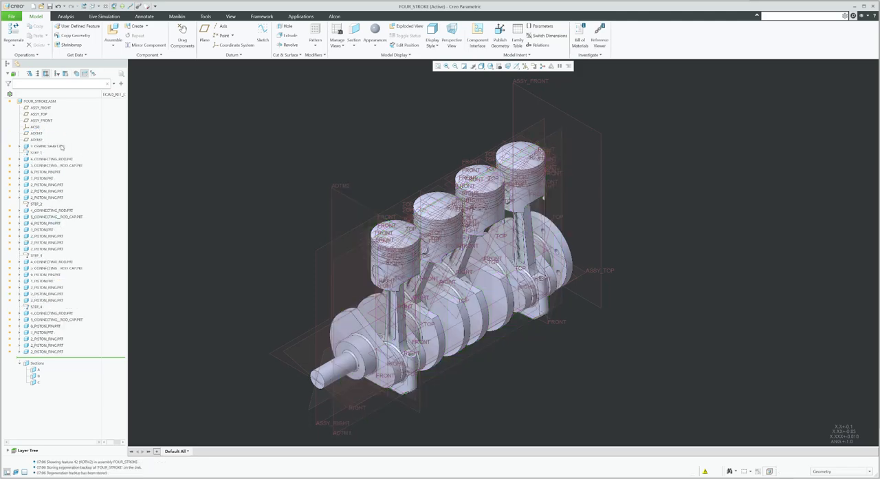
Create a datum axis at the intersection of datum planes ADTM1 and ADTM2
{"action": "left_click", "coordinate": [37, 134]}
{"action": "left_click", "coordinate": [38, 139], "text": "ctrl"}
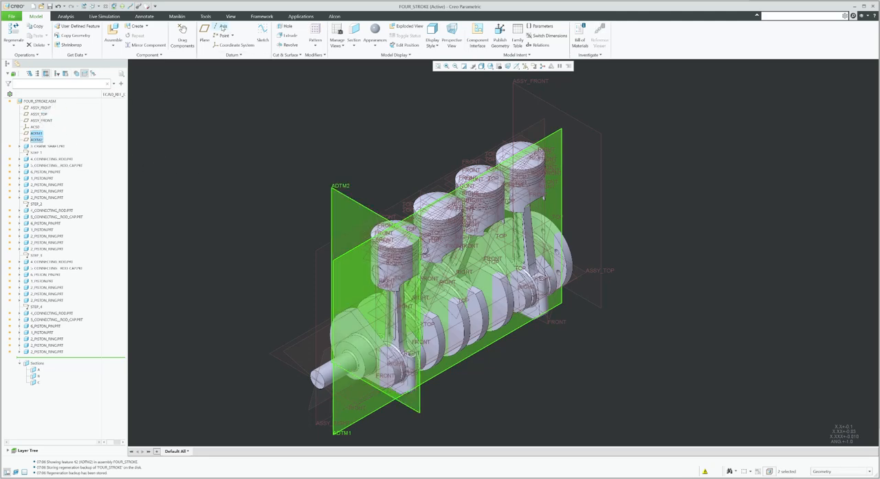
{"action": "left_click", "coordinate": [222, 26]}
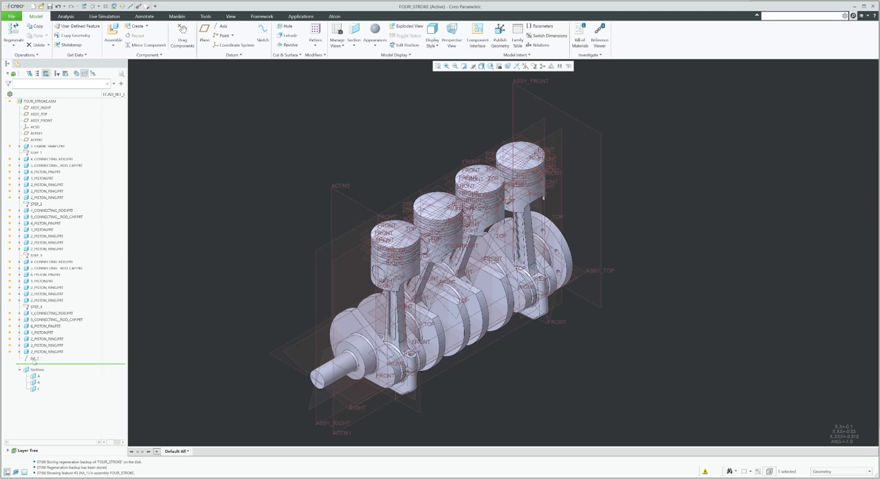
Move datum axis AA_1 up the model tree to just below ADTM2
{"action": "left_click_drag", "start_coordinate": [34, 359], "coordinate": [48, 146]}
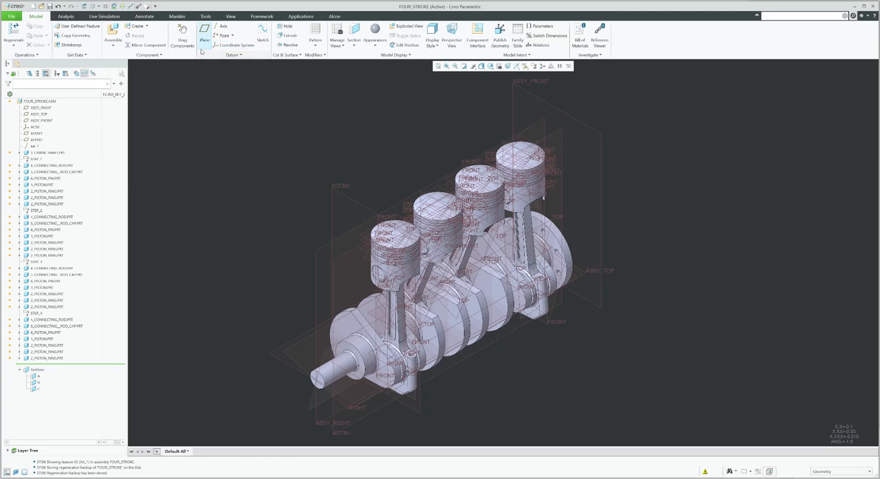
Measure the distance from the ASSY_FRONT plane to the second piston pin's surface and copy the value
{"action": "left_click", "coordinate": [66, 16]}
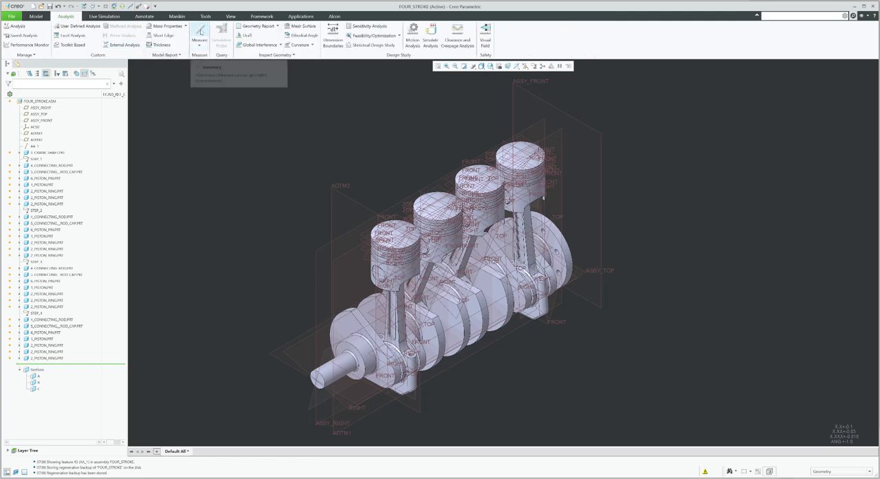
{"action": "left_click", "coordinate": [206, 31]}
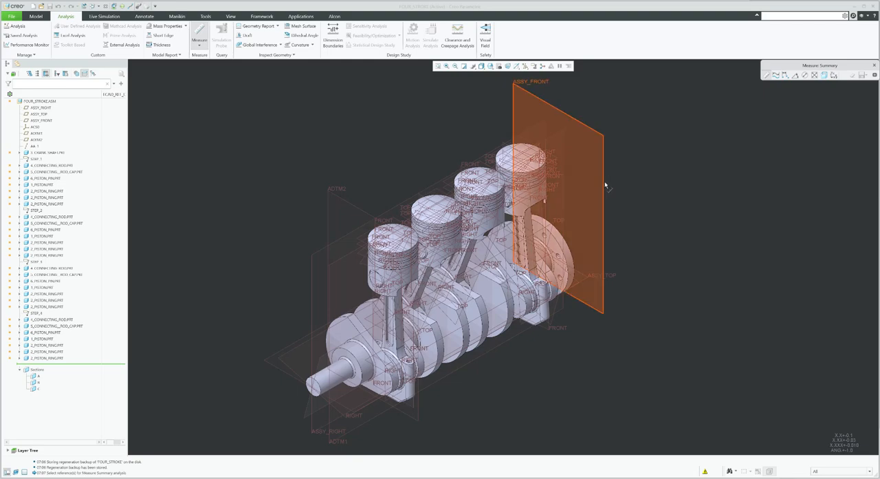
{"action": "left_click", "coordinate": [604, 181]}
{"action": "scroll", "coordinate": [435, 274], "scroll_direction": "up", "scroll_amount": 5}
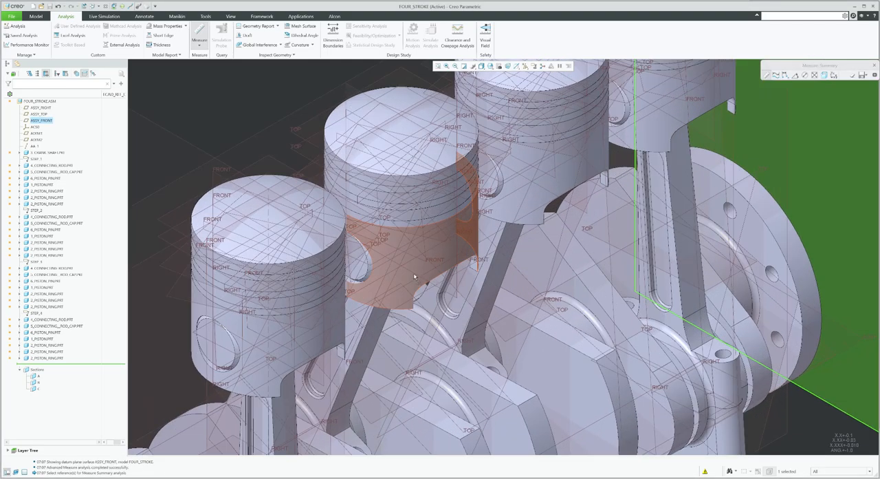
{"action": "left_click", "coordinate": [415, 277]}
{"action": "scroll", "coordinate": [413, 275], "scroll_direction": "down", "scroll_amount": 5}
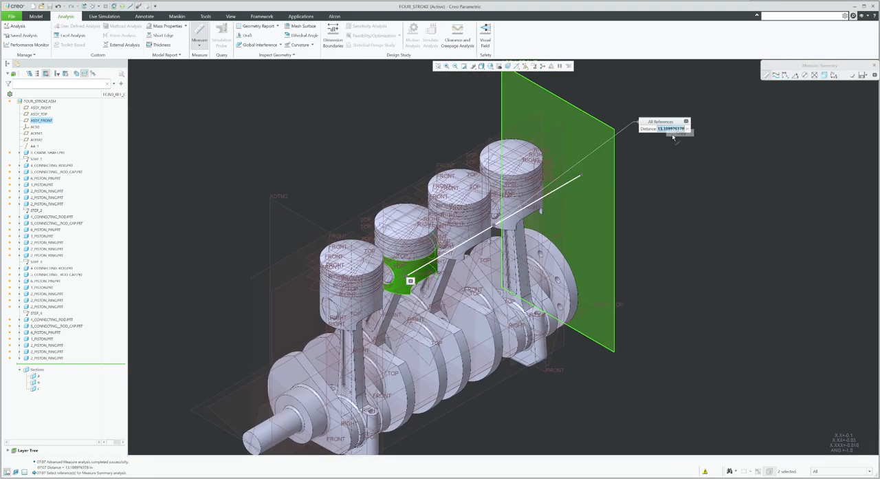
{"action": "double_click", "coordinate": [667, 130]}
{"action": "key", "text": "ctrl+c"}
{"action": "left_click", "coordinate": [875, 64]}
Create a datum plane offset from ASSY_FRONT by the copied distance of 13.188976378
{"action": "left_click", "coordinate": [608, 127]}
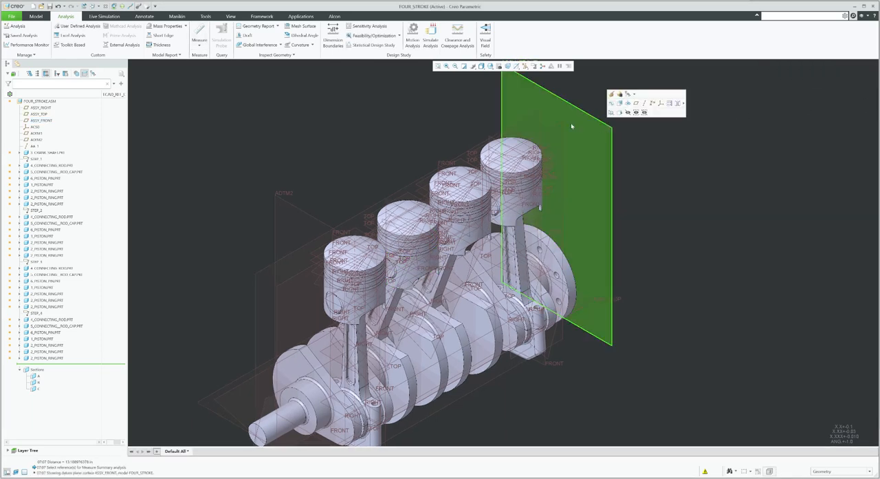
{"action": "left_click", "coordinate": [39, 16]}
{"action": "left_click", "coordinate": [204, 33]}
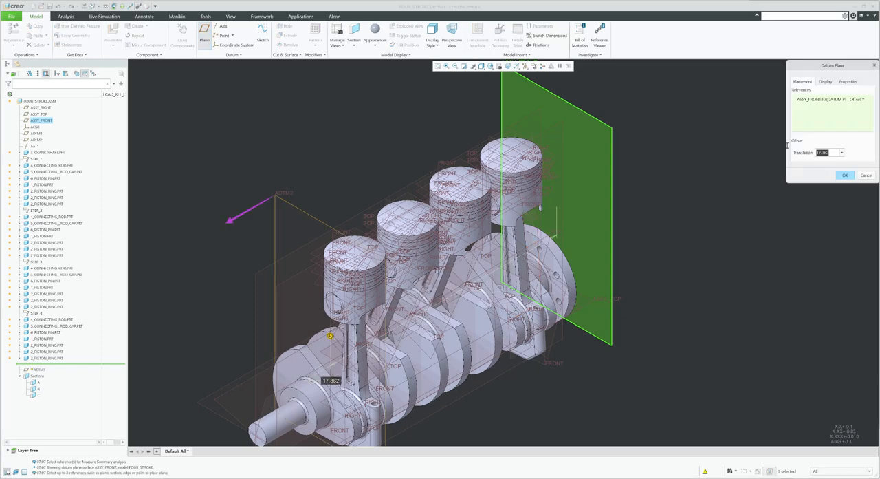
{"action": "key", "text": "ctrl+v"}
{"action": "key", "text": "Return"}
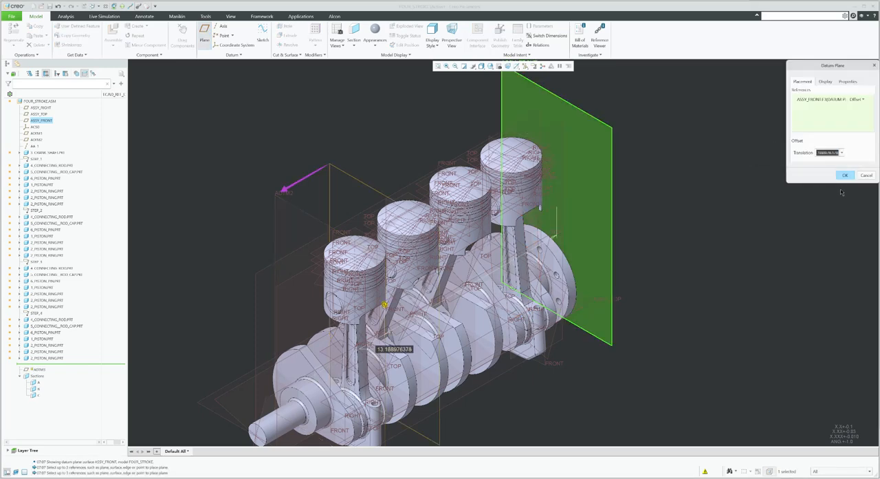
{"action": "left_click", "coordinate": [845, 174]}
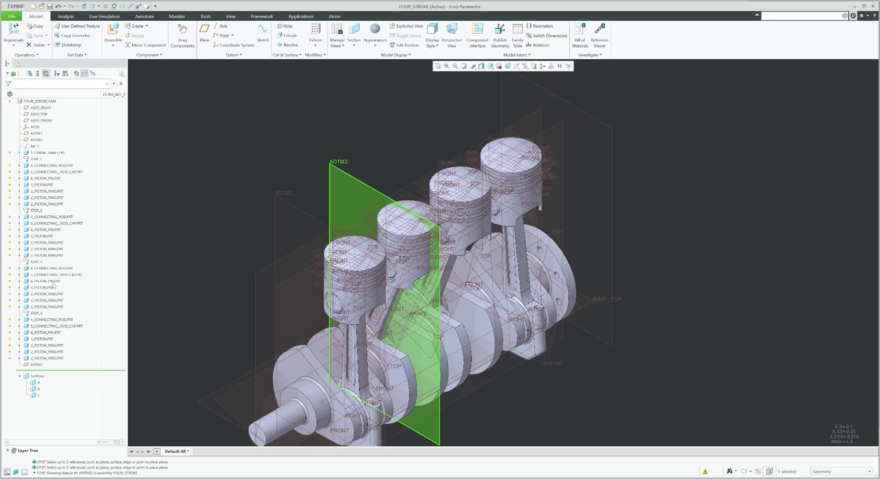
Create a datum axis at the intersection of ADTM1 and ADTM3, then move ADTM3 and the new axis up the tree below AA_1
{"action": "left_click", "coordinate": [35, 133]}
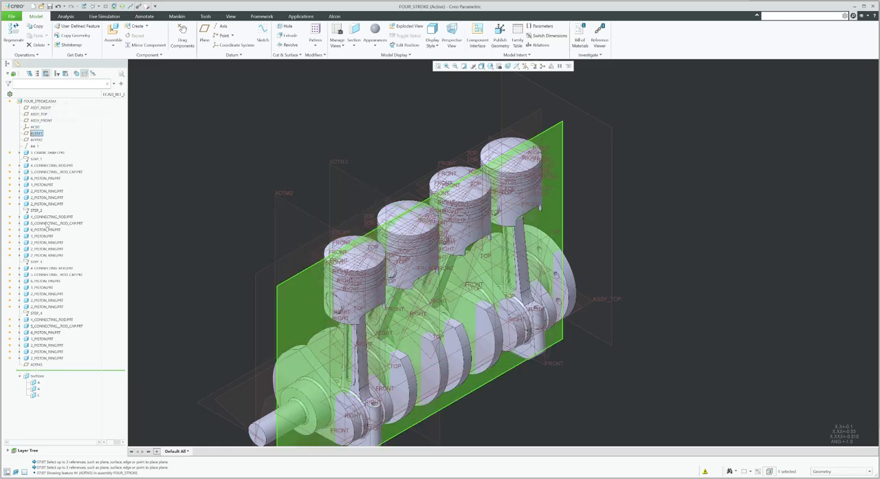
{"action": "left_click", "coordinate": [35, 364], "text": "ctrl"}
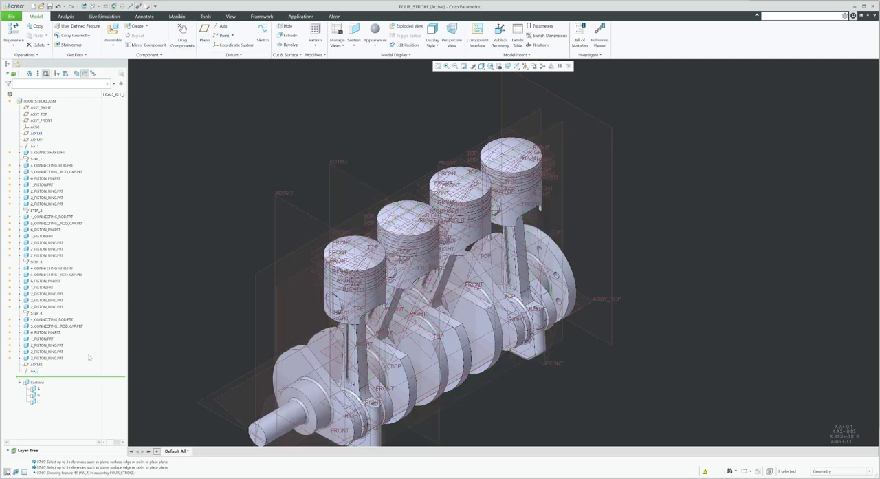
{"action": "left_click", "coordinate": [36, 364], "text": "ctrl"}
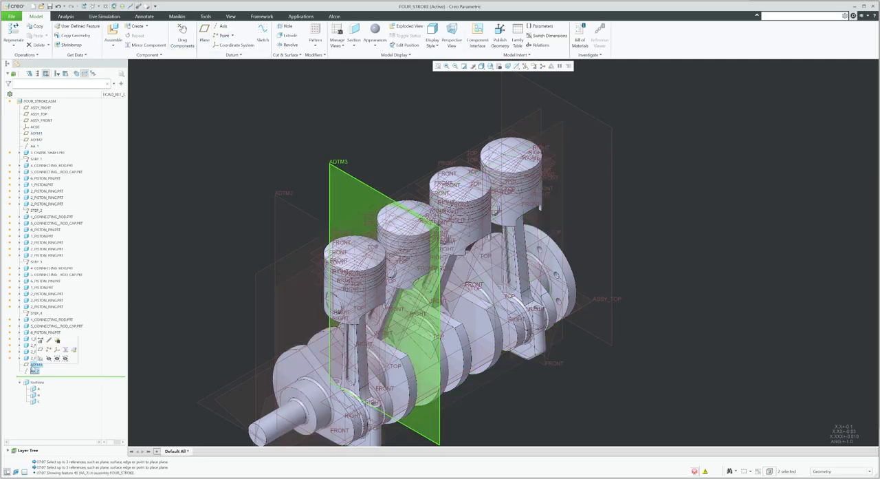
{"action": "left_click_drag", "start_coordinate": [48, 153], "coordinate": [48, 155]}
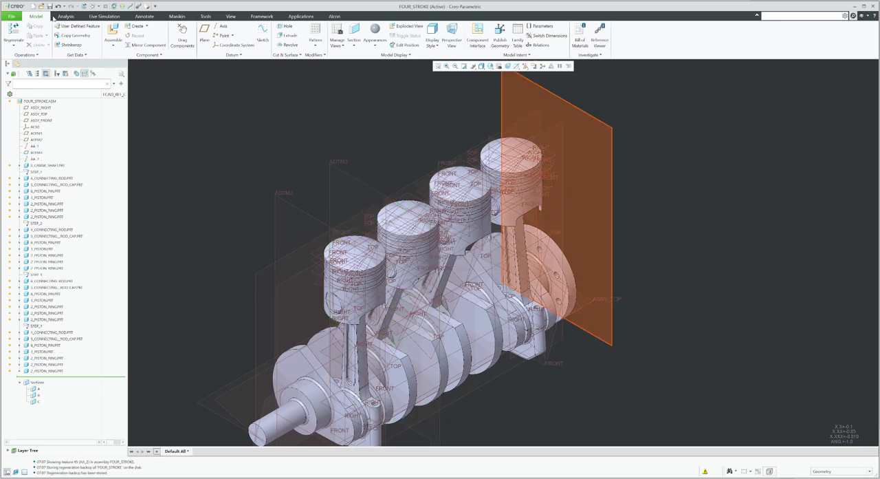
Measure the distance from the ASSY_FRONT plane to the third piston pin's surface and copy the value
{"action": "left_click", "coordinate": [66, 16]}
{"action": "left_click", "coordinate": [200, 35]}
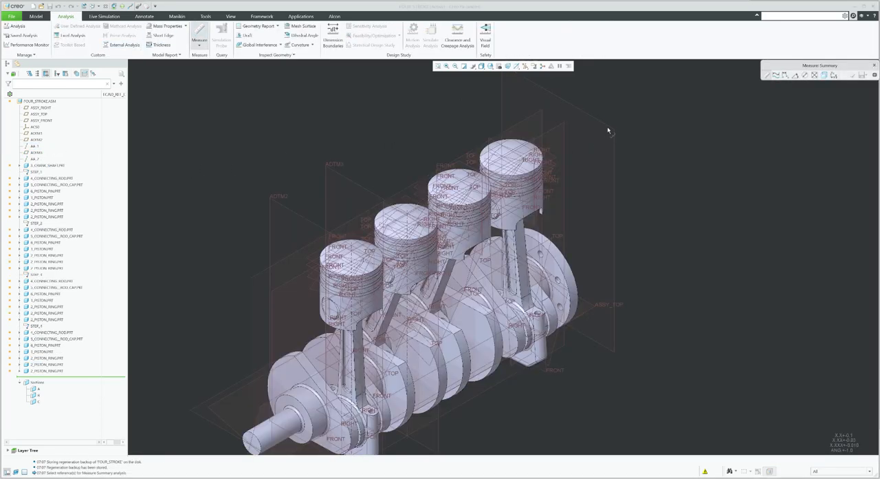
{"action": "left_click", "coordinate": [608, 129]}
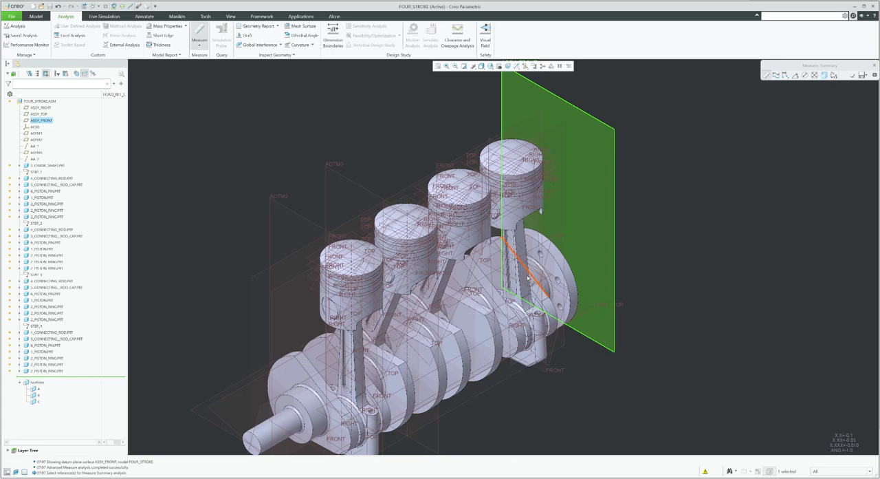
{"action": "left_click", "coordinate": [468, 238]}
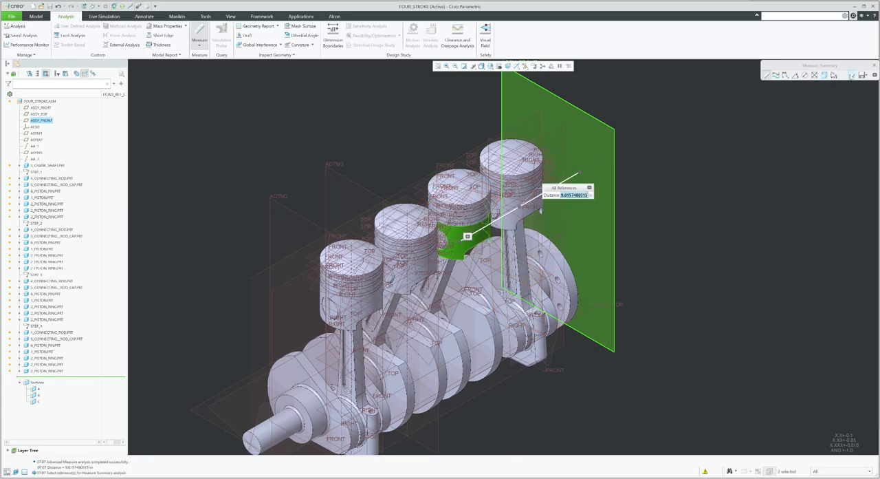
{"action": "left_click", "coordinate": [875, 65]}
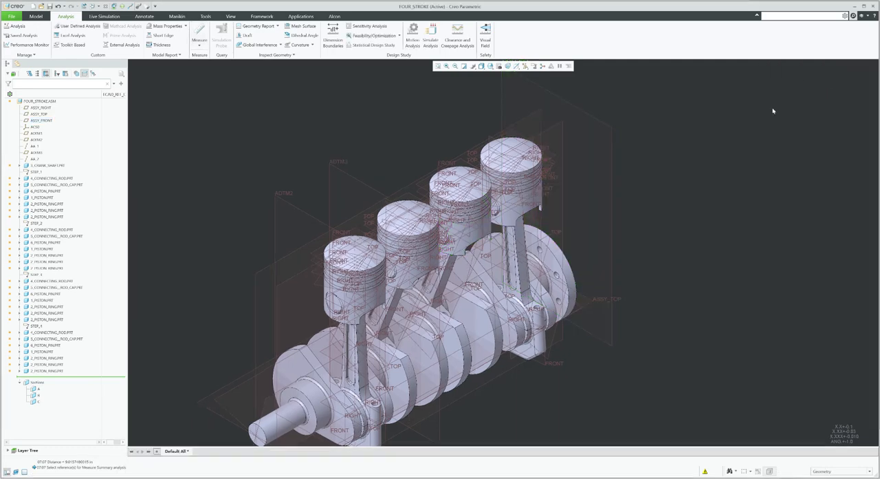
Create a datum plane offset from ASSY_FRONT by the copied distance of 9.0157480315
{"action": "left_click", "coordinate": [37, 17]}
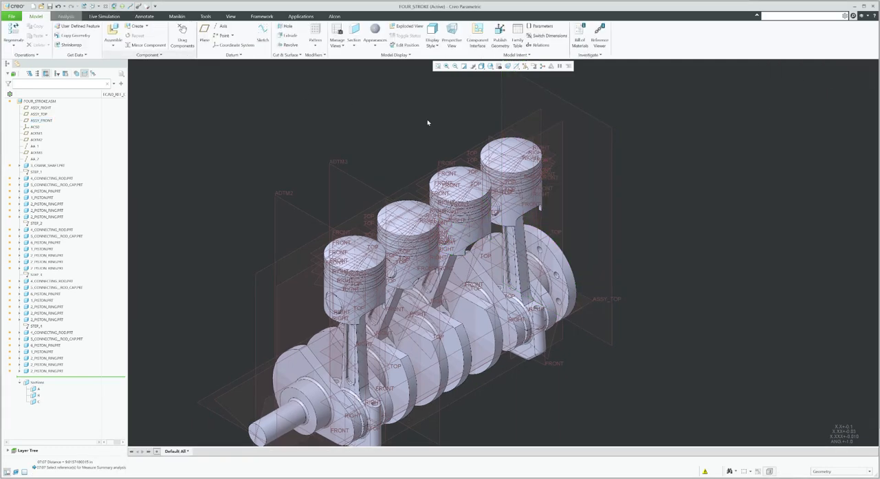
{"action": "left_click", "coordinate": [605, 134]}
{"action": "left_click", "coordinate": [204, 35]}
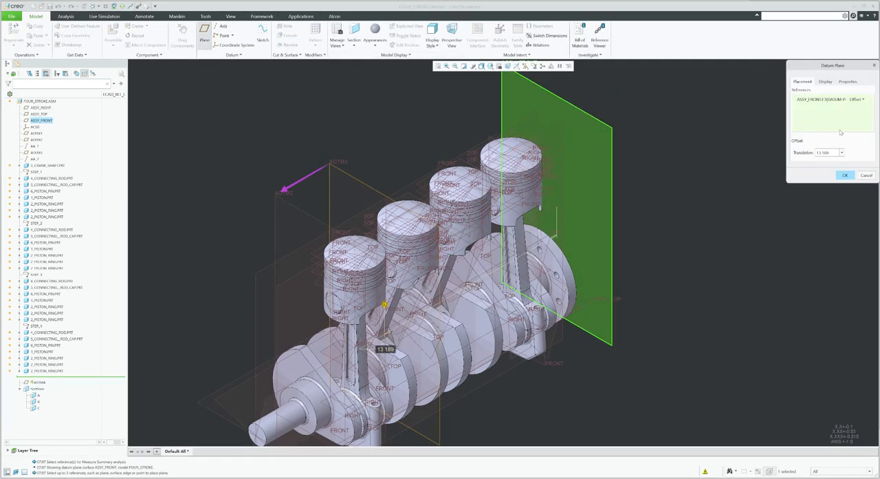
{"action": "type", "text": "9.0157480315"}
{"action": "key", "text": "Return"}
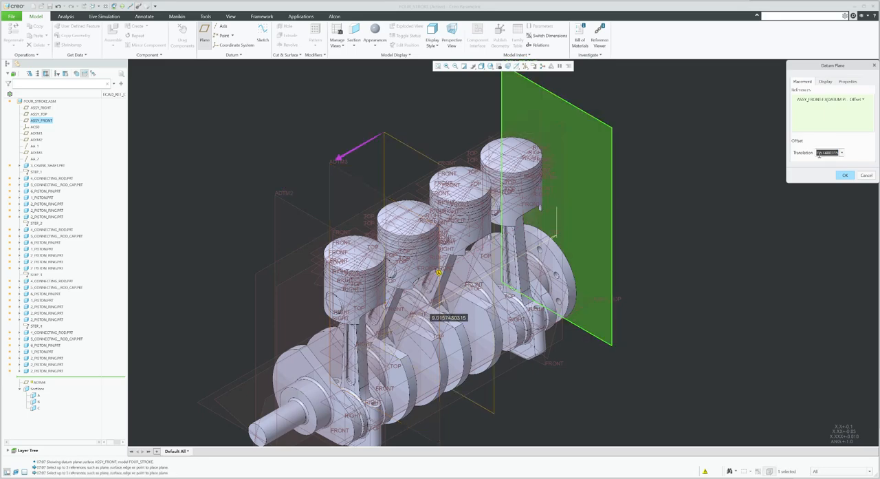
{"action": "left_click", "coordinate": [846, 175]}
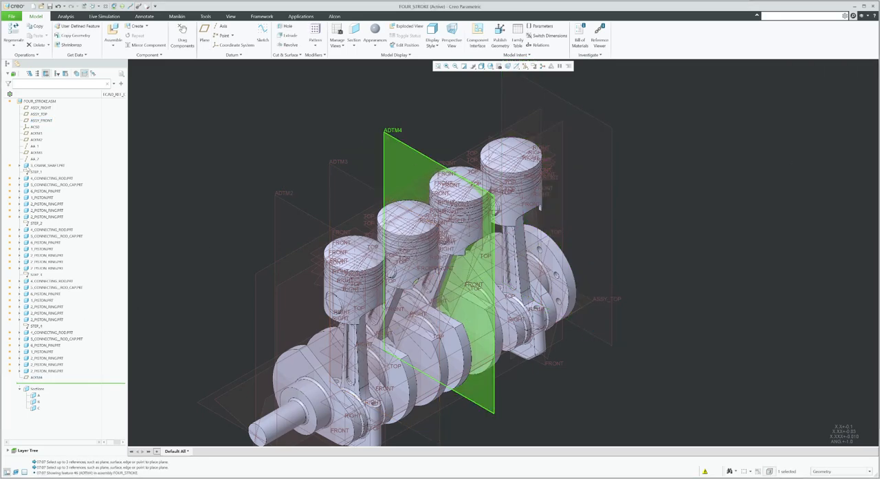
Create a datum axis at the intersection of ADTM1 and ADTM4, then move ADTM4 and the new axis up the tree below AA_2
{"action": "left_click", "coordinate": [36, 133]}
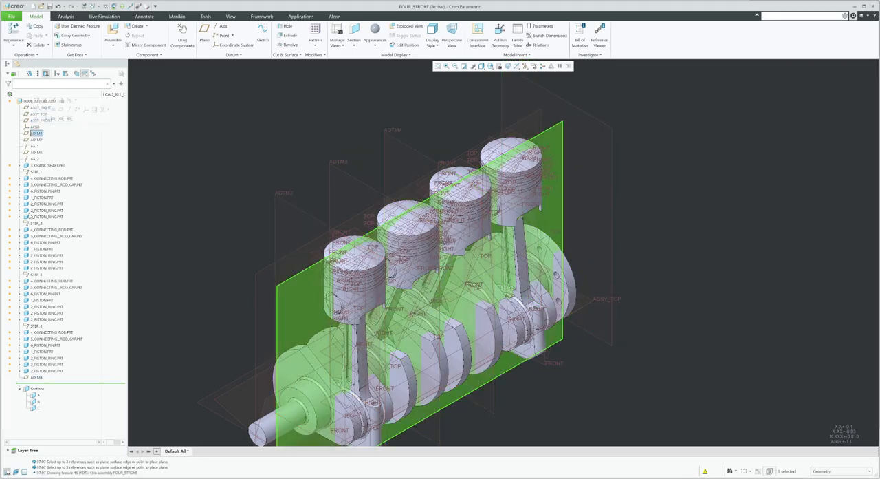
{"action": "left_click", "coordinate": [35, 377], "text": "ctrl"}
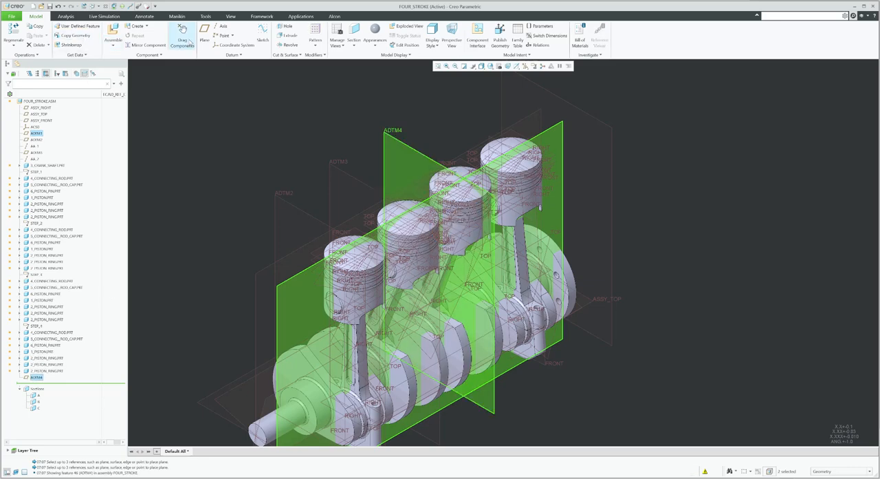
{"action": "left_click", "coordinate": [221, 26]}
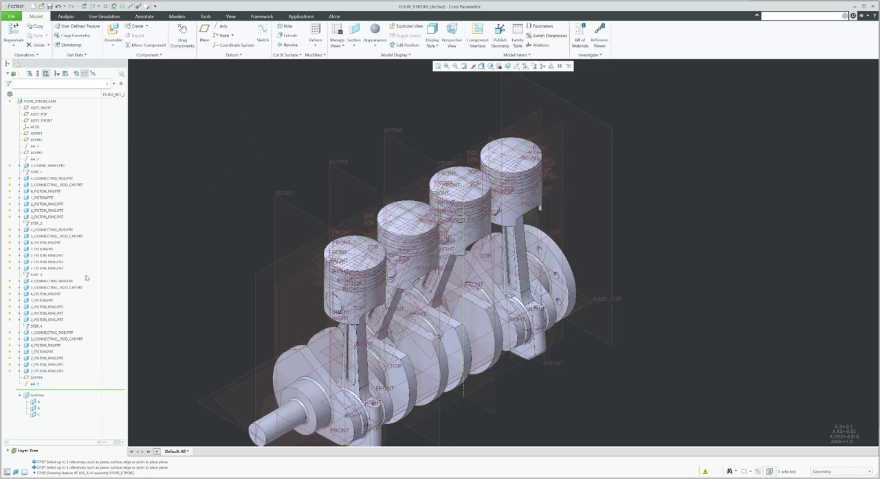
{"action": "left_click", "coordinate": [34, 377], "text": "ctrl"}
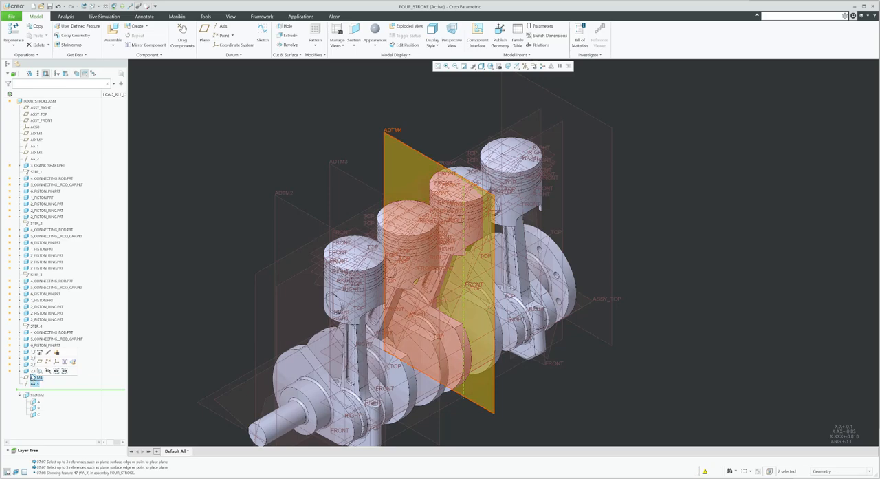
{"action": "left_click_drag", "start_coordinate": [35, 377], "coordinate": [36, 163]}
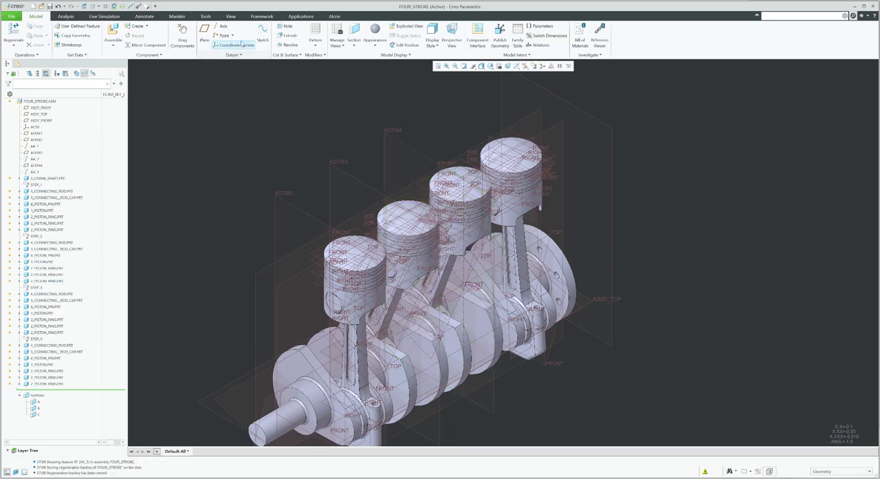
Measure the distance from the ASSY_FRONT plane to the fourth piston pin's surface and copy the value
{"action": "left_click", "coordinate": [65, 16]}
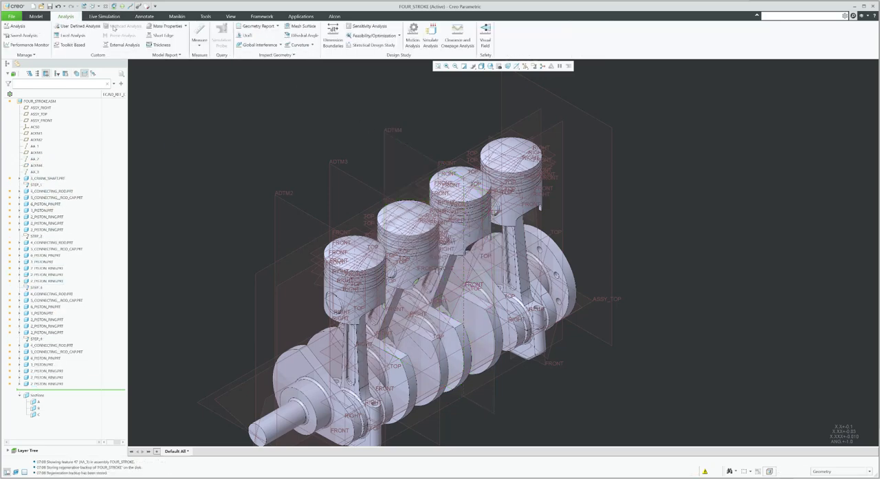
{"action": "left_click", "coordinate": [199, 33]}
{"action": "left_click", "coordinate": [586, 117]}
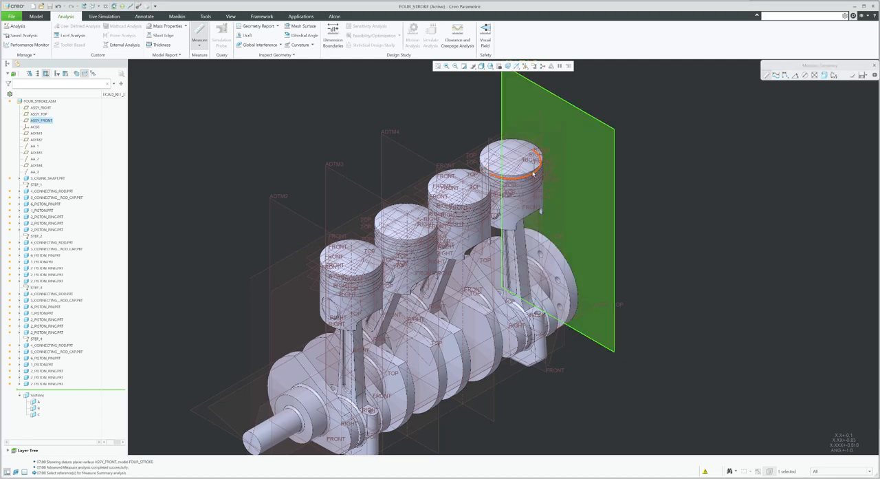
{"action": "left_click", "coordinate": [518, 215], "text": "ctrl"}
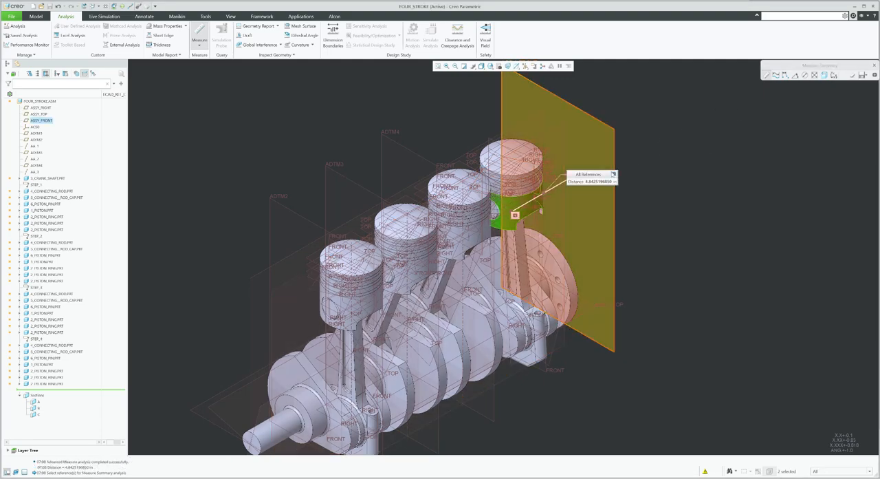
{"action": "left_click", "coordinate": [872, 66]}
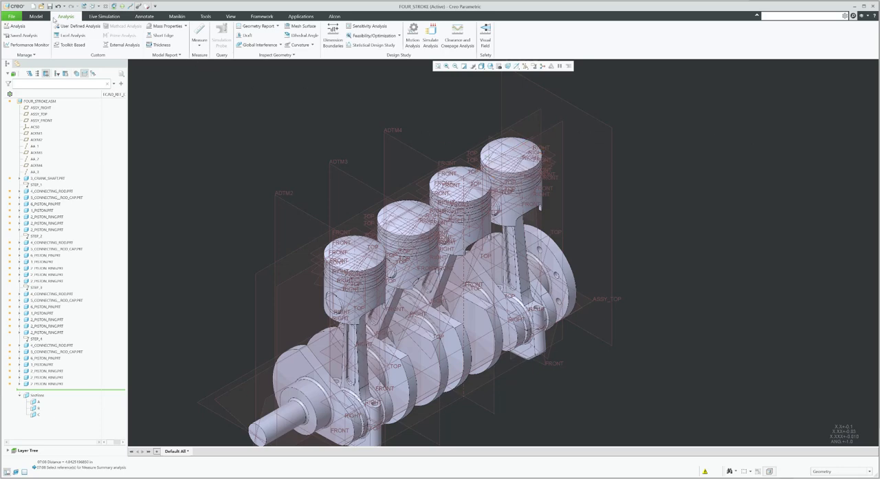
Create a datum plane offset from ASSY_FRONT by the copied distance of 4.8425196850
{"action": "left_click", "coordinate": [36, 16]}
{"action": "left_click", "coordinate": [205, 34]}
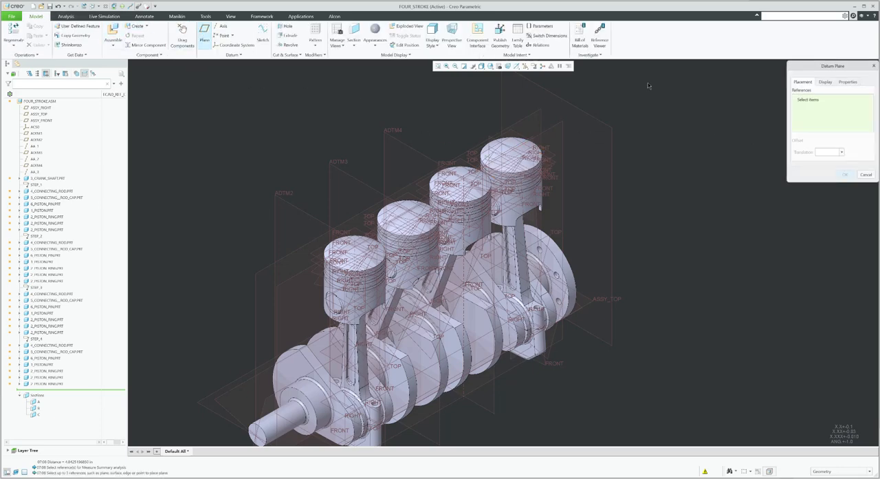
{"action": "left_click", "coordinate": [614, 133]}
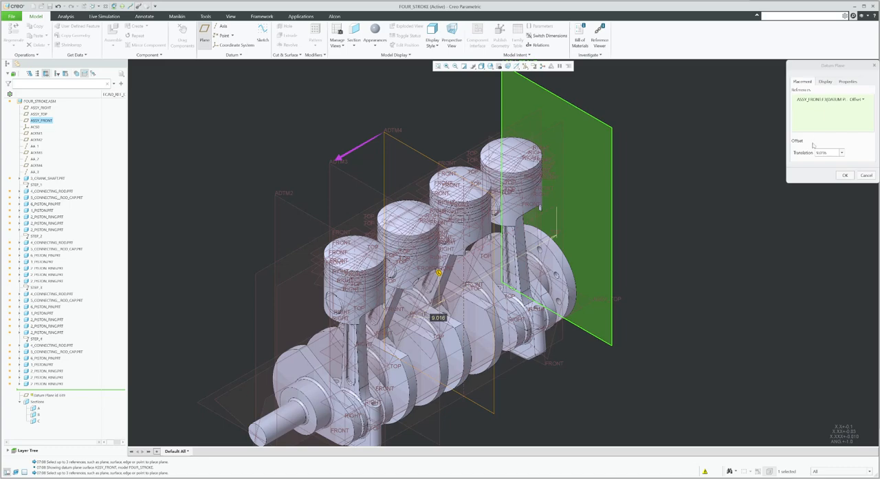
{"action": "type", "text": "4.8425196850"}
{"action": "key", "text": "Return"}
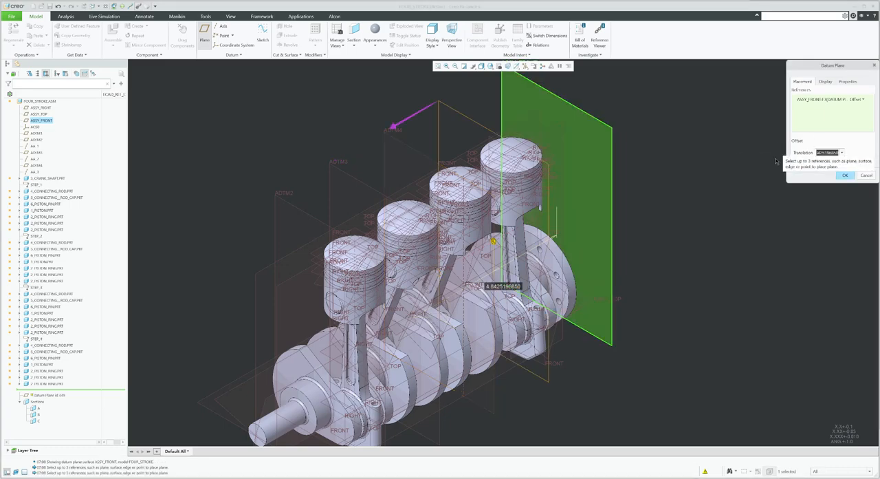
{"action": "left_click", "coordinate": [842, 176]}
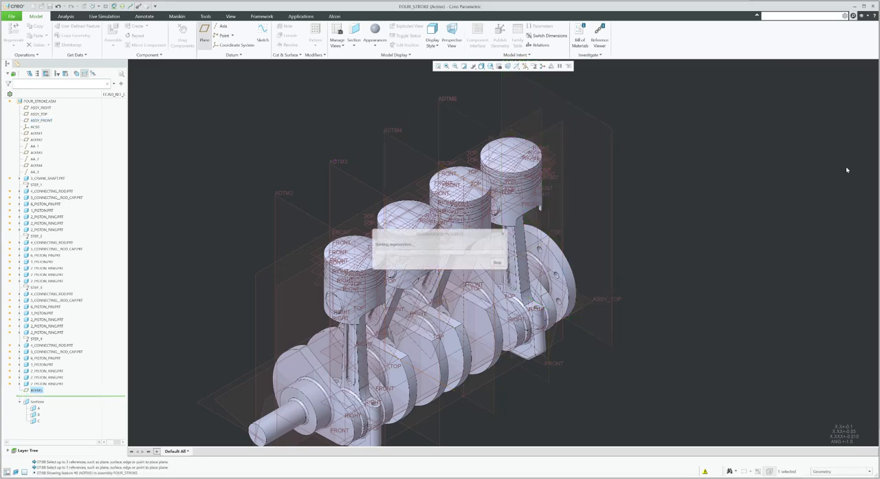
Create a datum axis at the intersection of ADTM1 and ADTM5, then move ADTM5 and the new axis up the tree below AA_3
{"action": "left_click", "coordinate": [49, 390]}
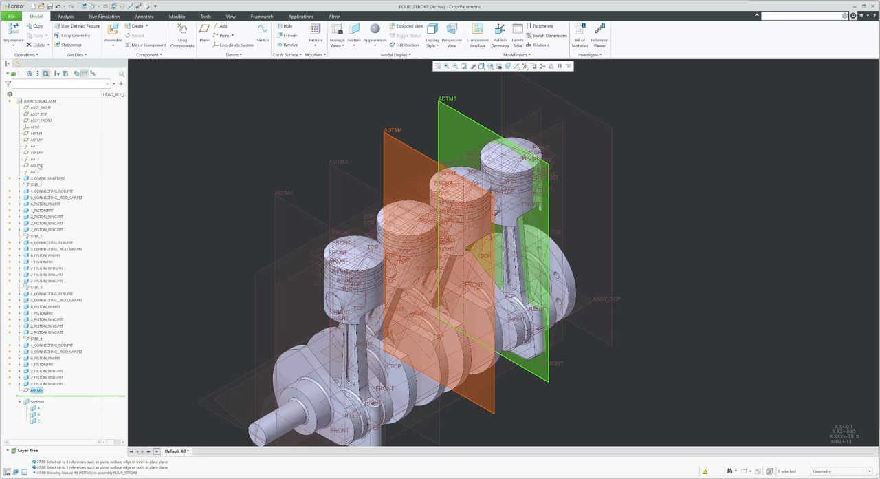
{"action": "left_click", "coordinate": [36, 134], "text": "ctrl"}
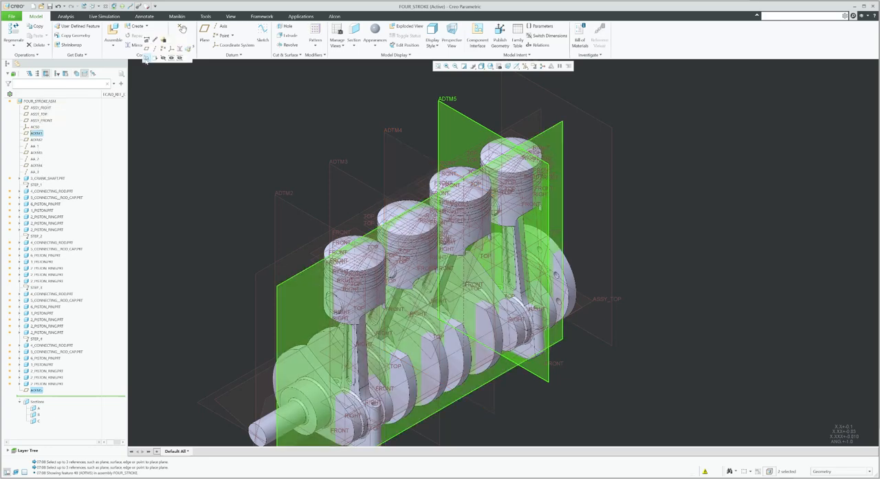
{"action": "left_click", "coordinate": [231, 16]}
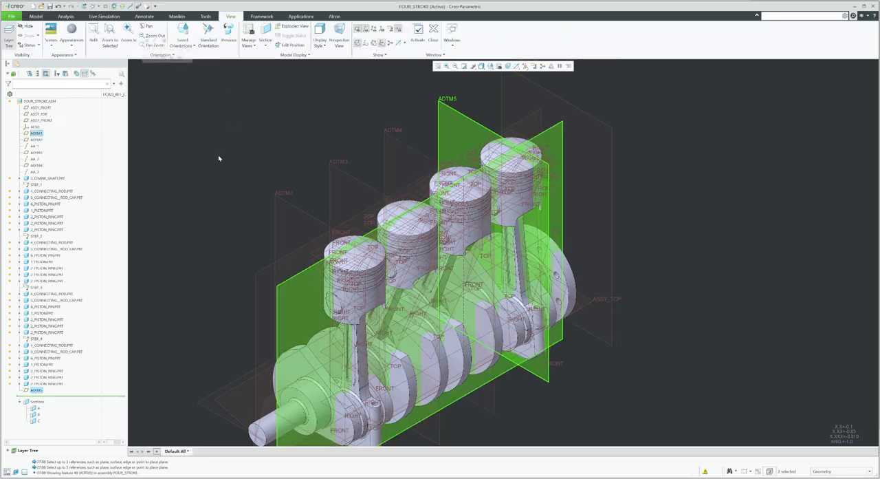
{"action": "left_click", "coordinate": [36, 16]}
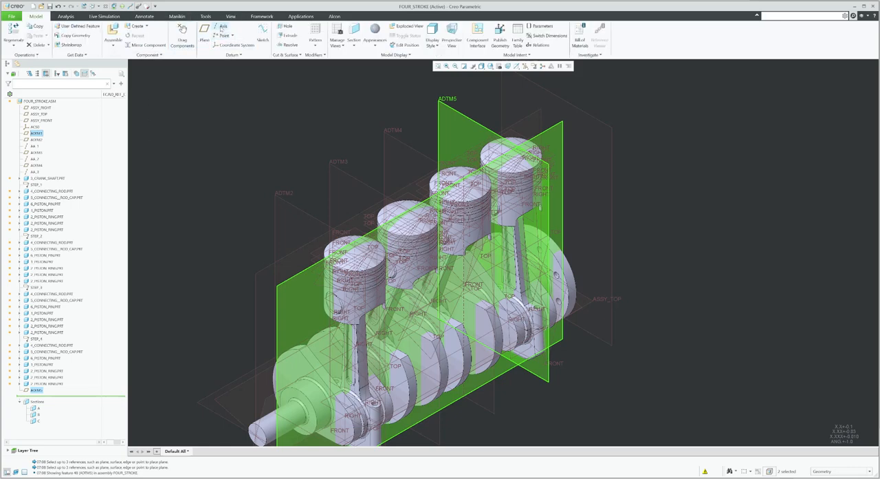
{"action": "left_click", "coordinate": [223, 26]}
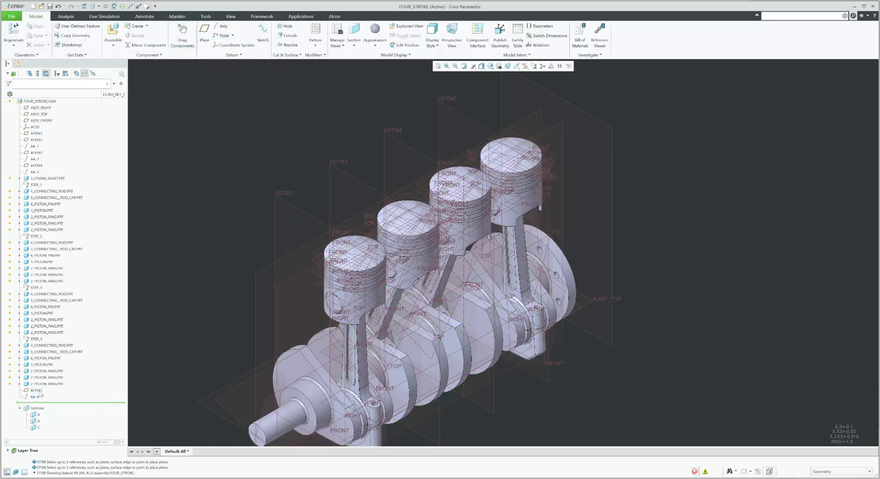
{"action": "left_click", "coordinate": [36, 389]}
{"action": "left_click", "coordinate": [36, 396], "text": "ctrl"}
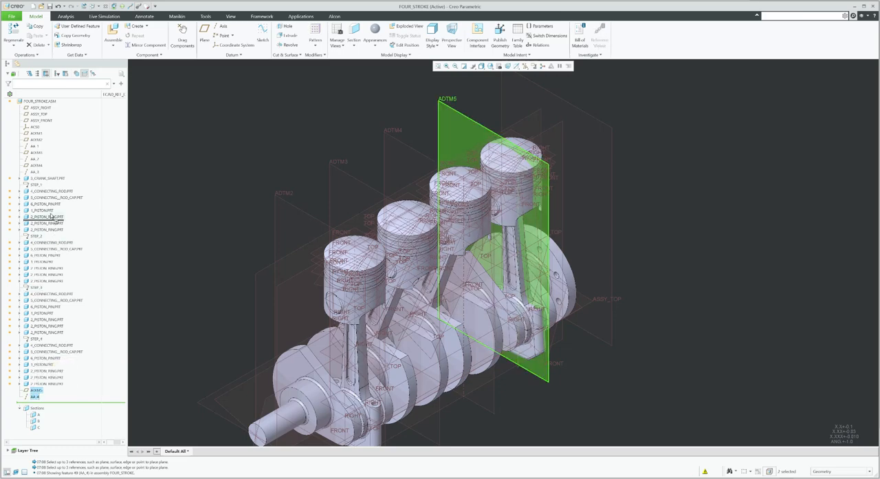
{"action": "left_click_drag", "start_coordinate": [51, 216], "coordinate": [45, 180]}
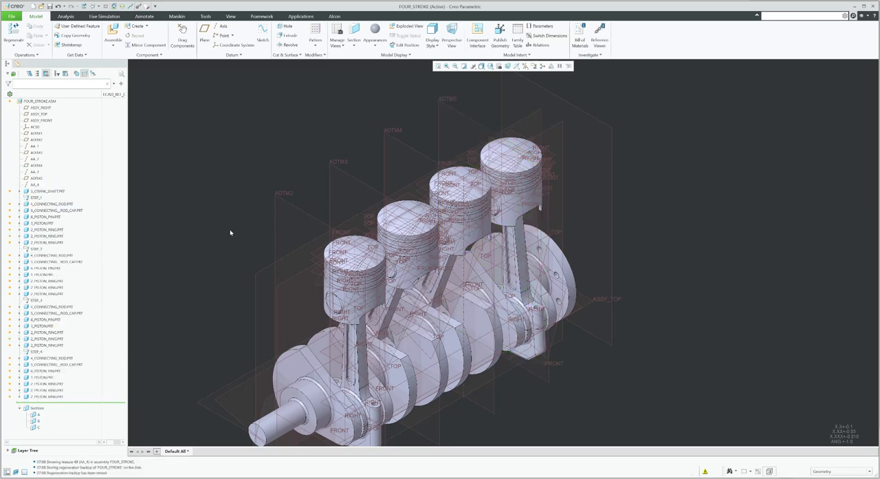
{"action": "scroll", "coordinate": [810, 202], "scroll_direction": "down", "scroll_amount": 3}
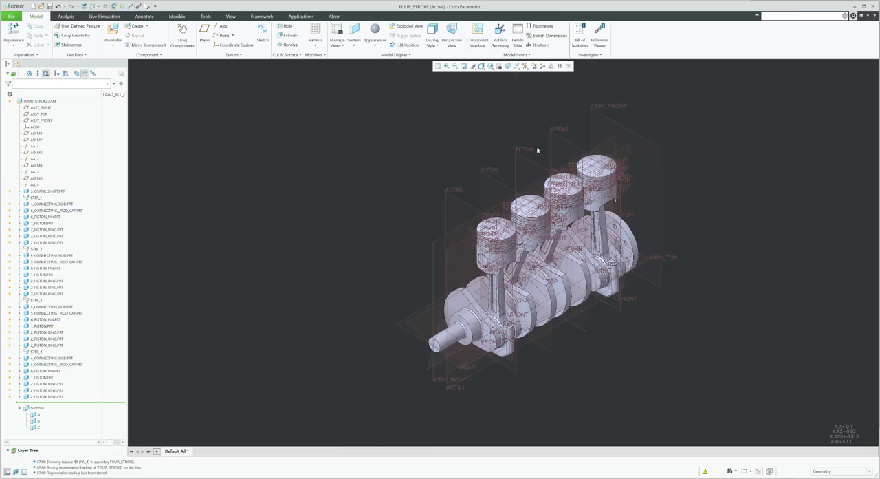
{"action": "left_click", "coordinate": [525, 66]}
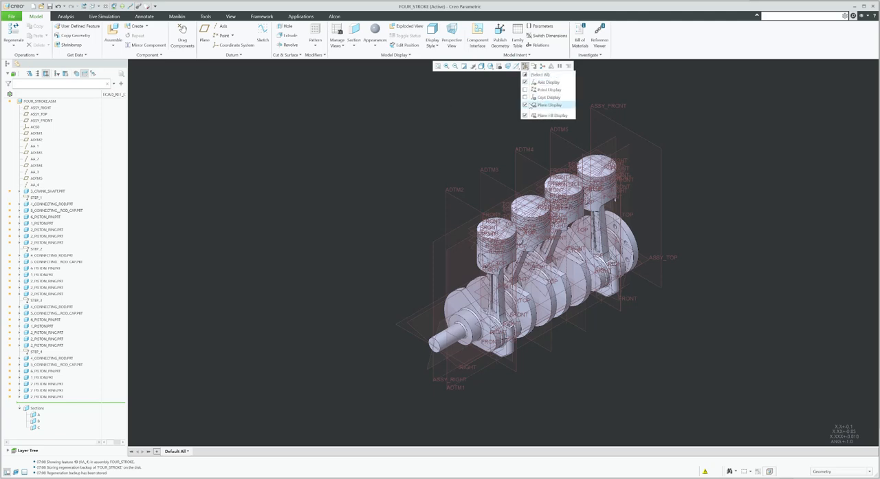
{"action": "left_click", "coordinate": [528, 105]}
{"action": "scroll", "coordinate": [623, 224], "scroll_direction": "up", "scroll_amount": 3}
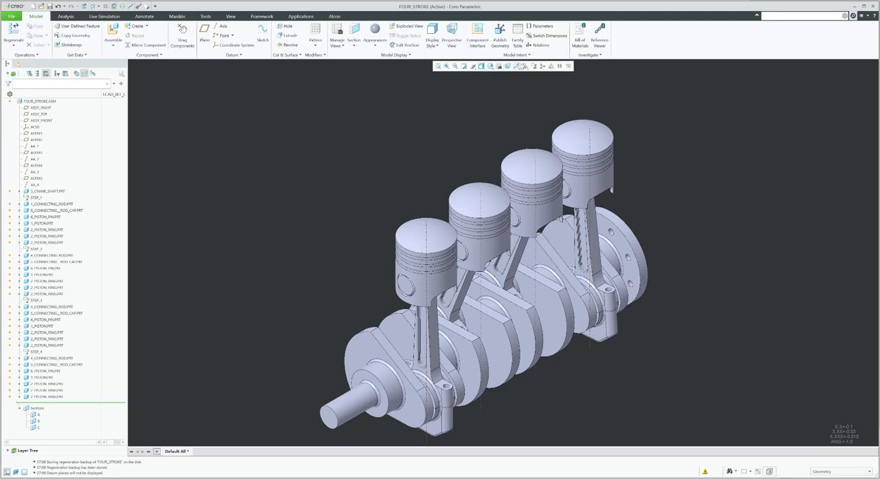
{"action": "left_click", "coordinate": [525, 66]}
{"action": "left_click", "coordinate": [525, 105]}
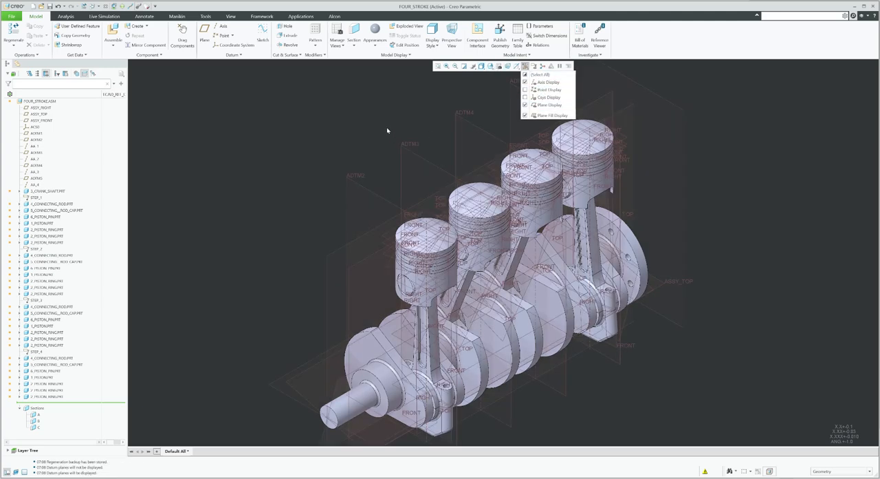
{"action": "scroll", "coordinate": [227, 167], "scroll_direction": "down", "scroll_amount": 2}
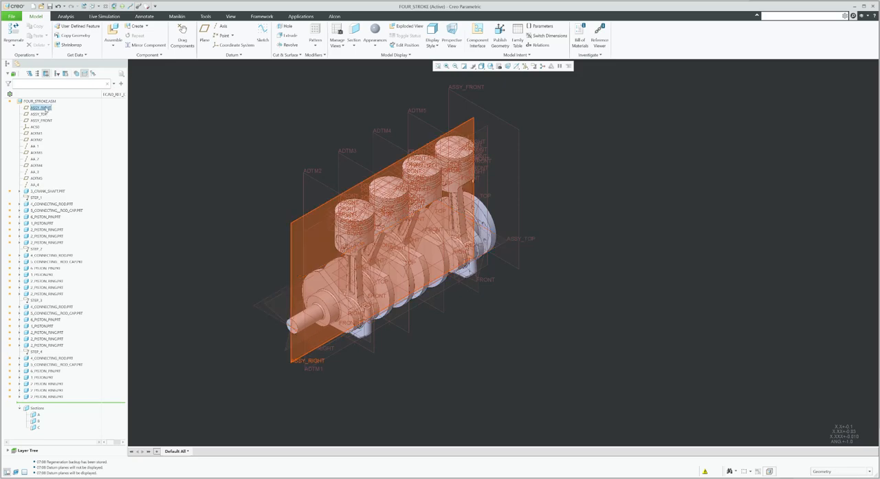
Create a datum axis at the intersection of the ASSY_RIGHT and ASSY_TOP planes for the crankshaft
{"action": "left_click", "coordinate": [40, 108]}
{"action": "middle_click_drag", "start_coordinate": [253, 265], "coordinate": [290, 243]}
{"action": "key", "text": "ctrl+d"}
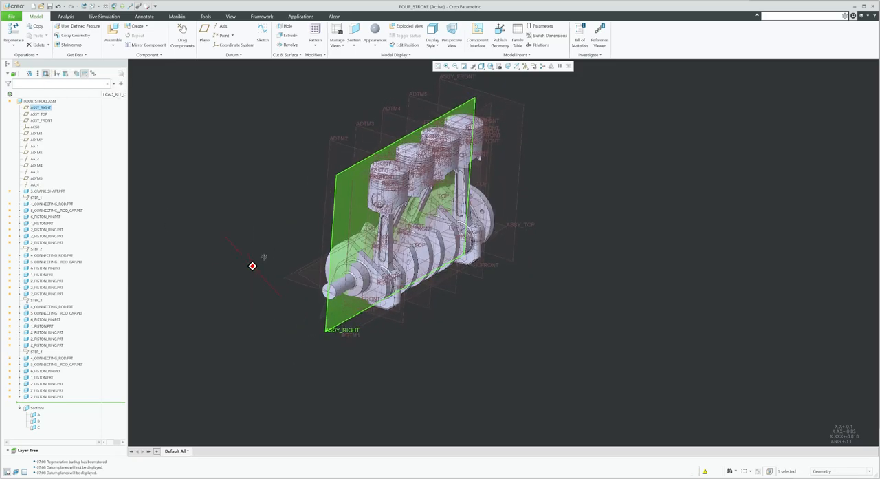
{"action": "left_click", "coordinate": [39, 114], "text": "ctrl"}
{"action": "mouse_move", "coordinate": [325, 277]}
{"action": "middle_mouse_down"}
{"action": "mouse_move", "coordinate": [303, 275]}
{"action": "mouse_move", "coordinate": [338, 273]}
{"action": "middle_mouse_up"}
{"action": "key", "text": "ctrl+d"}
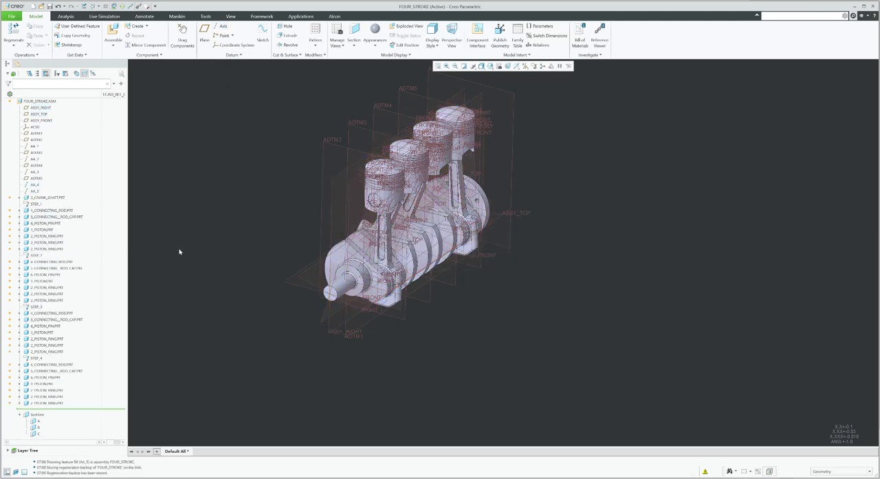
Turn off the datum plane display to see the bare engine model
{"action": "left_click", "coordinate": [525, 66]}
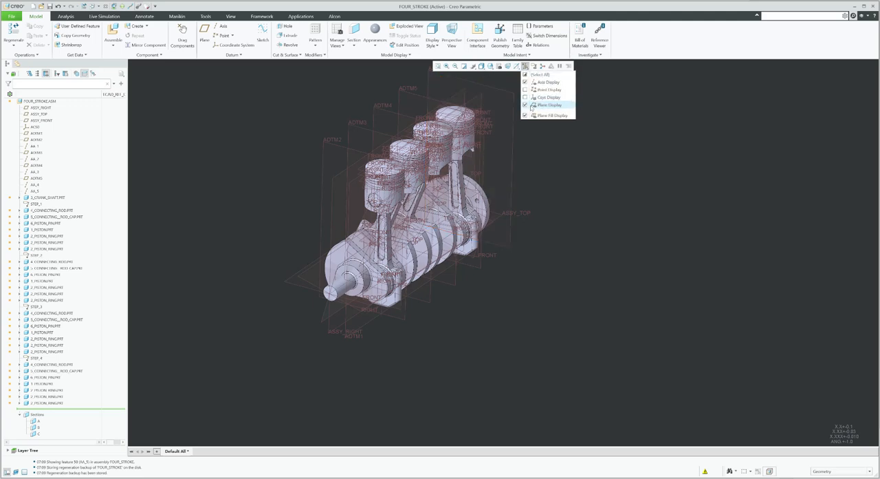
{"action": "left_click", "coordinate": [532, 107]}
{"action": "scroll", "coordinate": [511, 190], "scroll_direction": "up", "scroll_amount": 4}
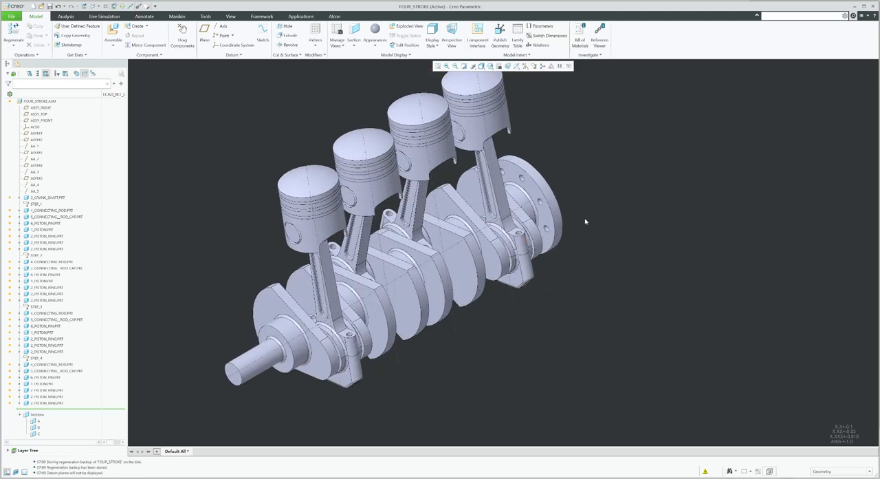
{"action": "scroll", "coordinate": [585, 222], "scroll_direction": "down", "scroll_amount": 2}
{"action": "mouse_move", "coordinate": [590, 213]}
{"action": "middle_mouse_down"}
{"action": "mouse_move", "coordinate": [601, 214]}
{"action": "mouse_move", "coordinate": [584, 205]}
{"action": "middle_mouse_up"}
{"action": "mouse_move", "coordinate": [585, 205]}
{"action": "middle_mouse_down", "text": "shift"}
{"action": "mouse_move", "coordinate": [633, 249]}
{"action": "mouse_move", "coordinate": [633, 211]}
{"action": "middle_mouse_up", "text": "shift"}
{"action": "scroll", "coordinate": [601, 218], "scroll_direction": "down", "scroll_amount": 2}
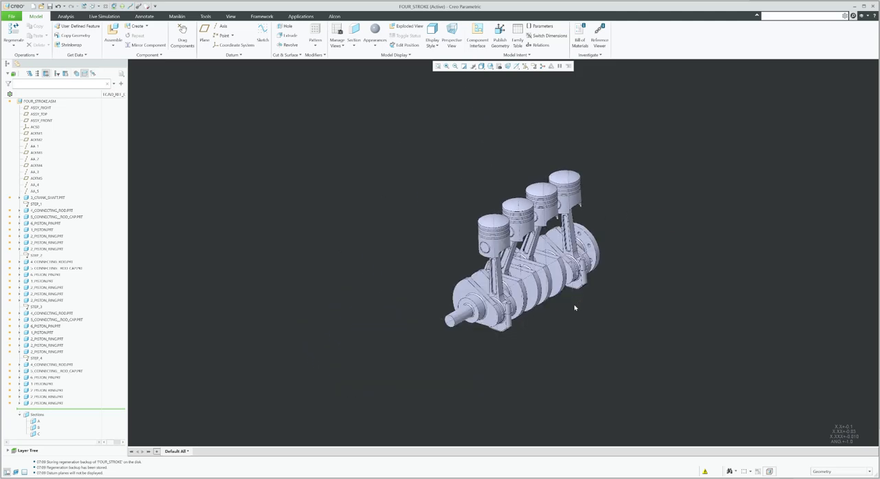
Edit the placement definition of 3_CRANK_SHAFT.PRT and set its connection type to Pin
{"action": "left_click", "coordinate": [59, 198]}
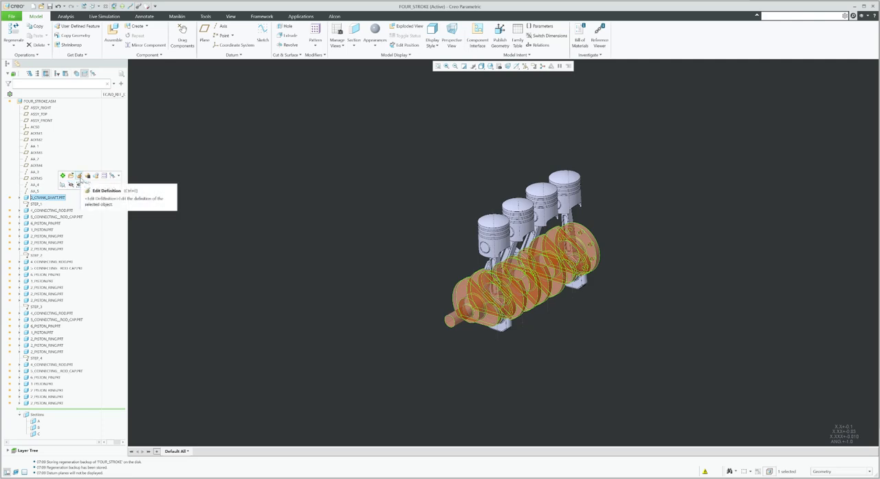
{"action": "left_click", "coordinate": [79, 177]}
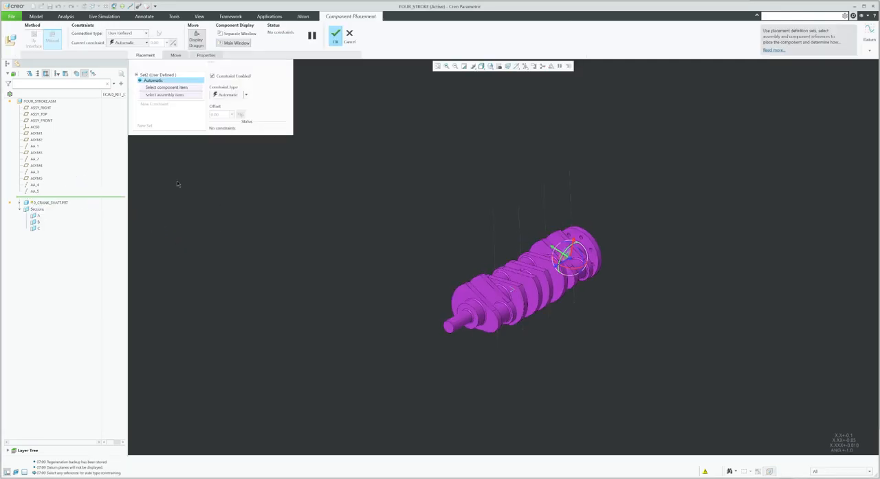
{"action": "left_click", "coordinate": [121, 34]}
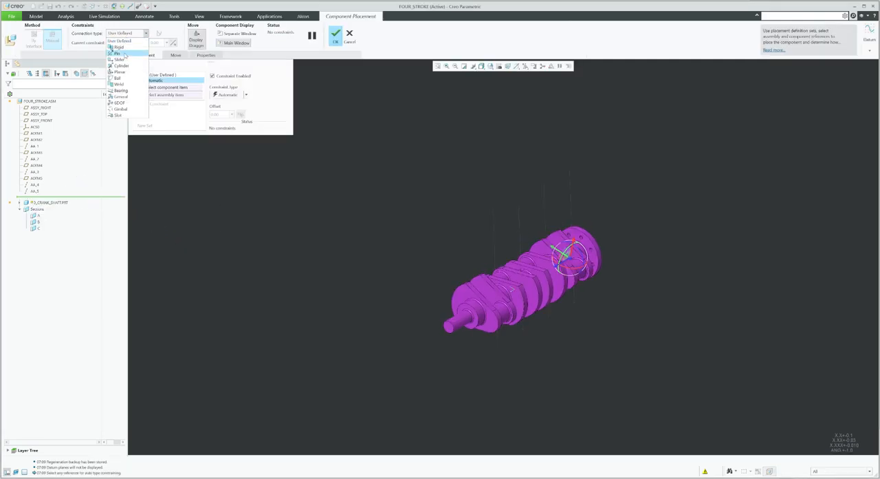
{"action": "left_click", "coordinate": [123, 55]}
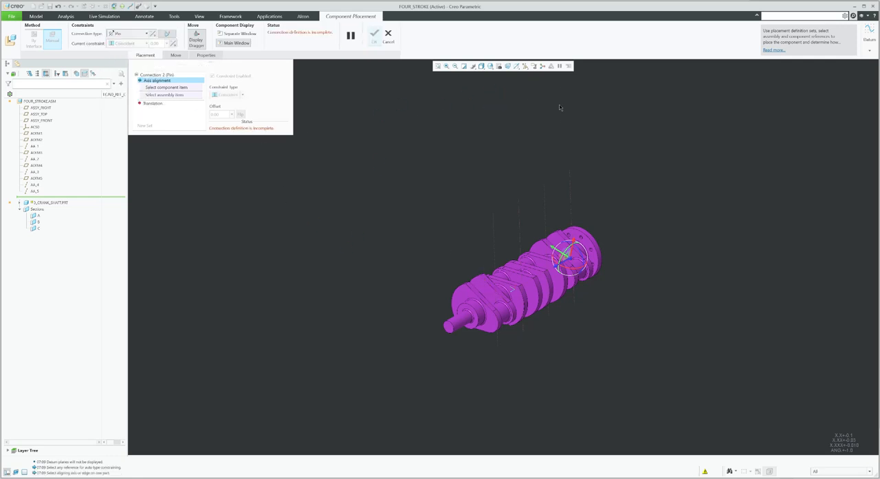
Show datum planes again and measure the distance from the crankshaft's flange face to ASSY_FRONT
{"action": "left_click", "coordinate": [526, 66]}
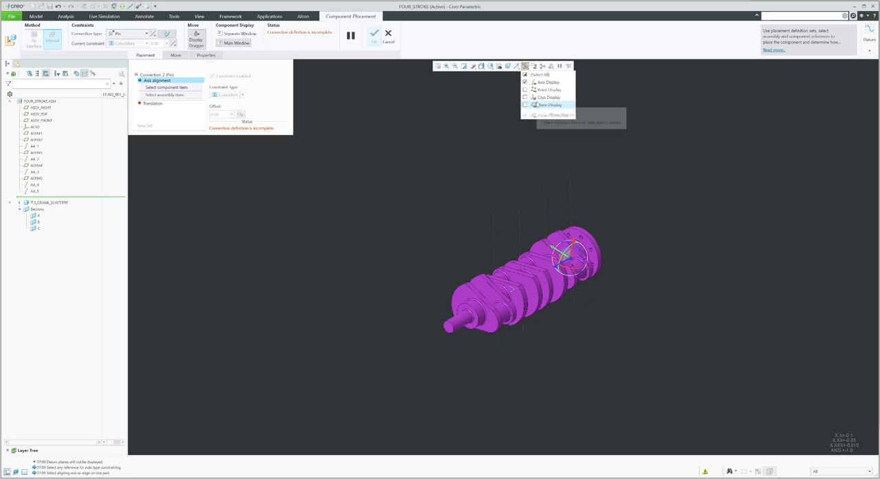
{"action": "left_click", "coordinate": [544, 105]}
{"action": "middle_click_drag", "start_coordinate": [485, 129], "coordinate": [454, 252]}
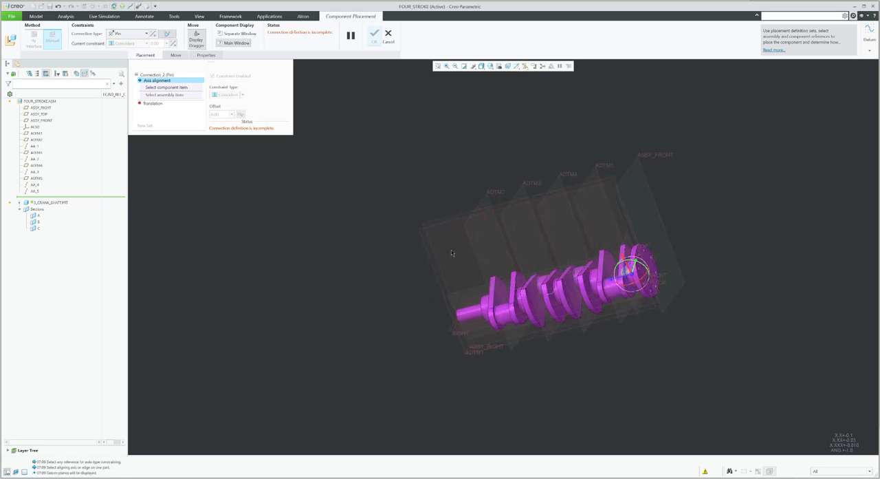
{"action": "scroll", "coordinate": [664, 260], "scroll_direction": "down", "scroll_amount": 3}
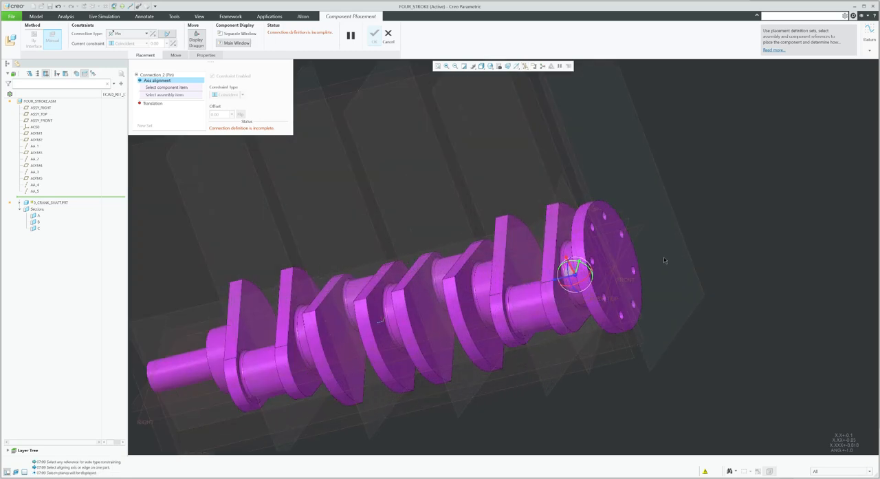
{"action": "left_click", "coordinate": [68, 16]}
{"action": "left_click", "coordinate": [201, 35]}
{"action": "left_click", "coordinate": [211, 53]}
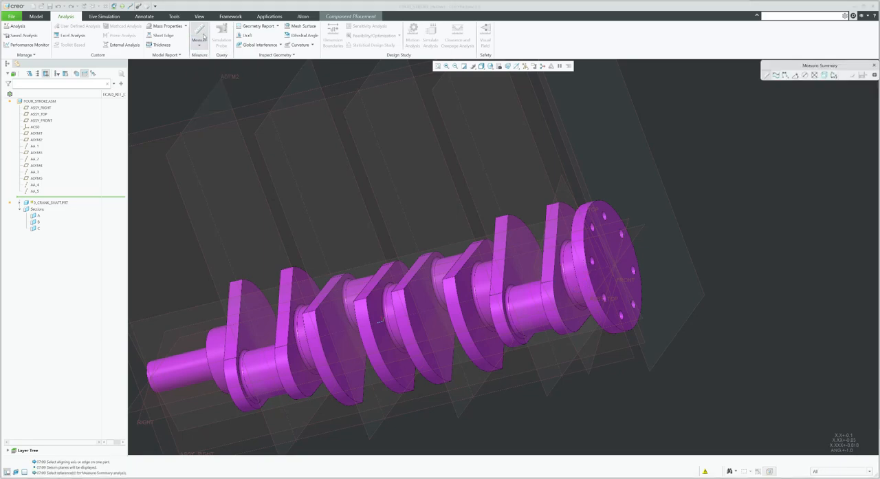
{"action": "left_click", "coordinate": [616, 224]}
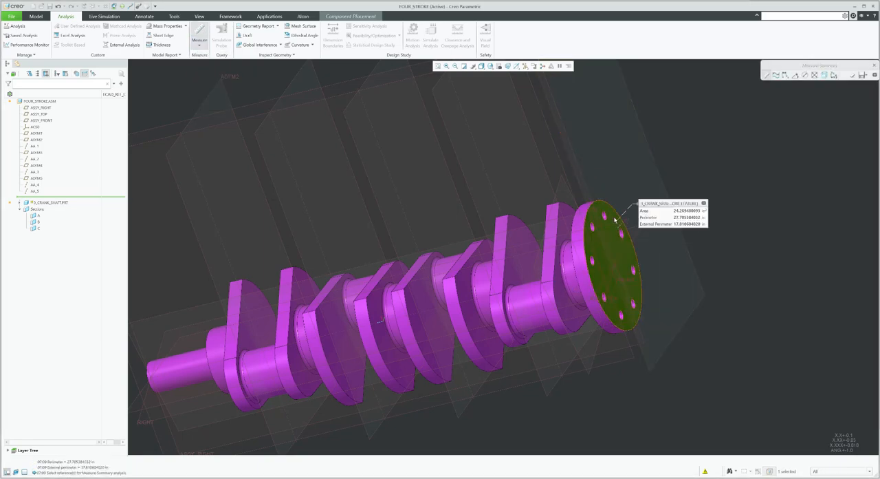
{"action": "scroll", "coordinate": [616, 227], "scroll_direction": "down", "scroll_amount": 3}
{"action": "left_click", "coordinate": [586, 159], "text": "ctrl"}
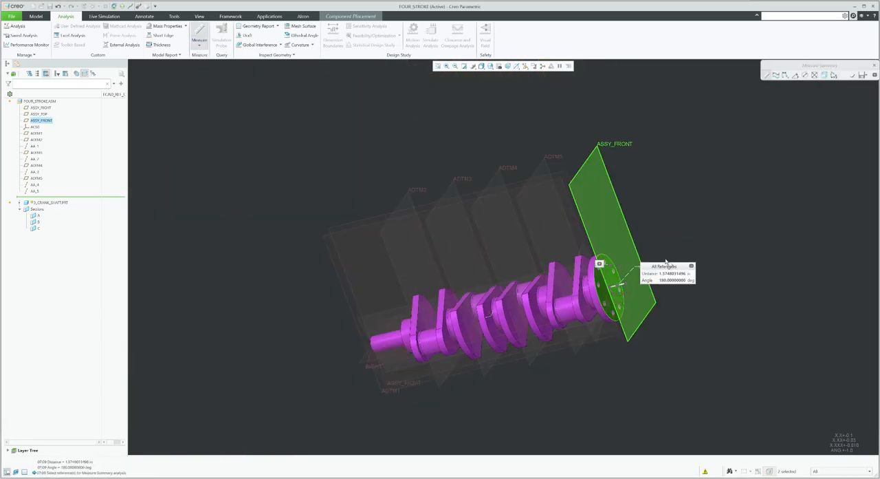
{"action": "left_click", "coordinate": [874, 66]}
Pick the crankshaft's front journal surface for the pin's axis alignment, then cancel the placement edit
{"action": "left_click", "coordinate": [350, 17]}
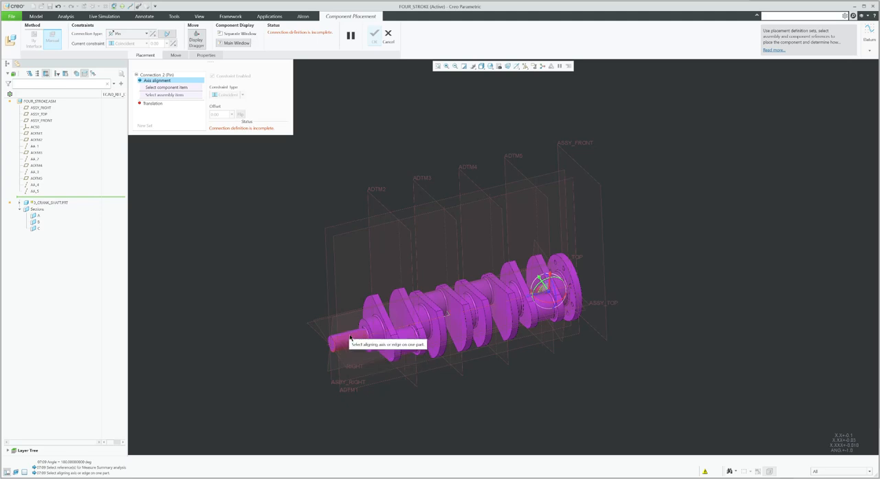
{"action": "left_click", "coordinate": [352, 341]}
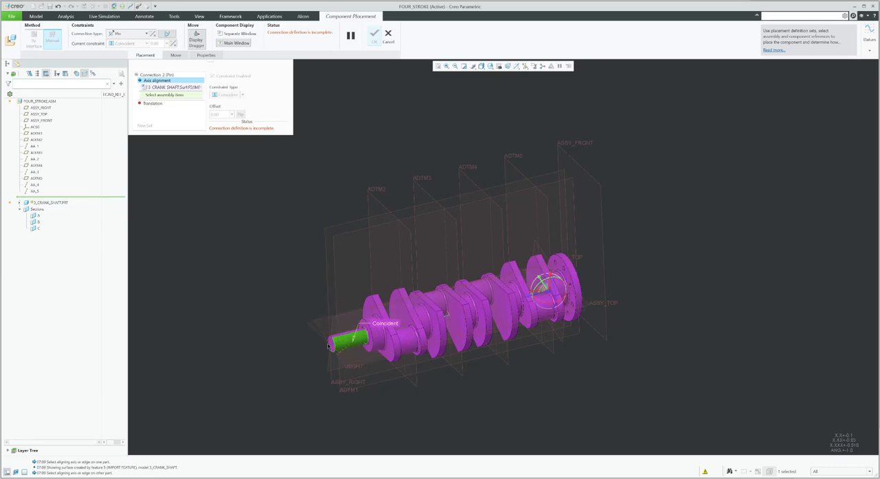
{"action": "scroll", "coordinate": [329, 346], "scroll_direction": "up", "scroll_amount": 5}
{"action": "scroll", "coordinate": [360, 344], "scroll_direction": "down", "scroll_amount": 3}
{"action": "scroll", "coordinate": [428, 344], "scroll_direction": "up", "scroll_amount": 2}
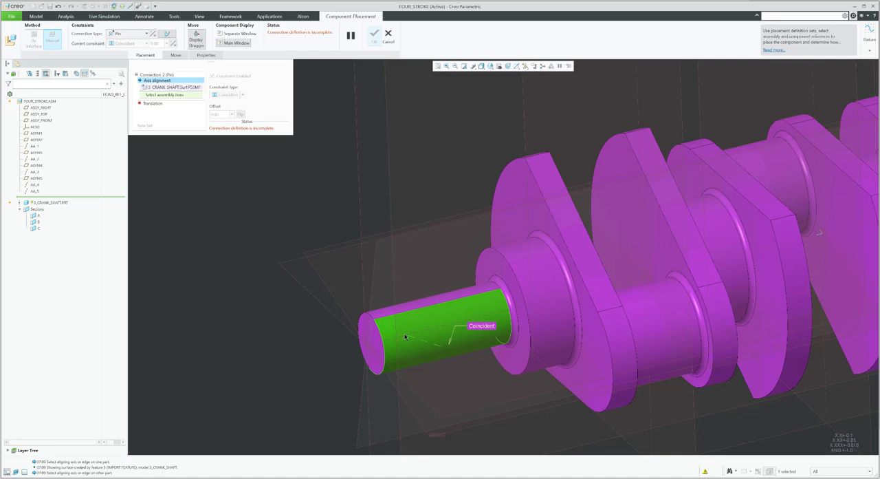
{"action": "scroll", "coordinate": [405, 337], "scroll_direction": "down", "scroll_amount": 3}
{"action": "scroll", "coordinate": [263, 315], "scroll_direction": "down", "scroll_amount": 2}
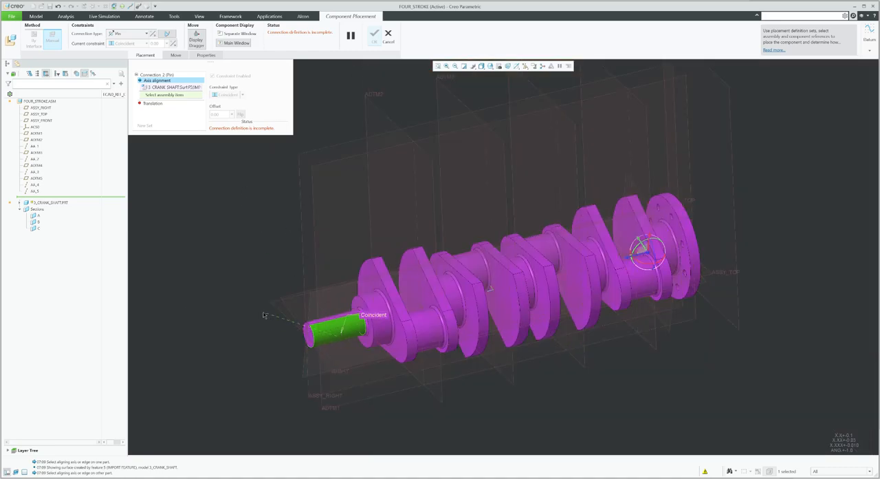
{"action": "left_click", "coordinate": [260, 314]}
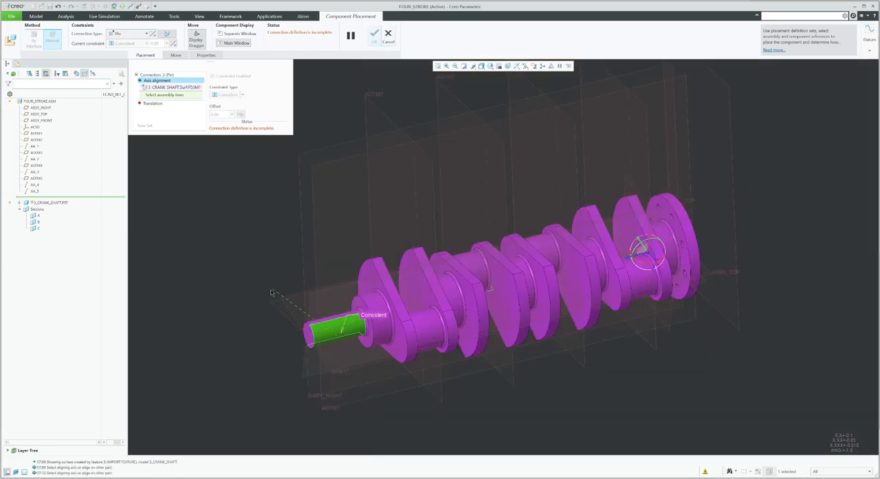
{"action": "left_click", "coordinate": [388, 36]}
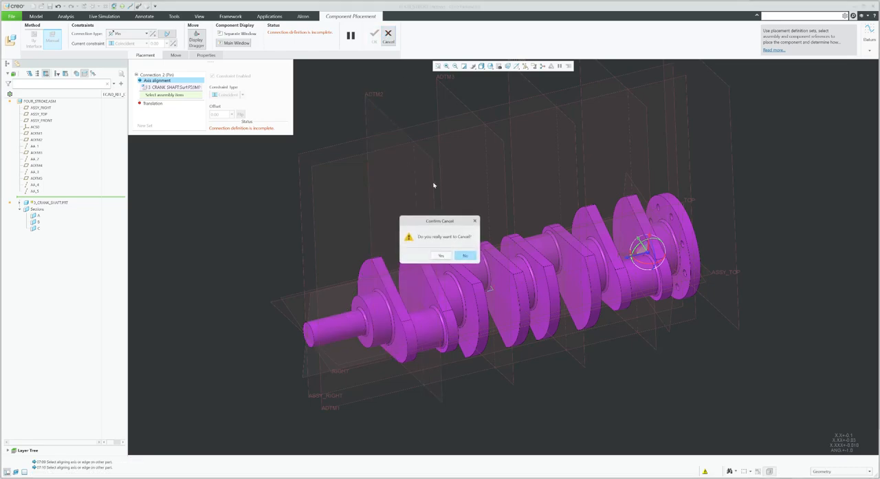
{"action": "left_click", "coordinate": [441, 256]}
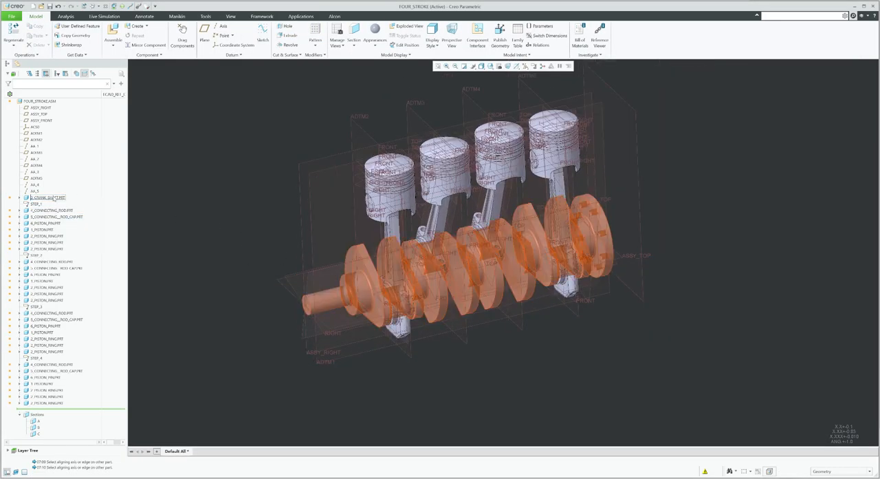
Open the crankshaft part in its own window, inspect its RIGHT and TOP datum planes, and close it
{"action": "right_click", "coordinate": [55, 197]}
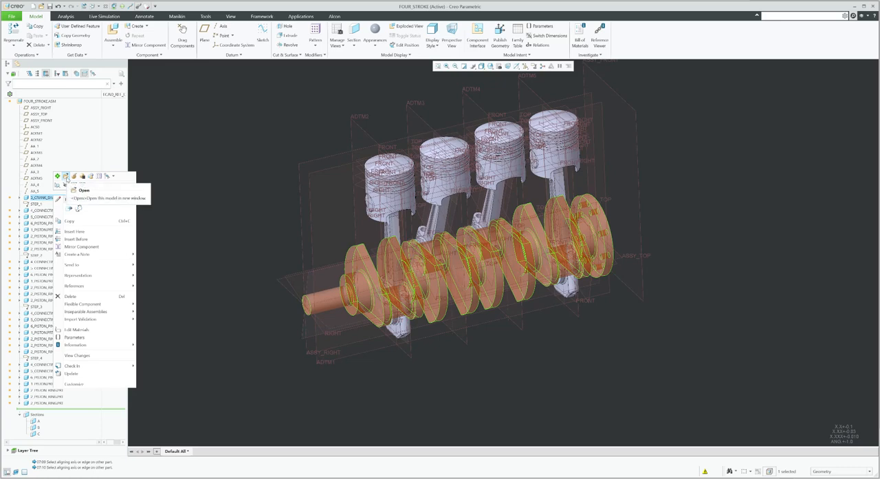
{"action": "left_click", "coordinate": [66, 176]}
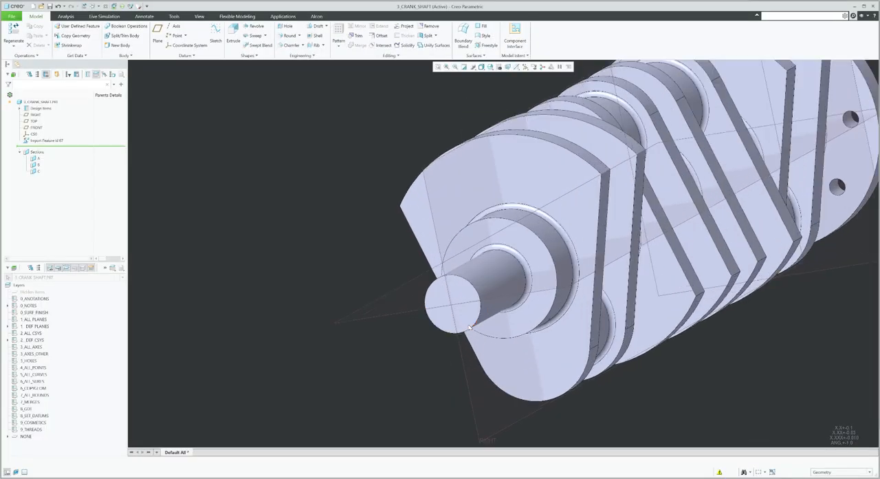
{"action": "left_click", "coordinate": [421, 259]}
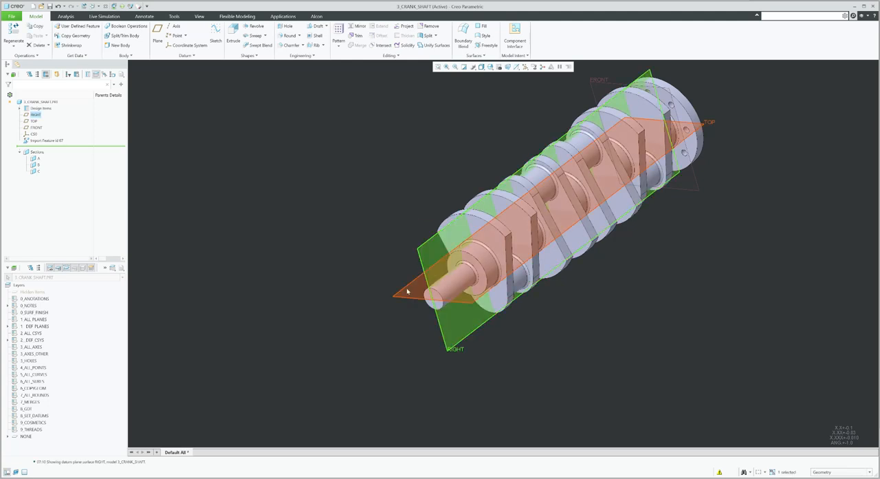
{"action": "left_click", "coordinate": [402, 301], "text": "ctrl"}
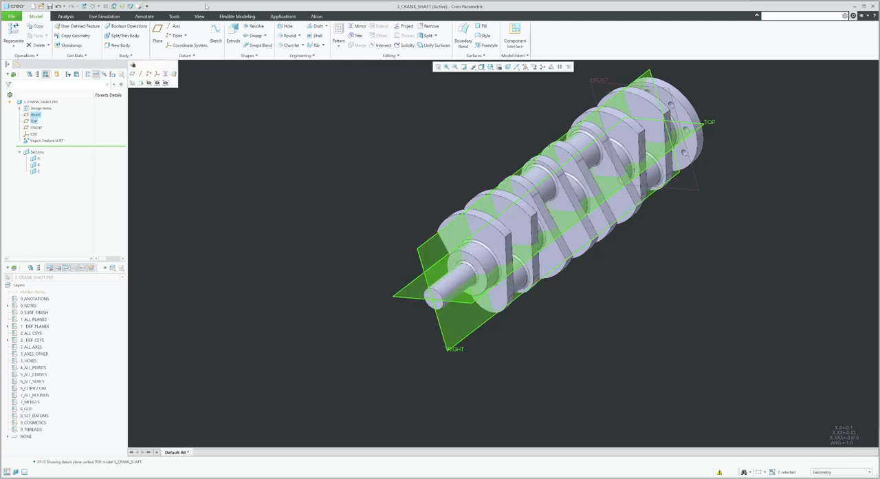
{"action": "left_click", "coordinate": [177, 27]}
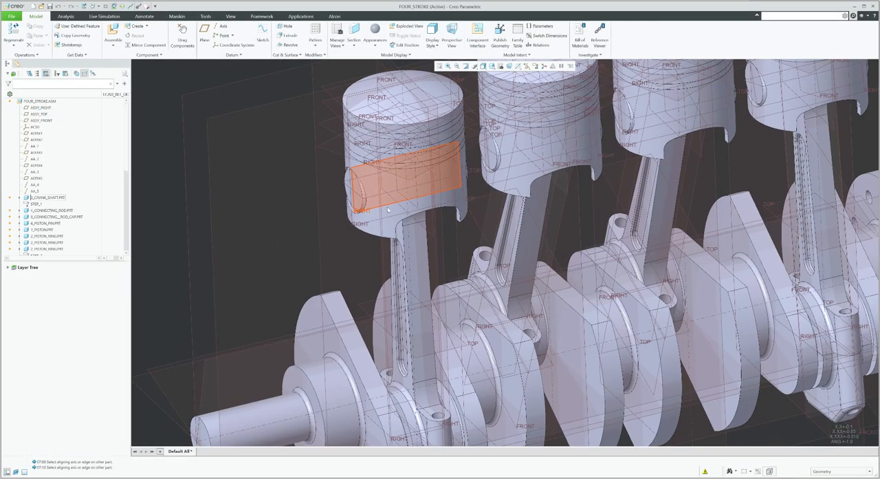
Open the first piston part, inspect its RIGHT and FRONT datum planes, and close the window
{"action": "left_click", "coordinate": [394, 214]}
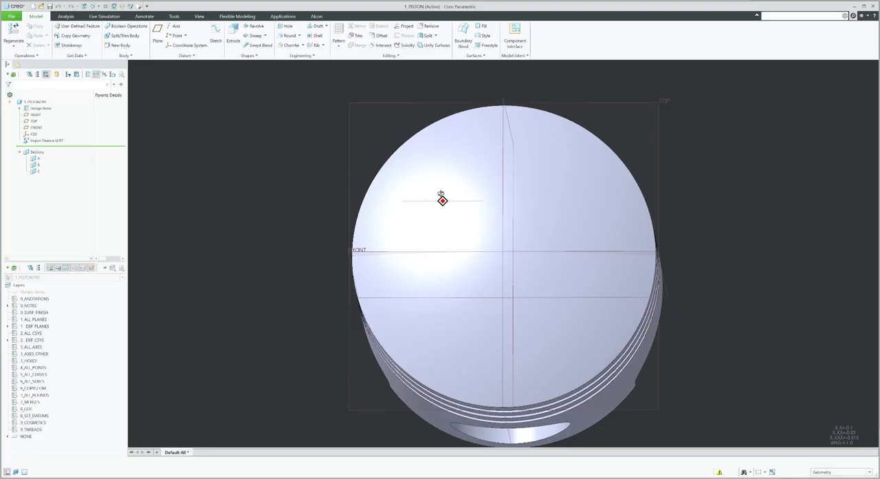
{"action": "middle_click_drag", "start_coordinate": [442, 200], "coordinate": [379, 163]}
{"action": "key", "text": "ctrl+d"}
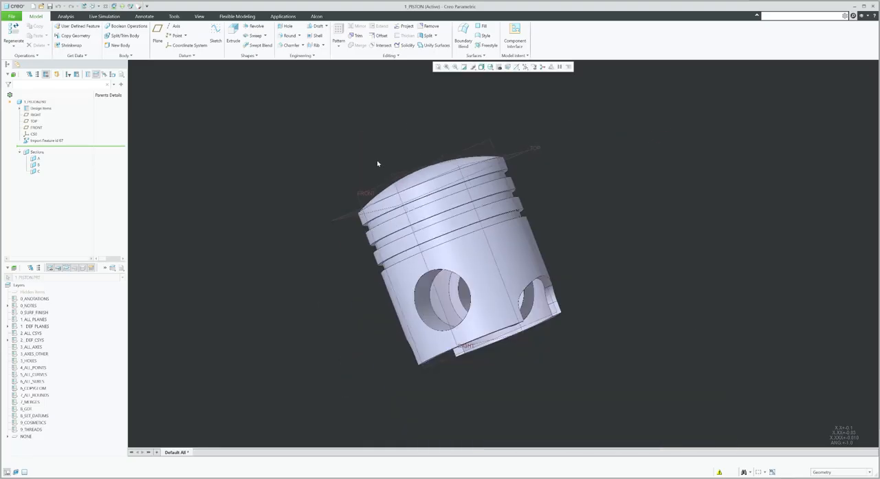
{"action": "left_click", "coordinate": [460, 144]}
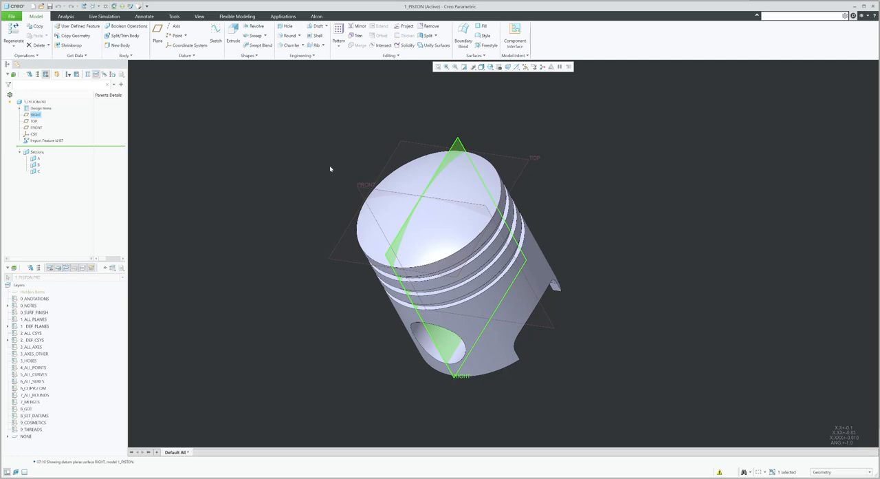
{"action": "left_click", "coordinate": [365, 187], "text": "ctrl"}
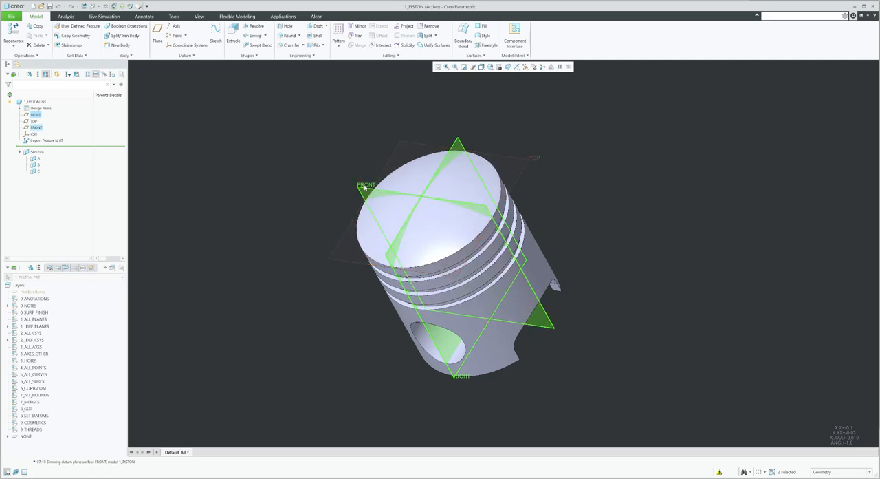
{"action": "left_click", "coordinate": [175, 26]}
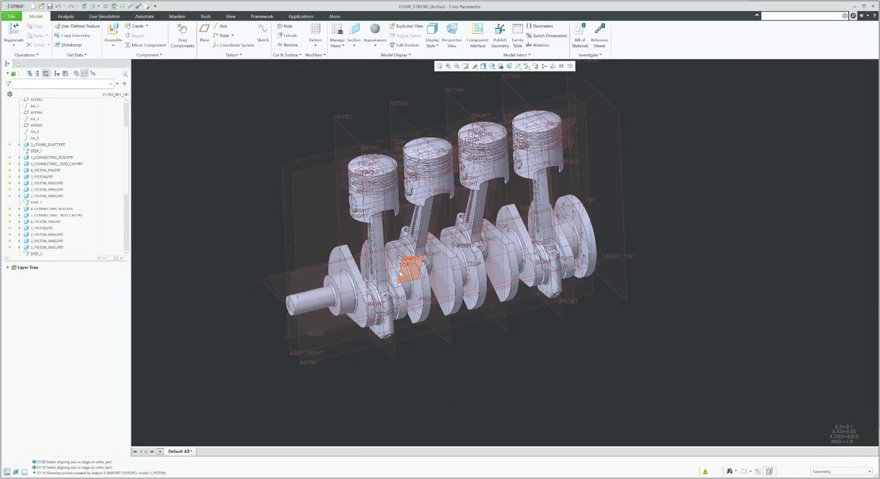
Edit the placement definition of 3_CRANK_SHAFT.PRT and set its connection type to Pin
{"action": "middle_click_drag", "start_coordinate": [410, 267], "coordinate": [383, 257]}
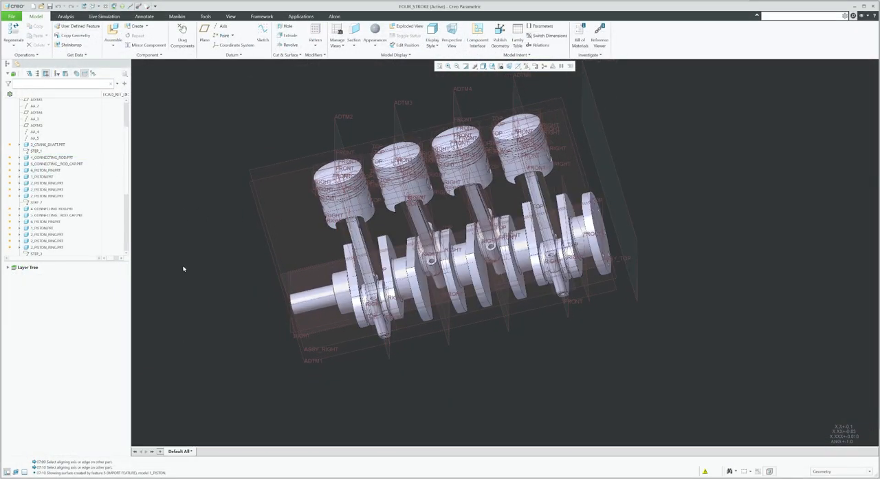
{"action": "middle_click_drag", "start_coordinate": [203, 259], "coordinate": [217, 255]}
{"action": "right_click", "coordinate": [59, 145]}
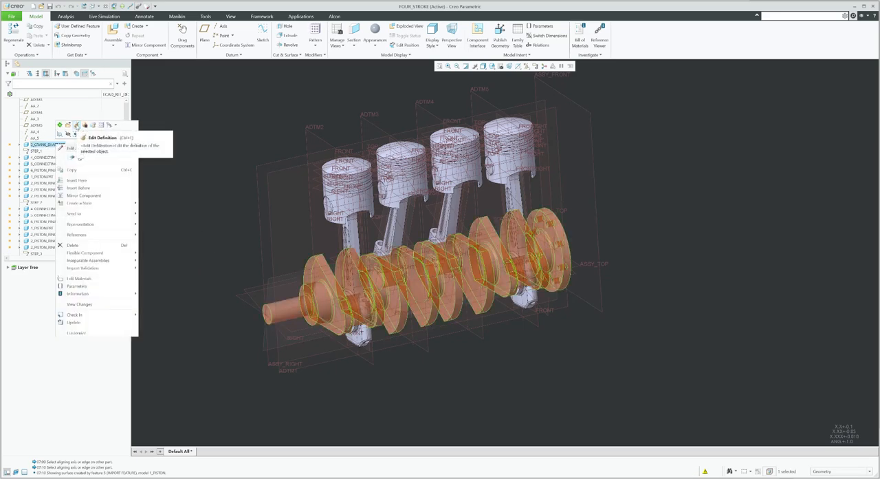
{"action": "left_click", "coordinate": [77, 125]}
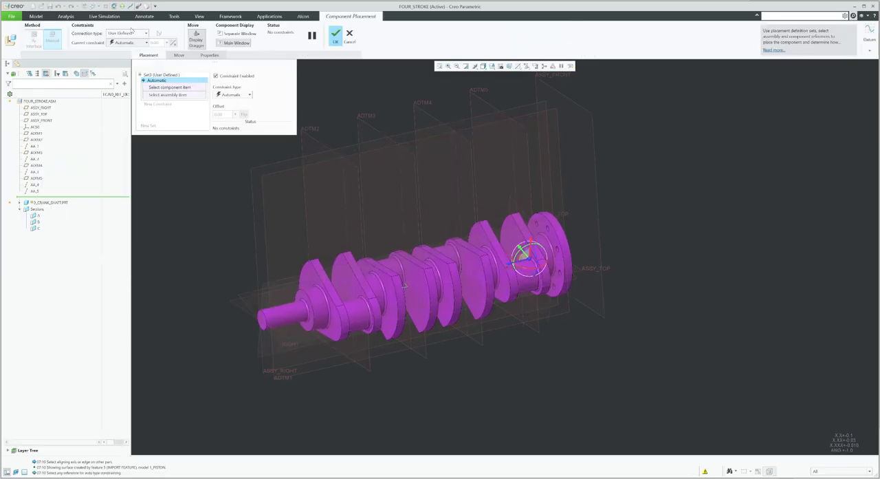
{"action": "left_click", "coordinate": [135, 34]}
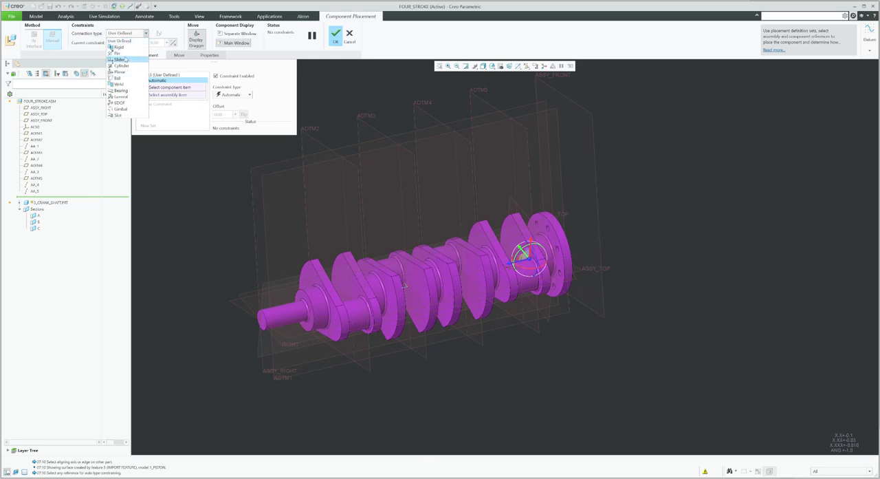
{"action": "left_click", "coordinate": [117, 53]}
Pick the crankshaft's axis to align it with assembly axis AA_5 for the pin's axis alignment
{"action": "scroll", "coordinate": [369, 289], "scroll_direction": "up", "scroll_amount": 5}
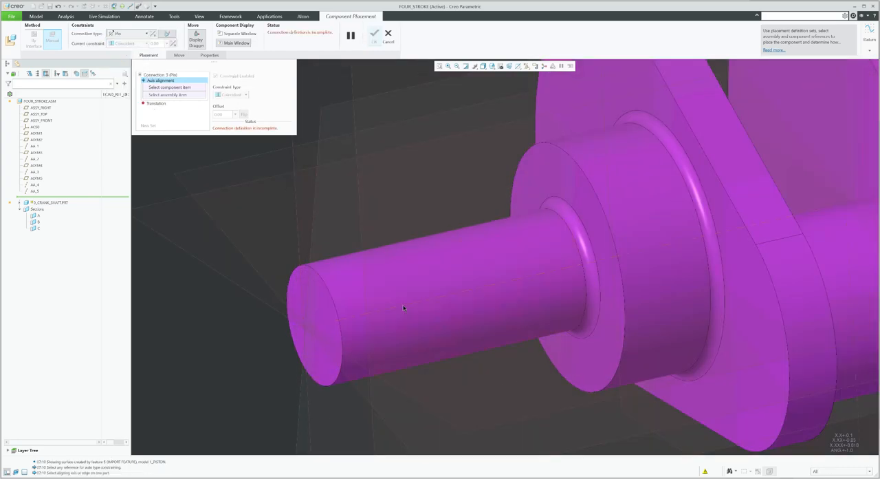
{"action": "scroll", "coordinate": [403, 306], "scroll_direction": "down", "scroll_amount": 3}
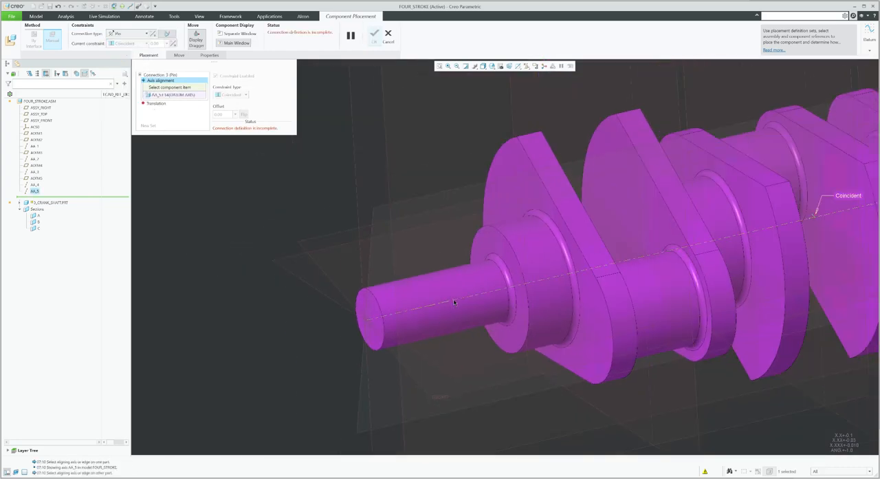
{"action": "left_click", "coordinate": [453, 302]}
Set the pin's translation as a distance of 1.5748031496 from the crankshaft's flange face to ASSY_FRONT and confirm the placement
{"action": "scroll", "coordinate": [544, 277], "scroll_direction": "down", "scroll_amount": 3}
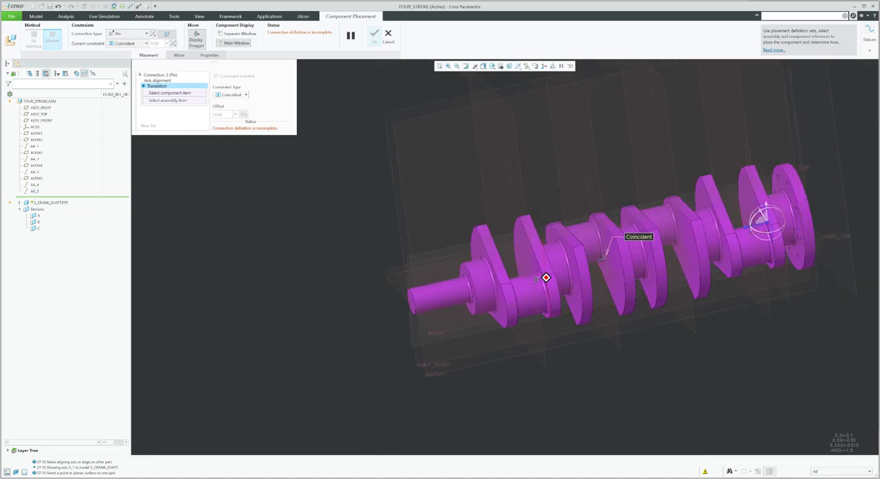
{"action": "scroll", "coordinate": [564, 254], "scroll_direction": "up", "scroll_amount": 5}
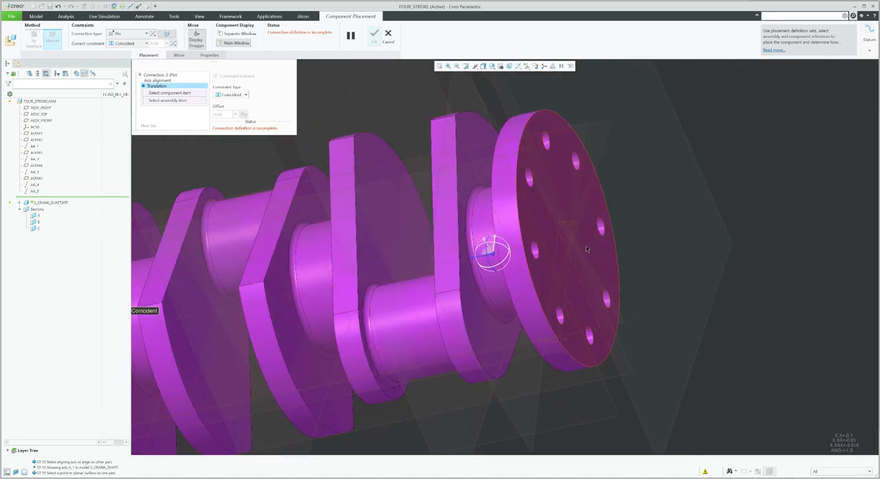
{"action": "left_click", "coordinate": [230, 101]}
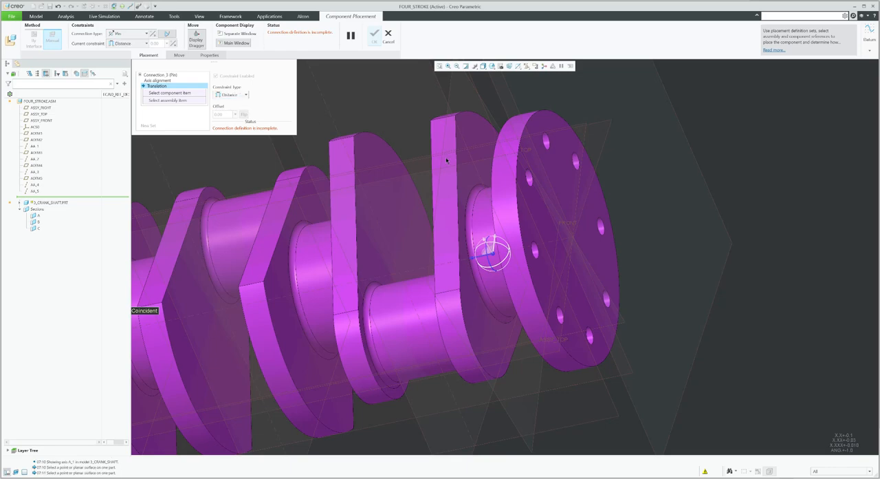
{"action": "left_click", "coordinate": [590, 253]}
{"action": "scroll", "coordinate": [590, 254], "scroll_direction": "down", "scroll_amount": 3}
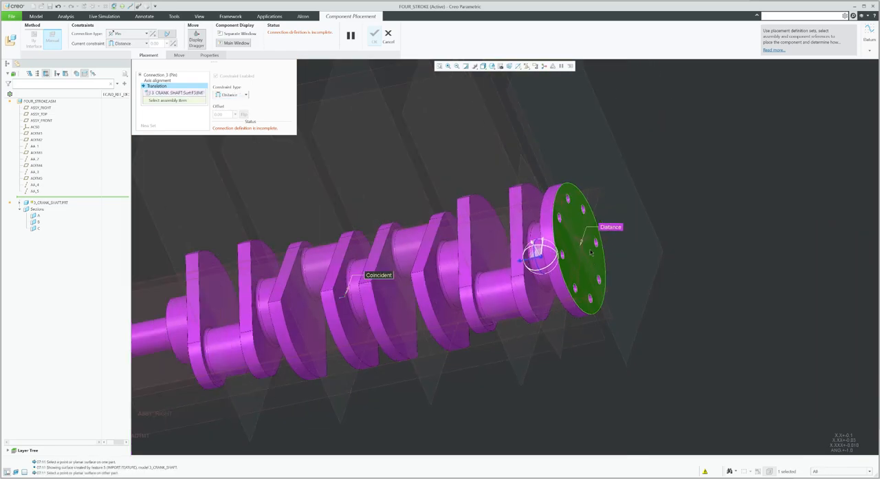
{"action": "left_click", "coordinate": [621, 154]}
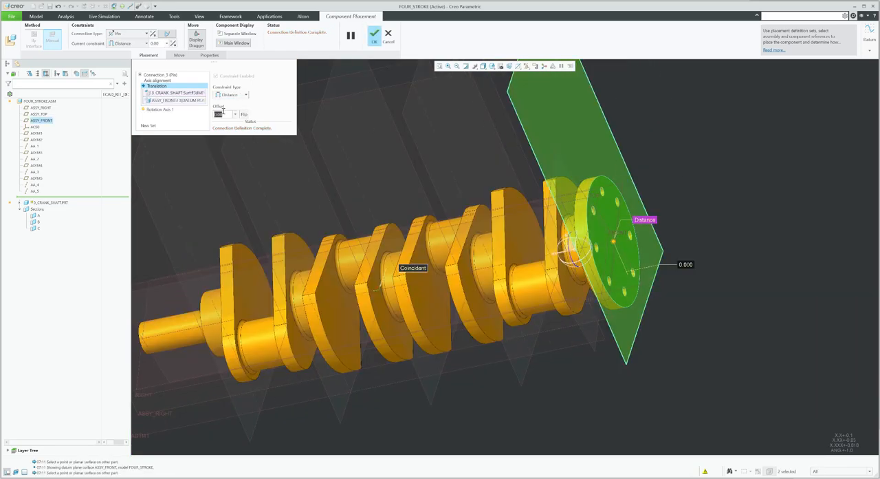
{"action": "key", "text": "ctrl+v"}
{"action": "key", "text": "Return"}
{"action": "scroll", "coordinate": [655, 218], "scroll_direction": "down", "scroll_amount": 5}
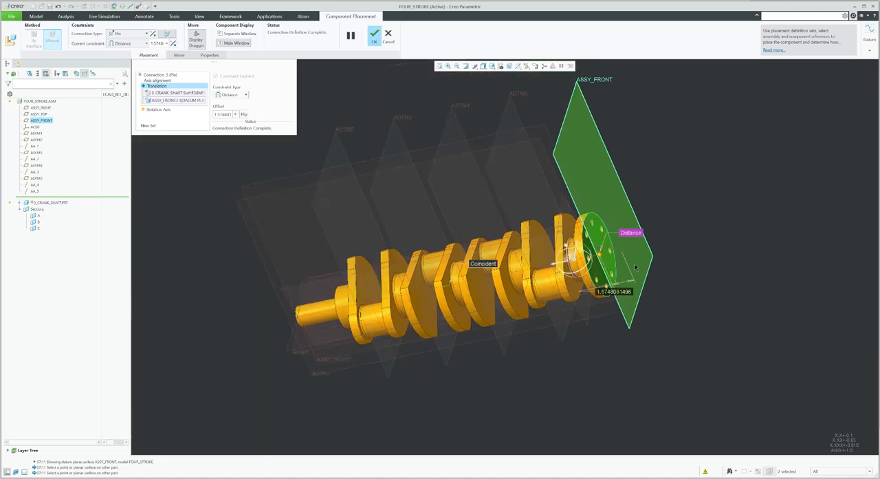
{"action": "left_click", "coordinate": [375, 36]}
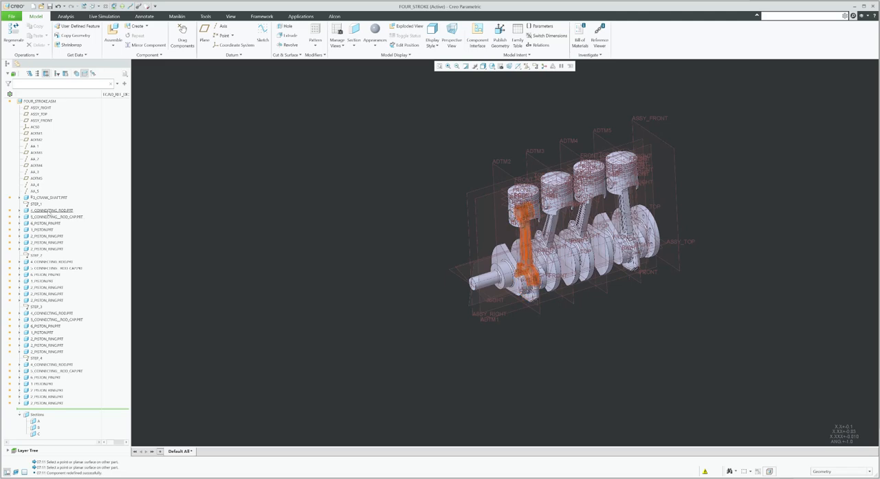
Turn off datum plane display and return to the standard orientation
{"action": "left_click", "coordinate": [526, 66]}
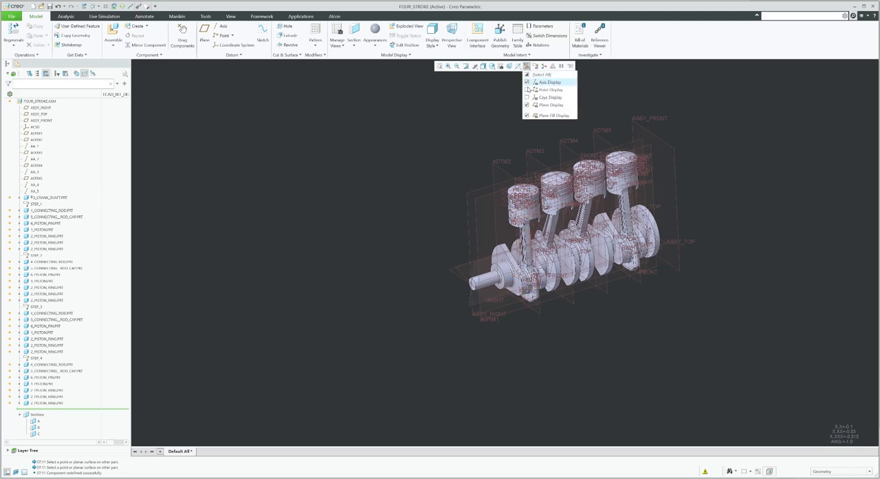
{"action": "left_click", "coordinate": [529, 106]}
{"action": "left_click", "coordinate": [172, 217]}
{"action": "key", "text": "ctrl+d"}
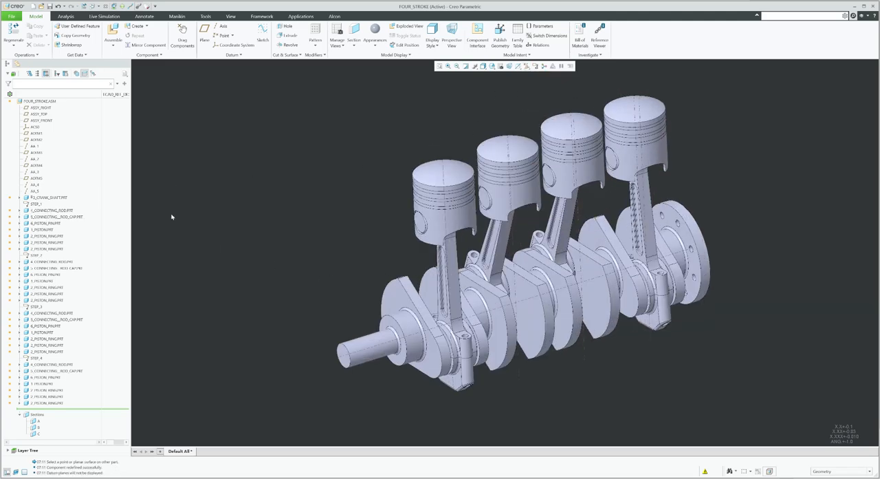
Edit the placement definition of 4_CONNECTING_ROD.PRT
{"action": "right_click", "coordinate": [58, 215]}
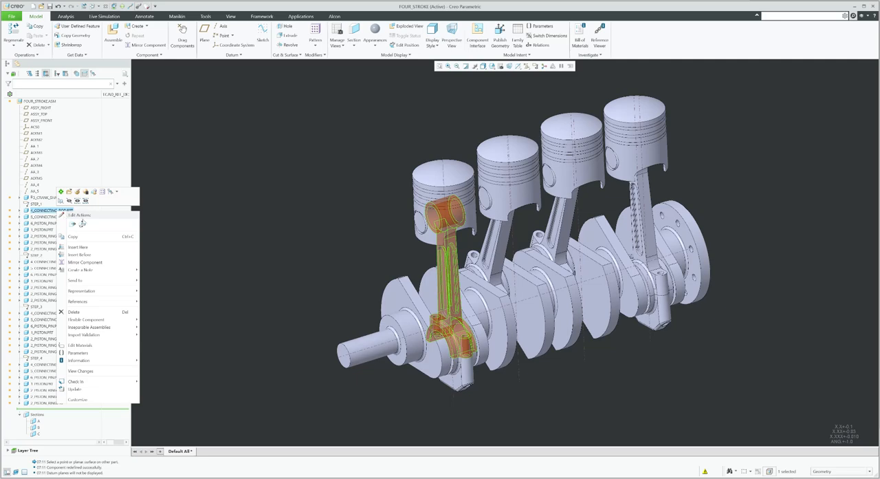
{"action": "left_click", "coordinate": [77, 191]}
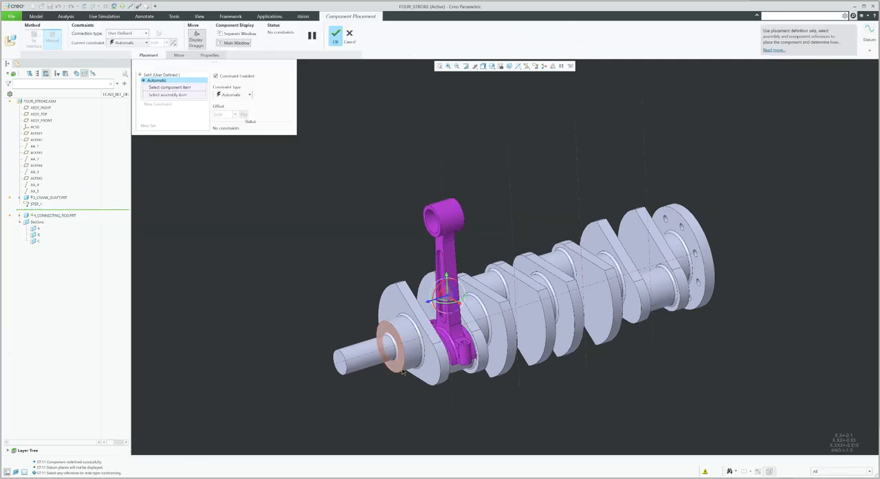
{"action": "scroll", "coordinate": [403, 372], "scroll_direction": "down", "scroll_amount": 4}
{"action": "mouse_move", "coordinate": [465, 324]}
{"action": "middle_mouse_down"}
{"action": "mouse_move", "coordinate": [434, 326]}
{"action": "mouse_move", "coordinate": [450, 322]}
{"action": "middle_mouse_up"}
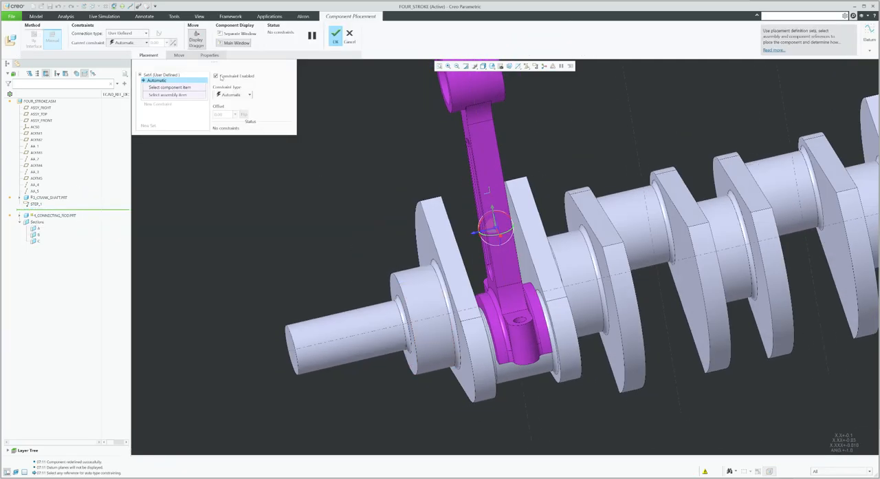
Measure between the connecting rod's big-end face and the adjacent crank web surface
{"action": "left_click", "coordinate": [65, 16]}
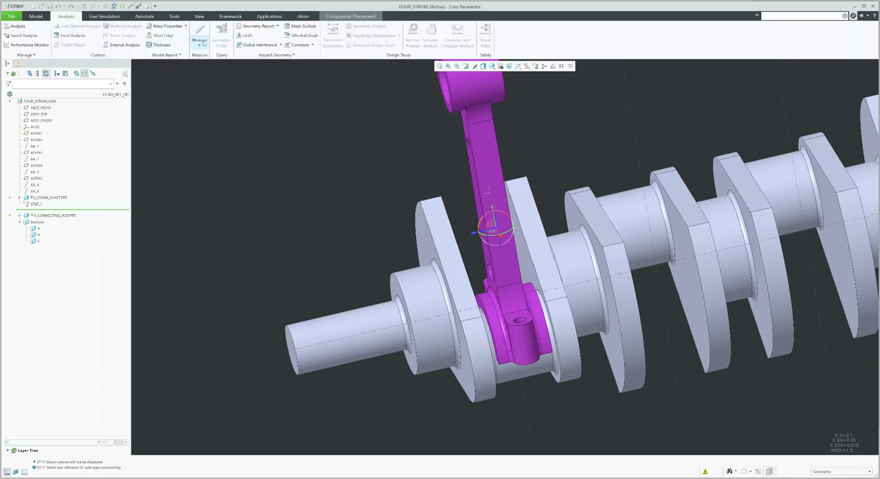
{"action": "left_click", "coordinate": [199, 38]}
{"action": "scroll", "coordinate": [506, 341], "scroll_direction": "down", "scroll_amount": 3}
{"action": "scroll", "coordinate": [506, 342], "scroll_direction": "down", "scroll_amount": 3}
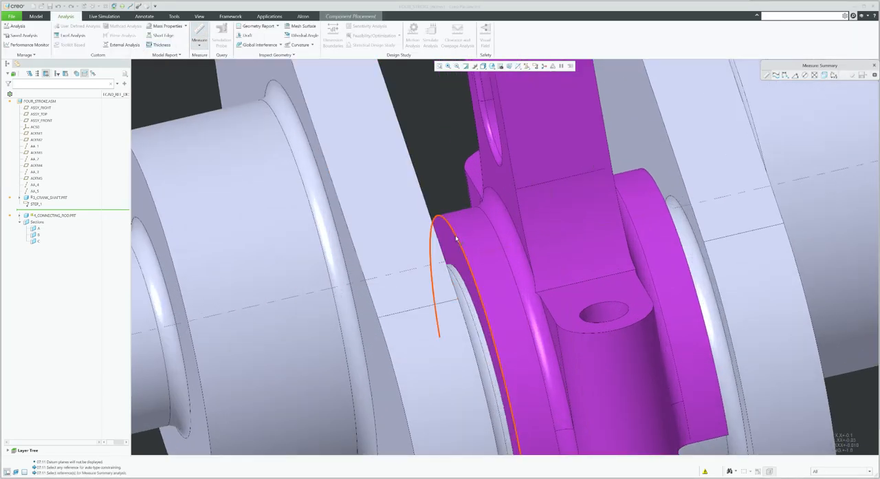
{"action": "left_click", "coordinate": [454, 254]}
{"action": "scroll", "coordinate": [455, 254], "scroll_direction": "up", "scroll_amount": 2}
{"action": "middle_click_drag", "start_coordinate": [473, 285], "coordinate": [472, 276]}
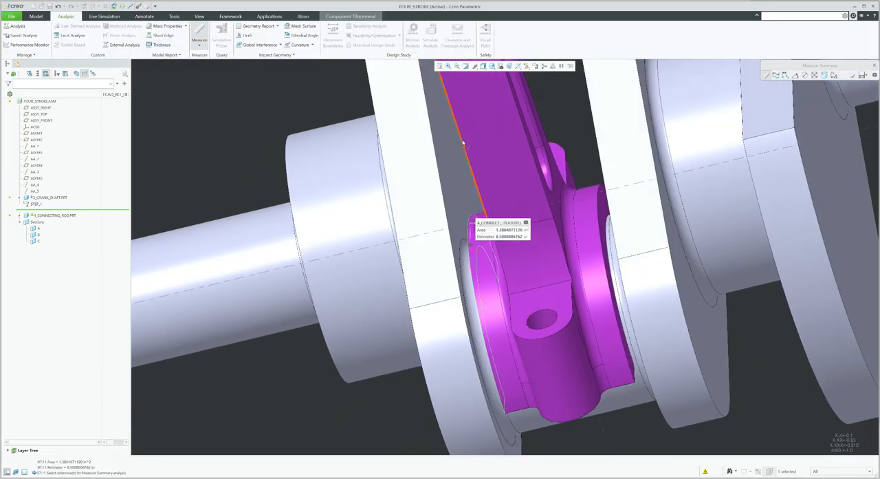
{"action": "left_click", "coordinate": [454, 167], "text": "ctrl"}
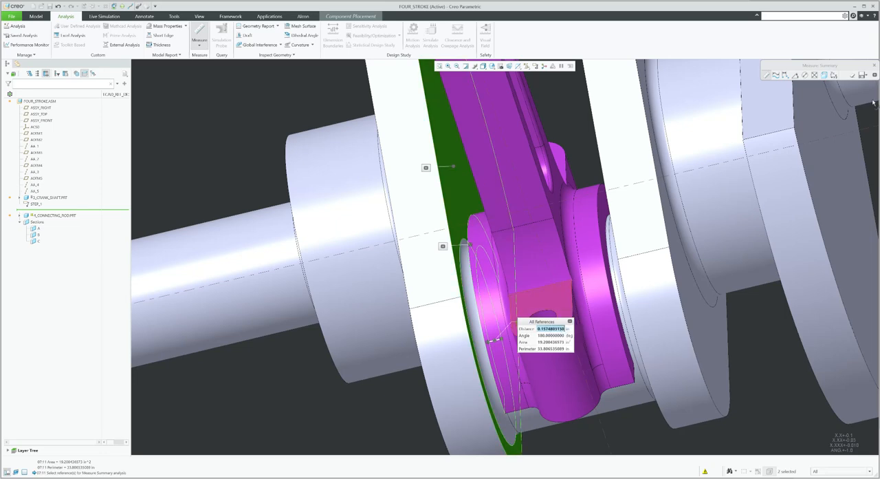
{"action": "left_click", "coordinate": [875, 74]}
{"action": "scroll", "coordinate": [614, 270], "scroll_direction": "up", "scroll_amount": 3}
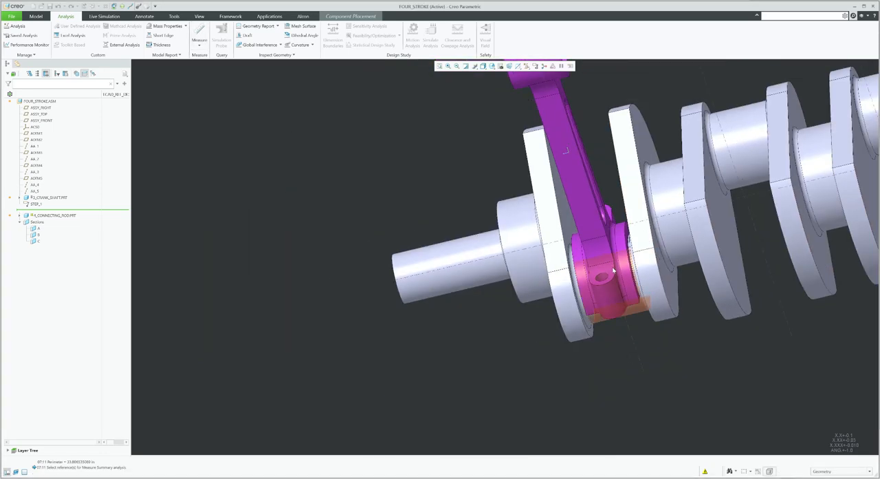
{"action": "middle_click_drag", "start_coordinate": [614, 270], "coordinate": [524, 162]}
Change the connecting rod's connection to Pin and align its big-end bore axis with the crankpin surface
{"action": "left_click", "coordinate": [365, 17]}
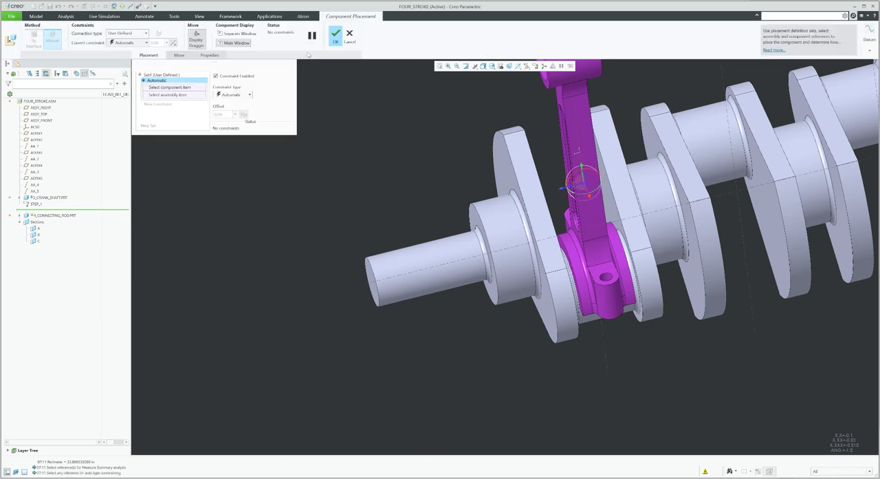
{"action": "left_click", "coordinate": [118, 33]}
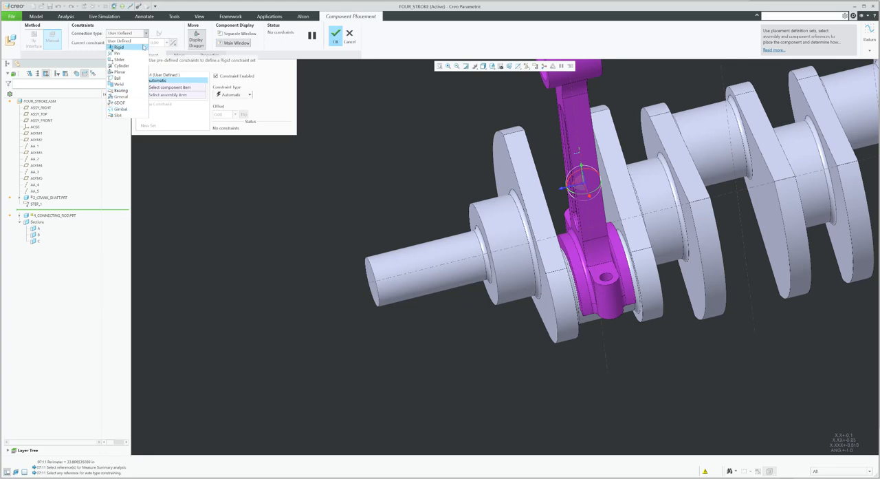
{"action": "left_click", "coordinate": [135, 54]}
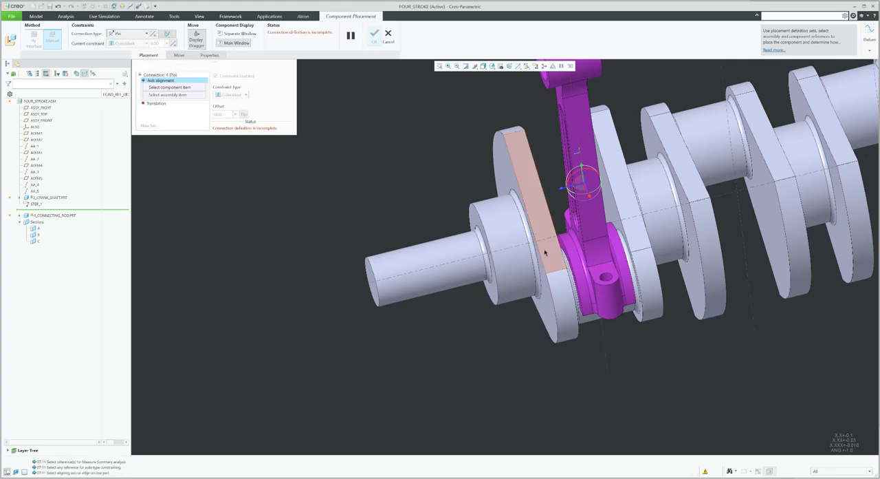
{"action": "scroll", "coordinate": [543, 251], "scroll_direction": "up", "scroll_amount": 4}
{"action": "left_click", "coordinate": [583, 275]}
{"action": "scroll", "coordinate": [582, 275], "scroll_direction": "down", "scroll_amount": 4}
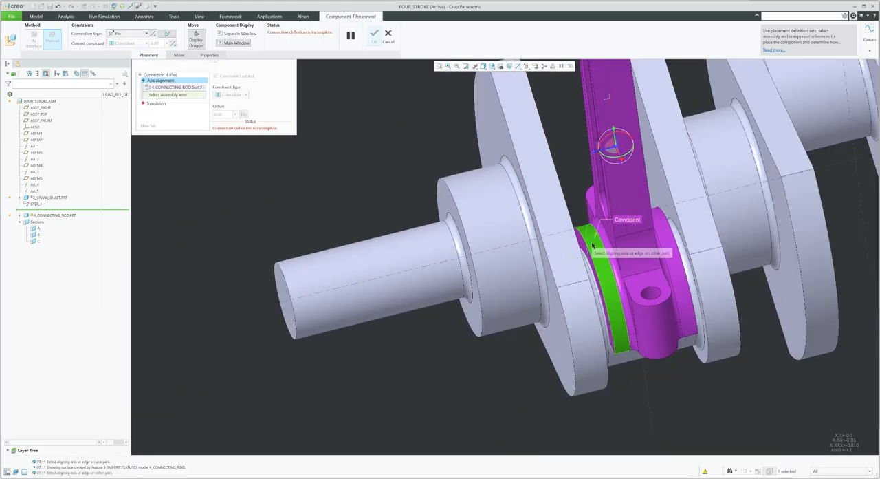
{"action": "scroll", "coordinate": [631, 365], "scroll_direction": "up", "scroll_amount": 1}
{"action": "left_click", "coordinate": [634, 377]}
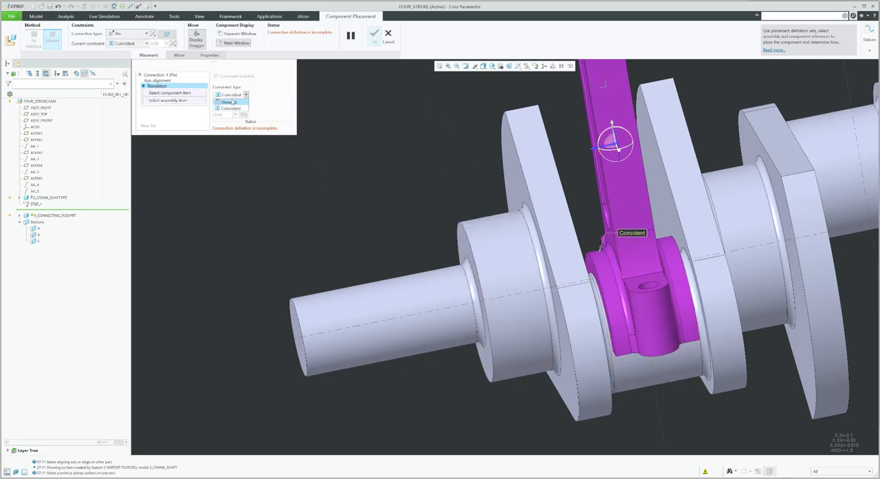
Set the pin's translation as a 4mm distance between the rod's side face and the crank web face, and confirm the placement
{"action": "left_click", "coordinate": [229, 102]}
{"action": "scroll", "coordinate": [591, 275], "scroll_direction": "up", "scroll_amount": 3}
{"action": "left_click", "coordinate": [591, 275]}
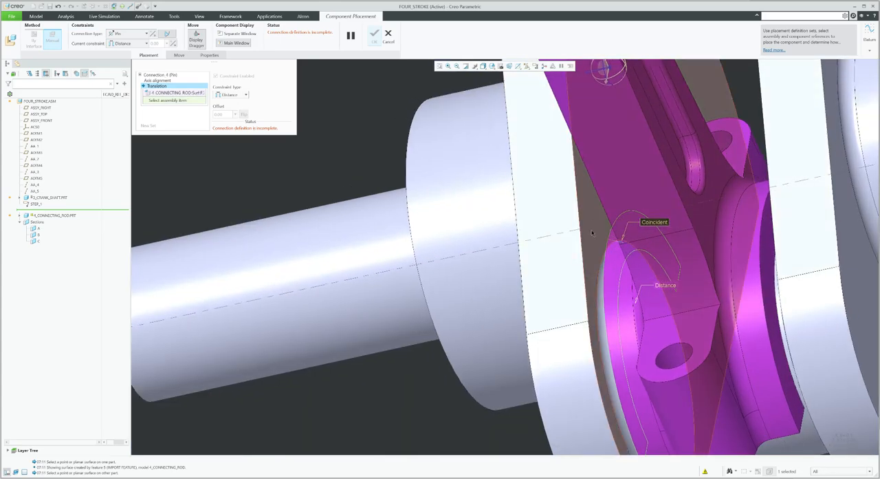
{"action": "left_click", "coordinate": [592, 232]}
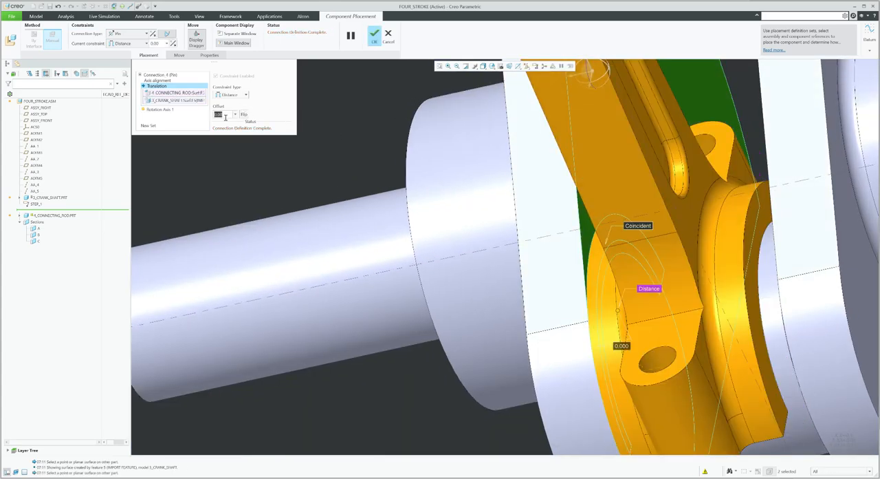
{"action": "type", "text": "4mm"}
{"action": "key", "text": "Return"}
{"action": "scroll", "coordinate": [506, 221], "scroll_direction": "down", "scroll_amount": 5}
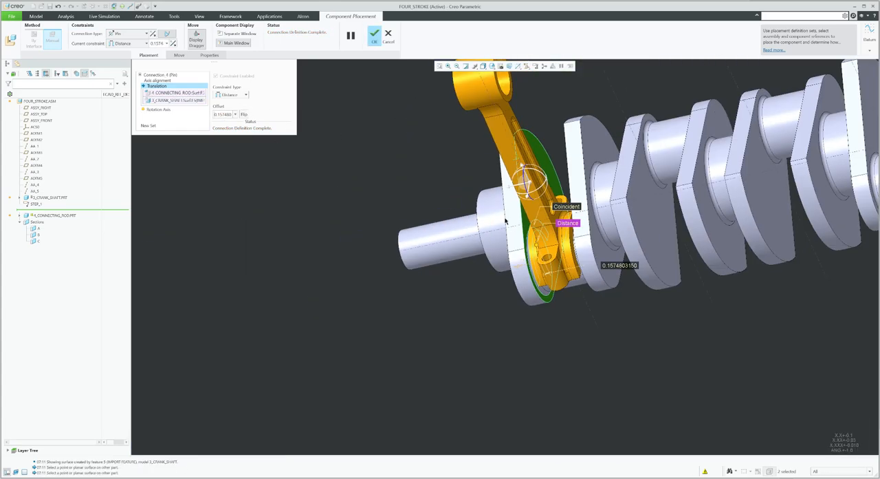
{"action": "middle_click_drag", "start_coordinate": [505, 221], "coordinate": [542, 198]}
{"action": "left_click", "coordinate": [374, 35]}
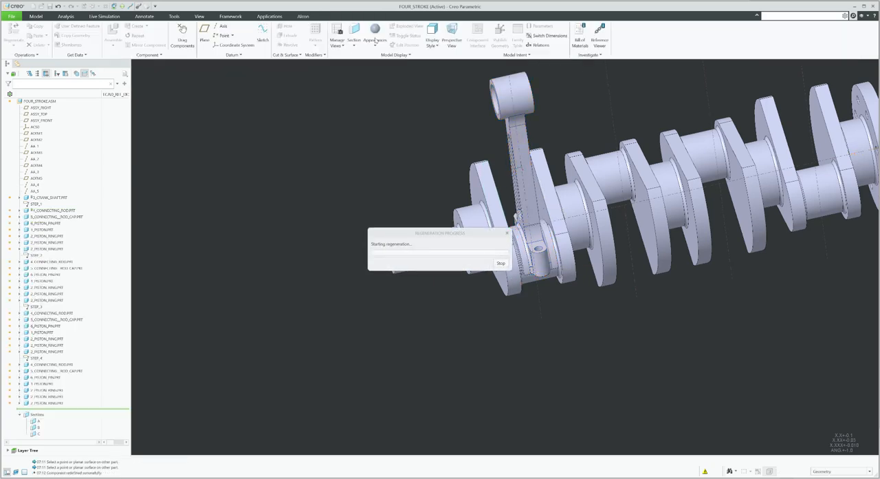
Edit the connecting rod cap's placement as a General connection with a coincident constraint between cap and rod surfaces
{"action": "left_click", "coordinate": [62, 216]}
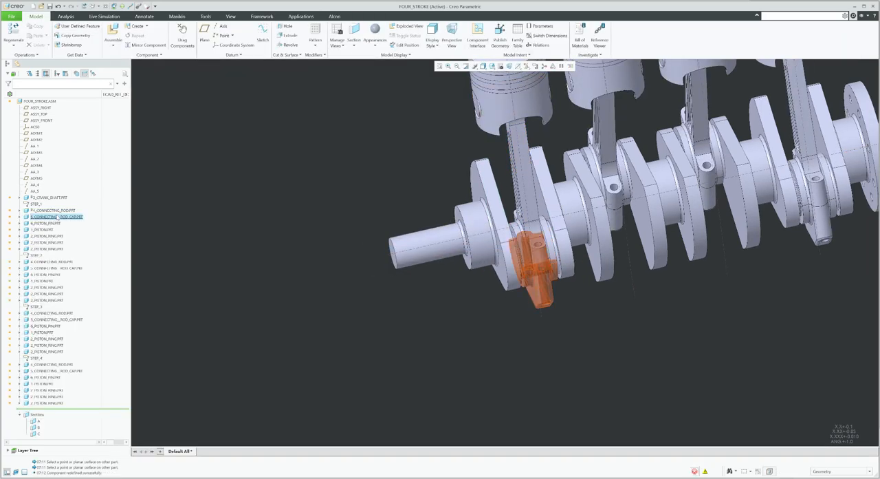
{"action": "left_click", "coordinate": [77, 195]}
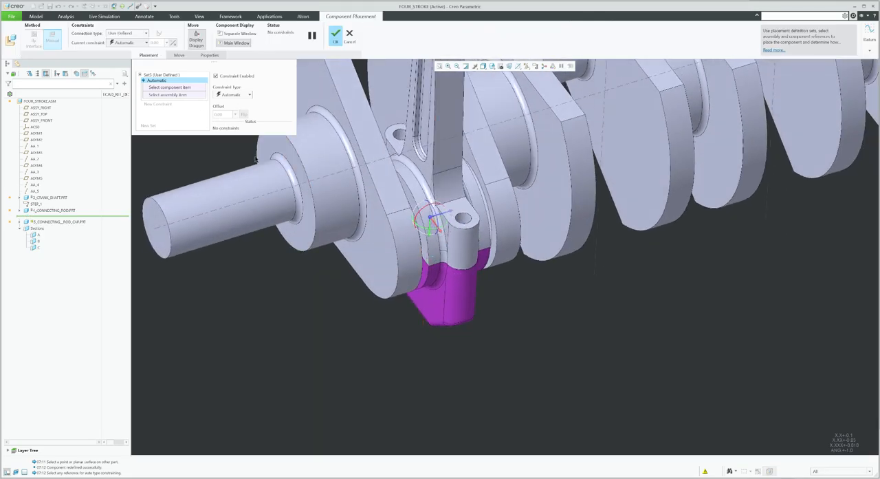
{"action": "left_click", "coordinate": [128, 33]}
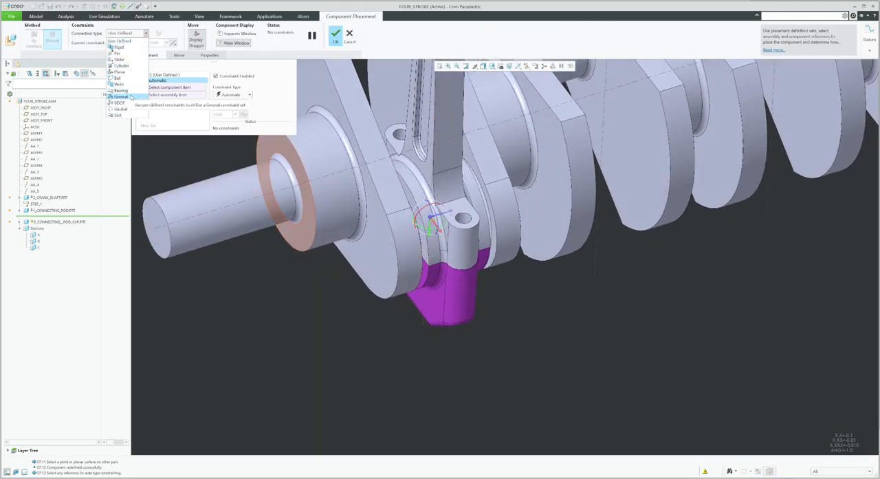
{"action": "left_click", "coordinate": [132, 97]}
{"action": "scroll", "coordinate": [451, 288], "scroll_direction": "down", "scroll_amount": 2}
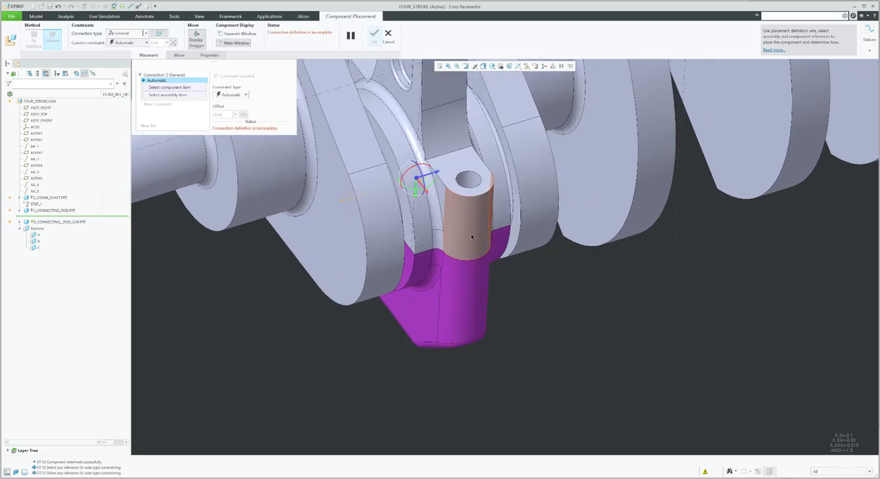
{"action": "left_click", "coordinate": [477, 298]}
{"action": "left_click", "coordinate": [472, 233]}
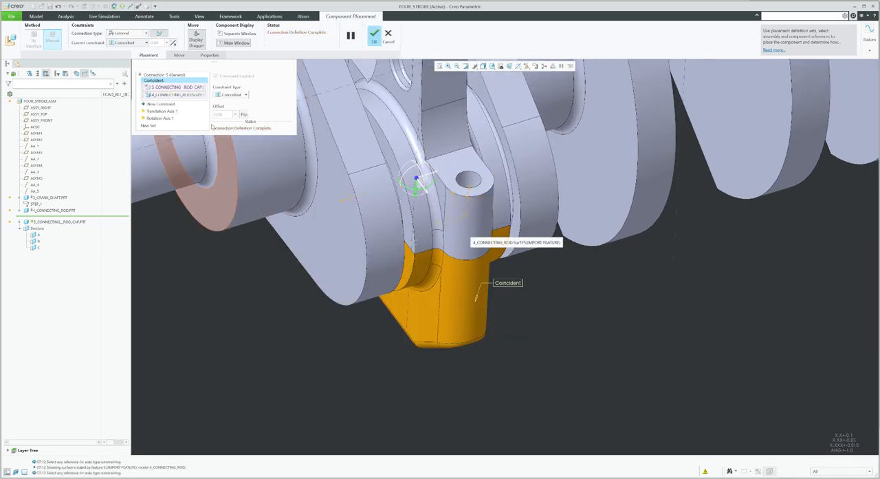
Add a second coincident constraint between the cap's flat mating face and the rod's mating face
{"action": "left_click", "coordinate": [160, 104]}
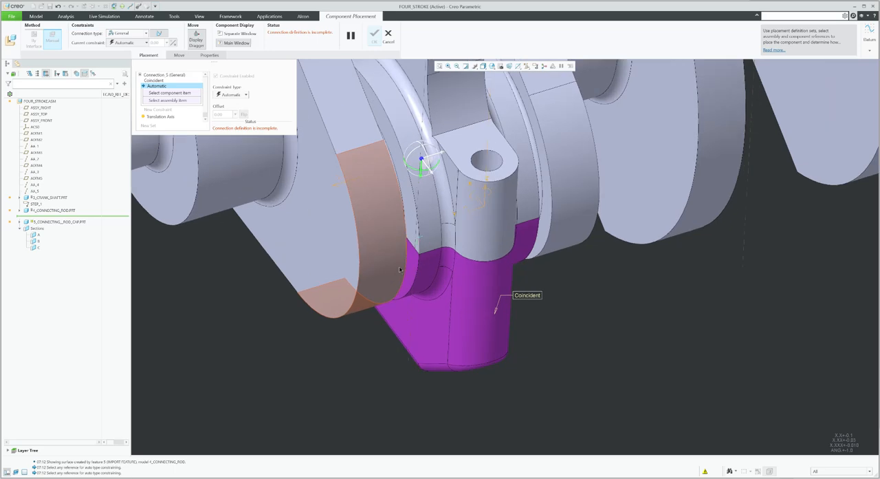
{"action": "scroll", "coordinate": [501, 251], "scroll_direction": "down", "scroll_amount": 3}
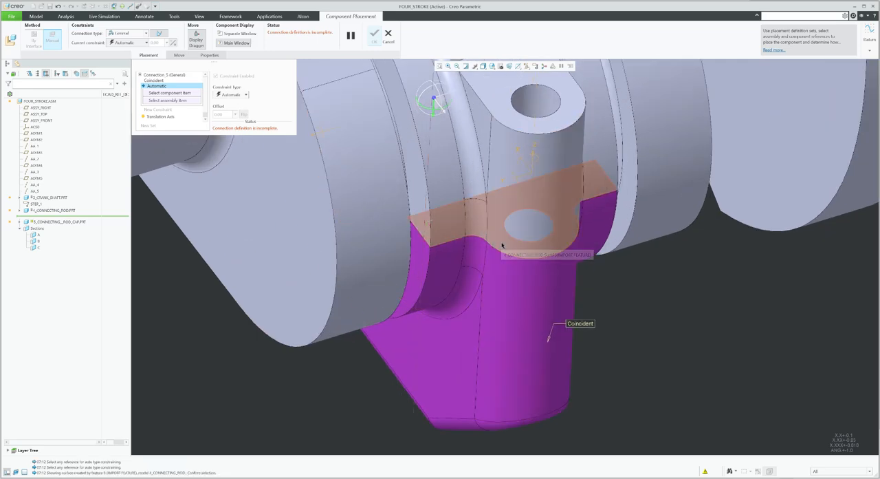
{"action": "left_click", "coordinate": [504, 248]}
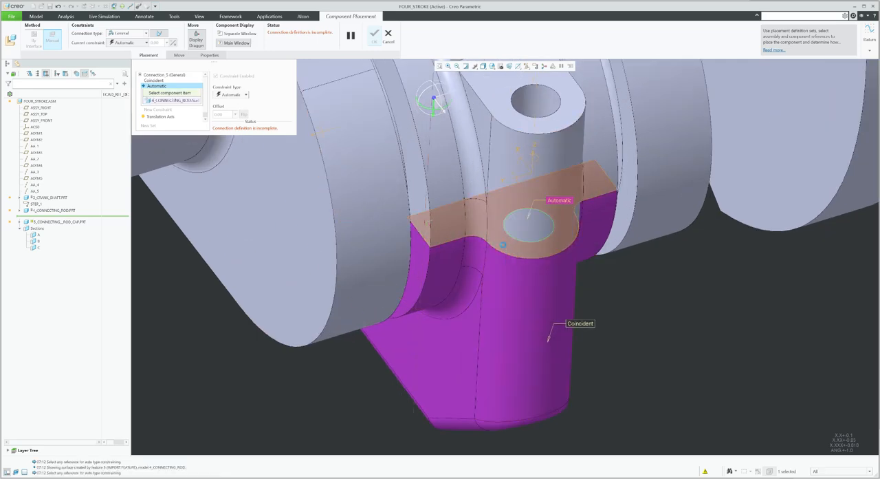
{"action": "left_click", "coordinate": [505, 249]}
{"action": "scroll", "coordinate": [557, 297], "scroll_direction": "up", "scroll_amount": 3}
{"action": "left_click", "coordinate": [152, 128]}
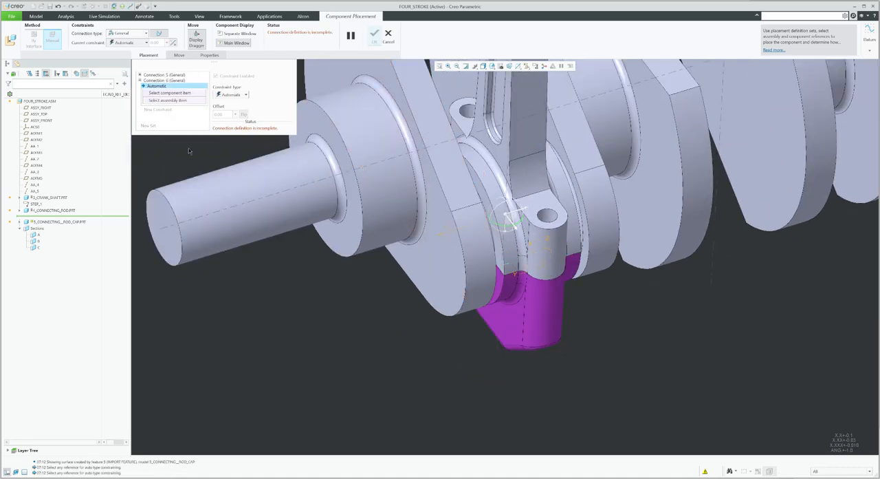
{"action": "scroll", "coordinate": [524, 372], "scroll_direction": "up", "scroll_amount": 5}
{"action": "middle_click_drag", "start_coordinate": [554, 222], "coordinate": [540, 372]}
{"action": "scroll", "coordinate": [481, 256], "scroll_direction": "down", "scroll_amount": 4}
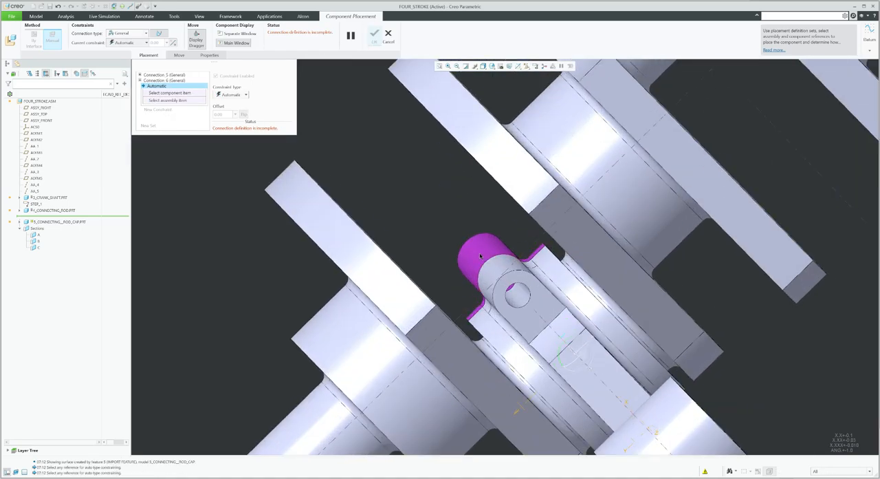
{"action": "middle_click_drag", "start_coordinate": [481, 262], "coordinate": [508, 284]}
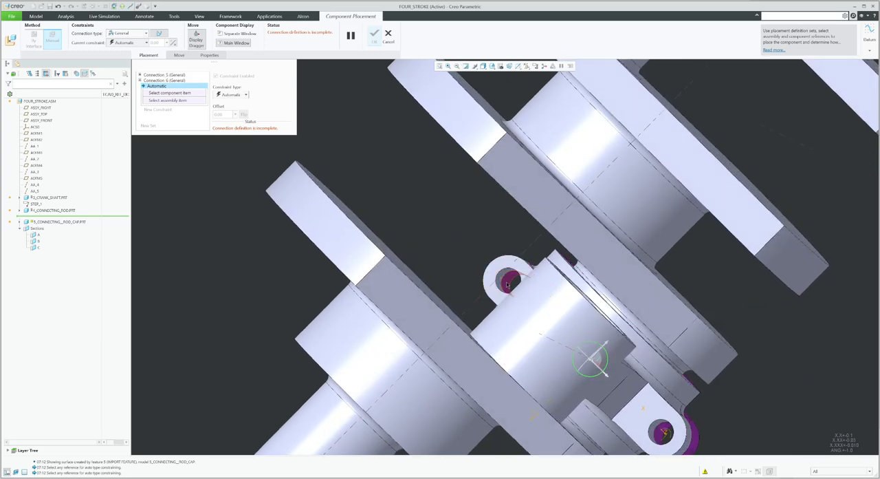
{"action": "scroll", "coordinate": [509, 279], "scroll_direction": "up", "scroll_amount": 5}
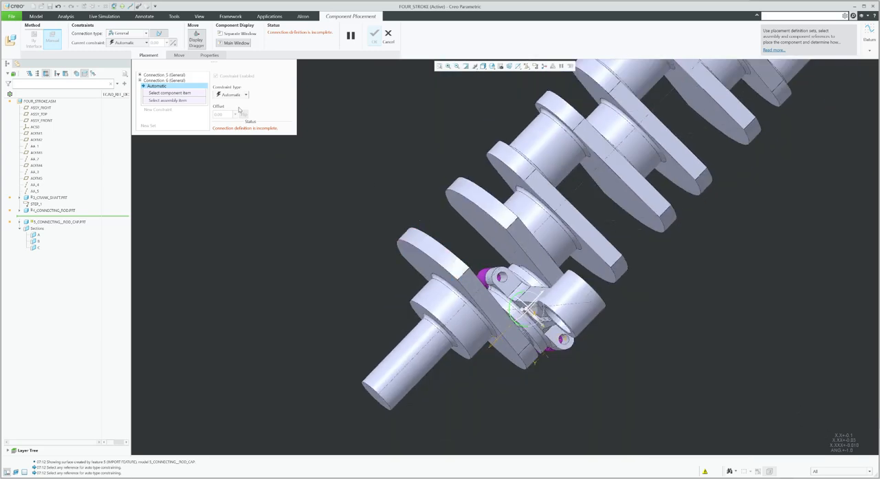
{"action": "left_click", "coordinate": [190, 86]}
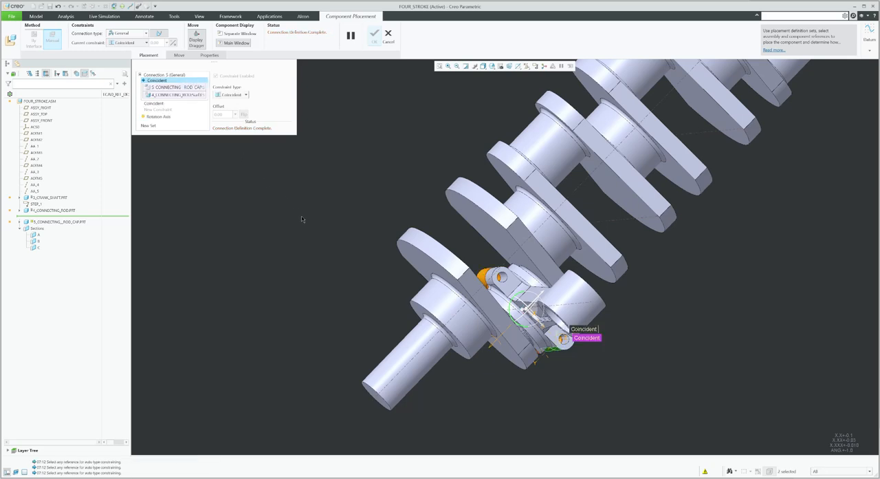
Confirm the connecting rod cap's General connection placement
{"action": "scroll", "coordinate": [307, 230], "scroll_direction": "up", "scroll_amount": 3}
{"action": "middle_click_drag", "start_coordinate": [323, 240], "coordinate": [309, 216]}
{"action": "left_click", "coordinate": [374, 36]}
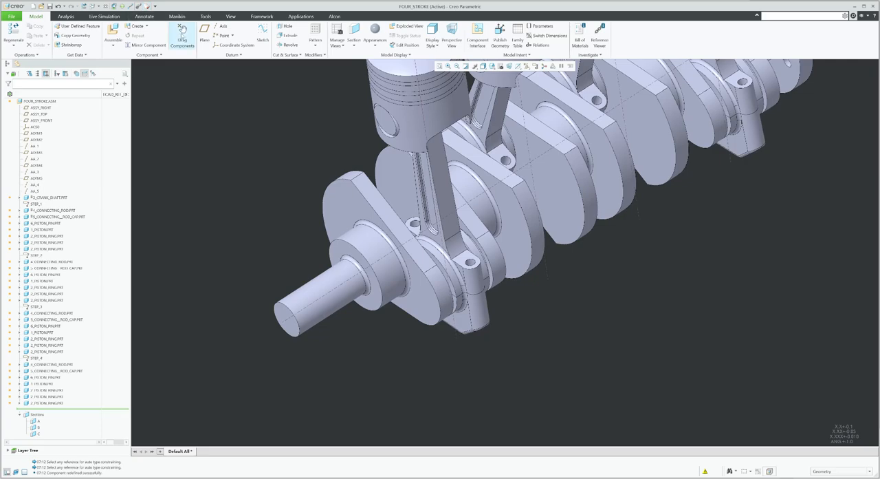
Drag the connecting rod to test its motion around the crankshaft, then close the drag dialog
{"action": "left_click", "coordinate": [182, 35]}
{"action": "left_click", "coordinate": [448, 336]}
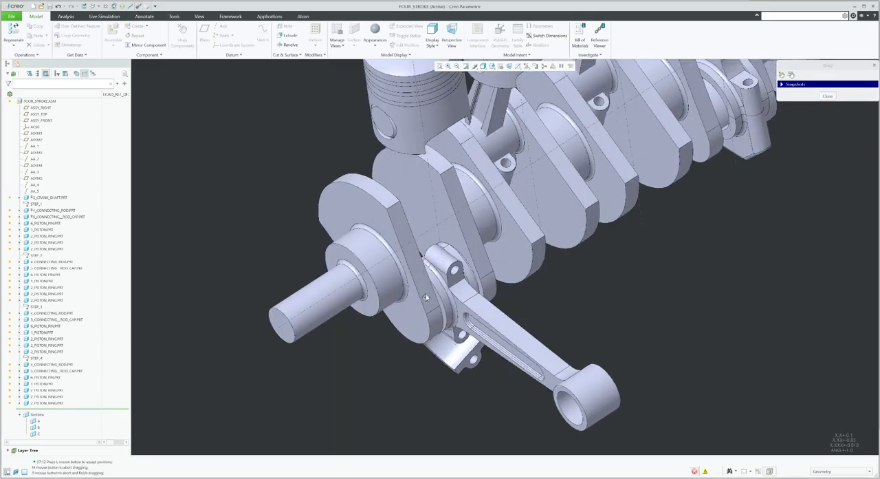
{"action": "middle_click", "coordinate": [519, 296]}
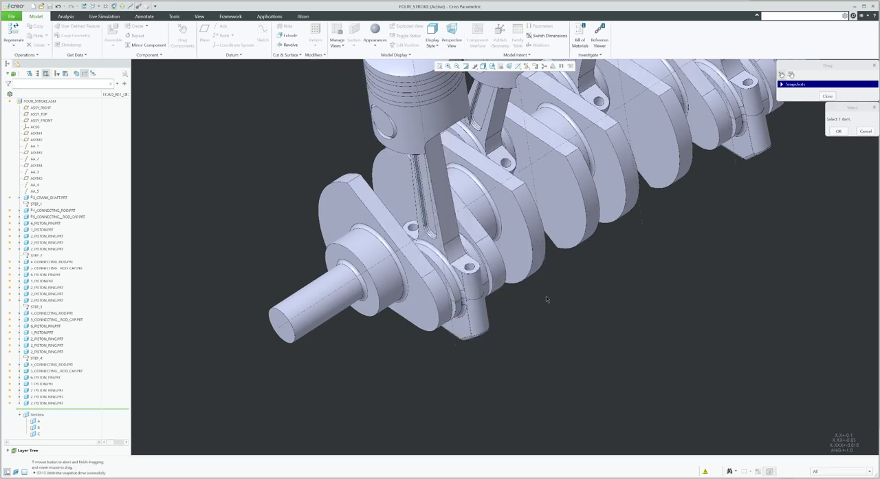
{"action": "middle_click", "coordinate": [547, 298]}
{"action": "left_click", "coordinate": [828, 95]}
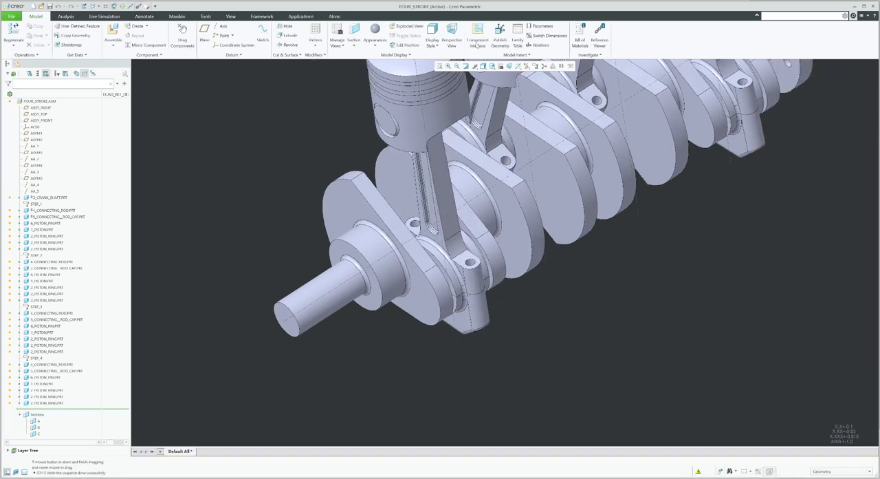
Edit the connecting rod cap's placement again, start a new connection set on the rod's bolt-hole surface, and accept it
{"action": "left_click", "coordinate": [69, 216]}
{"action": "left_click", "coordinate": [90, 196]}
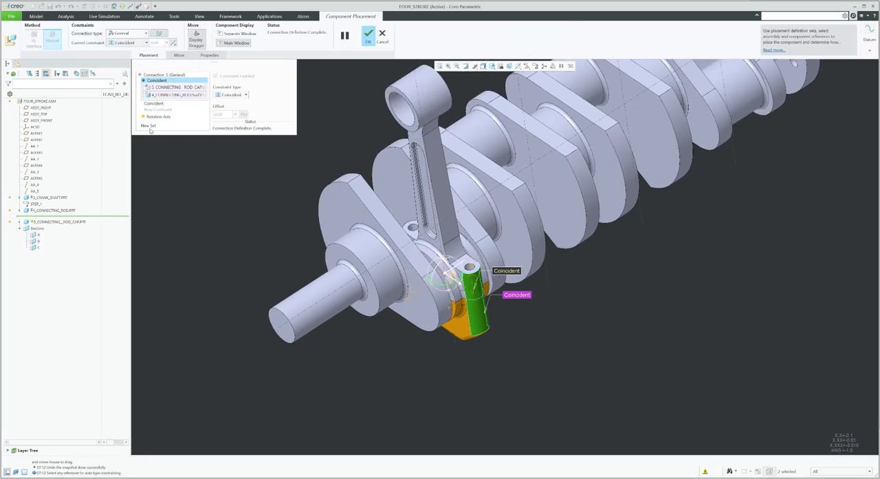
{"action": "left_click", "coordinate": [148, 126]}
{"action": "middle_click_drag", "start_coordinate": [495, 329], "coordinate": [387, 263]}
{"action": "mouse_move", "coordinate": [412, 234]}
{"action": "middle_mouse_down"}
{"action": "mouse_move", "coordinate": [392, 206]}
{"action": "mouse_move", "coordinate": [408, 235]}
{"action": "middle_mouse_up"}
{"action": "scroll", "coordinate": [409, 235], "scroll_direction": "down", "scroll_amount": 3}
{"action": "scroll", "coordinate": [409, 235], "scroll_direction": "down", "scroll_amount": 3}
{"action": "left_click", "coordinate": [388, 231]}
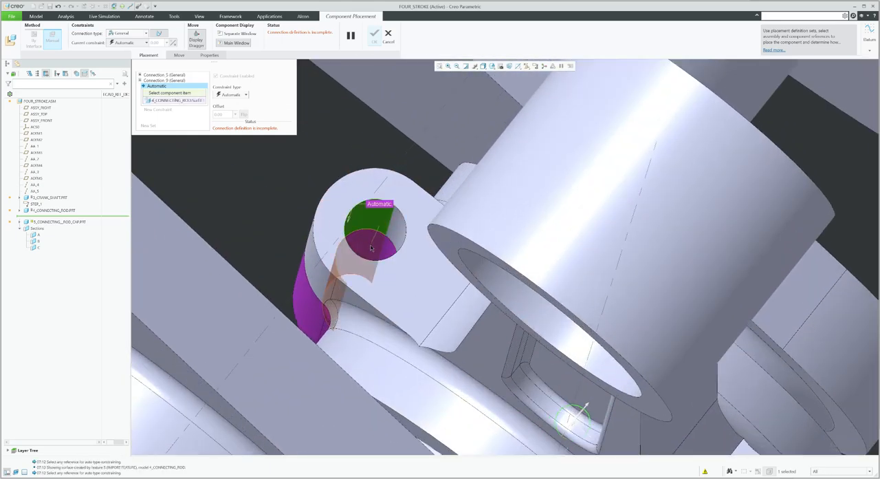
{"action": "middle_click", "coordinate": [356, 228]}
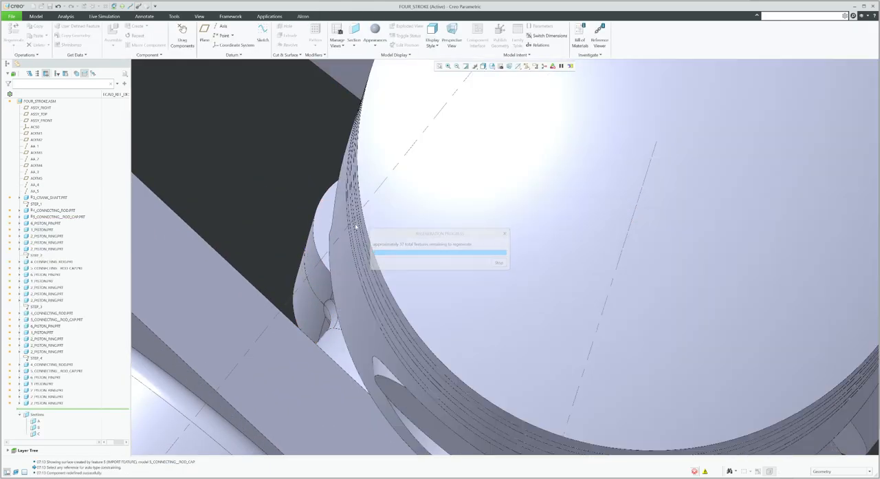
Activate insert mode directly after 6_PISTON_PIN.PRT in the model tree
{"action": "scroll", "coordinate": [362, 243], "scroll_direction": "up", "scroll_amount": 8}
{"action": "middle_click_drag", "start_coordinate": [381, 240], "coordinate": [385, 172]}
{"action": "key", "text": "ctrl+d"}
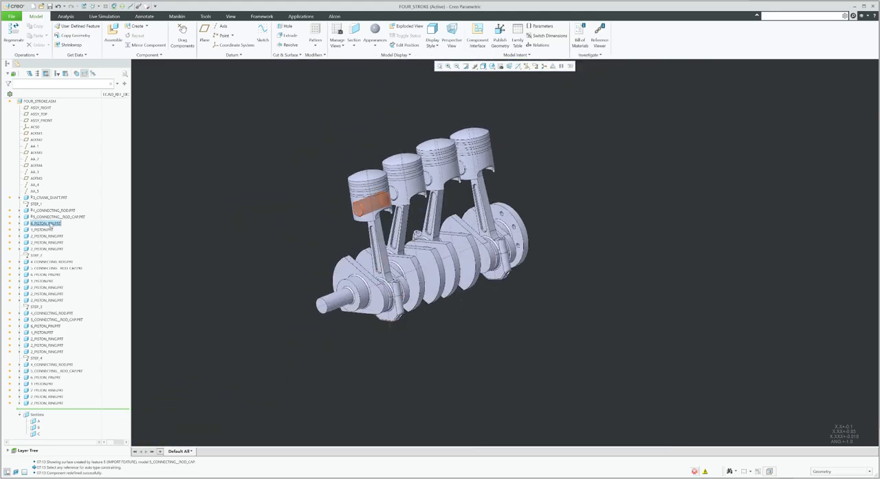
{"action": "scroll", "coordinate": [389, 207], "scroll_direction": "down", "scroll_amount": 10}
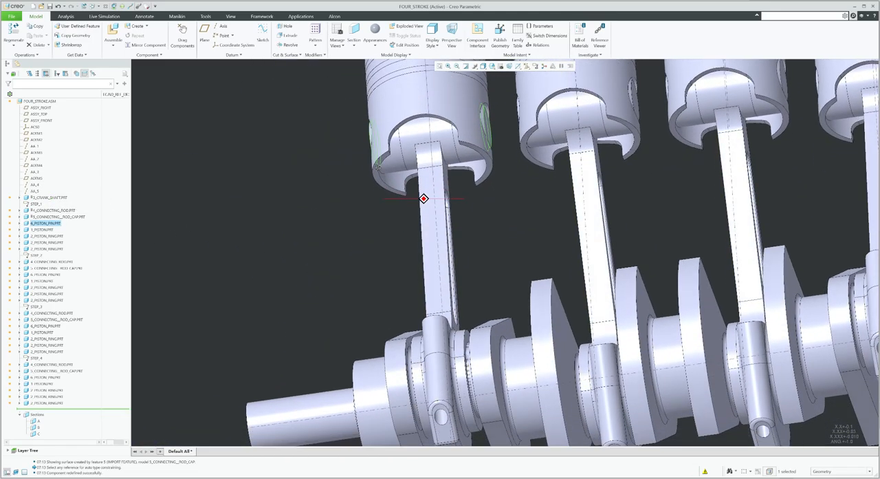
{"action": "middle_click_drag", "start_coordinate": [378, 167], "coordinate": [399, 204]}
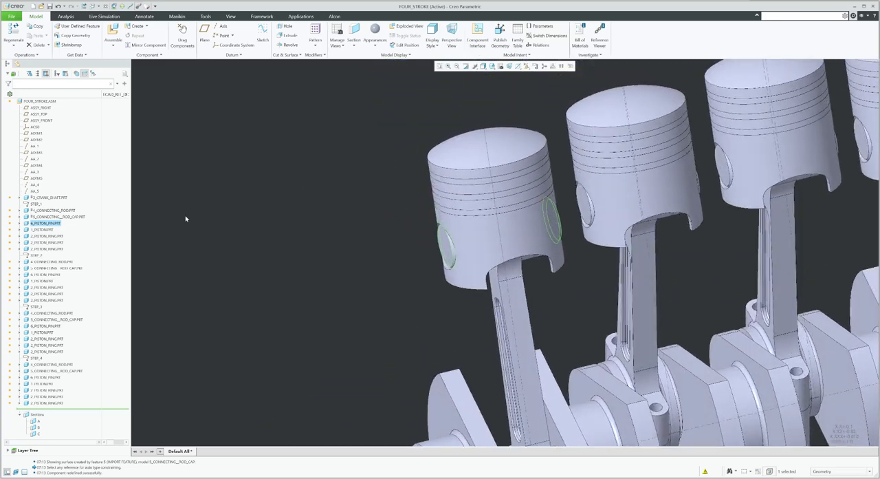
{"action": "right_click", "coordinate": [55, 225]}
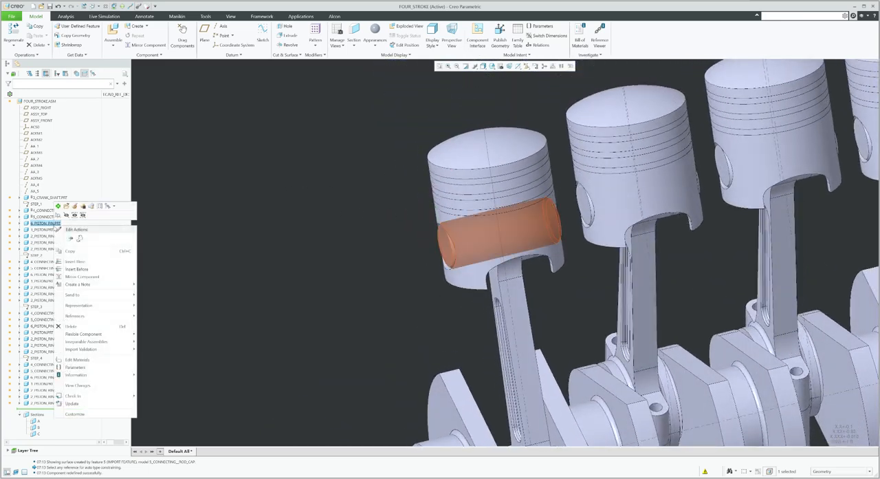
{"action": "left_click", "coordinate": [80, 264]}
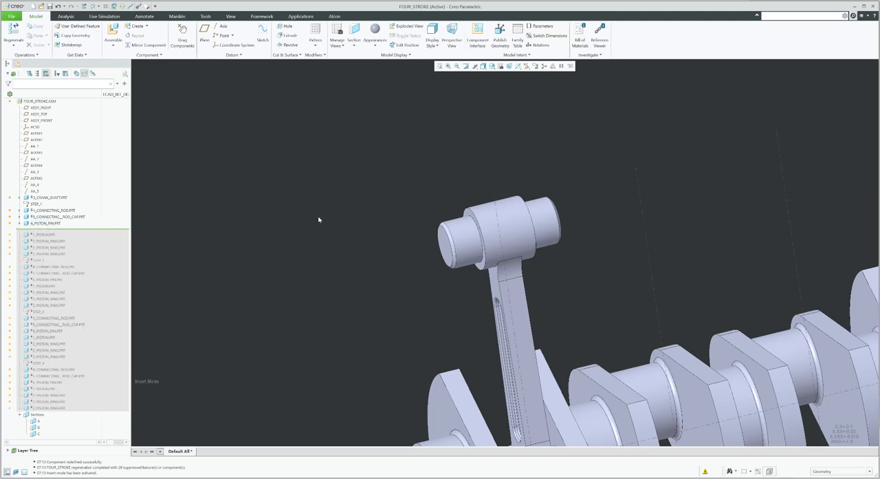
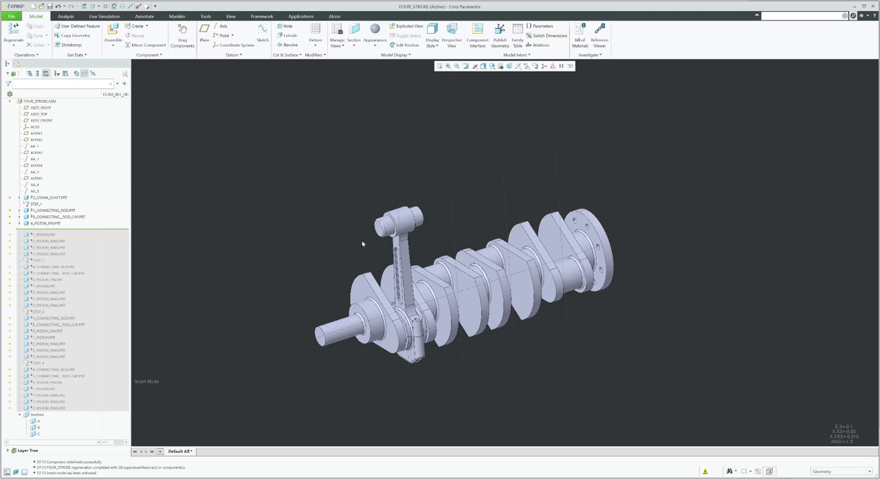
Turn on datum plane display in the graphics window
{"action": "scroll", "coordinate": [413, 215], "scroll_direction": "down", "scroll_amount": 5}
{"action": "scroll", "coordinate": [400, 237], "scroll_direction": "up", "scroll_amount": 3}
{"action": "middle_click_drag", "start_coordinate": [408, 218], "coordinate": [387, 216]}
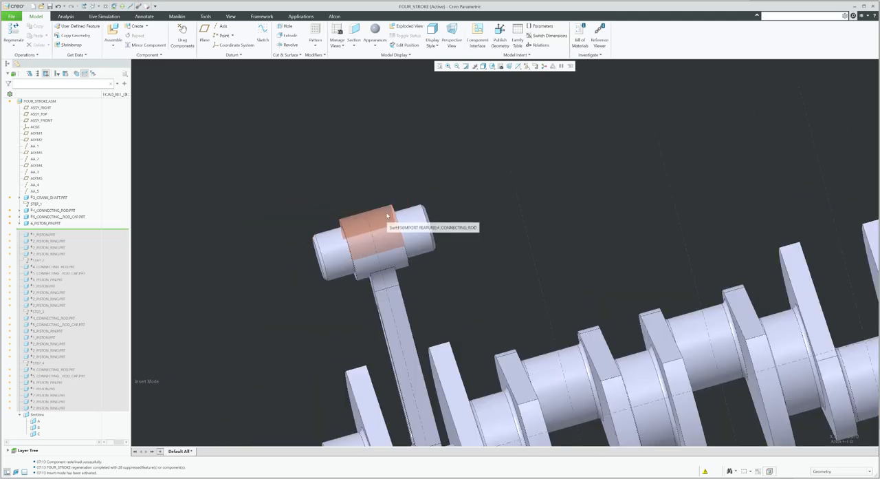
{"action": "left_click", "coordinate": [535, 67]}
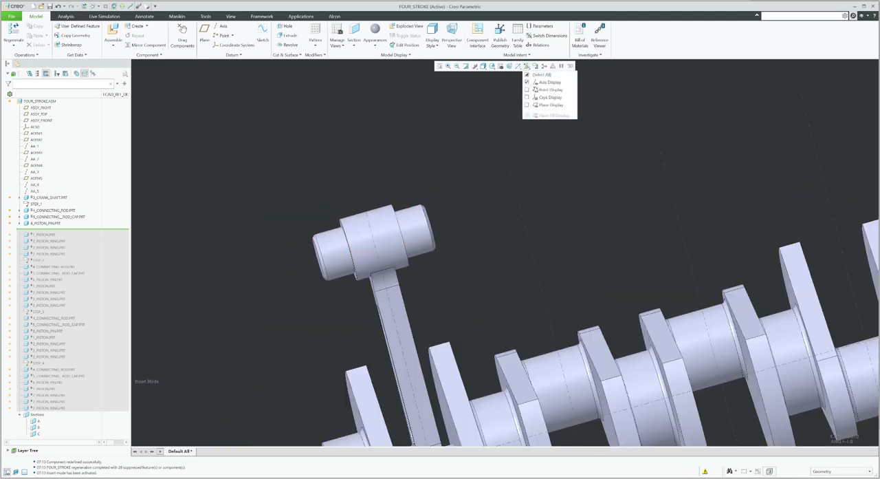
{"action": "left_click", "coordinate": [540, 106]}
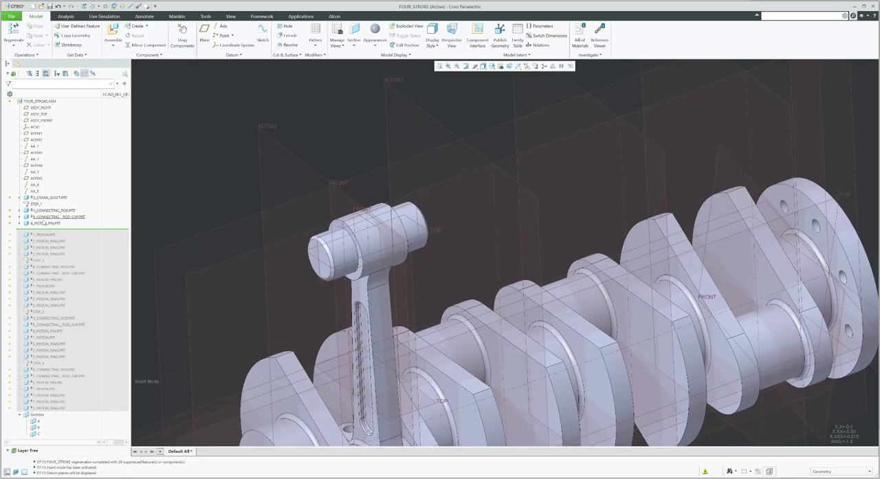
Edit the piston pin's placement as a Pin connection, aligning its cylindrical surface with the connecting rod's small-end bore
{"action": "right_click", "coordinate": [43, 223]}
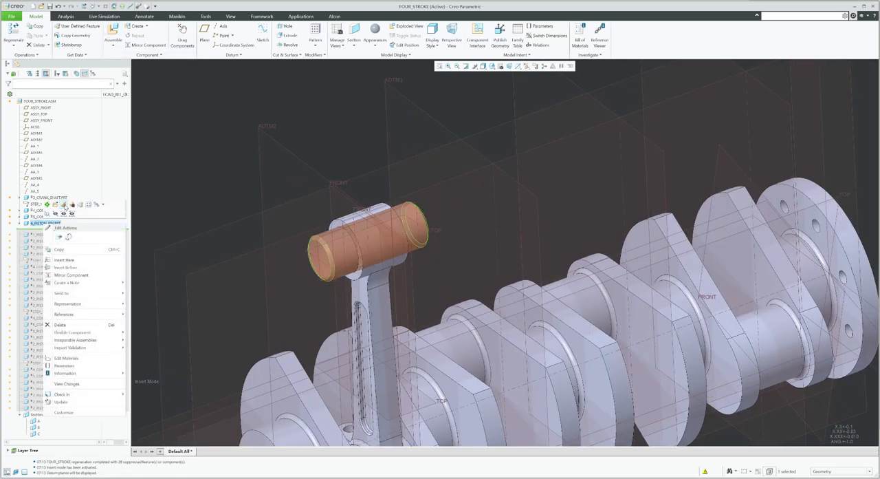
{"action": "left_click", "coordinate": [64, 205]}
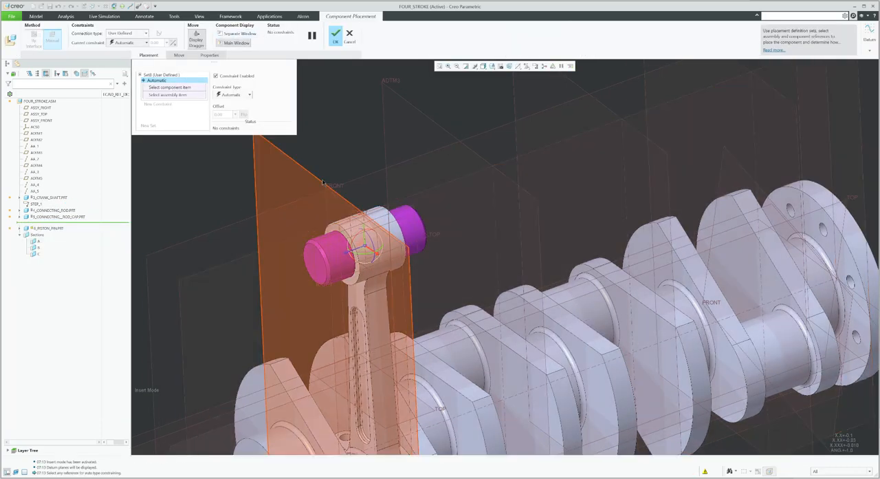
{"action": "left_click", "coordinate": [197, 42]}
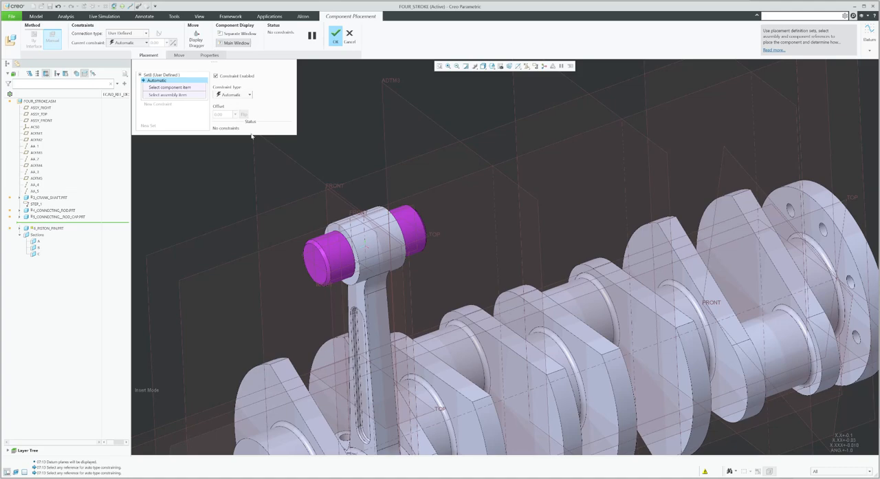
{"action": "left_click", "coordinate": [130, 34]}
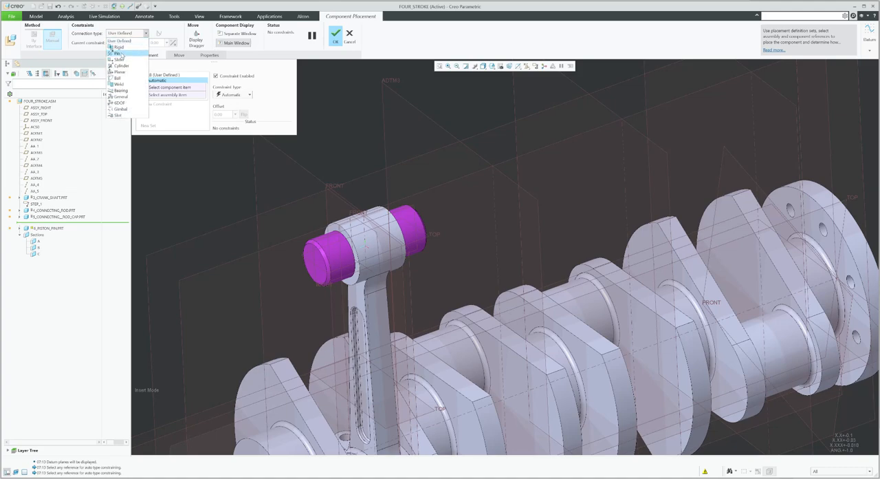
{"action": "left_click", "coordinate": [118, 53]}
{"action": "scroll", "coordinate": [344, 270], "scroll_direction": "down", "scroll_amount": 3}
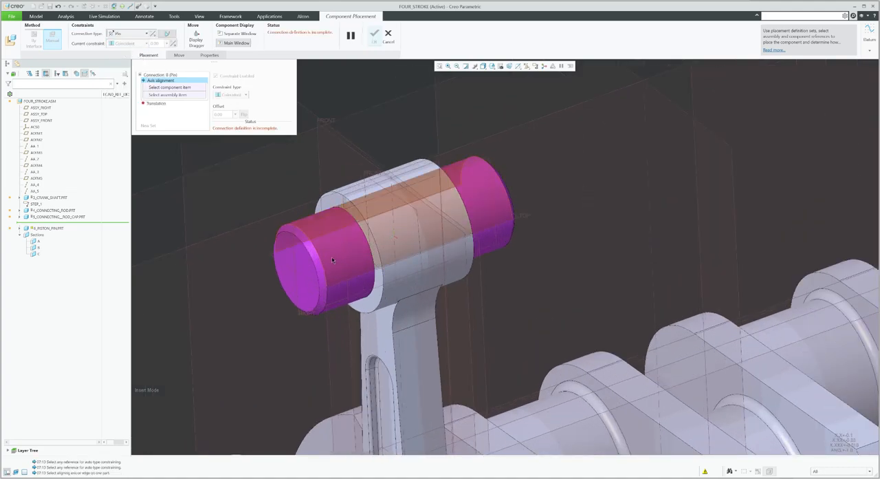
{"action": "left_click", "coordinate": [334, 265]}
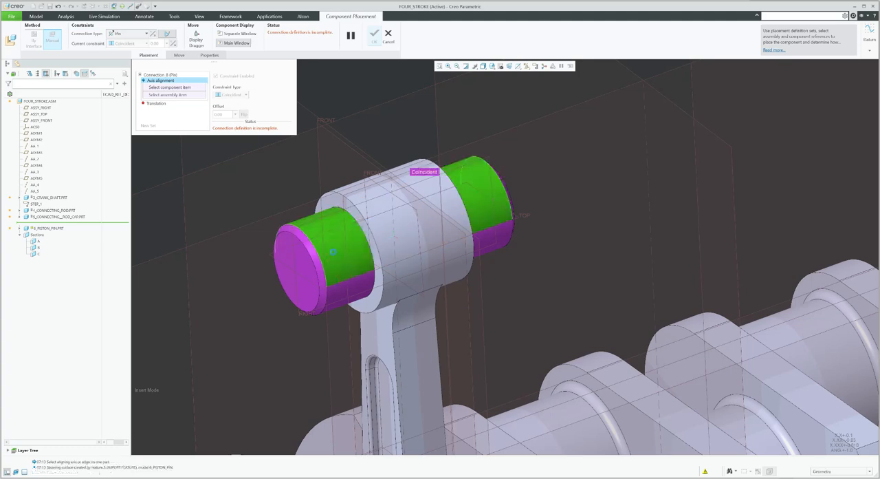
{"action": "left_click", "coordinate": [362, 284]}
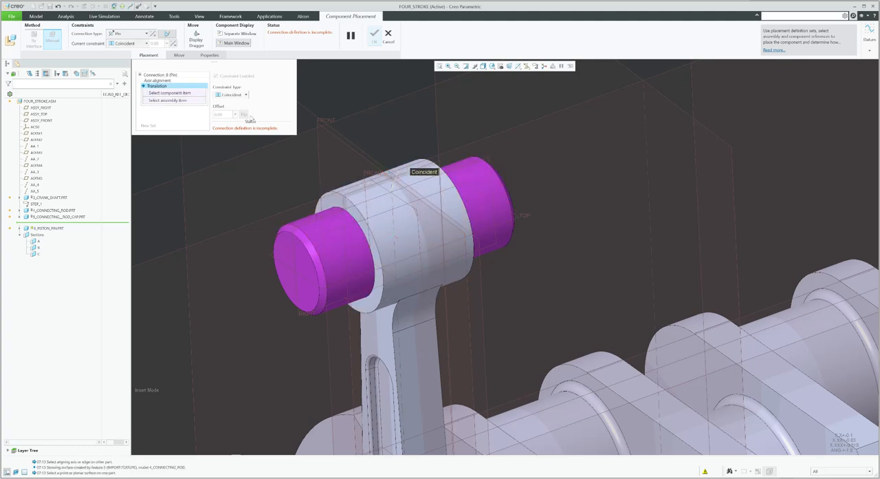
Constrain translation by aligning the pin's FRONT datum plane with the connecting rod's FRONT plane, and confirm the placement
{"action": "left_click", "coordinate": [367, 170]}
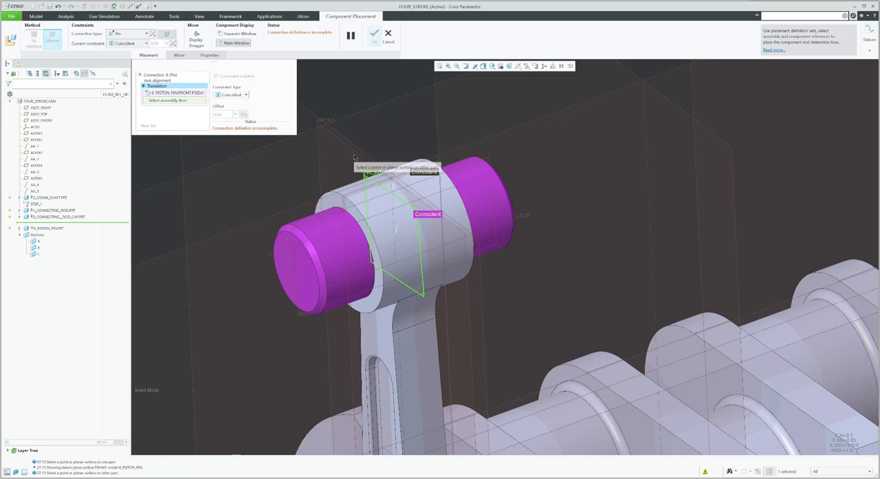
{"action": "scroll", "coordinate": [348, 145], "scroll_direction": "down", "scroll_amount": 2}
{"action": "scroll", "coordinate": [348, 145], "scroll_direction": "down", "scroll_amount": 2}
{"action": "left_click", "coordinate": [380, 244]}
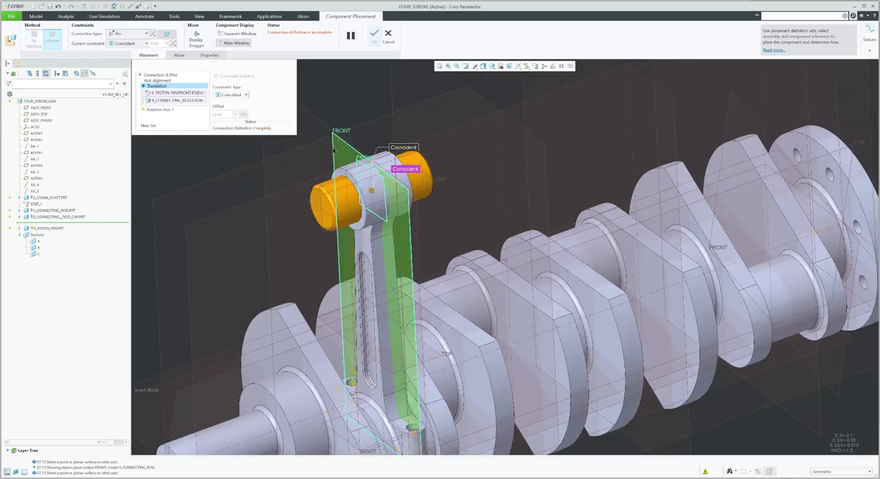
{"action": "left_click", "coordinate": [373, 38]}
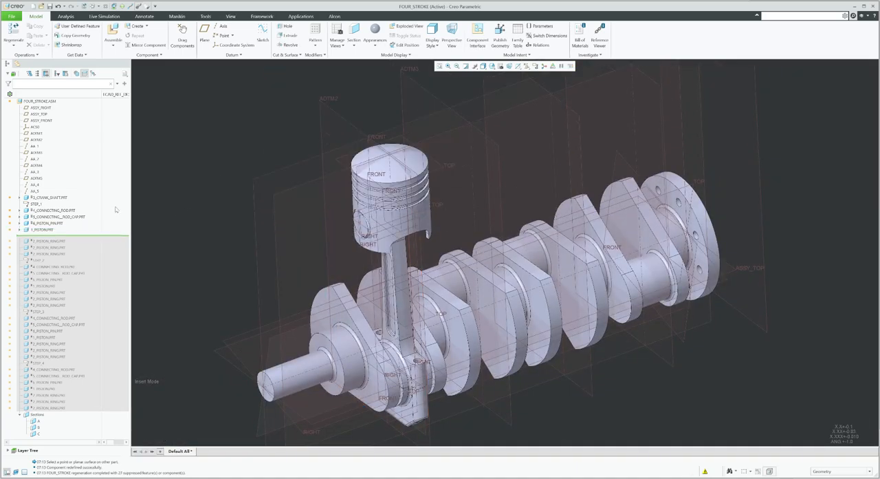
Edit the piston's placement and set its connection type to Pin
{"action": "right_click", "coordinate": [45, 230]}
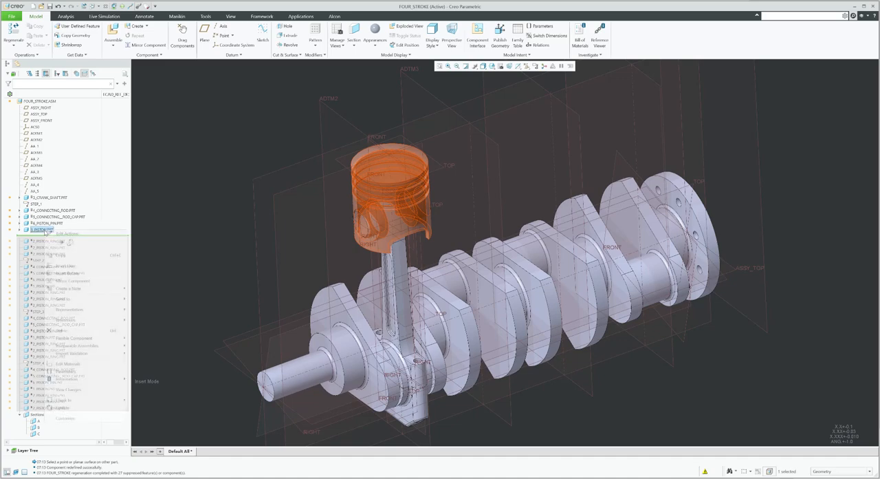
{"action": "left_click", "coordinate": [67, 210]}
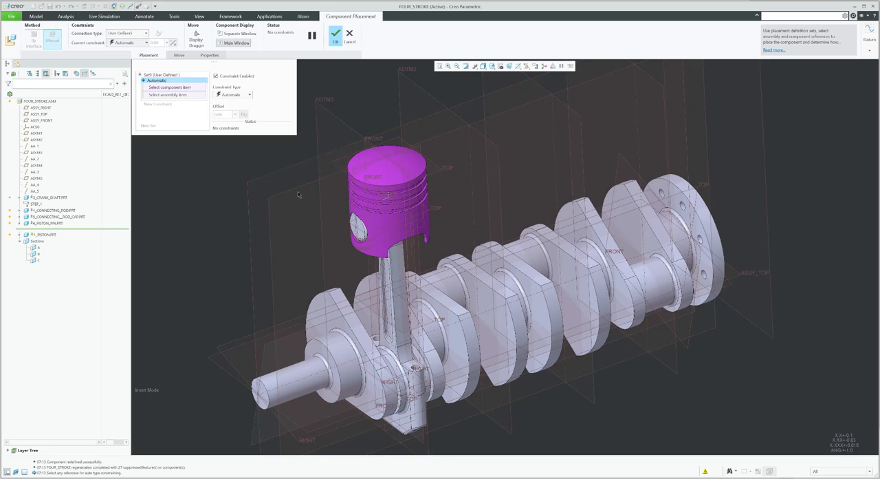
{"action": "scroll", "coordinate": [703, 397], "scroll_direction": "up", "scroll_amount": 1}
{"action": "scroll", "coordinate": [382, 204], "scroll_direction": "down", "scroll_amount": 2}
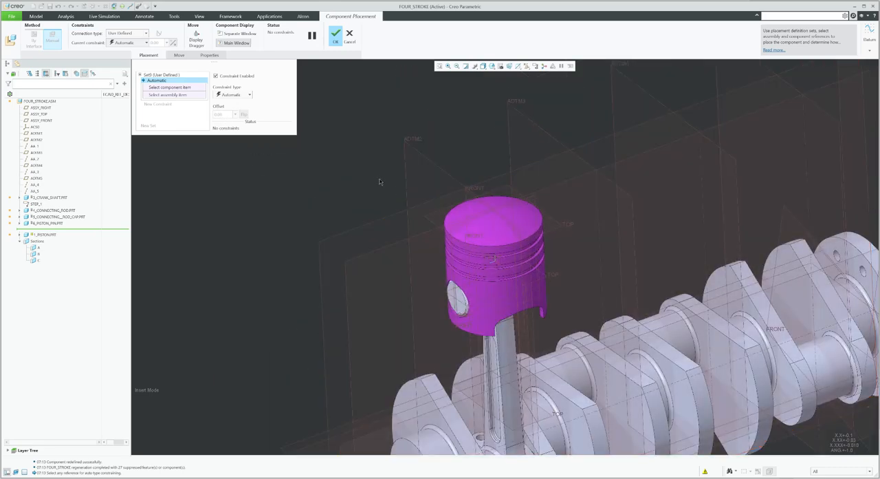
{"action": "scroll", "coordinate": [434, 281], "scroll_direction": "down", "scroll_amount": 3}
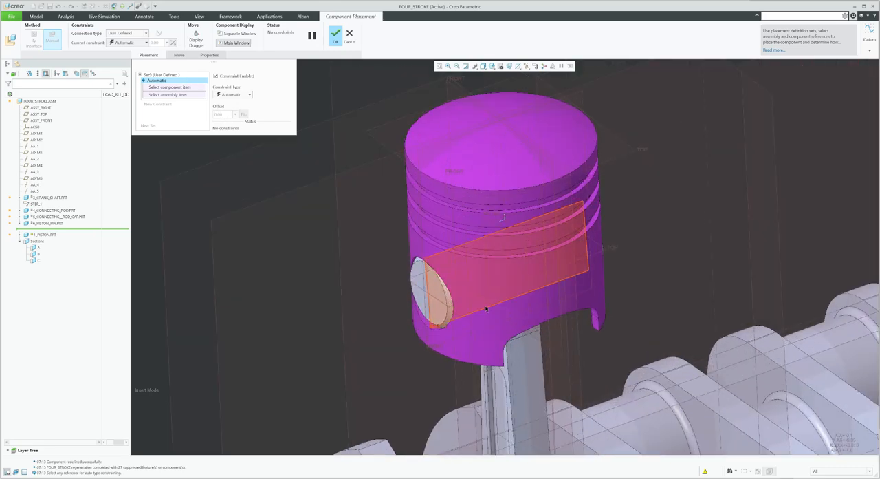
{"action": "scroll", "coordinate": [401, 257], "scroll_direction": "up", "scroll_amount": 3}
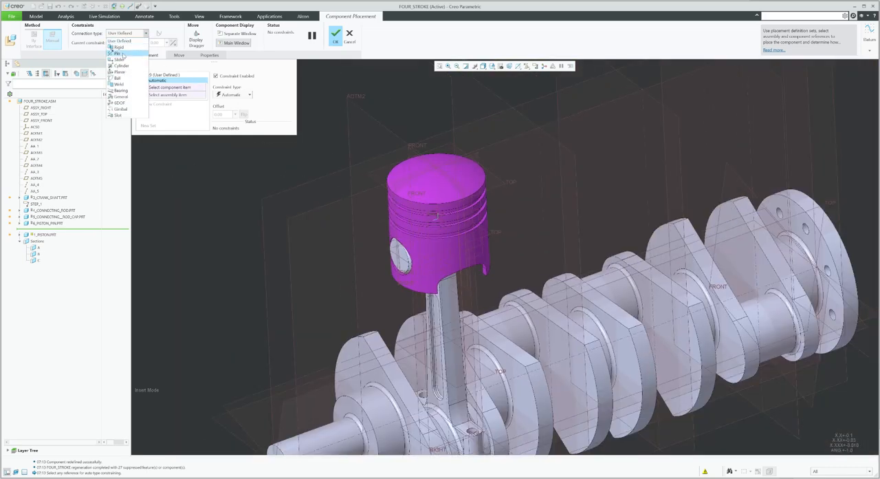
{"action": "left_click", "coordinate": [118, 53]}
Align the piston's pin-hole surface with the piston pin's cylindrical surface for the Pin axis alignment
{"action": "scroll", "coordinate": [428, 258], "scroll_direction": "down", "scroll_amount": 3}
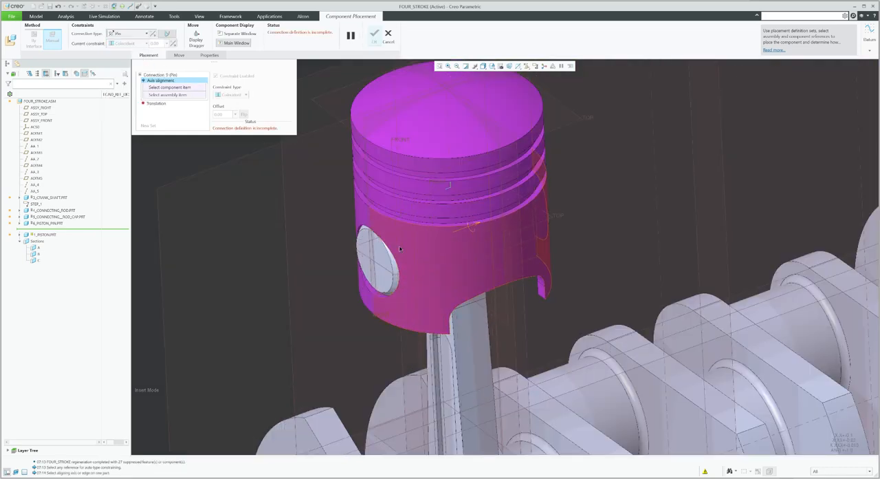
{"action": "scroll", "coordinate": [395, 309], "scroll_direction": "down", "scroll_amount": 5}
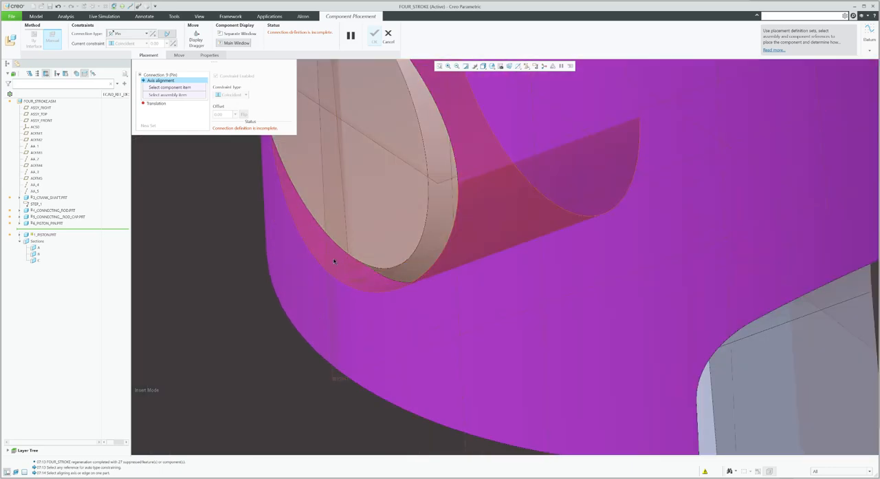
{"action": "left_click", "coordinate": [362, 216]}
{"action": "scroll", "coordinate": [509, 193], "scroll_direction": "up", "scroll_amount": 6}
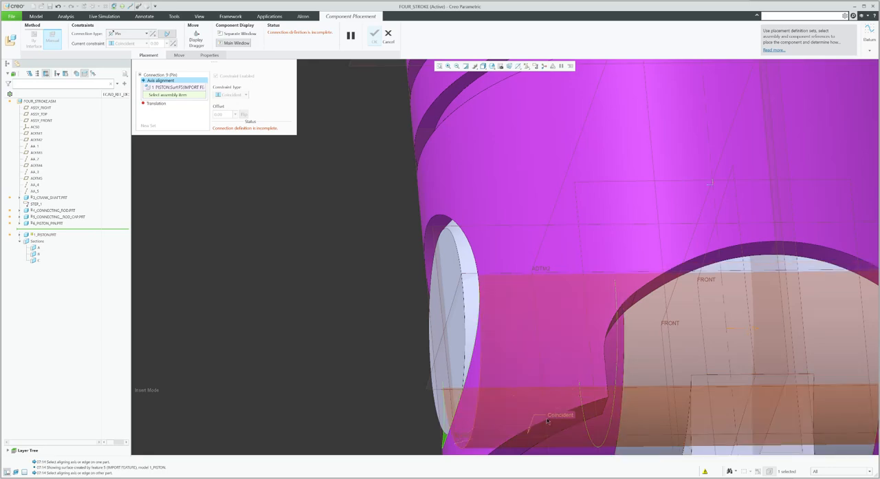
{"action": "scroll", "coordinate": [521, 302], "scroll_direction": "up", "scroll_amount": 5}
{"action": "scroll", "coordinate": [509, 297], "scroll_direction": "down", "scroll_amount": 5}
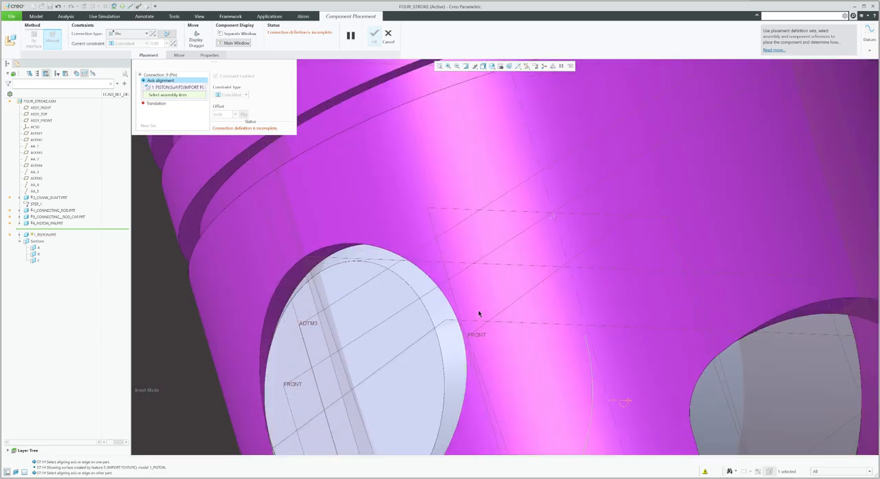
{"action": "left_click", "coordinate": [477, 298]}
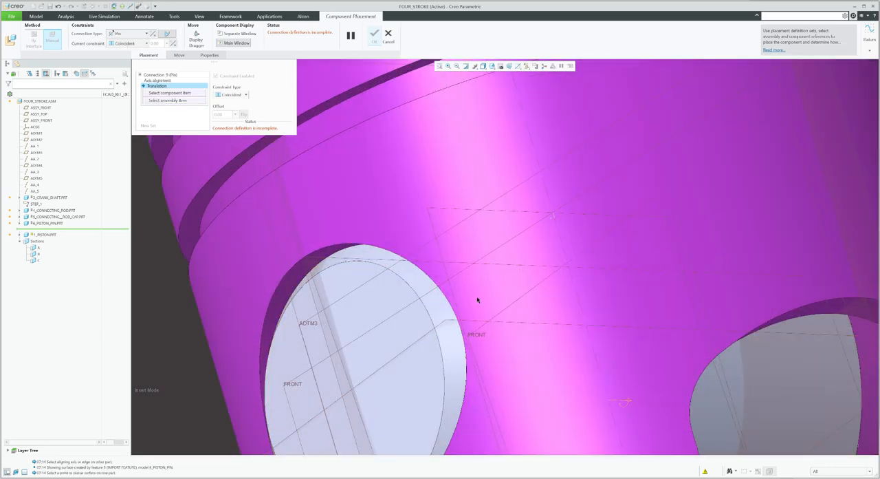
Constrain translation by aligning the piston's FRONT plane with the piston pin's FRONT plane
{"action": "scroll", "coordinate": [478, 298], "scroll_direction": "up", "scroll_amount": 8}
{"action": "scroll", "coordinate": [492, 207], "scroll_direction": "down", "scroll_amount": 4}
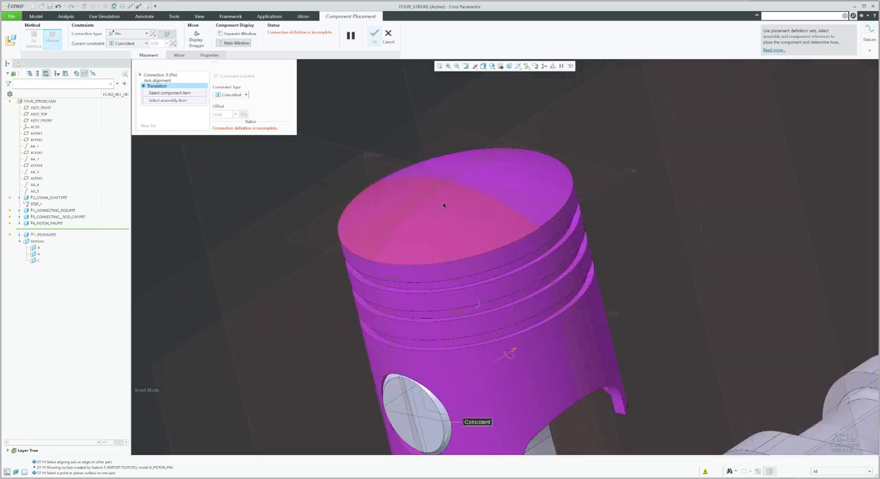
{"action": "left_click", "coordinate": [373, 163]}
{"action": "scroll", "coordinate": [405, 199], "scroll_direction": "up", "scroll_amount": 4}
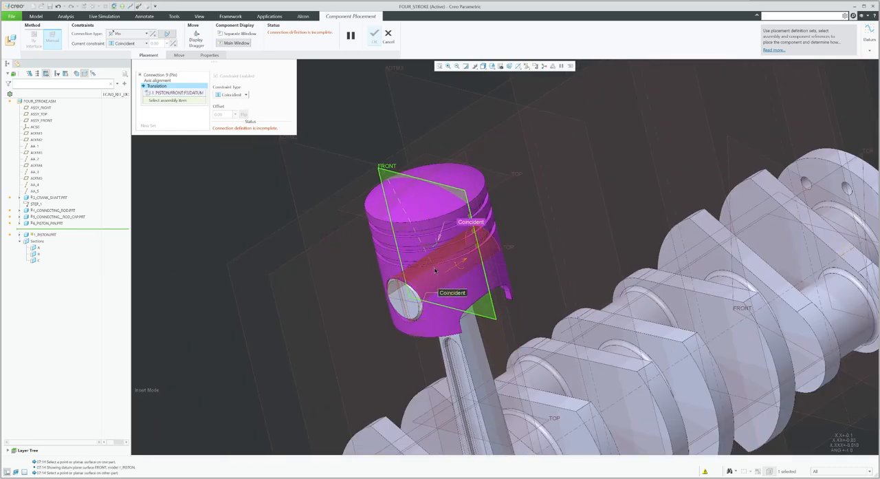
{"action": "middle_click_drag", "start_coordinate": [436, 259], "coordinate": [405, 264]}
{"action": "middle_click_drag", "start_coordinate": [481, 264], "coordinate": [454, 239]}
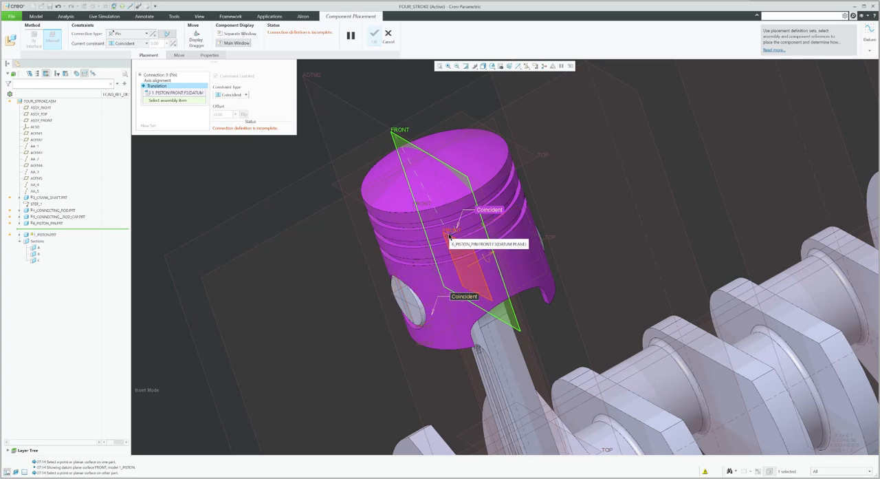
{"action": "left_click", "coordinate": [449, 237]}
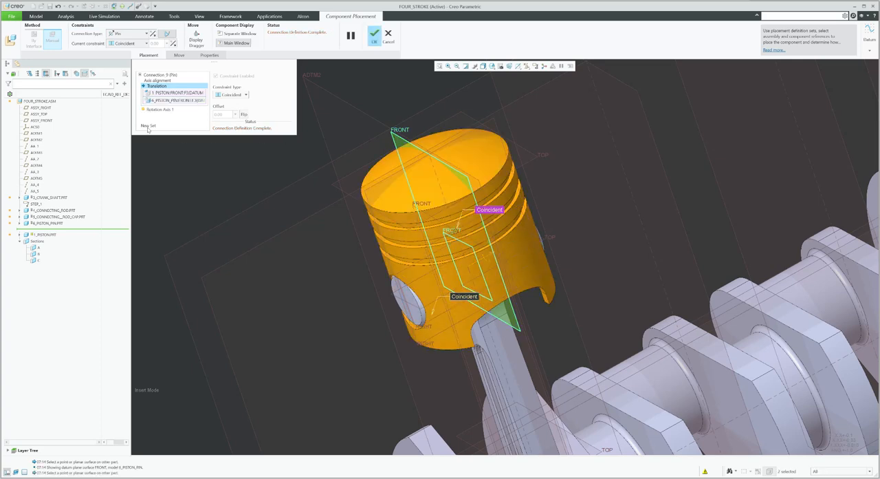
Add a new Cylinder connection set aligning the assembly axis AA_1 with the piston's axis A_1
{"action": "left_click", "coordinate": [148, 127]}
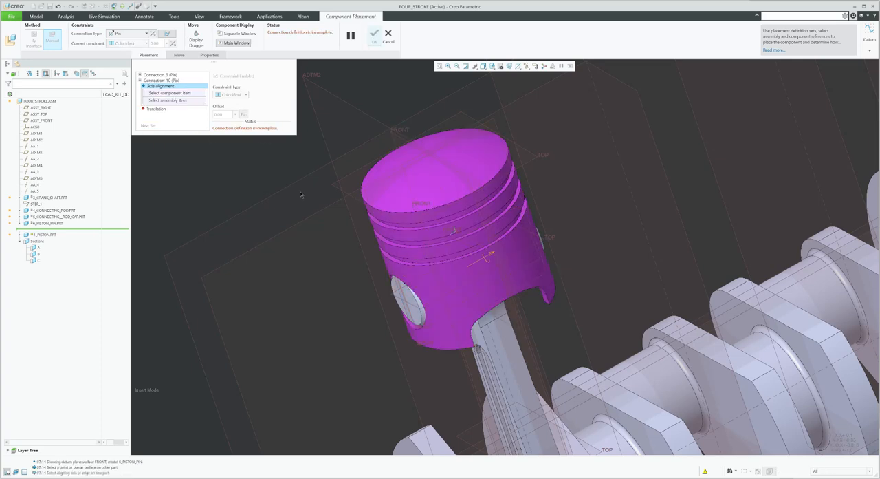
{"action": "scroll", "coordinate": [397, 257], "scroll_direction": "up", "scroll_amount": 4}
{"action": "middle_click_drag", "start_coordinate": [396, 258], "coordinate": [423, 262]}
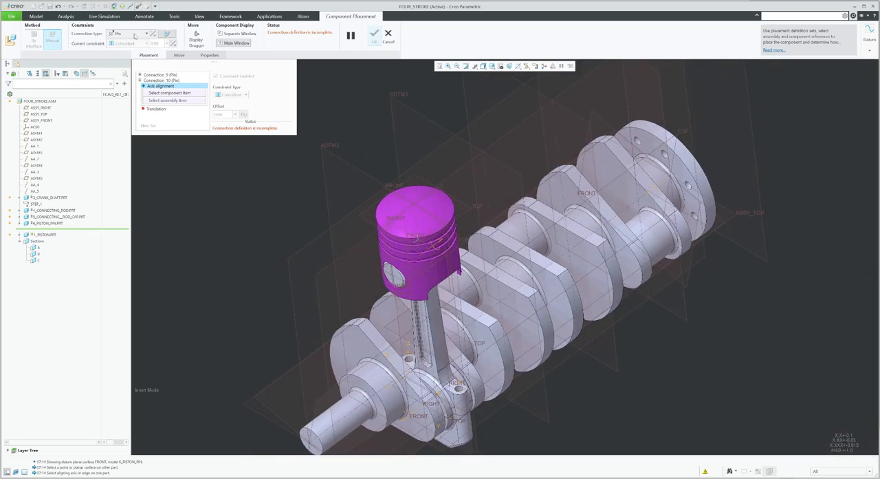
{"action": "left_click", "coordinate": [135, 35]}
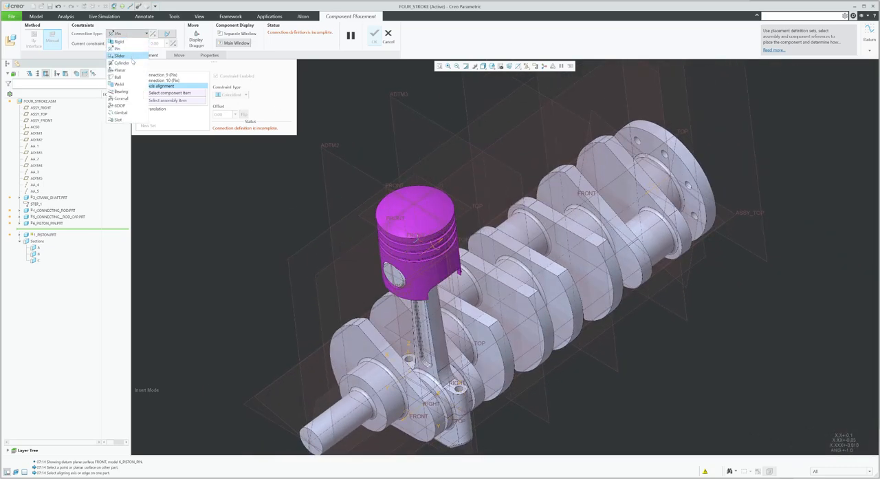
{"action": "left_click", "coordinate": [131, 64]}
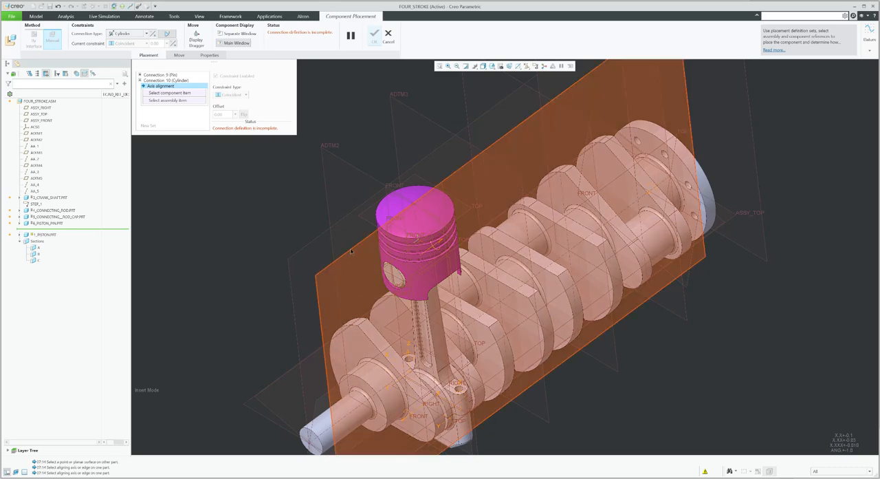
{"action": "middle_click_drag", "start_coordinate": [397, 260], "coordinate": [392, 243]}
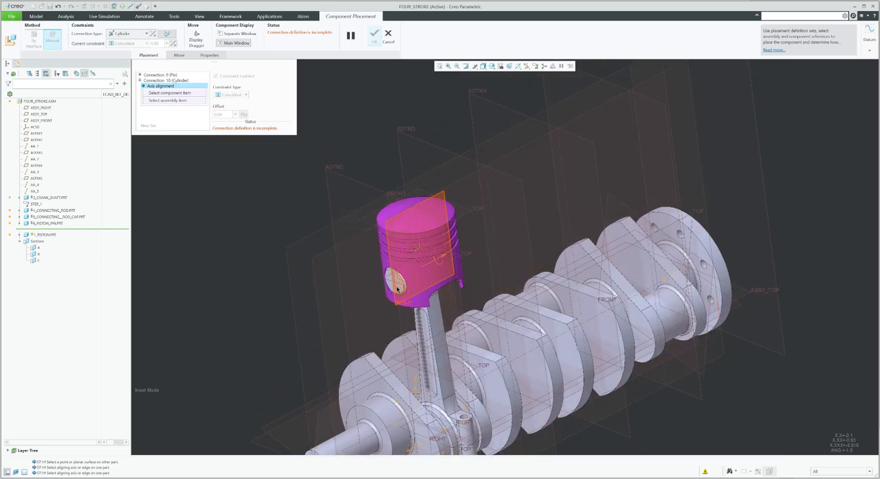
{"action": "left_click", "coordinate": [414, 214]}
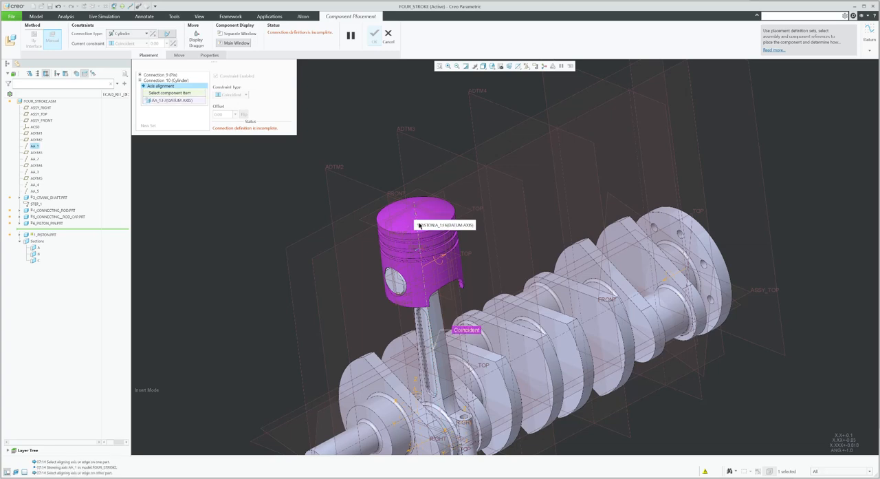
{"action": "left_click", "coordinate": [419, 228]}
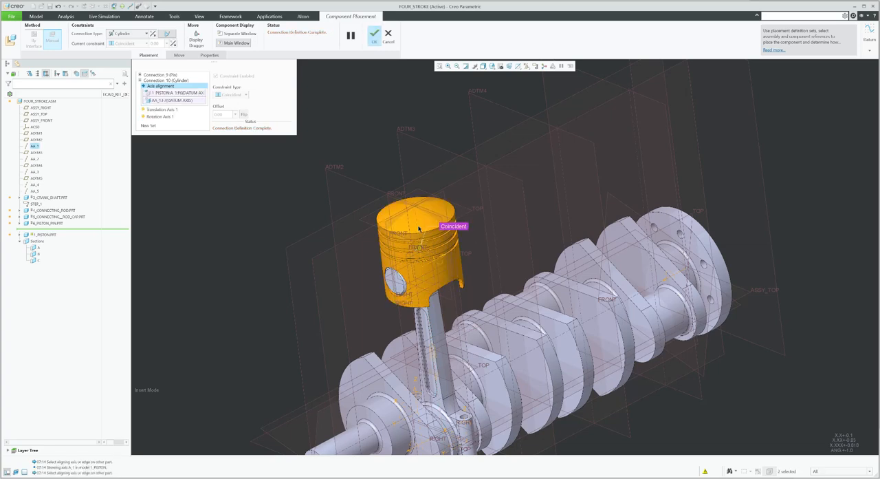
{"action": "scroll", "coordinate": [417, 351], "scroll_direction": "down", "scroll_amount": 2}
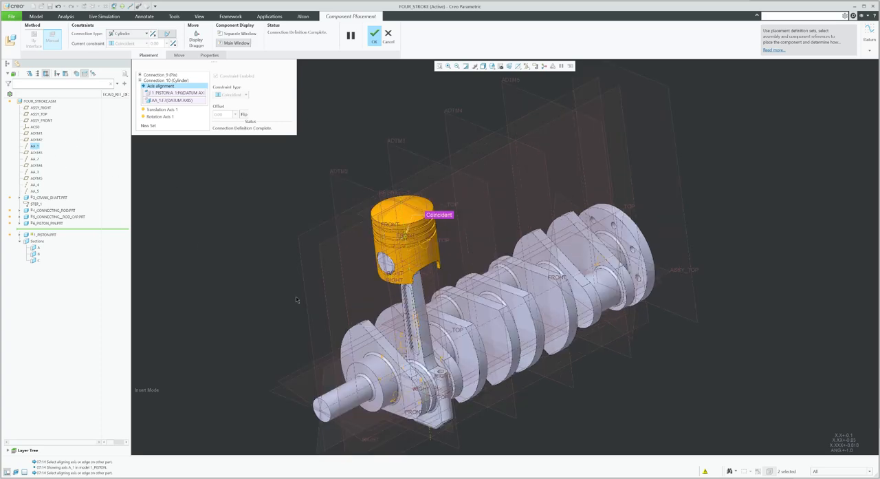
Finish the piston's placement, applying its Pin and Cylinder connection sets
{"action": "scroll", "coordinate": [358, 298], "scroll_direction": "down", "scroll_amount": 2}
{"action": "mouse_move", "coordinate": [389, 216]}
{"action": "middle_mouse_down"}
{"action": "mouse_move", "coordinate": [371, 210]}
{"action": "mouse_move", "coordinate": [372, 198]}
{"action": "middle_mouse_up"}
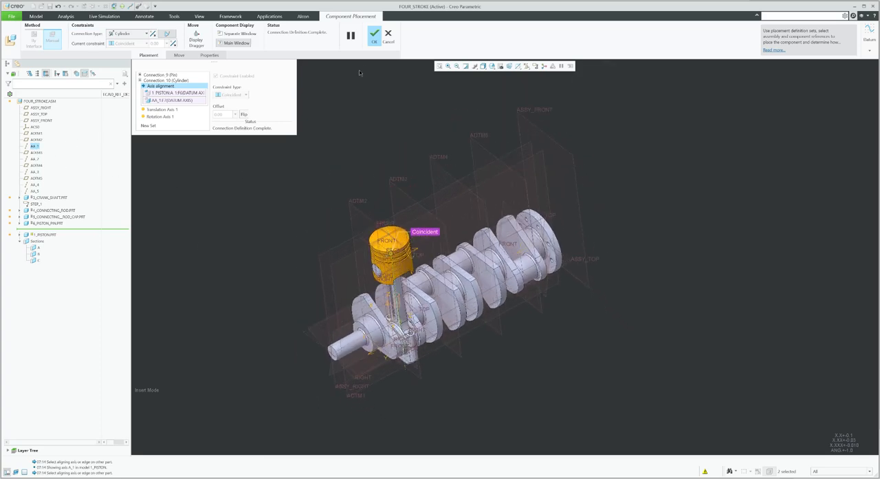
{"action": "left_click", "coordinate": [374, 35]}
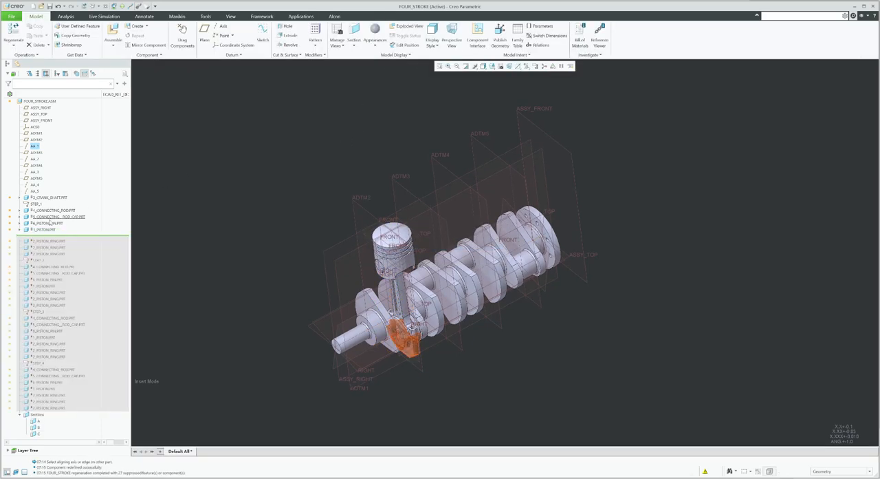
Exit insert mode in the model tree, resuming the suppressed features and components
{"action": "right_click", "coordinate": [58, 235]}
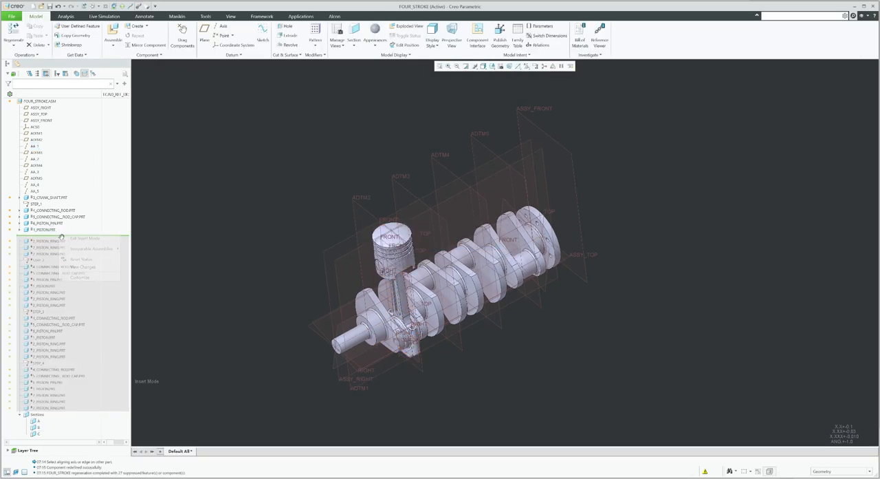
{"action": "left_click", "coordinate": [78, 239]}
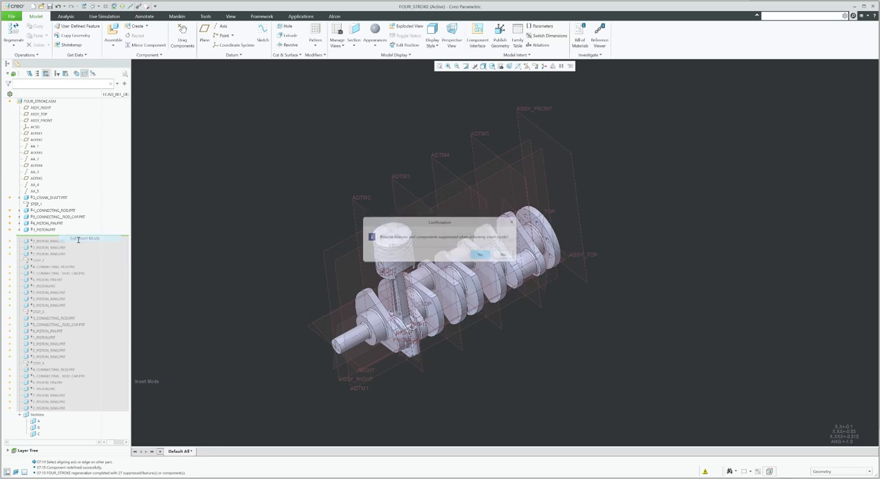
{"action": "left_click", "coordinate": [481, 256]}
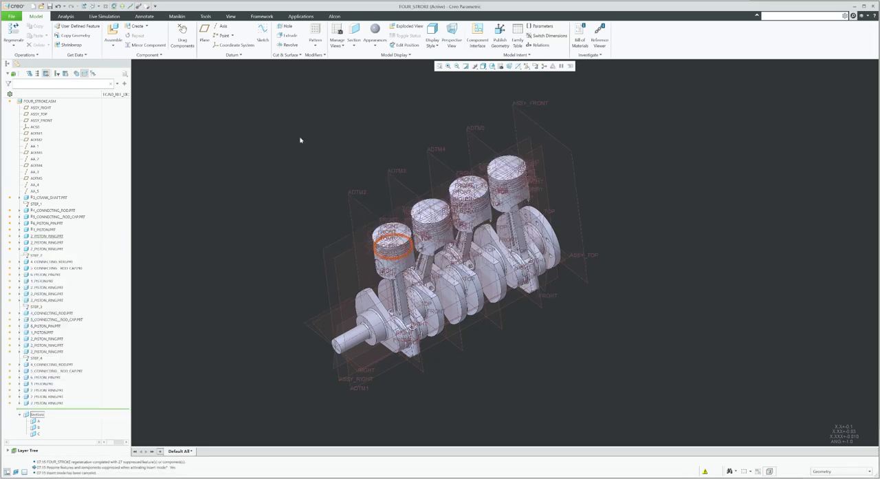
Turn off the datum plane display in the graphics area
{"action": "left_click", "coordinate": [527, 66]}
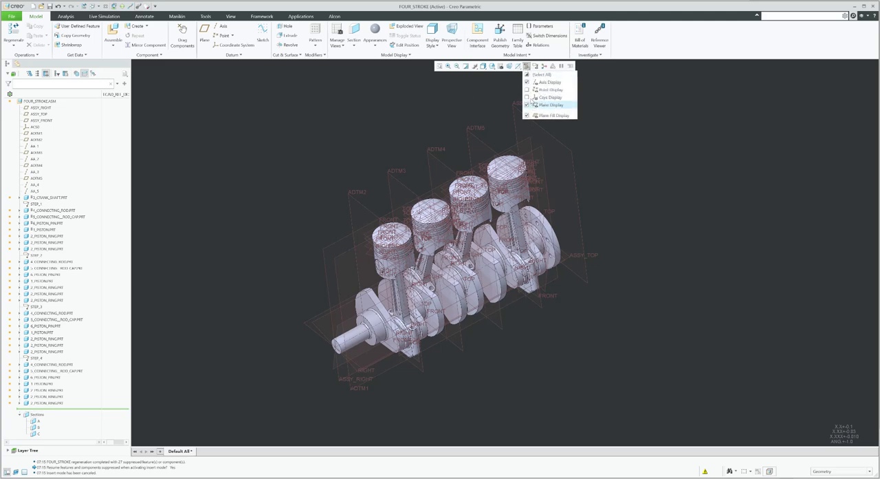
{"action": "left_click", "coordinate": [536, 108]}
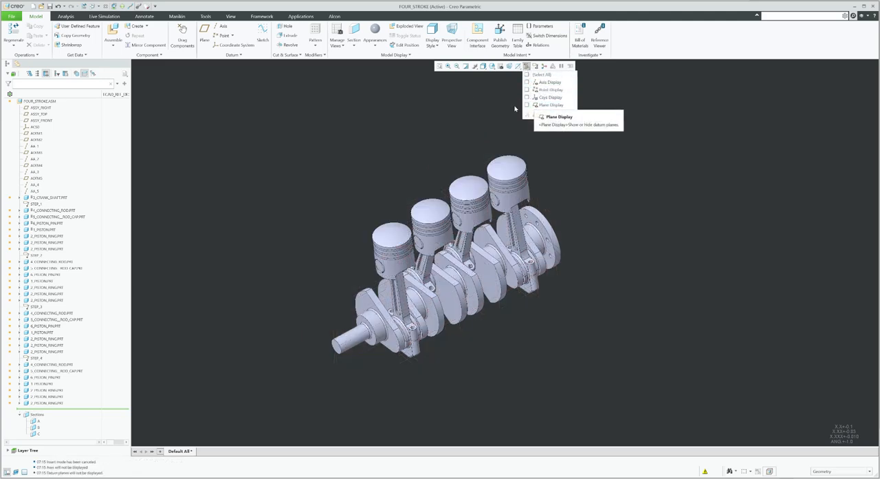
{"action": "scroll", "coordinate": [422, 235], "scroll_direction": "up", "scroll_amount": 4}
{"action": "scroll", "coordinate": [330, 186], "scroll_direction": "down", "scroll_amount": 3}
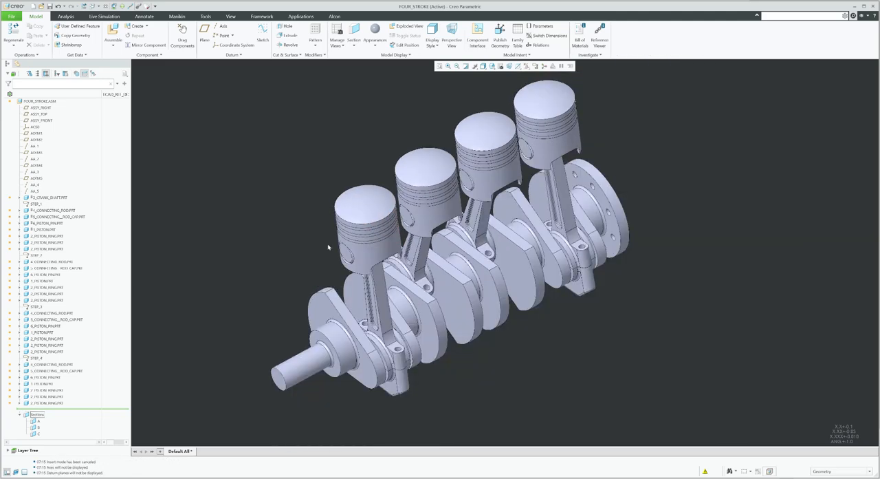
Edit the placement of the first piston ring and set its connection type to General
{"action": "scroll", "coordinate": [328, 240], "scroll_direction": "up", "scroll_amount": 3}
{"action": "right_click", "coordinate": [55, 238]}
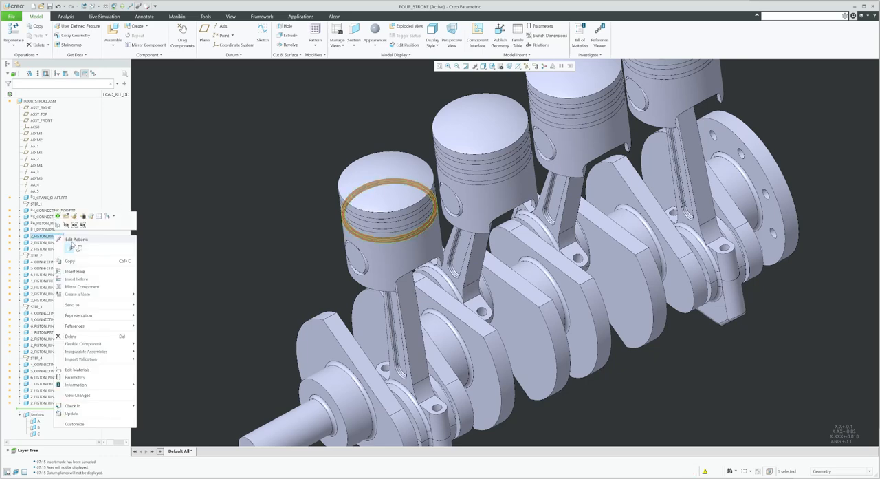
{"action": "left_click", "coordinate": [75, 218]}
{"action": "scroll", "coordinate": [369, 236], "scroll_direction": "up", "scroll_amount": 5}
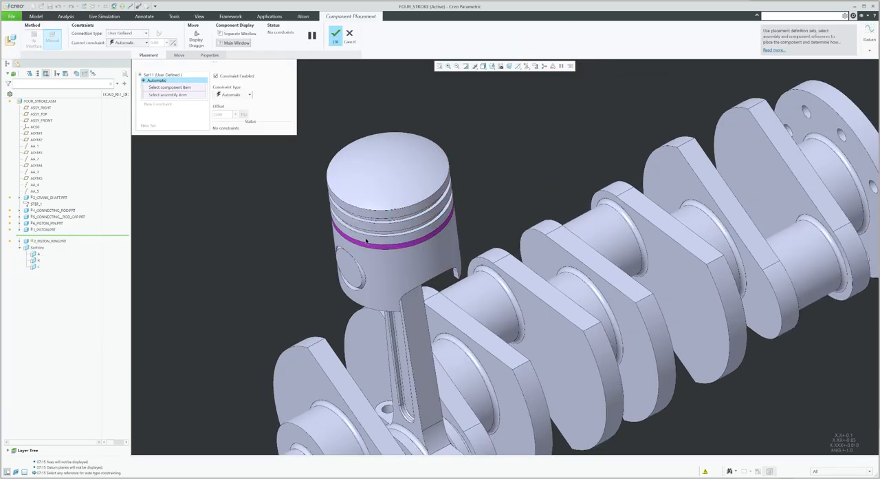
{"action": "left_click", "coordinate": [141, 33]}
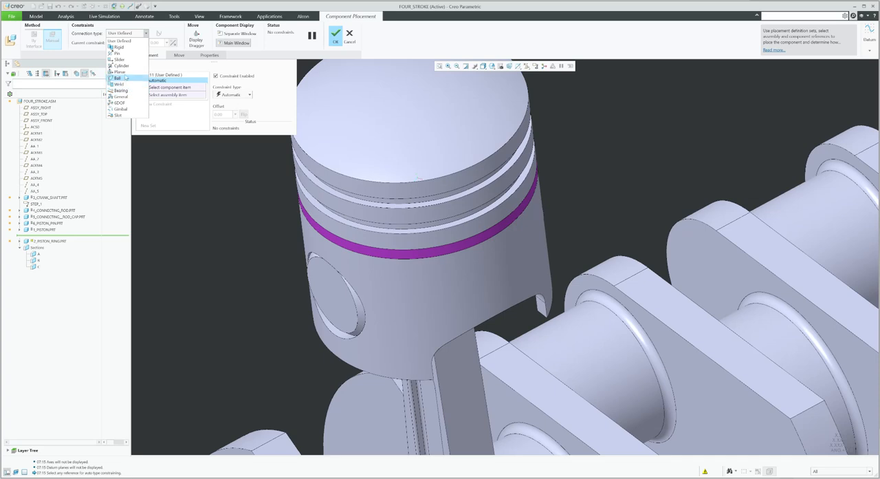
{"action": "left_click", "coordinate": [128, 97]}
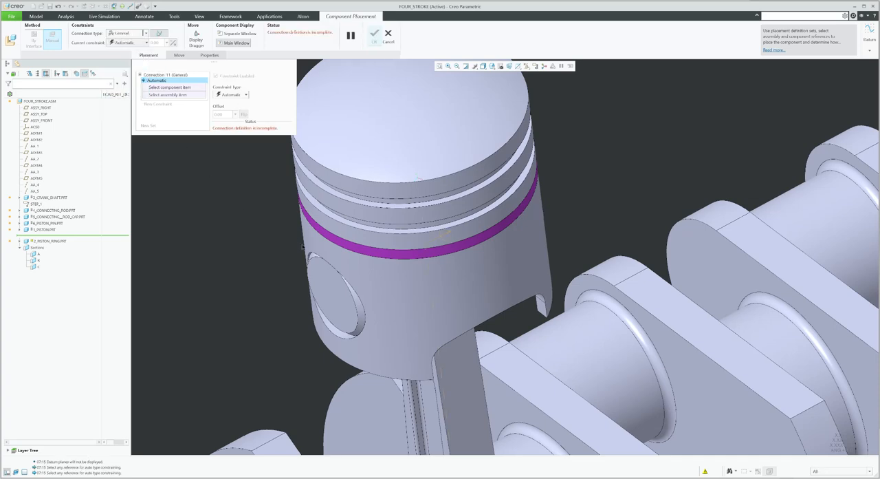
Make the ring's surfaces coincident with the first piston groove's surfaces and apply the placement
{"action": "left_click", "coordinate": [354, 249]}
{"action": "left_click", "coordinate": [350, 256]}
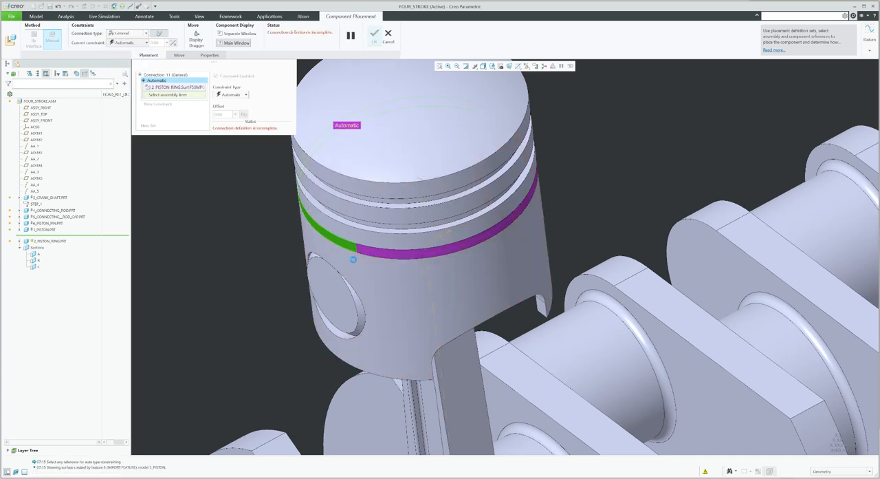
{"action": "left_click", "coordinate": [160, 105]}
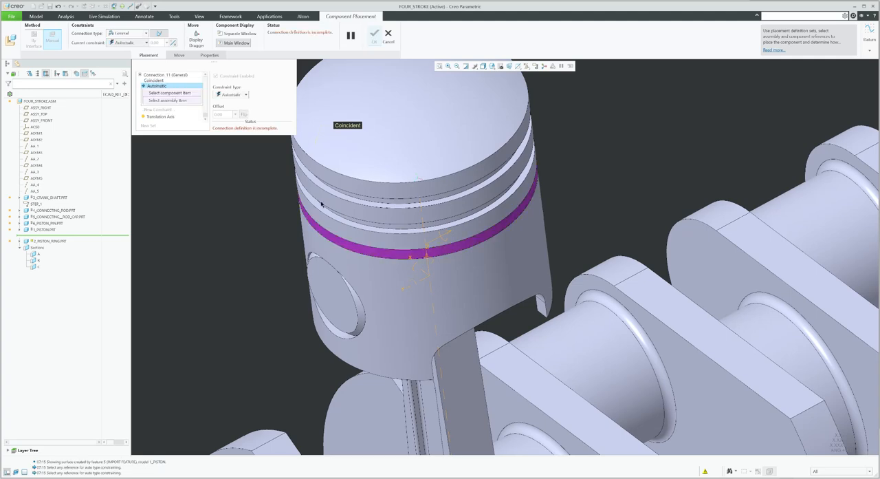
{"action": "scroll", "coordinate": [351, 215], "scroll_direction": "up", "scroll_amount": 4}
{"action": "right_click", "coordinate": [350, 215]}
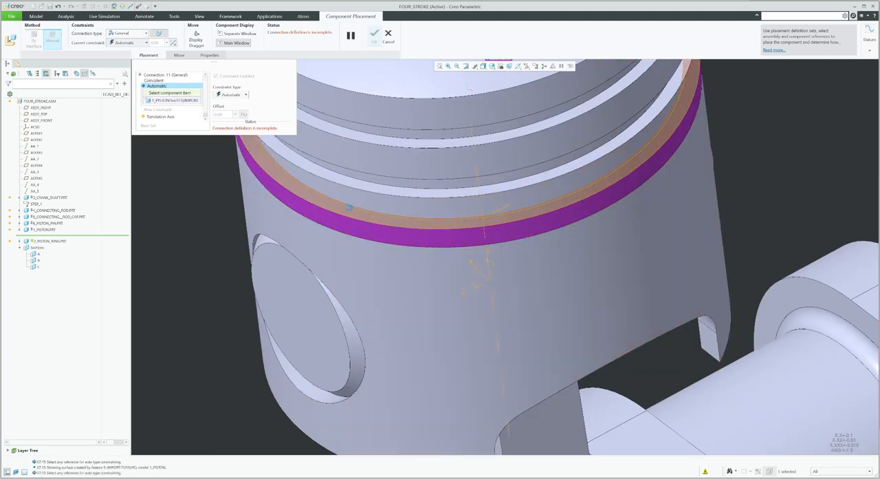
{"action": "left_click", "coordinate": [350, 208]}
{"action": "middle_click", "coordinate": [349, 207]}
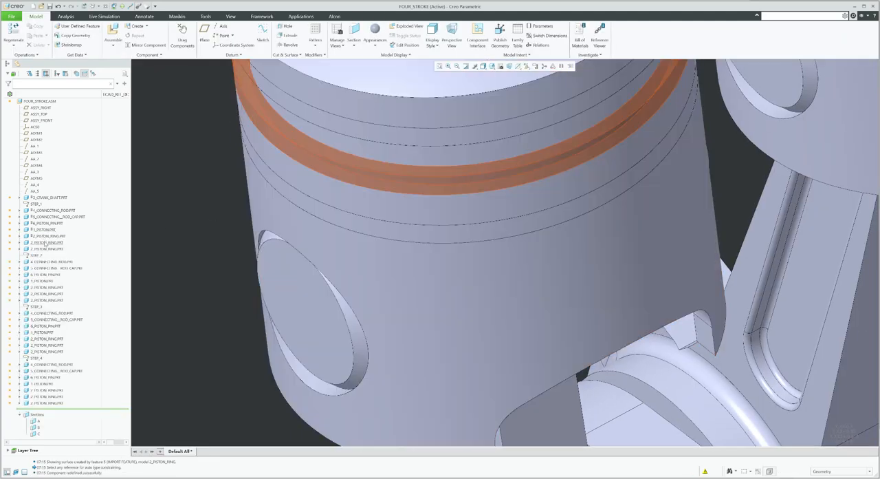
Edit the placement of the second piston ring and set its connection type to General
{"action": "left_click", "coordinate": [44, 244]}
{"action": "left_click", "coordinate": [66, 222]}
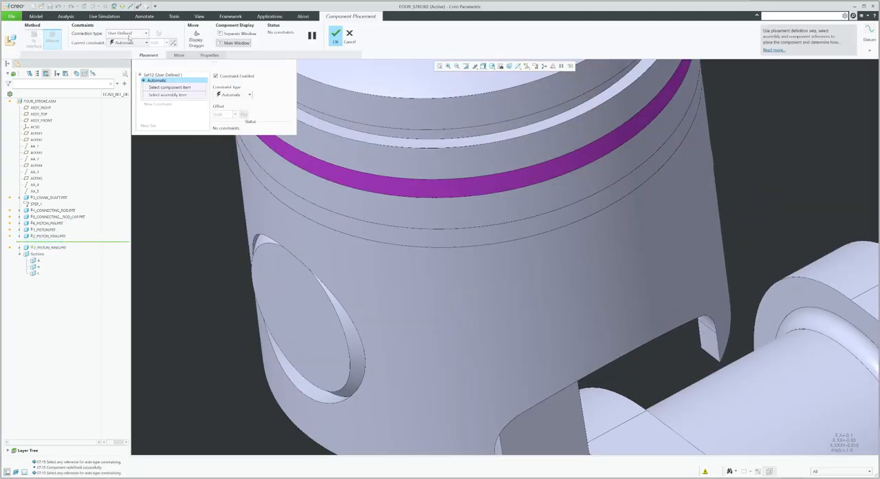
{"action": "left_click", "coordinate": [128, 33]}
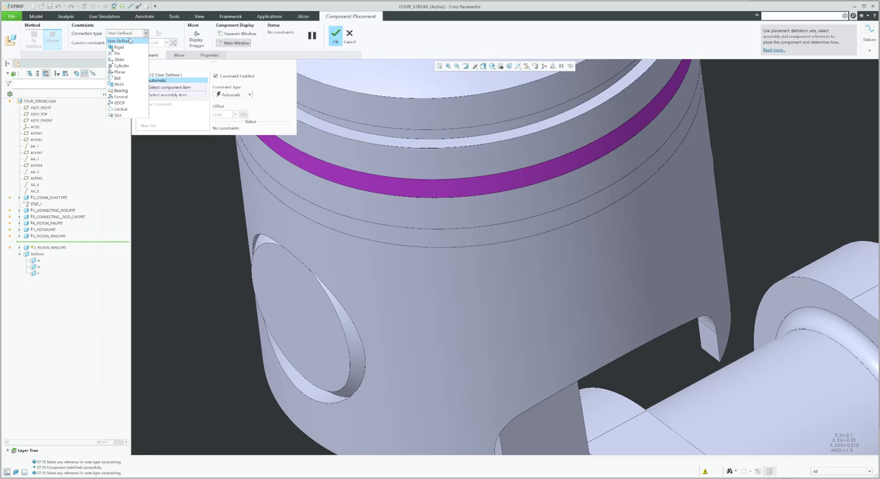
{"action": "left_click", "coordinate": [135, 97]}
Make the second ring's surface coincident with its piston groove surface and apply the placement
{"action": "left_click", "coordinate": [331, 174]}
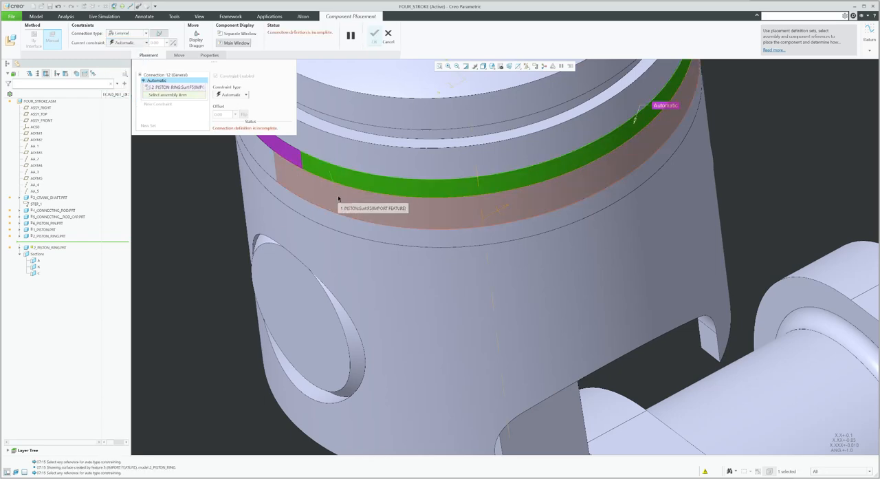
{"action": "left_click", "coordinate": [338, 199]}
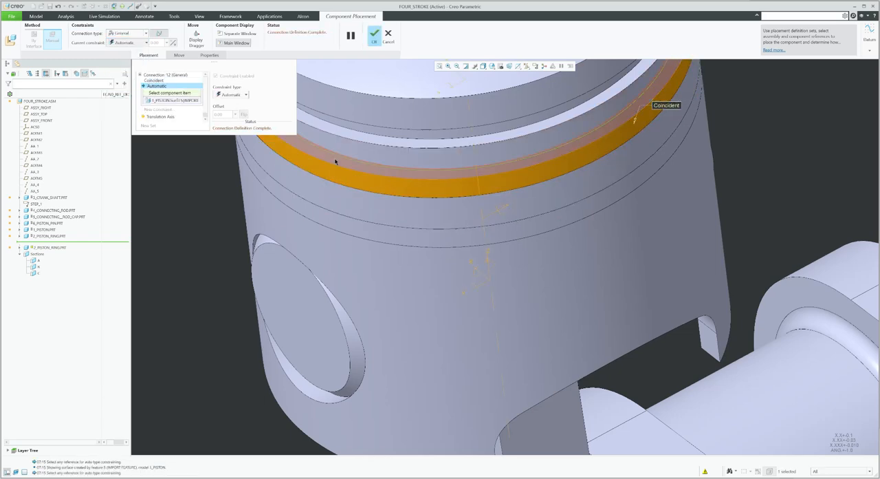
{"action": "left_click", "coordinate": [333, 172]}
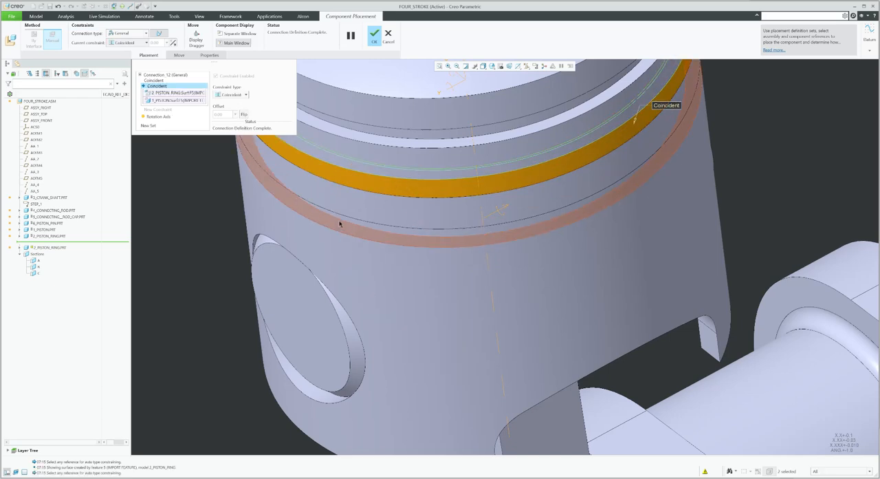
{"action": "scroll", "coordinate": [339, 224], "scroll_direction": "up", "scroll_amount": 3}
{"action": "left_click", "coordinate": [374, 35]}
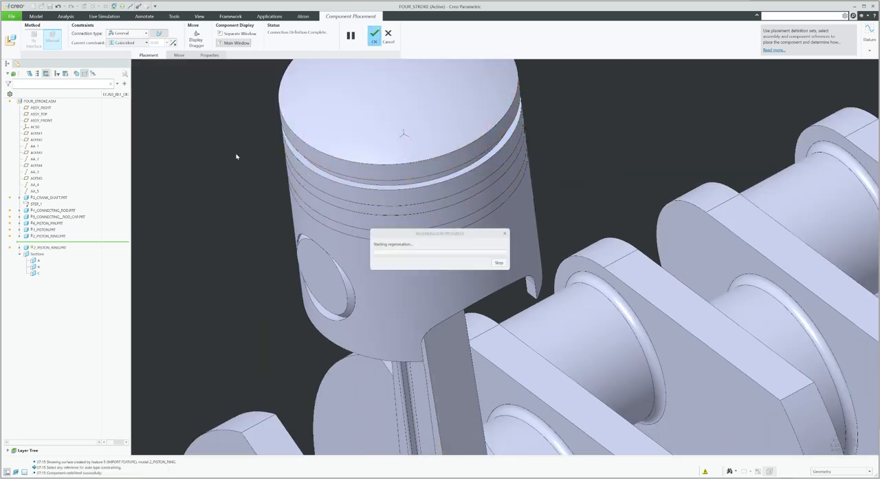
Edit the placement of the third piston ring and set its connection type to General
{"action": "left_click", "coordinate": [50, 249]}
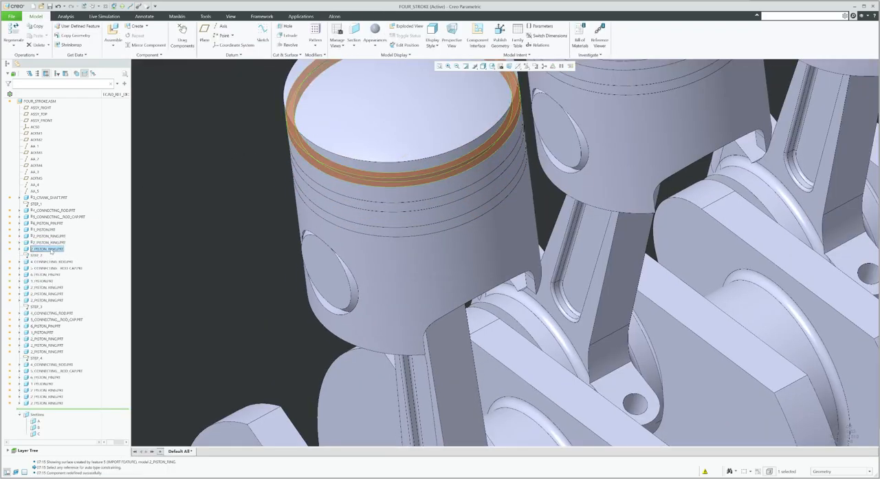
{"action": "right_click", "coordinate": [50, 251]}
{"action": "left_click", "coordinate": [76, 231]}
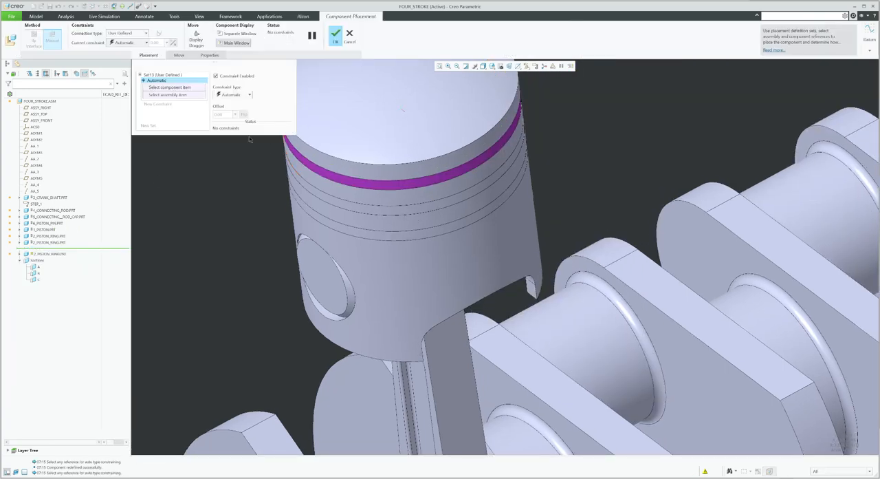
{"action": "left_click", "coordinate": [134, 34]}
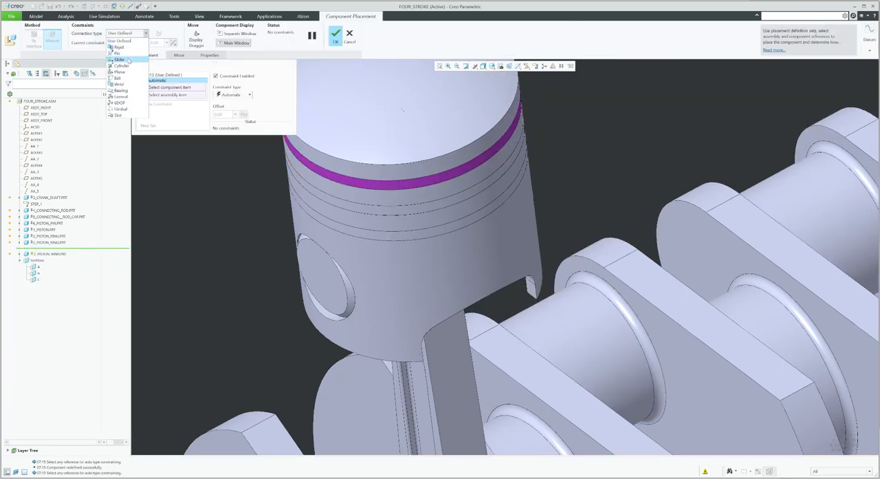
{"action": "left_click", "coordinate": [120, 96]}
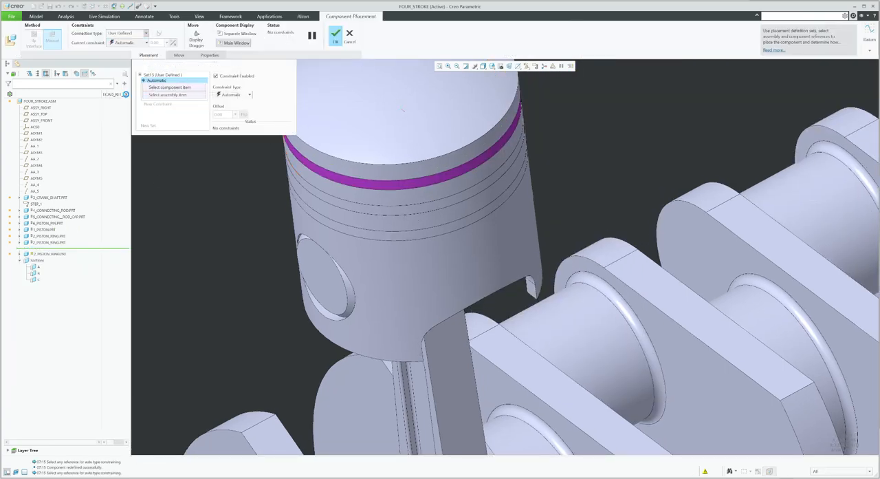
Make the third ring's surfaces coincident with the top piston groove's surfaces and apply the placement
{"action": "left_click", "coordinate": [345, 180]}
{"action": "left_click", "coordinate": [347, 176]}
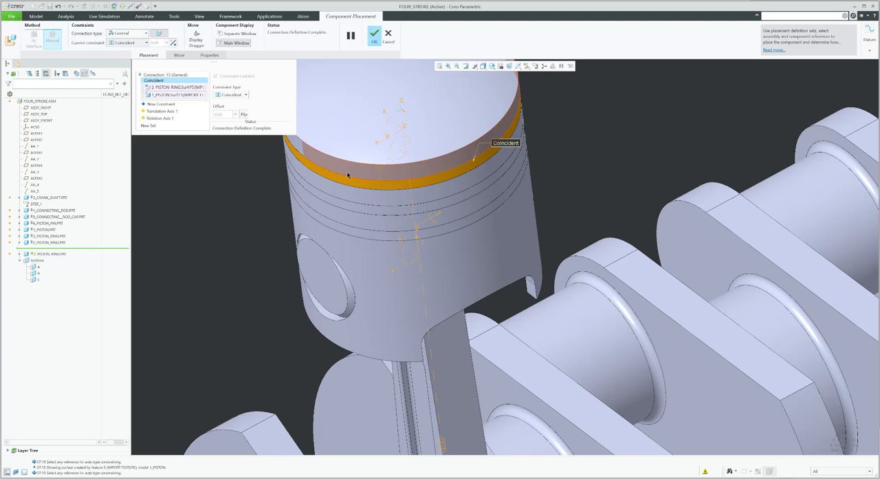
{"action": "left_click", "coordinate": [347, 174]}
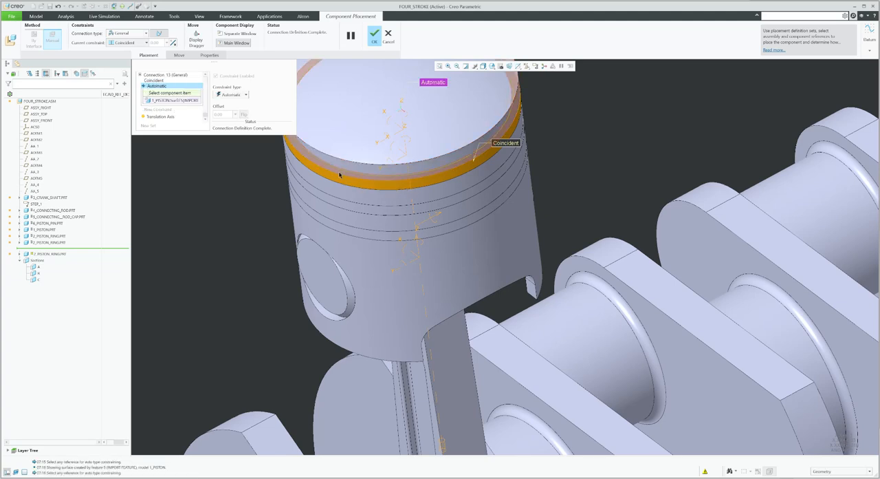
{"action": "left_click", "coordinate": [339, 174]}
{"action": "middle_click", "coordinate": [345, 200]}
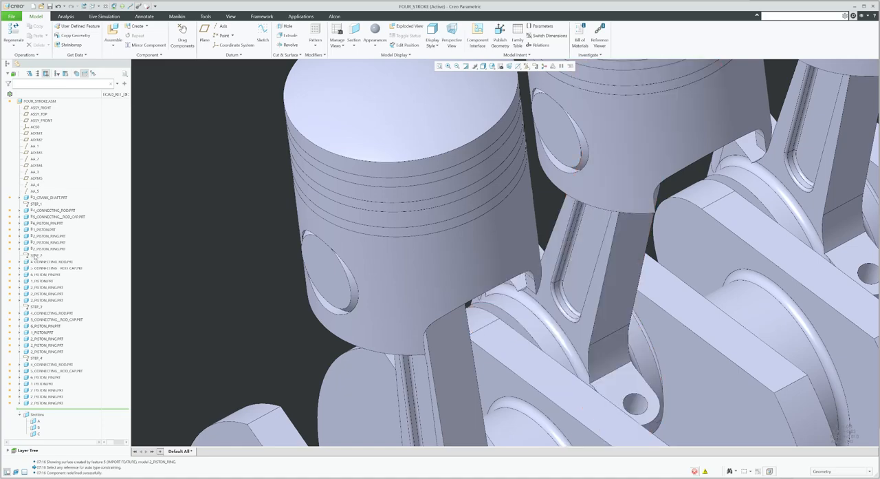
Move the insert point to just after STEP_2 in the model tree
{"action": "right_click", "coordinate": [34, 255]}
{"action": "left_click", "coordinate": [58, 269]}
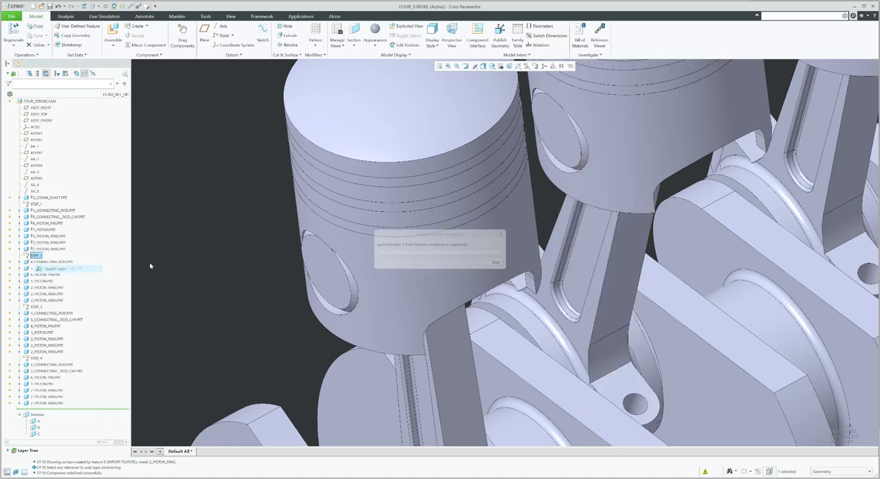
{"action": "scroll", "coordinate": [417, 240], "scroll_direction": "down", "scroll_amount": 5}
{"action": "scroll", "coordinate": [462, 235], "scroll_direction": "up", "scroll_amount": 4}
{"action": "scroll", "coordinate": [471, 243], "scroll_direction": "down", "scroll_amount": 4}
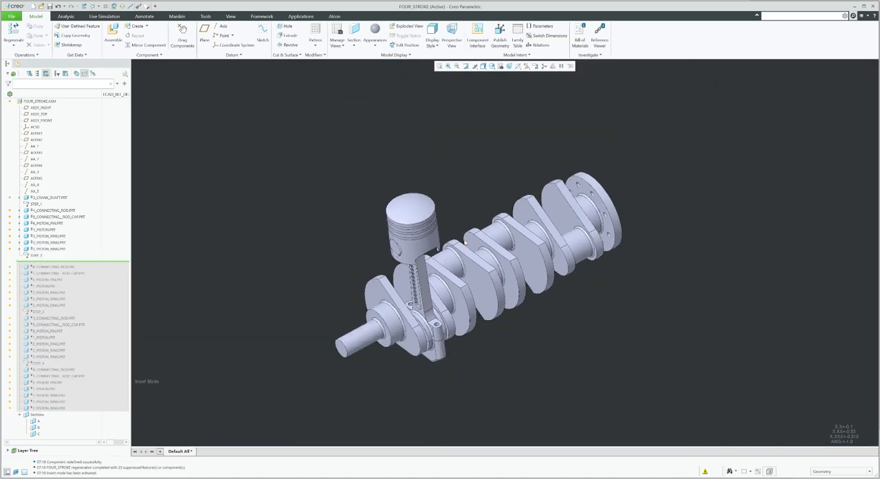
Drag the crankshaft with Drag Components to test the first cylinder's mechanism motion, then close the dialog
{"action": "middle_click_drag", "start_coordinate": [474, 245], "coordinate": [481, 228]}
{"action": "left_click", "coordinate": [182, 34]}
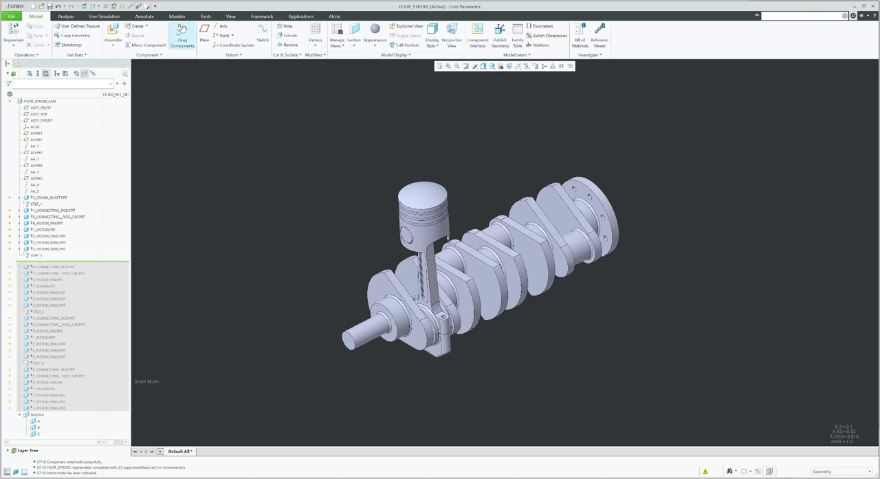
{"action": "left_click", "coordinate": [378, 282]}
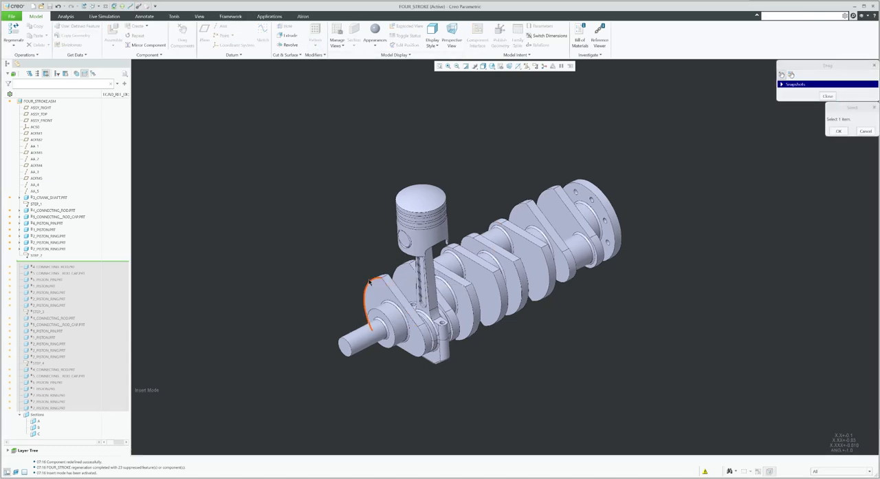
{"action": "left_click", "coordinate": [372, 282]}
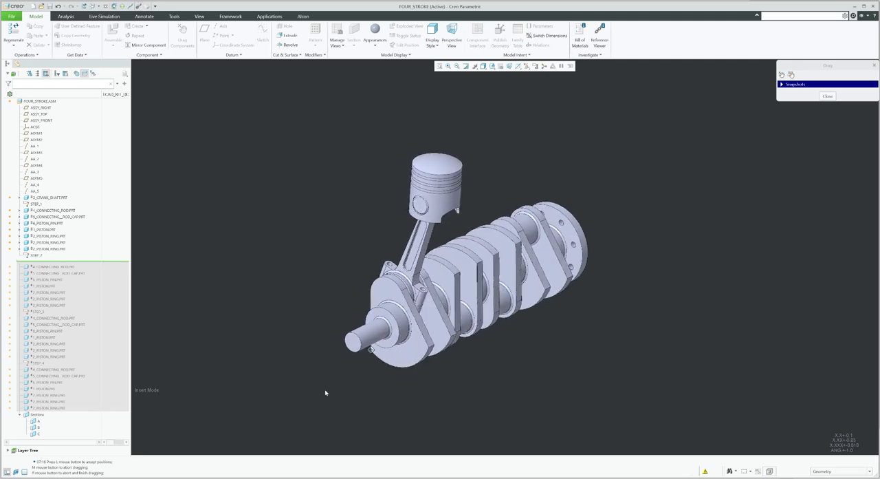
{"action": "middle_click", "coordinate": [350, 226]}
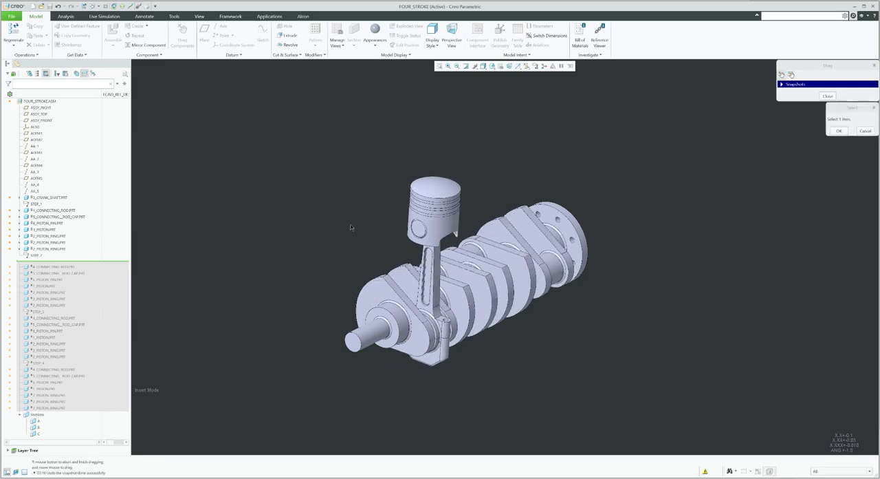
{"action": "middle_click", "coordinate": [351, 225]}
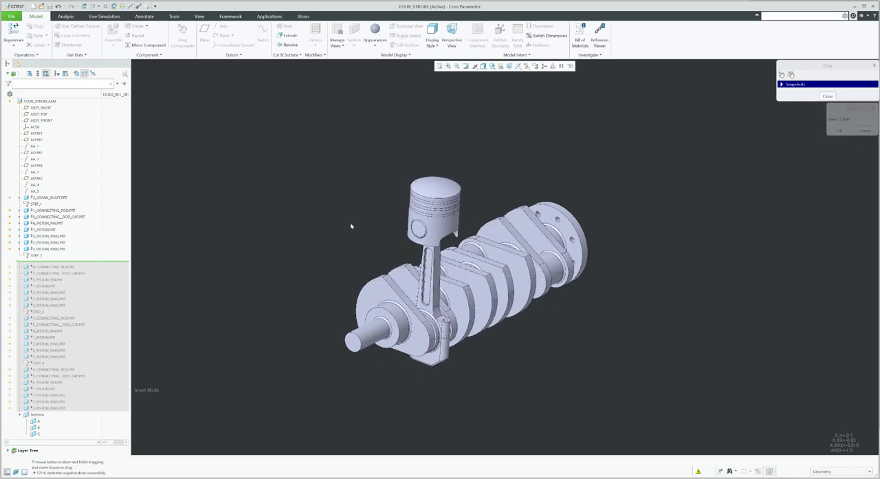
{"action": "left_click", "coordinate": [828, 96]}
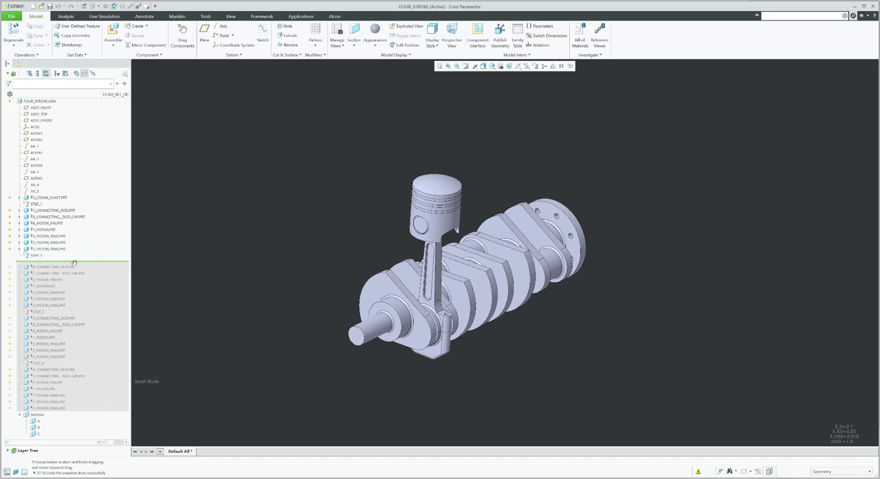
Move the insert point to just before STEP_3 in the model tree
{"action": "left_click_drag", "start_coordinate": [75, 306], "coordinate": [77, 309]}
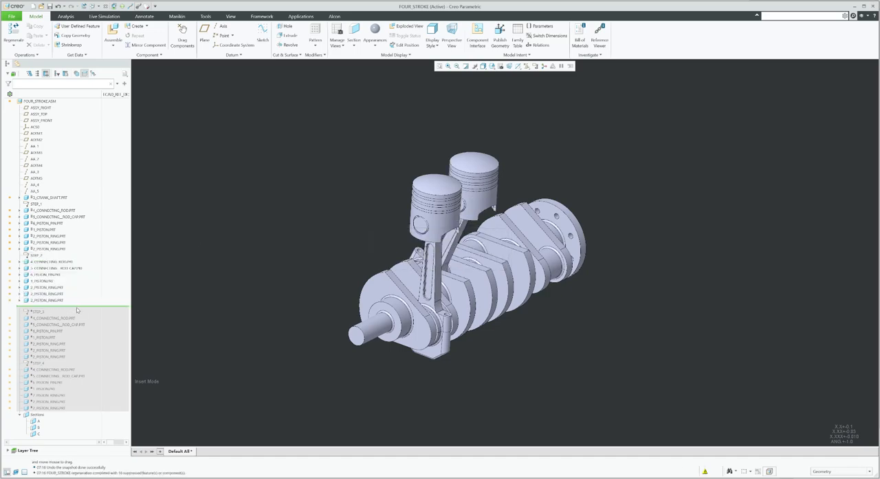
{"action": "middle_click_drag", "start_coordinate": [317, 249], "coordinate": [305, 250]}
{"action": "scroll", "coordinate": [396, 255], "scroll_direction": "down", "scroll_amount": 2}
{"action": "mouse_move", "coordinate": [401, 249]}
{"action": "middle_mouse_down"}
{"action": "mouse_move", "coordinate": [424, 236]}
{"action": "mouse_move", "coordinate": [522, 246]}
{"action": "middle_mouse_up"}
{"action": "scroll", "coordinate": [522, 247], "scroll_direction": "up", "scroll_amount": 3}
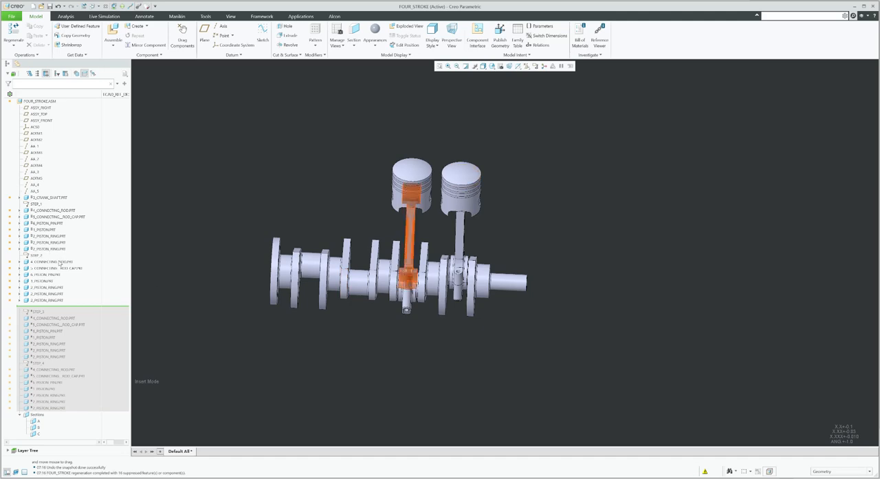
Measure the second crankpin's surfaces next to the second connecting rod
{"action": "left_click", "coordinate": [54, 262]}
{"action": "left_click", "coordinate": [200, 161]}
{"action": "scroll", "coordinate": [376, 271], "scroll_direction": "down", "scroll_amount": 4}
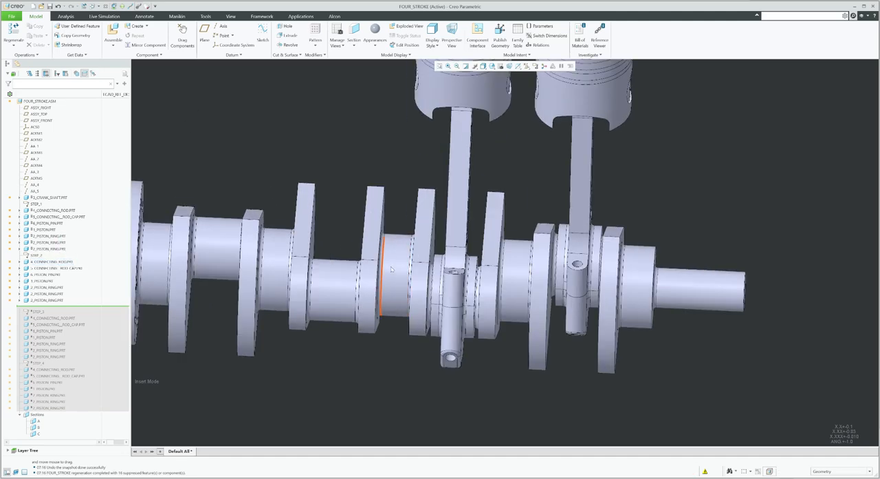
{"action": "middle_click_drag", "start_coordinate": [430, 258], "coordinate": [408, 266]}
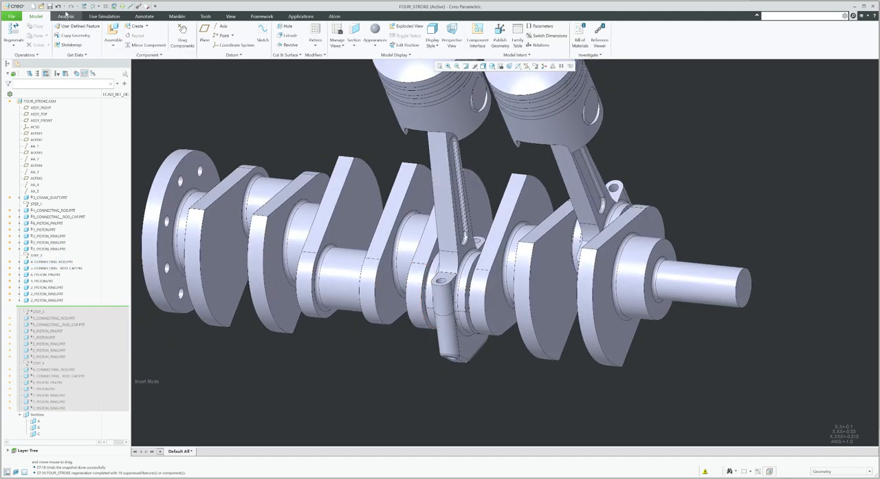
{"action": "double_click", "coordinate": [65, 16]}
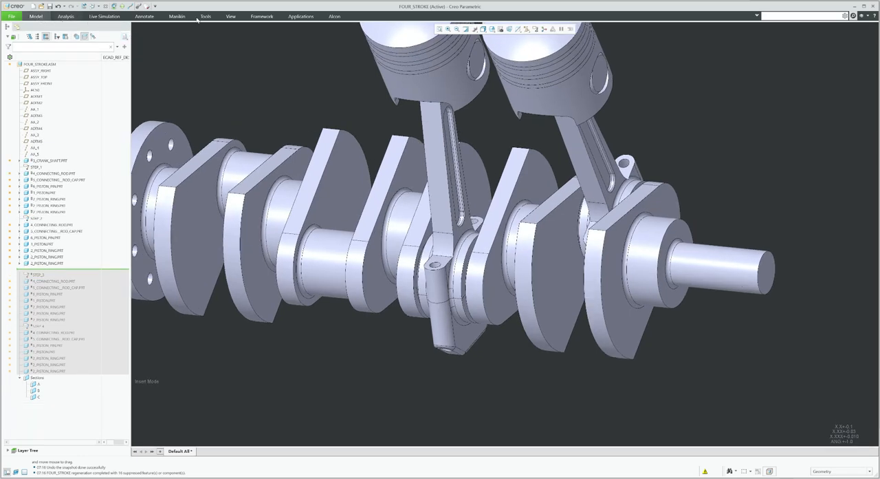
{"action": "right_click", "coordinate": [398, 13]}
{"action": "left_click", "coordinate": [415, 64]}
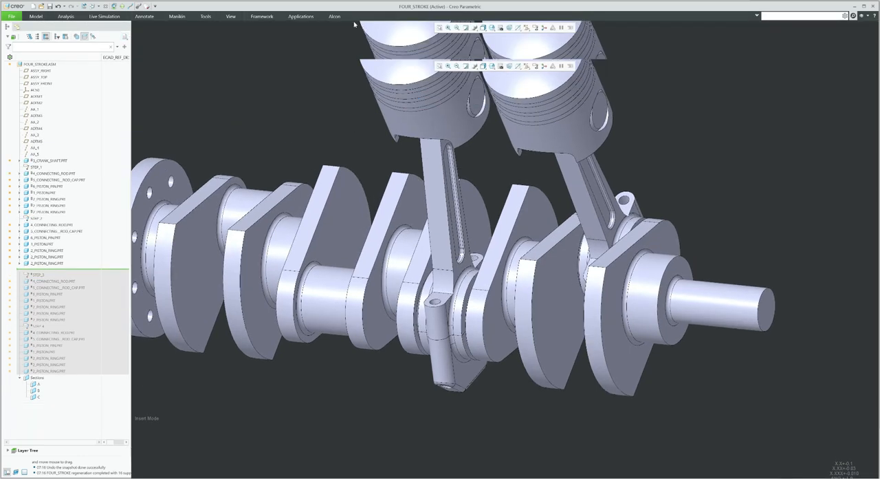
{"action": "left_click", "coordinate": [199, 40]}
{"action": "scroll", "coordinate": [498, 291], "scroll_direction": "up", "scroll_amount": 8}
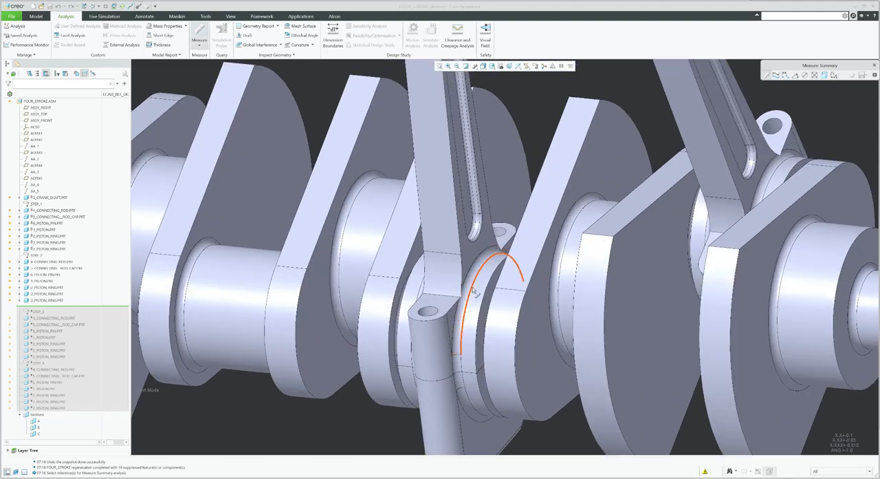
{"action": "left_click", "coordinate": [498, 290]}
{"action": "middle_click_drag", "start_coordinate": [498, 290], "coordinate": [582, 289]}
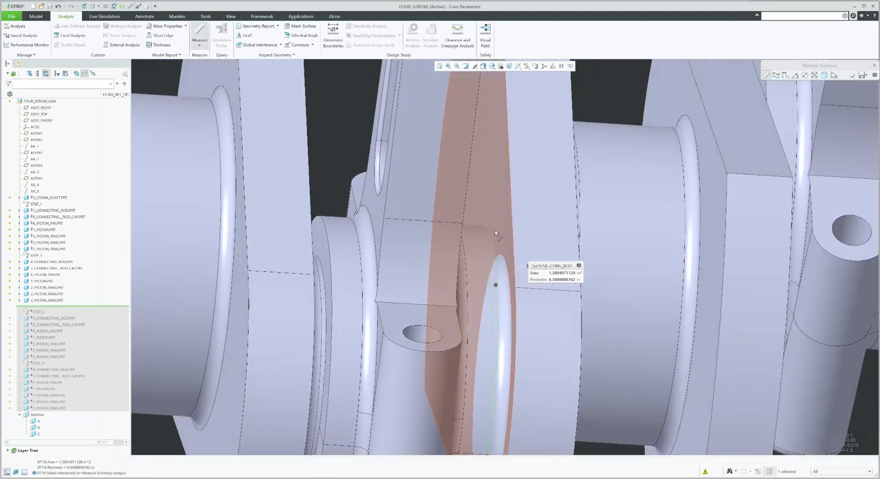
{"action": "left_click", "coordinate": [500, 220], "text": "ctrl"}
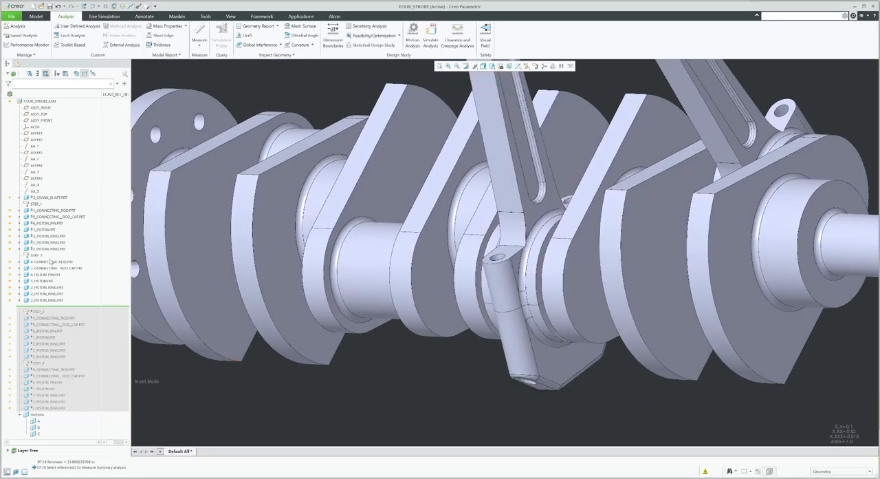
Edit the placement of the second cylinder's connecting rod and set its connection type to Pin
{"action": "left_click", "coordinate": [52, 262]}
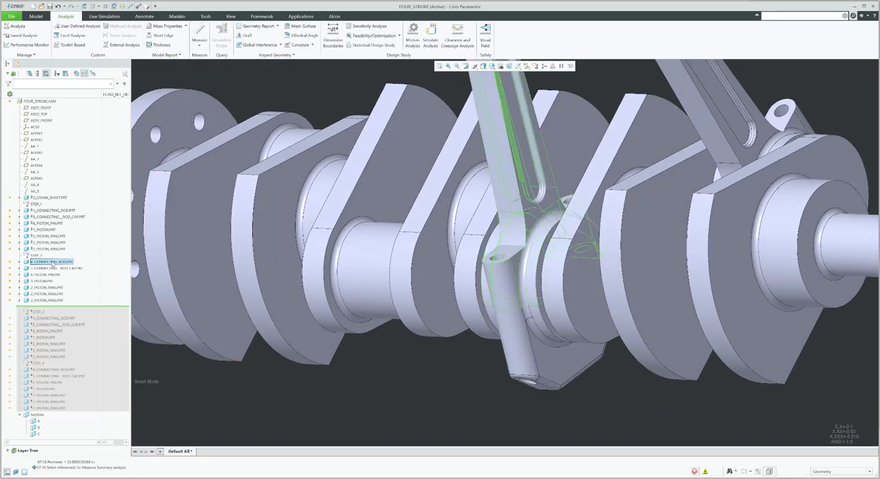
{"action": "left_click", "coordinate": [73, 240]}
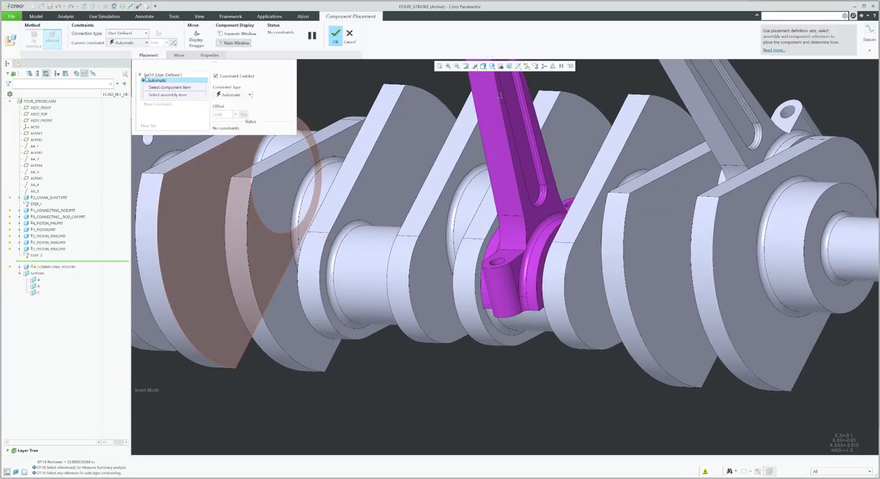
{"action": "left_click", "coordinate": [129, 34]}
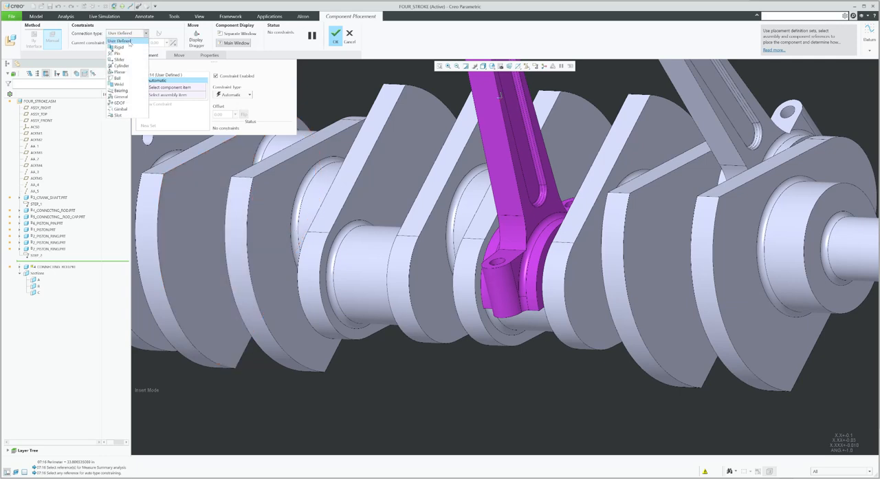
{"action": "left_click", "coordinate": [122, 55]}
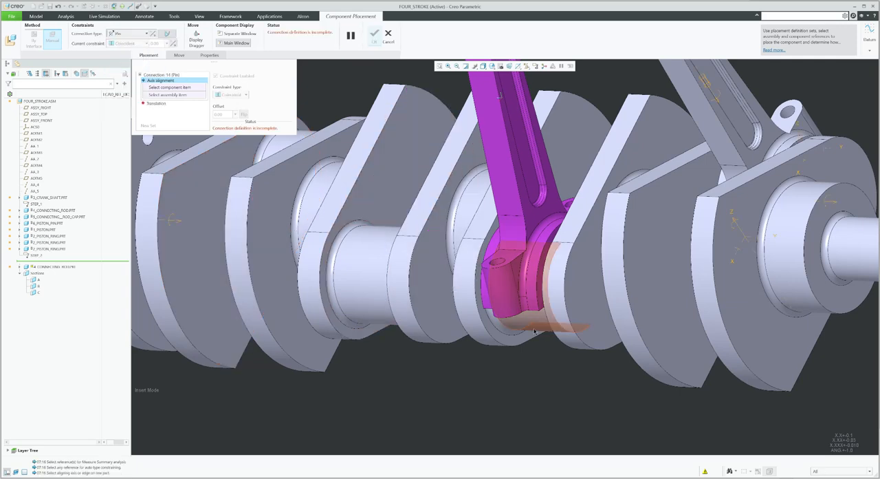
Align the connecting rod's bore axis with the second crankpin's axis
{"action": "middle_click_drag", "start_coordinate": [526, 318], "coordinate": [552, 321]}
{"action": "left_click", "coordinate": [550, 311]}
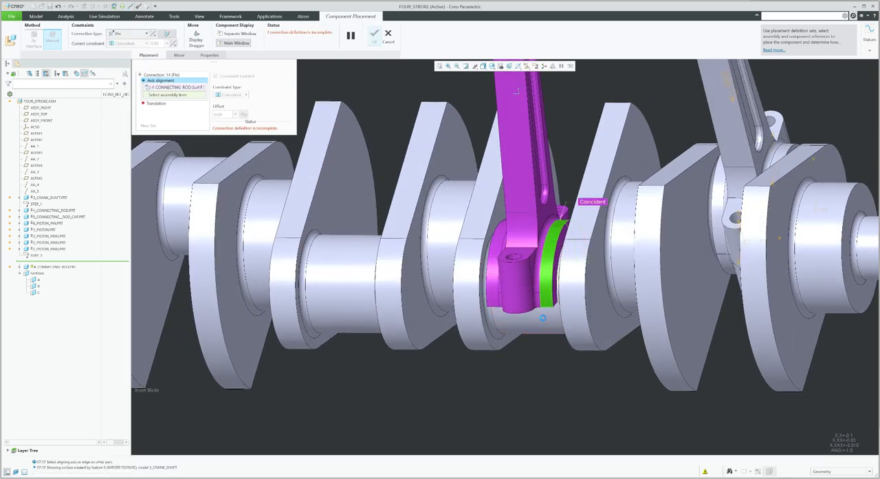
{"action": "left_click", "coordinate": [586, 219]}
Constrain the rod's side face against the crankpin's side face for translation
{"action": "scroll", "coordinate": [578, 220], "scroll_direction": "up", "scroll_amount": 3}
{"action": "left_click", "coordinate": [572, 220]}
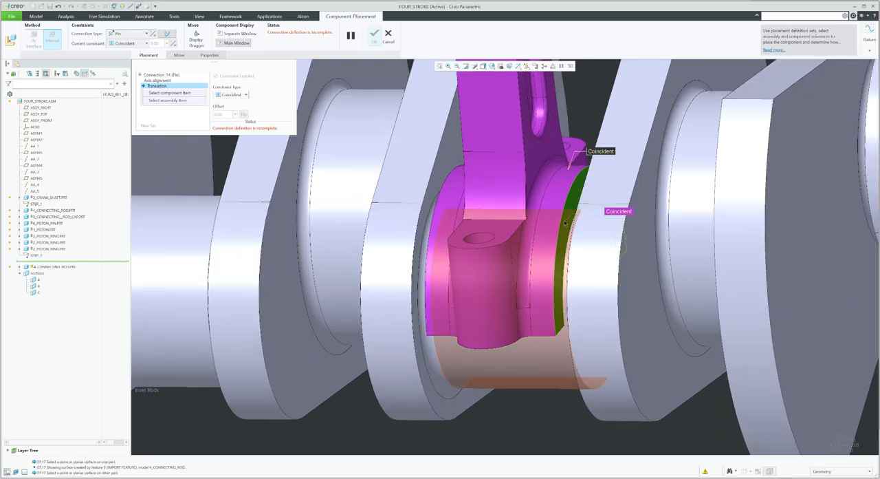
{"action": "middle_click_drag", "start_coordinate": [571, 224], "coordinate": [593, 207]}
{"action": "left_click", "coordinate": [556, 158]}
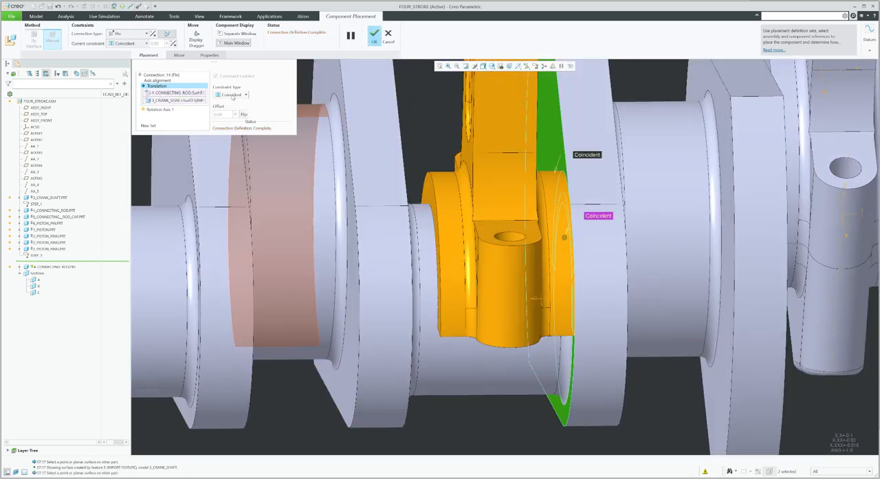
Change the translation constraint to Distance with an offset of 2 and apply the placement
{"action": "left_click", "coordinate": [229, 102]}
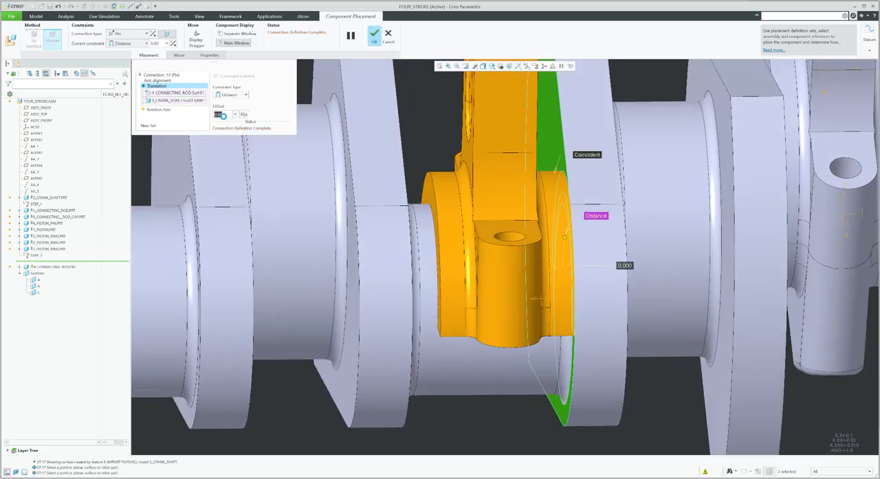
{"action": "type", "text": "2"}
{"action": "key", "text": "Return"}
{"action": "middle_click", "coordinate": [445, 178]}
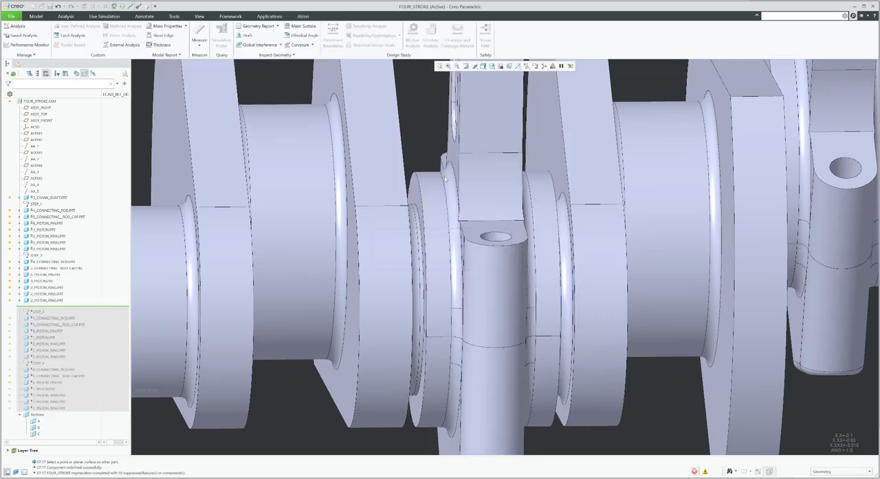
Move the insert point to the end of the model tree
{"action": "scroll", "coordinate": [445, 179], "scroll_direction": "up", "scroll_amount": 5}
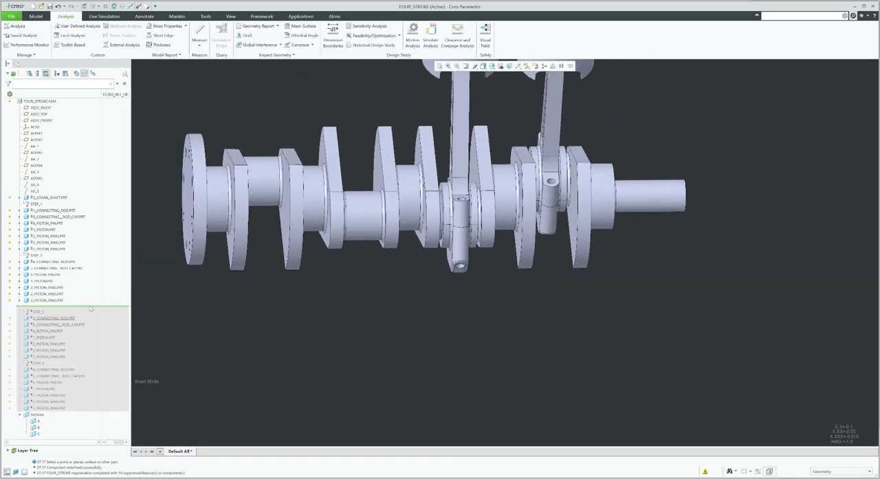
{"action": "left_click_drag", "start_coordinate": [91, 406], "coordinate": [90, 410]}
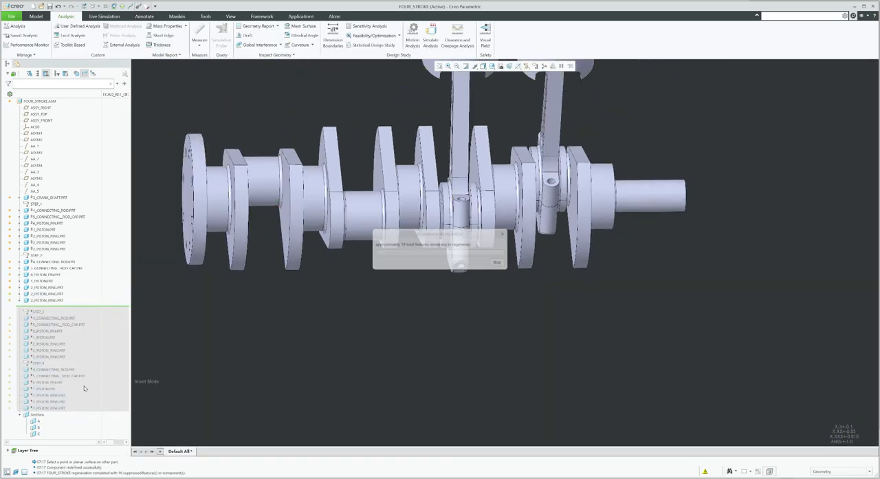
Edit the placement of the third cylinder's connecting rod and set its connection type to Pin
{"action": "left_click", "coordinate": [64, 313]}
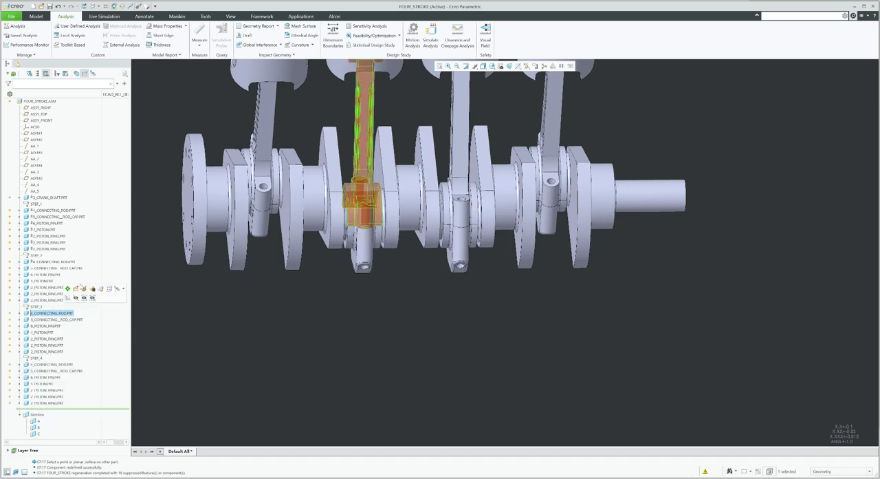
{"action": "left_click", "coordinate": [86, 287]}
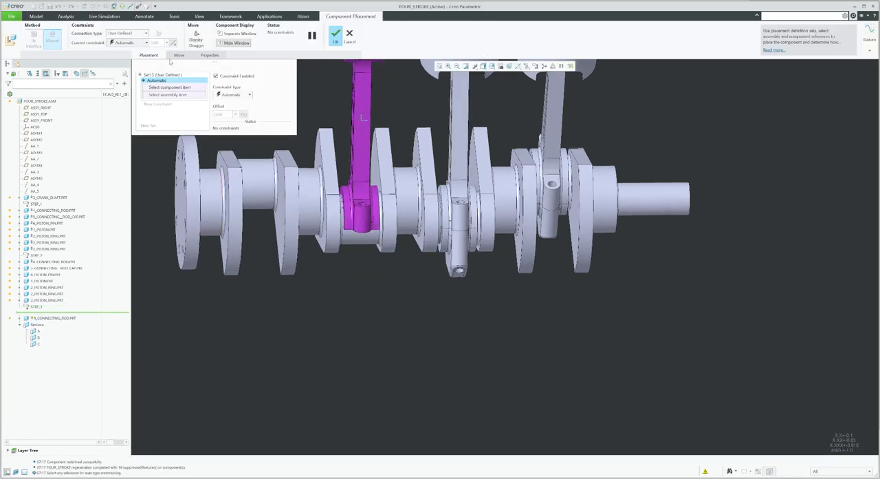
{"action": "left_click", "coordinate": [133, 33]}
{"action": "left_click", "coordinate": [123, 55]}
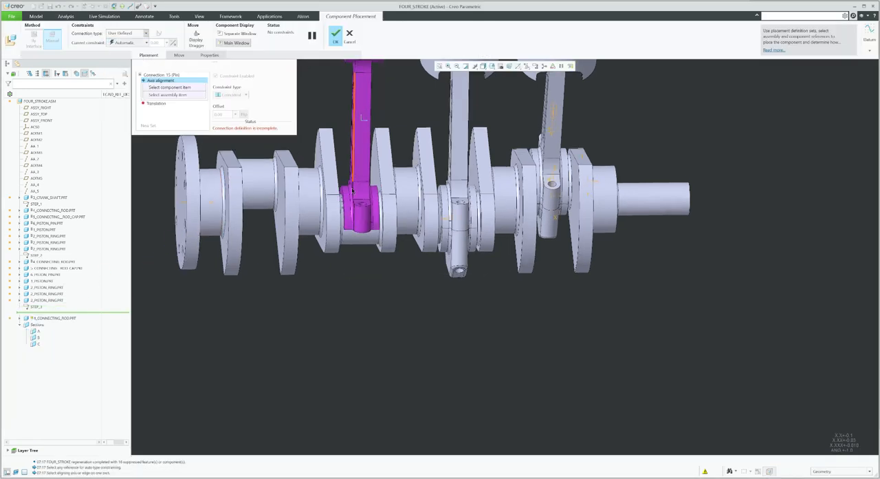
Align the third connecting rod's bore axis with the third crankpin's axis
{"action": "scroll", "coordinate": [349, 196], "scroll_direction": "down", "scroll_amount": 3}
{"action": "left_click", "coordinate": [401, 252]}
{"action": "left_click", "coordinate": [395, 275]}
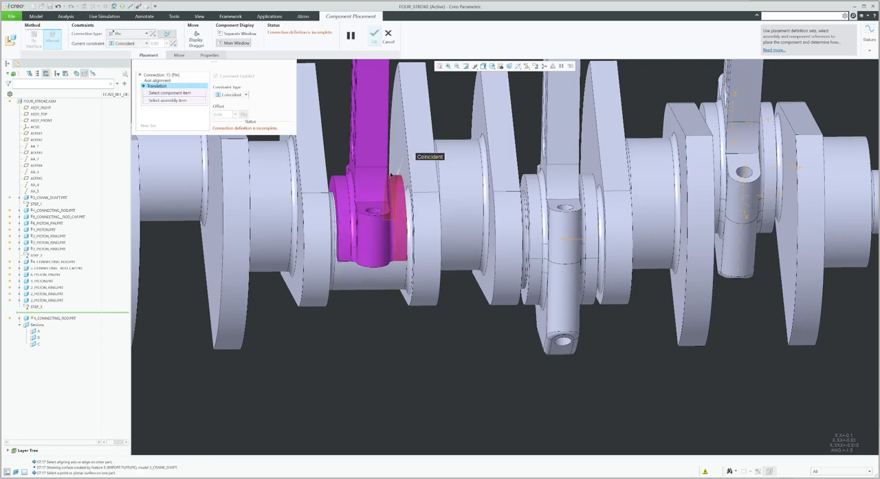
Constrain the rod's side face against the crankpin's side face for translation
{"action": "left_click", "coordinate": [394, 162]}
{"action": "middle_click_drag", "start_coordinate": [410, 189], "coordinate": [394, 204]}
{"action": "scroll", "coordinate": [394, 204], "scroll_direction": "down", "scroll_amount": 3}
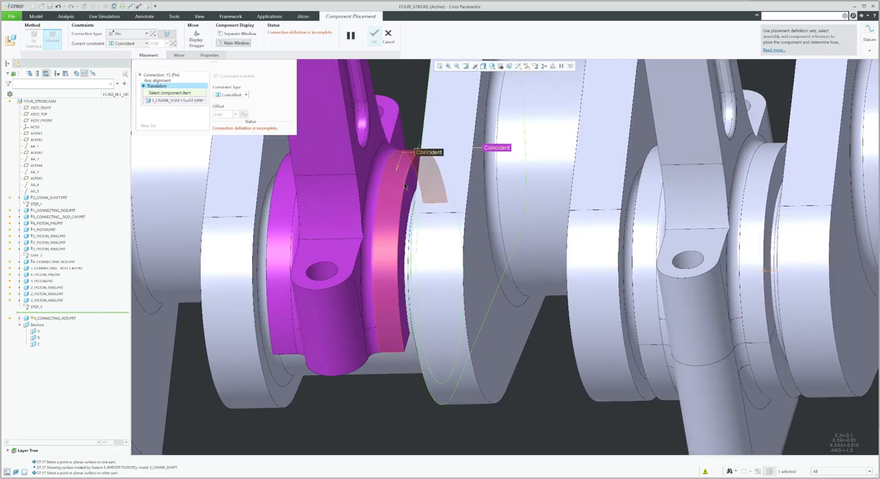
{"action": "left_click", "coordinate": [415, 179]}
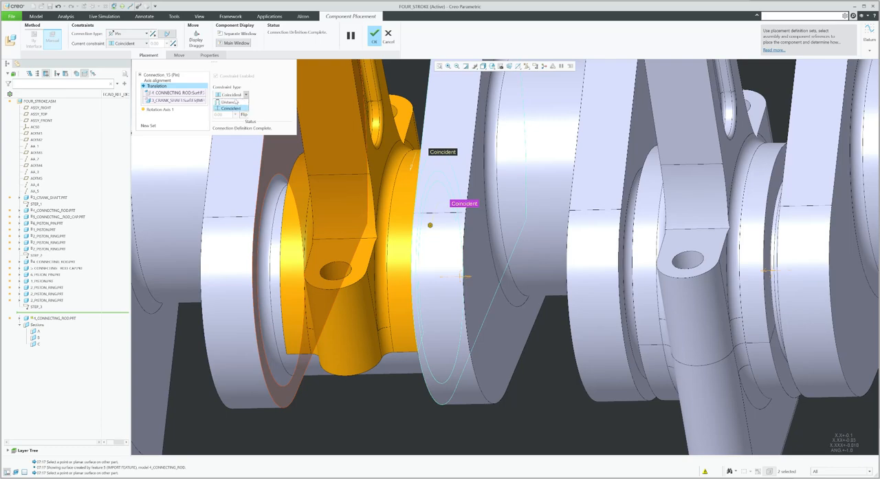
Set the translation constraint to Distance with an offset of 0.1574 and apply the placement
{"action": "left_click", "coordinate": [234, 102]}
{"action": "type", "text": "0.1574"}
{"action": "key", "text": "Return"}
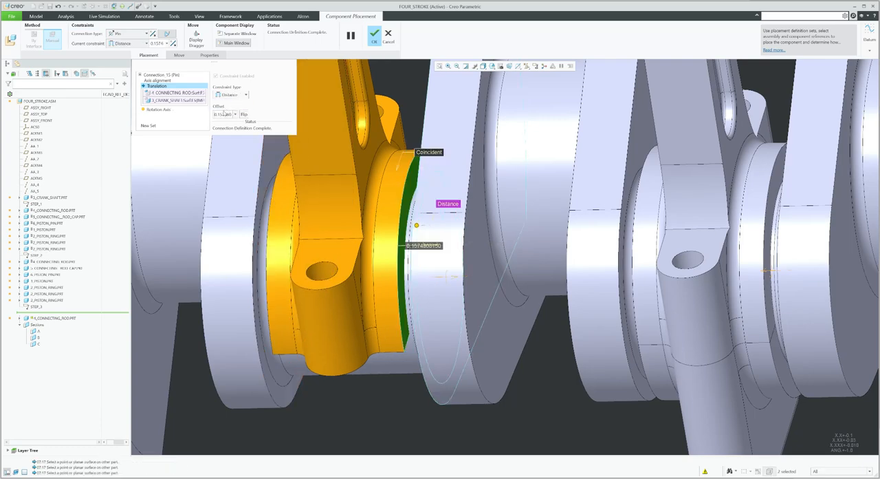
{"action": "scroll", "coordinate": [593, 380], "scroll_direction": "up", "scroll_amount": 3}
{"action": "middle_click", "coordinate": [389, 208]}
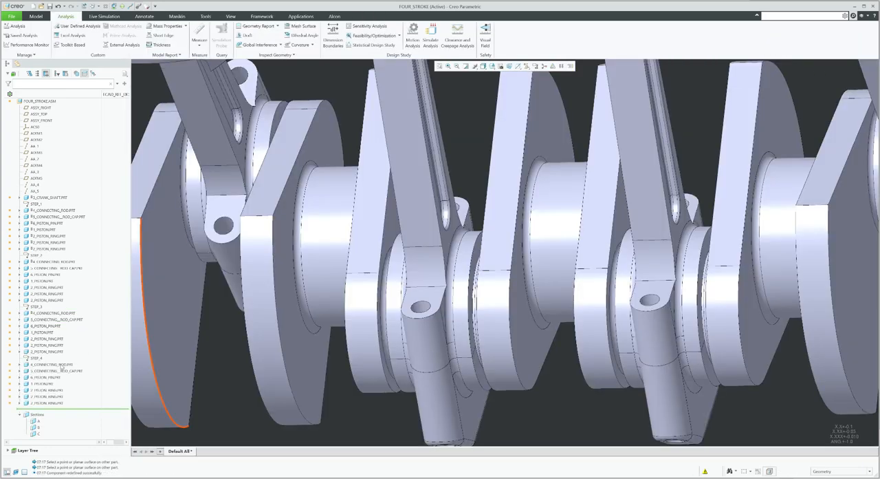
Edit the placement of the fourth cylinder's connecting rod and set its connection type to Pin
{"action": "left_click", "coordinate": [62, 365]}
{"action": "left_click", "coordinate": [82, 341]}
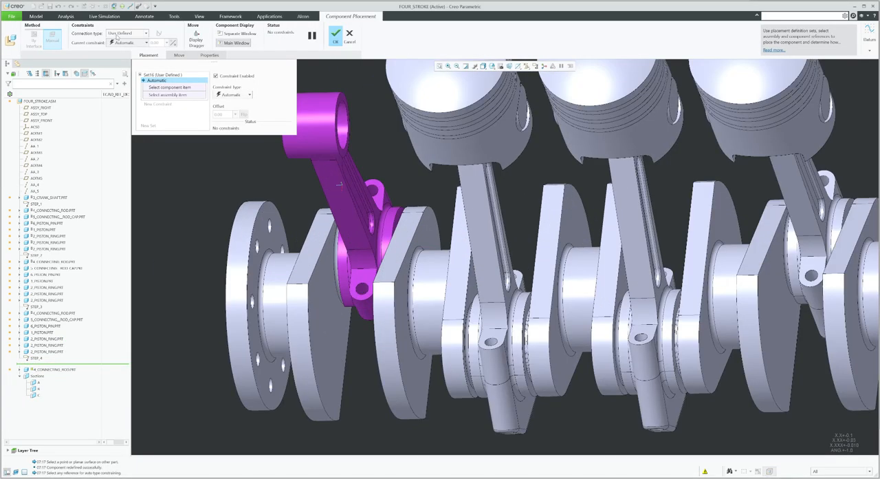
{"action": "left_click", "coordinate": [117, 35]}
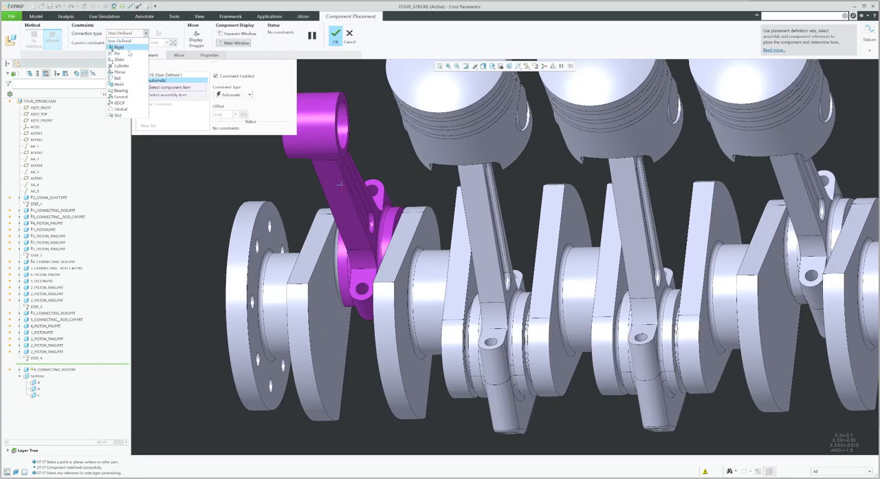
{"action": "left_click", "coordinate": [118, 55]}
Align the fourth connecting rod's bore axis with the fourth crankpin's axis
{"action": "scroll", "coordinate": [367, 265], "scroll_direction": "down", "scroll_amount": 4}
{"action": "middle_click_drag", "start_coordinate": [373, 260], "coordinate": [366, 244]}
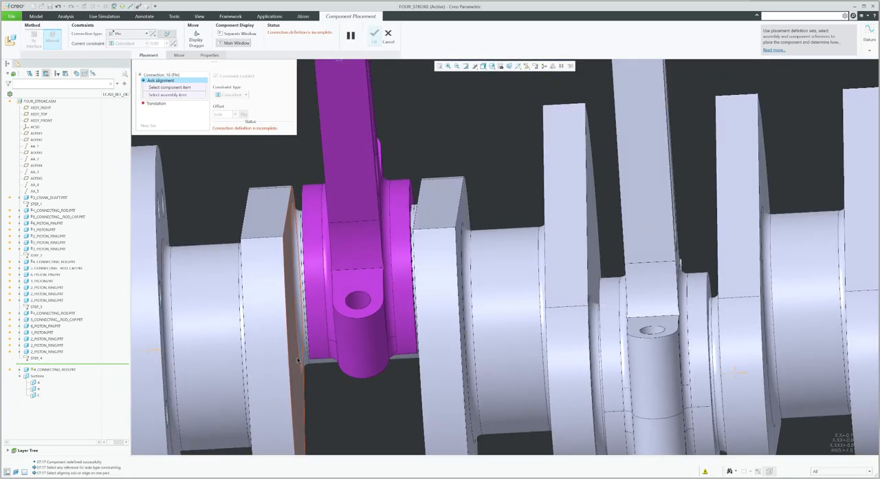
{"action": "left_click", "coordinate": [315, 210]}
{"action": "right_click", "coordinate": [315, 209]}
{"action": "left_click", "coordinate": [315, 209]}
{"action": "middle_click_drag", "start_coordinate": [361, 208], "coordinate": [349, 210]}
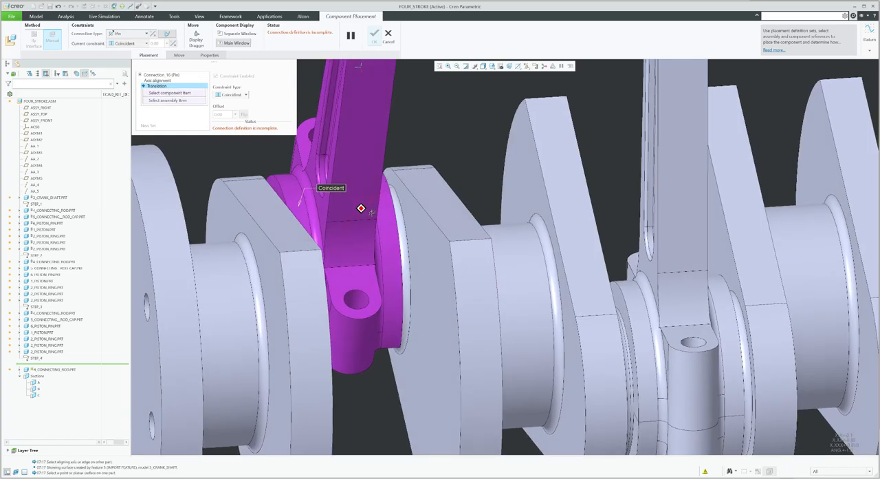
Constrain the rod's side face against the crankshaft web's side face for translation
{"action": "scroll", "coordinate": [405, 198], "scroll_direction": "down", "scroll_amount": 4}
{"action": "scroll", "coordinate": [409, 201], "scroll_direction": "down", "scroll_amount": 2}
{"action": "middle_click_drag", "start_coordinate": [411, 202], "coordinate": [395, 221]}
{"action": "left_click", "coordinate": [406, 142]}
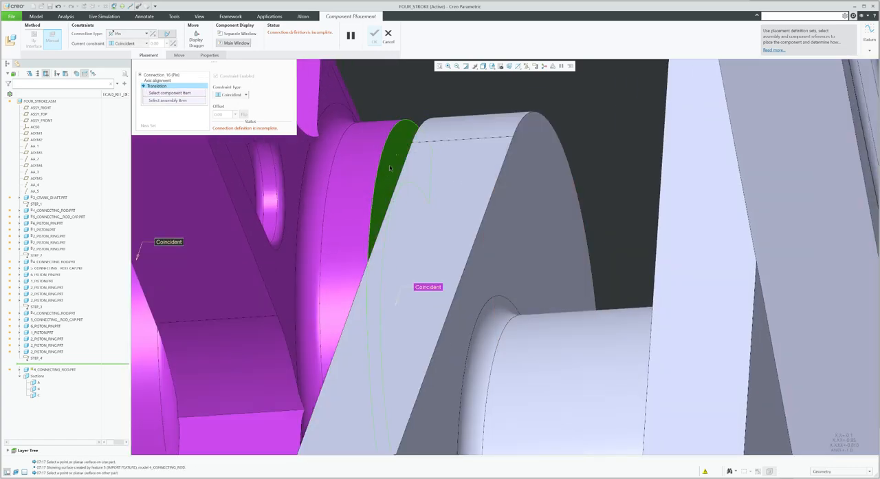
{"action": "middle_click_drag", "start_coordinate": [393, 155], "coordinate": [409, 165]}
{"action": "left_click", "coordinate": [424, 163]}
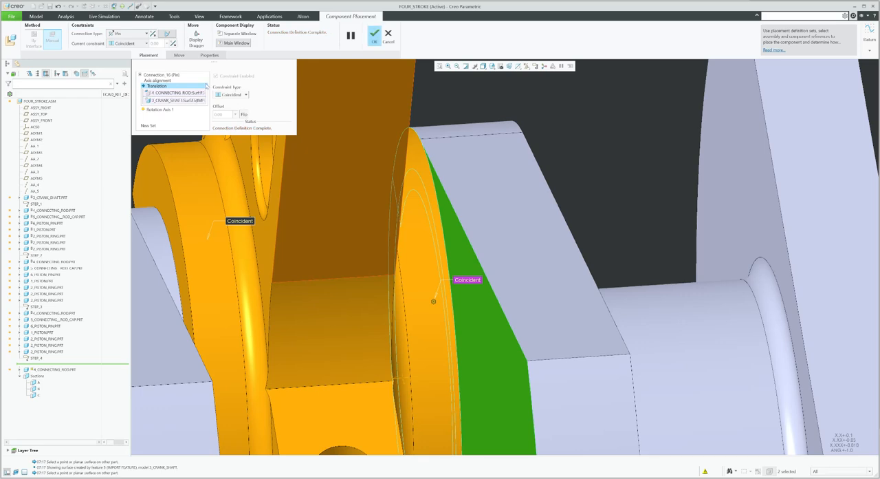
Set the translation constraint to Distance with an offset of 0.1574 and apply the placement
{"action": "left_click", "coordinate": [229, 101]}
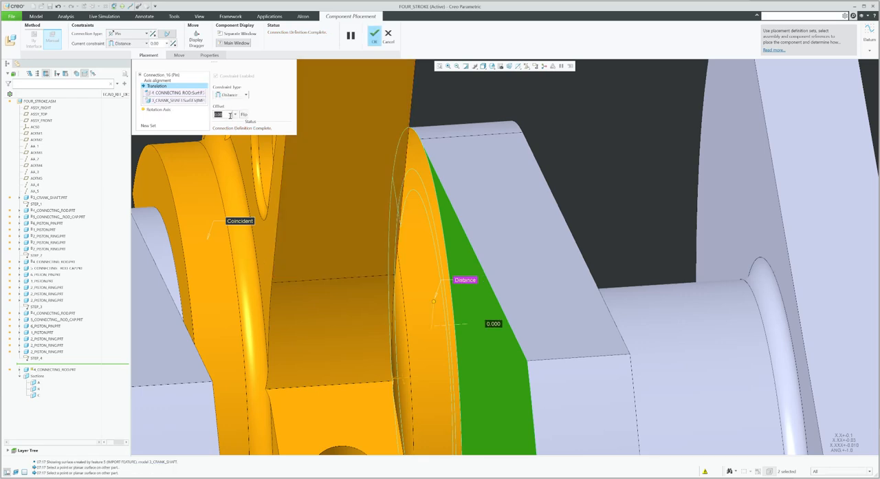
{"action": "type", "text": "0.1574803150"}
{"action": "key", "text": "Return"}
{"action": "scroll", "coordinate": [377, 268], "scroll_direction": "up", "scroll_amount": 8}
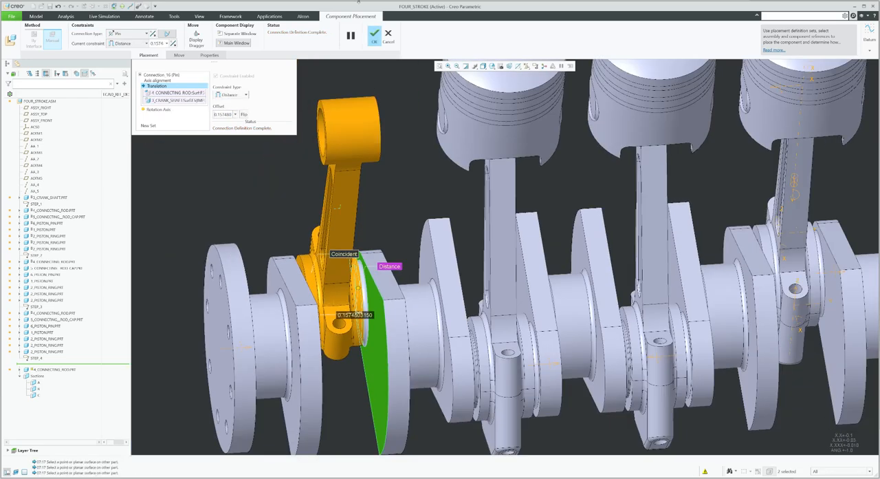
{"action": "left_click", "coordinate": [374, 34]}
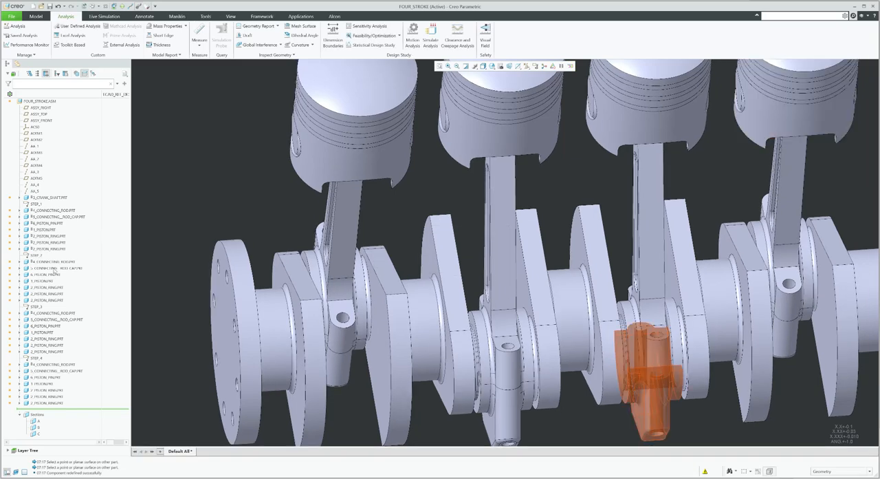
Edit the placement of the second cylinder's connecting rod cap and set its connection type to General
{"action": "left_click", "coordinate": [55, 269]}
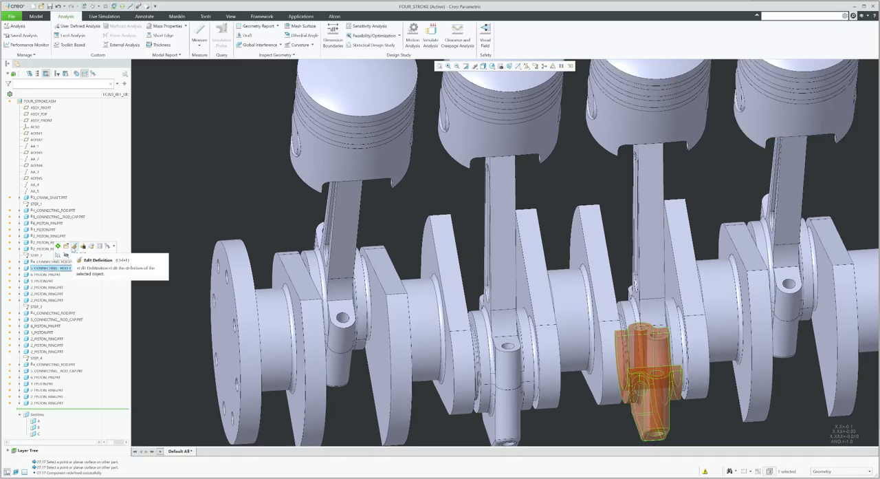
{"action": "left_click", "coordinate": [66, 245]}
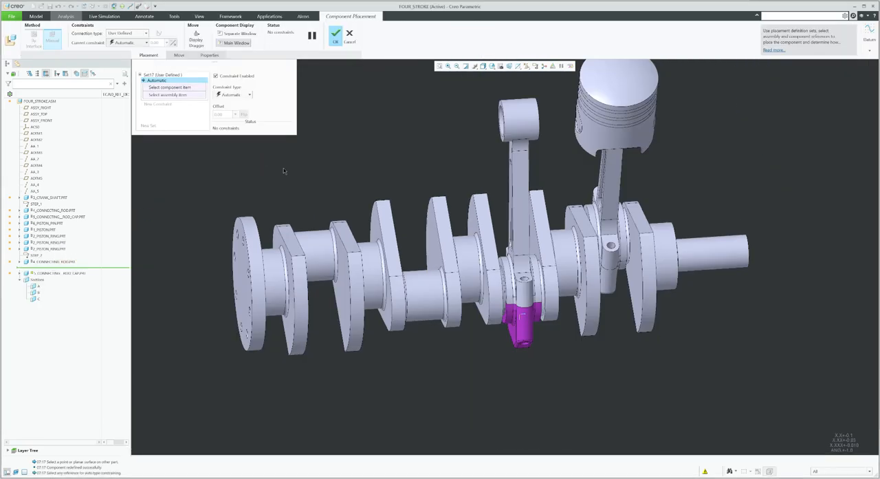
{"action": "left_click", "coordinate": [133, 34]}
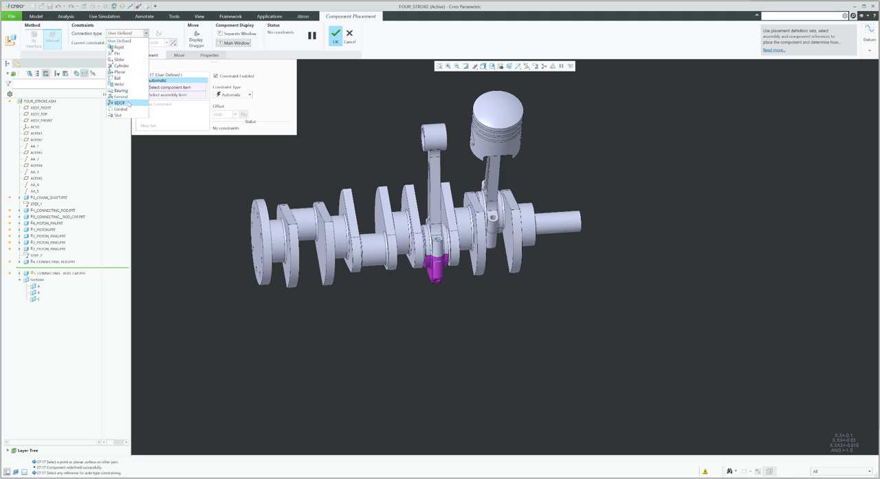
{"action": "left_click", "coordinate": [126, 97]}
Constrain the cap's mating face and bolt hole coincident with the connecting rod's matching face and hole
{"action": "middle_click_drag", "start_coordinate": [349, 248], "coordinate": [404, 258]}
{"action": "scroll", "coordinate": [406, 248], "scroll_direction": "down", "scroll_amount": 5}
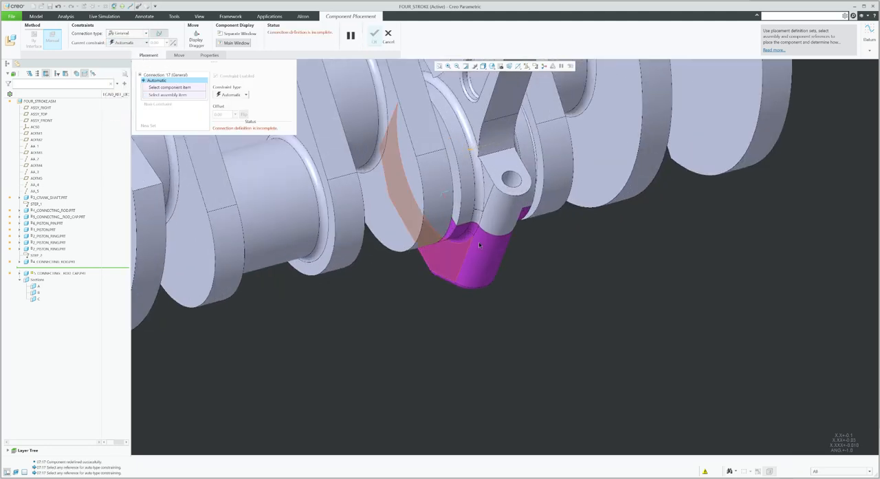
{"action": "left_click", "coordinate": [489, 266]}
{"action": "left_click", "coordinate": [510, 201]}
{"action": "scroll", "coordinate": [510, 200], "scroll_direction": "down", "scroll_amount": 4}
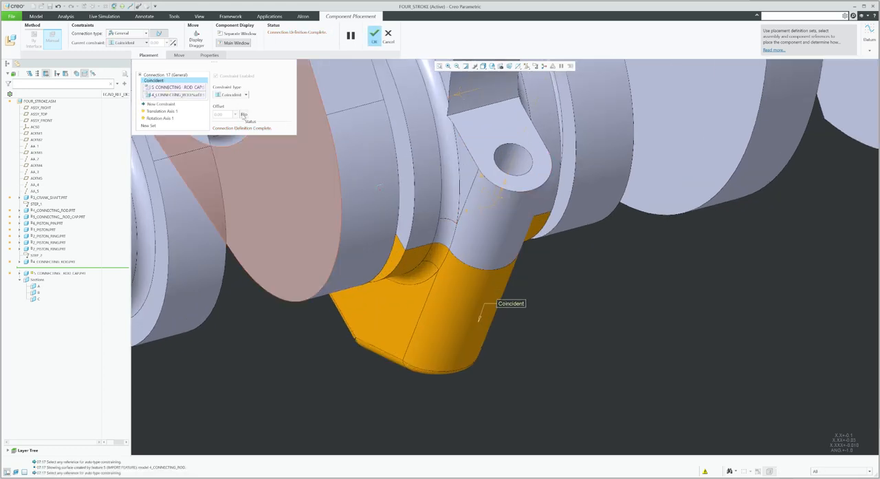
{"action": "left_click", "coordinate": [169, 105]}
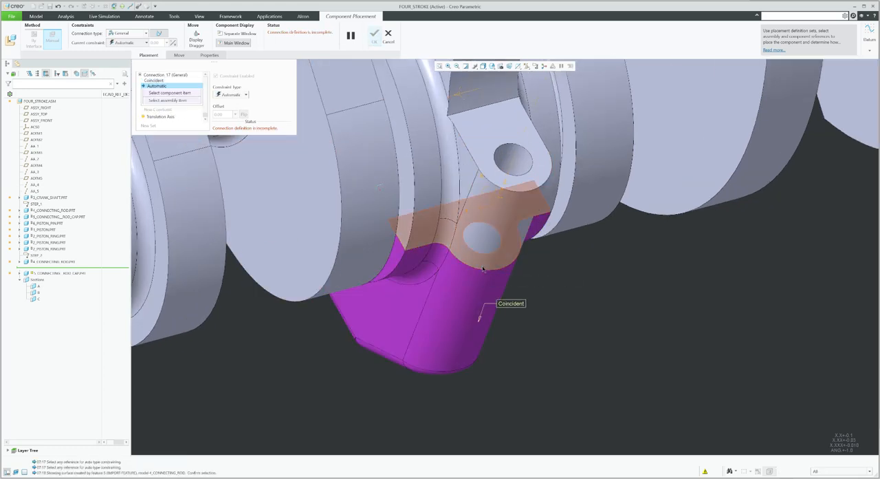
{"action": "left_click", "coordinate": [475, 264]}
{"action": "left_click", "coordinate": [474, 264]}
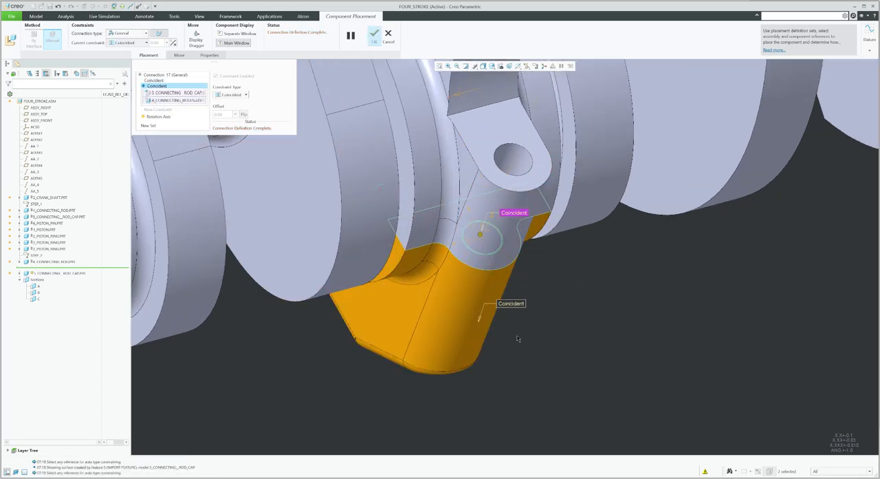
Add a new connection set aligning the cap's other bolt hole with the rod's and finish the placement
{"action": "left_click", "coordinate": [155, 128]}
{"action": "scroll", "coordinate": [511, 419], "scroll_direction": "up", "scroll_amount": 4}
{"action": "scroll", "coordinate": [511, 419], "scroll_direction": "up", "scroll_amount": 3}
{"action": "middle_click_drag", "start_coordinate": [511, 419], "coordinate": [507, 337]}
{"action": "scroll", "coordinate": [477, 275], "scroll_direction": "down", "scroll_amount": 4}
{"action": "middle_click_drag", "start_coordinate": [457, 213], "coordinate": [452, 282]}
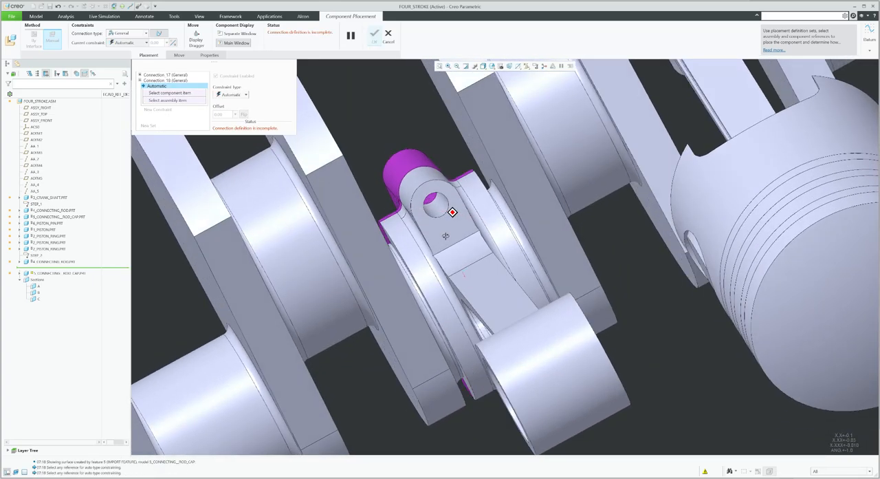
{"action": "middle_click_drag", "start_coordinate": [443, 216], "coordinate": [441, 180]}
{"action": "scroll", "coordinate": [440, 178], "scroll_direction": "down", "scroll_amount": 3}
{"action": "left_click", "coordinate": [428, 223]}
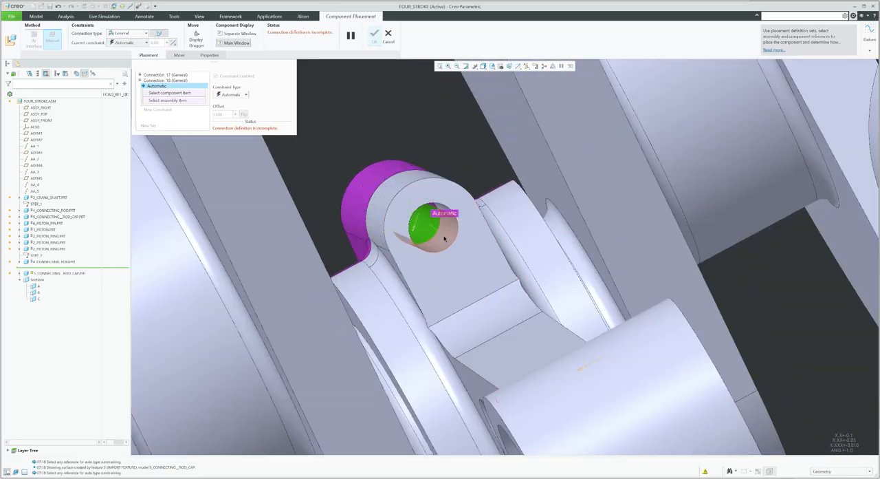
{"action": "left_click", "coordinate": [445, 238]}
{"action": "middle_click", "coordinate": [456, 253]}
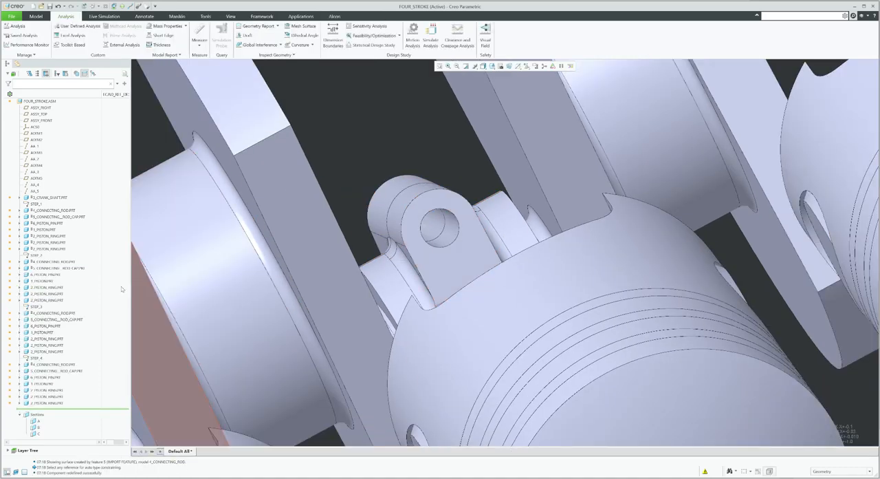
Edit the placement of the third cylinder's connecting rod cap and set its connection type to General
{"action": "left_click", "coordinate": [93, 300]}
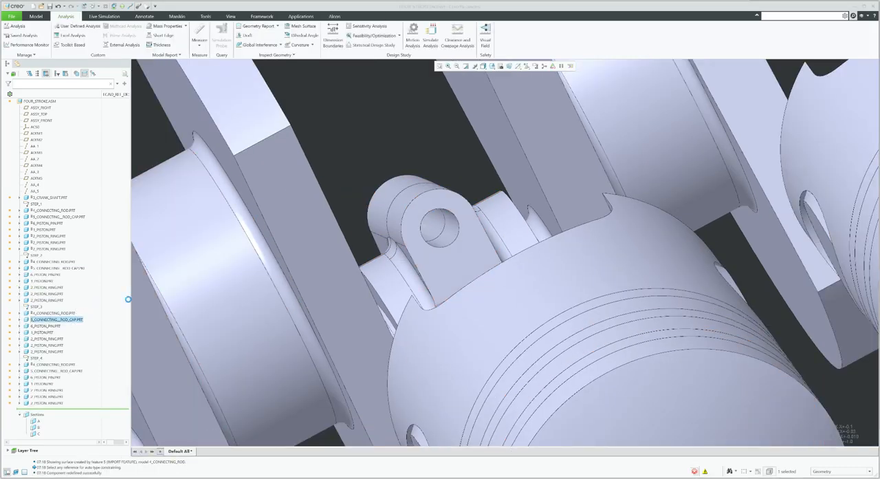
{"action": "scroll", "coordinate": [423, 218], "scroll_direction": "up", "scroll_amount": 8}
{"action": "middle_click_drag", "start_coordinate": [454, 268], "coordinate": [452, 220]}
{"action": "scroll", "coordinate": [452, 397], "scroll_direction": "down", "scroll_amount": 10}
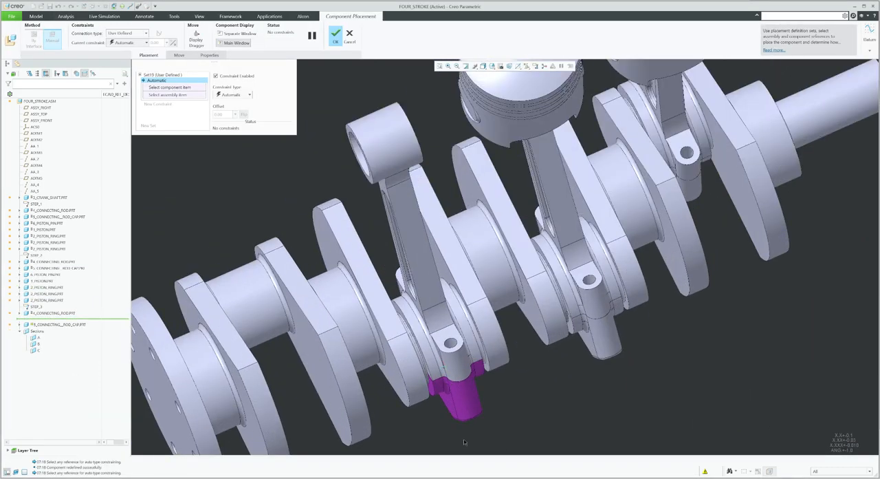
{"action": "left_click", "coordinate": [118, 35]}
{"action": "left_click", "coordinate": [121, 96]}
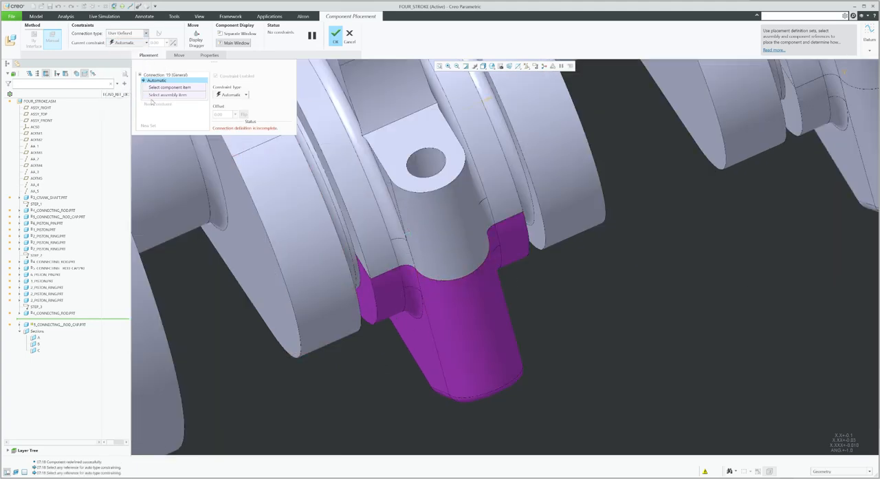
Constrain the third cap's mating face and bolt hole coincident with the connecting rod's matching face and hole
{"action": "left_click", "coordinate": [484, 334]}
{"action": "left_click", "coordinate": [434, 283]}
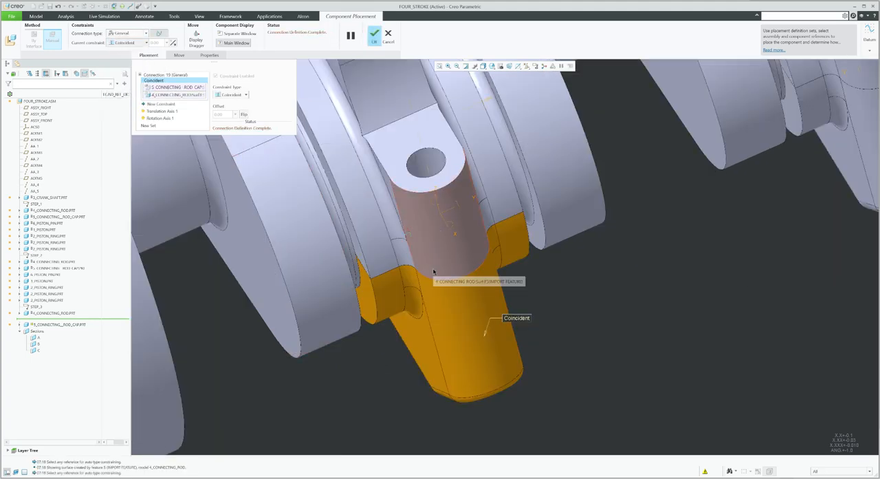
{"action": "right_click", "coordinate": [434, 272]}
{"action": "left_click", "coordinate": [434, 272]}
{"action": "left_click", "coordinate": [433, 274]}
{"action": "scroll", "coordinate": [474, 294], "scroll_direction": "up", "scroll_amount": 1}
{"action": "scroll", "coordinate": [474, 294], "scroll_direction": "up", "scroll_amount": 3}
{"action": "middle_click_drag", "start_coordinate": [475, 293], "coordinate": [426, 217]}
{"action": "scroll", "coordinate": [426, 217], "scroll_direction": "up", "scroll_amount": 2}
{"action": "scroll", "coordinate": [425, 214], "scroll_direction": "down", "scroll_amount": 7}
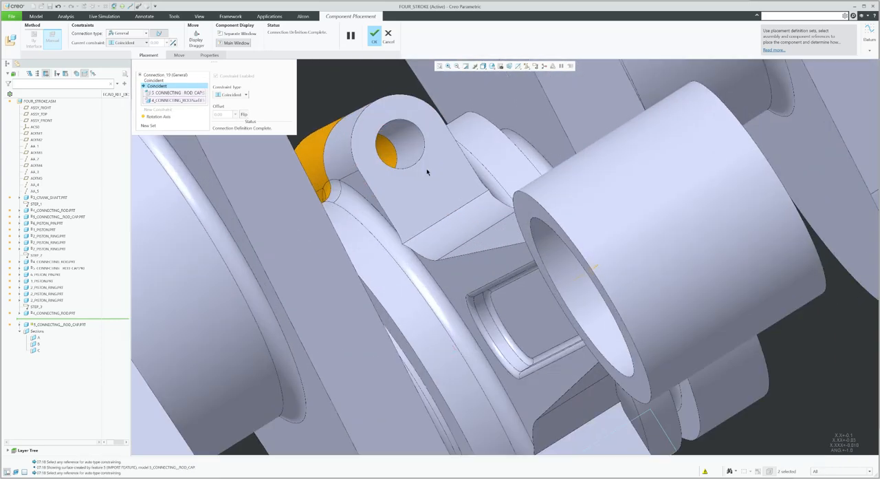
Add a new connection set aligning the third cap's other bolt hole with the rod's and finish the placement
{"action": "left_click", "coordinate": [147, 125]}
{"action": "left_click", "coordinate": [402, 143]}
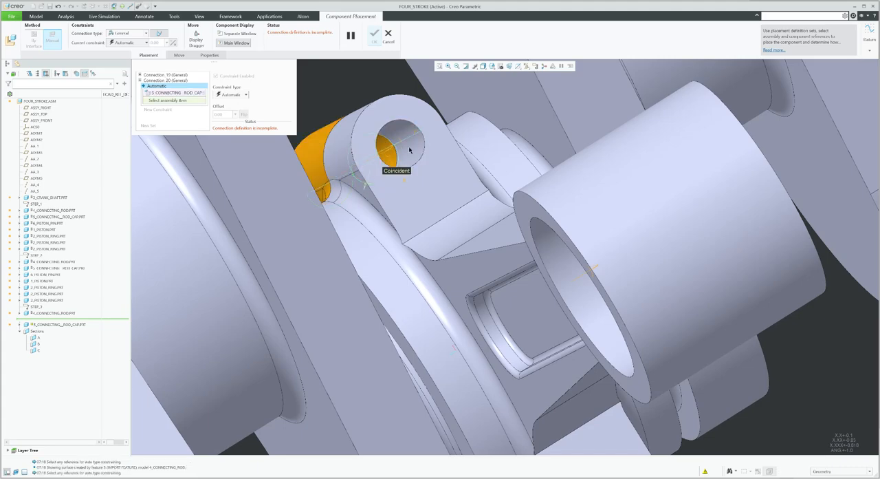
{"action": "left_click", "coordinate": [411, 149]}
{"action": "middle_click", "coordinate": [426, 186]}
{"action": "scroll", "coordinate": [426, 187], "scroll_direction": "up", "scroll_amount": 2}
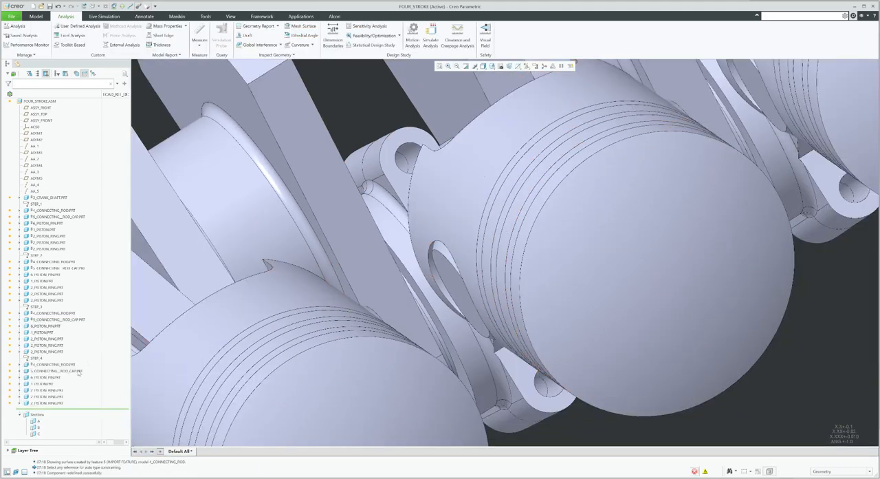
Edit the placement of the fourth cylinder's connecting rod cap and set its connection type to General
{"action": "left_click", "coordinate": [97, 348]}
{"action": "scroll", "coordinate": [435, 269], "scroll_direction": "up", "scroll_amount": 3}
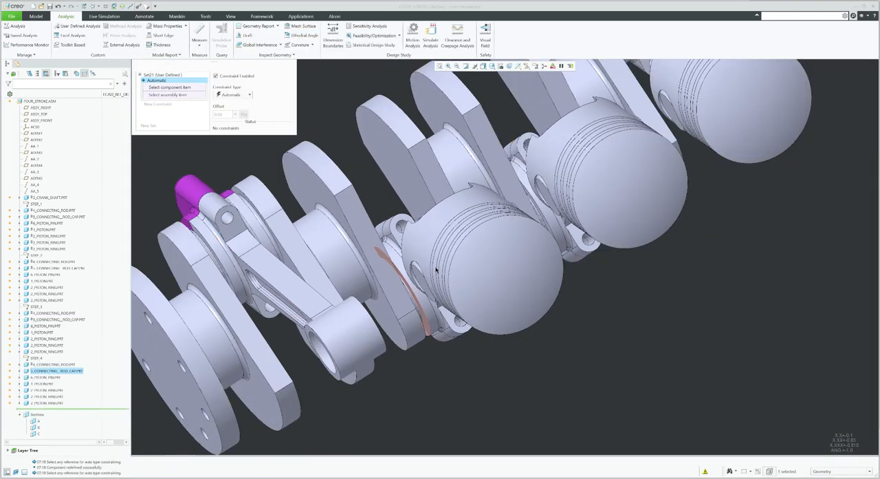
{"action": "middle_click_drag", "start_coordinate": [434, 277], "coordinate": [413, 214]}
{"action": "scroll", "coordinate": [413, 214], "scroll_direction": "up", "scroll_amount": 4}
{"action": "scroll", "coordinate": [417, 340], "scroll_direction": "down", "scroll_amount": 5}
{"action": "middle_click_drag", "start_coordinate": [415, 325], "coordinate": [544, 292]}
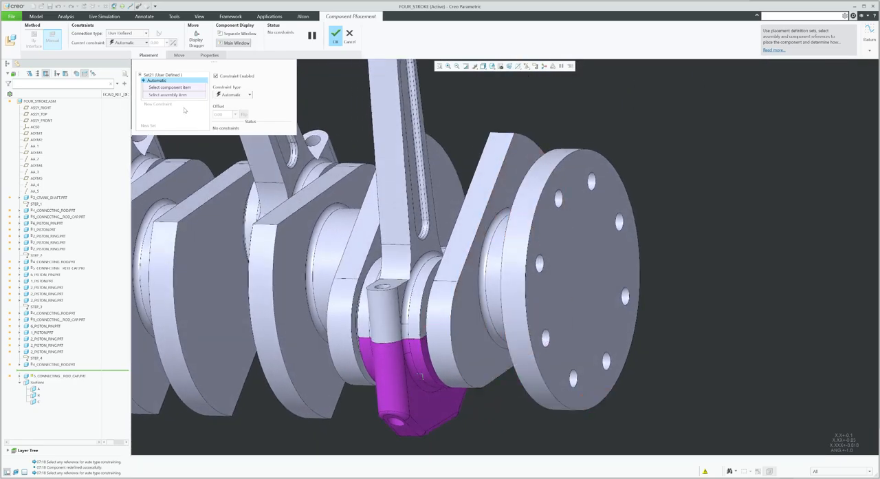
{"action": "left_click", "coordinate": [121, 33]}
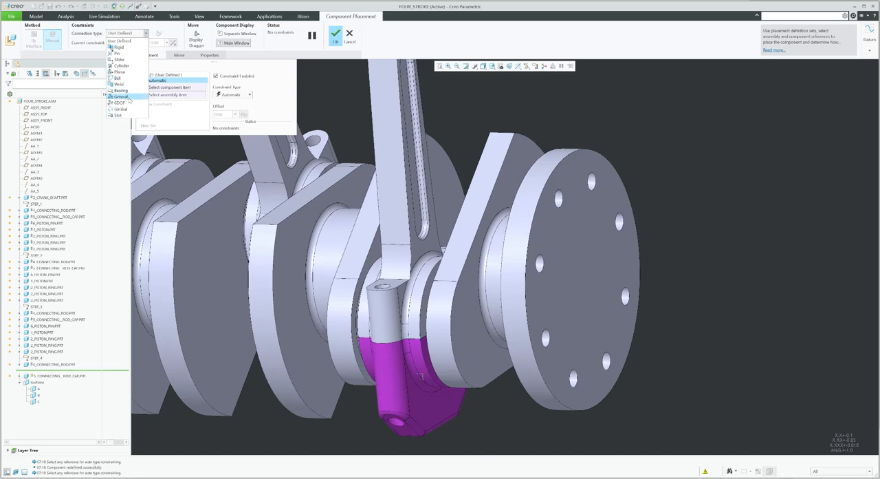
{"action": "left_click", "coordinate": [128, 99]}
Constrain the fourth cap's mating face and bolt hole coincident with the connecting rod's matching face and hole
{"action": "scroll", "coordinate": [419, 358], "scroll_direction": "down", "scroll_amount": 3}
{"action": "left_click", "coordinate": [454, 399]}
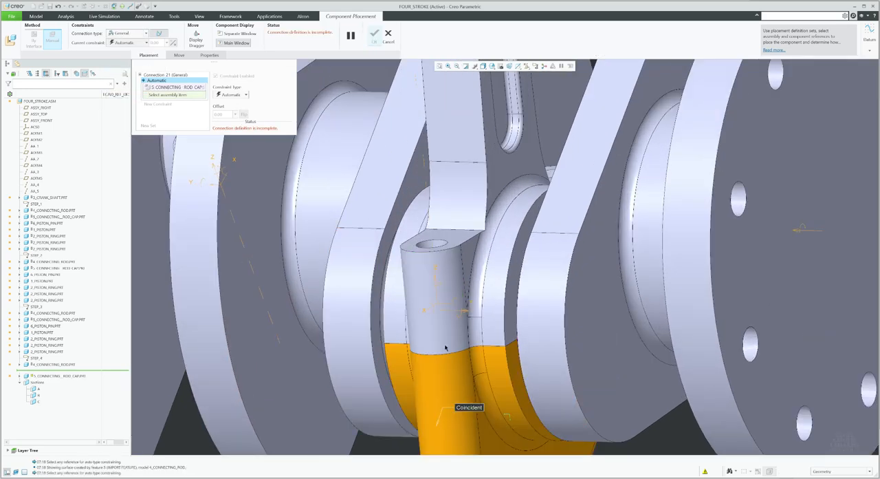
{"action": "left_click", "coordinate": [446, 350]}
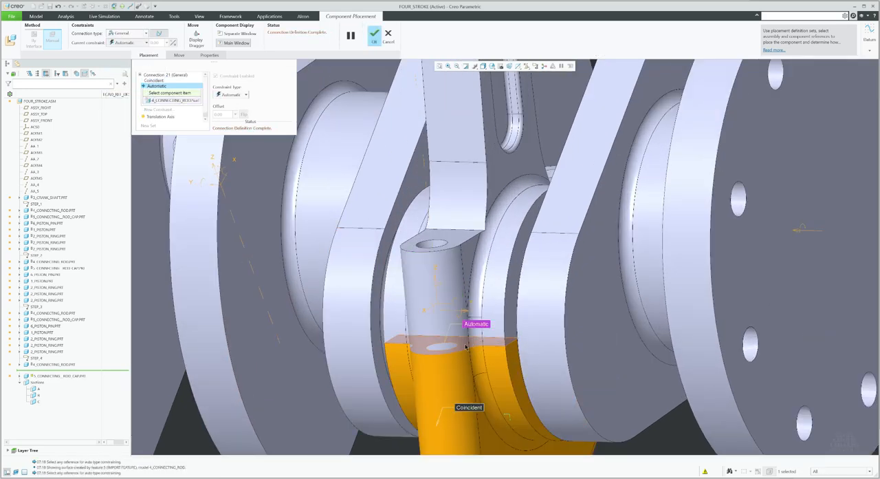
{"action": "left_click", "coordinate": [466, 347]}
{"action": "scroll", "coordinate": [427, 293], "scroll_direction": "up", "scroll_amount": 3}
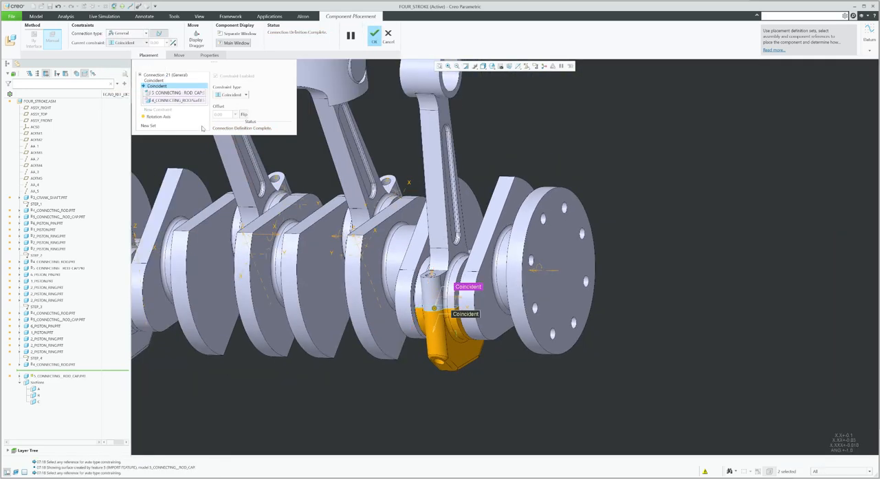
Add a new connection set aligning the fourth cap's other bolt hole with the rod's and apply the placement
{"action": "left_click", "coordinate": [145, 124]}
{"action": "middle_click_drag", "start_coordinate": [467, 272], "coordinate": [421, 240]}
{"action": "scroll", "coordinate": [544, 400], "scroll_direction": "down", "scroll_amount": 3}
{"action": "middle_click_drag", "start_coordinate": [490, 277], "coordinate": [523, 264]}
{"action": "left_click", "coordinate": [520, 234]}
{"action": "scroll", "coordinate": [520, 275], "scroll_direction": "down", "scroll_amount": 3}
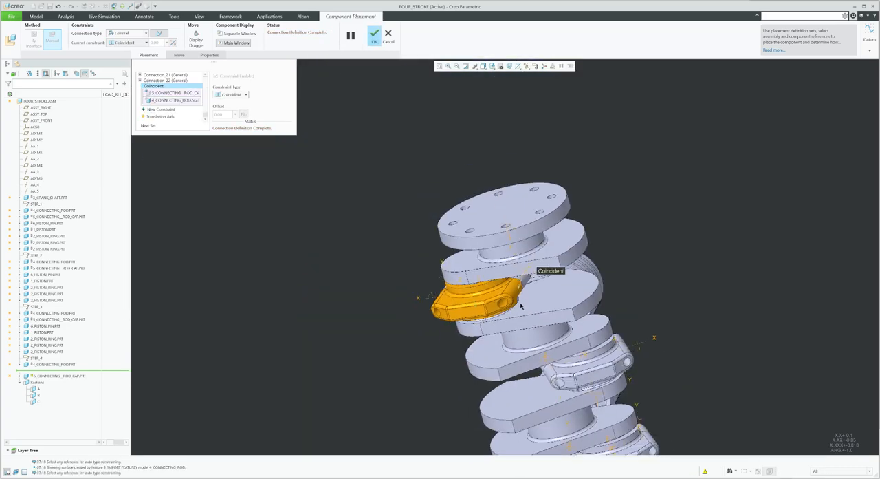
{"action": "left_click", "coordinate": [373, 36]}
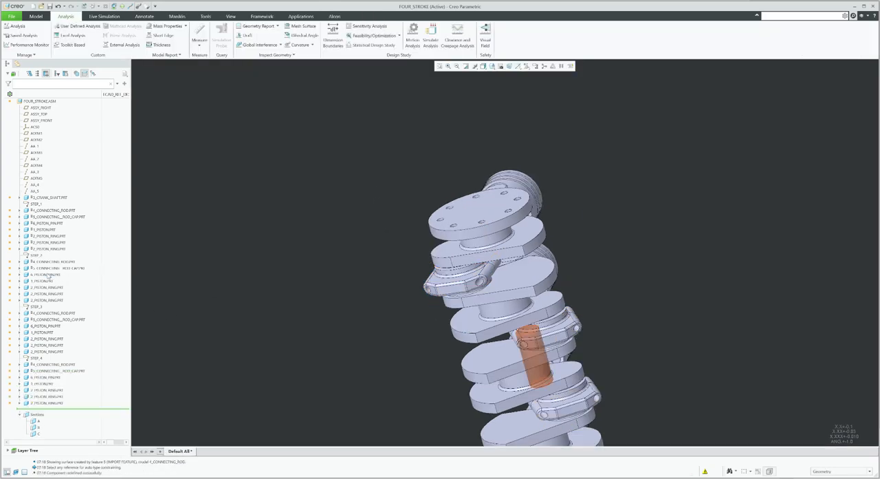
{"action": "middle_click_drag", "start_coordinate": [361, 293], "coordinate": [486, 346]}
{"action": "scroll", "coordinate": [568, 349], "scroll_direction": "up", "scroll_amount": 4}
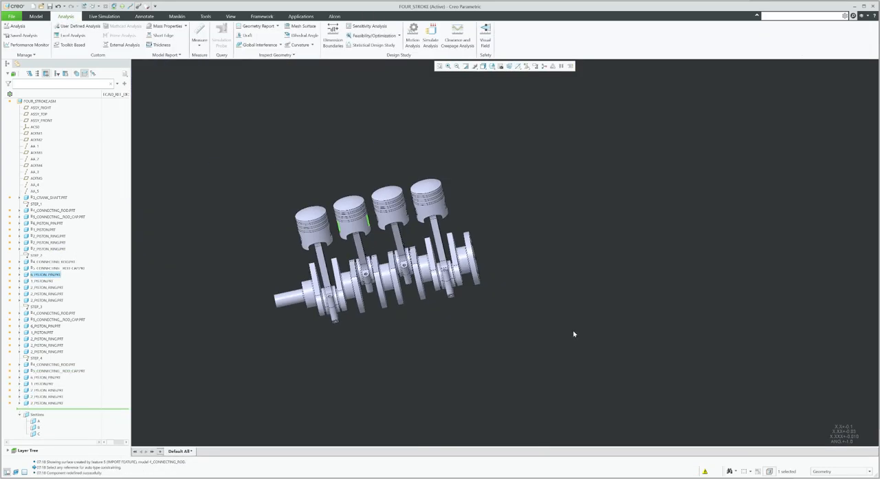
Set the model tree insert point after the piston pin of the second step group
{"action": "middle_click_drag", "start_coordinate": [573, 331], "coordinate": [388, 348]}
{"action": "scroll", "coordinate": [389, 348], "scroll_direction": "down", "scroll_amount": 2}
{"action": "right_click", "coordinate": [55, 276]}
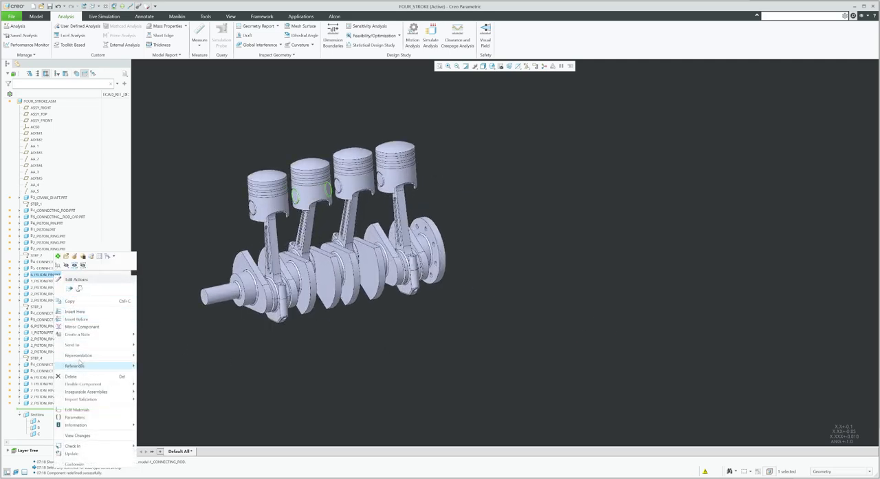
{"action": "left_click", "coordinate": [75, 311]}
{"action": "scroll", "coordinate": [293, 199], "scroll_direction": "down", "scroll_amount": 6}
{"action": "scroll", "coordinate": [298, 205], "scroll_direction": "up", "scroll_amount": 6}
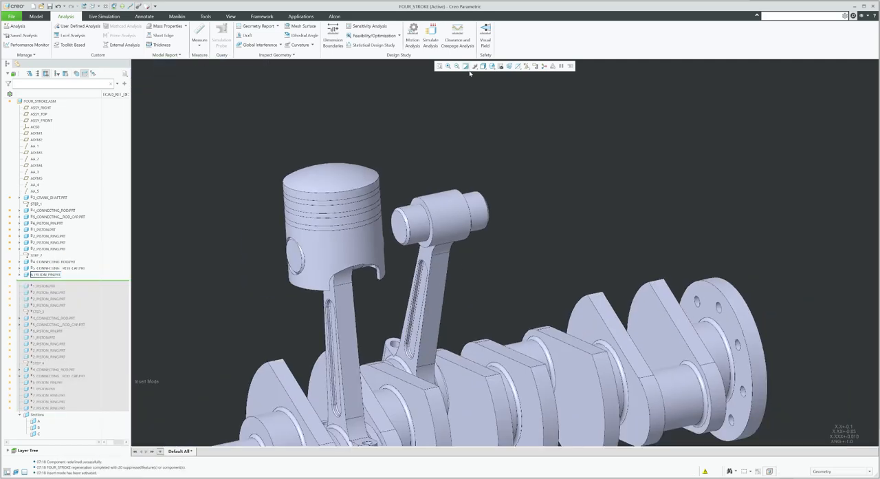
{"action": "scroll", "coordinate": [425, 237], "scroll_direction": "down", "scroll_amount": 4}
{"action": "scroll", "coordinate": [192, 108], "scroll_direction": "up", "scroll_amount": 4}
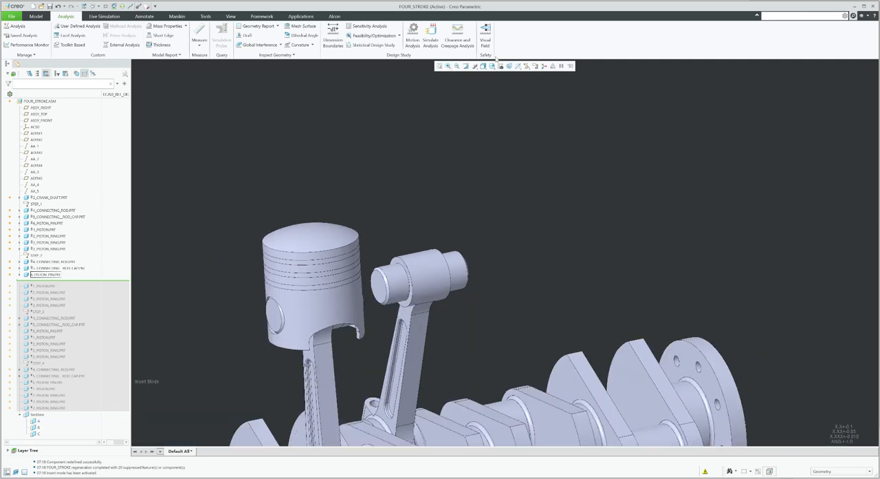
Turn on the display of datum planes
{"action": "left_click", "coordinate": [527, 66]}
{"action": "left_click", "coordinate": [539, 105]}
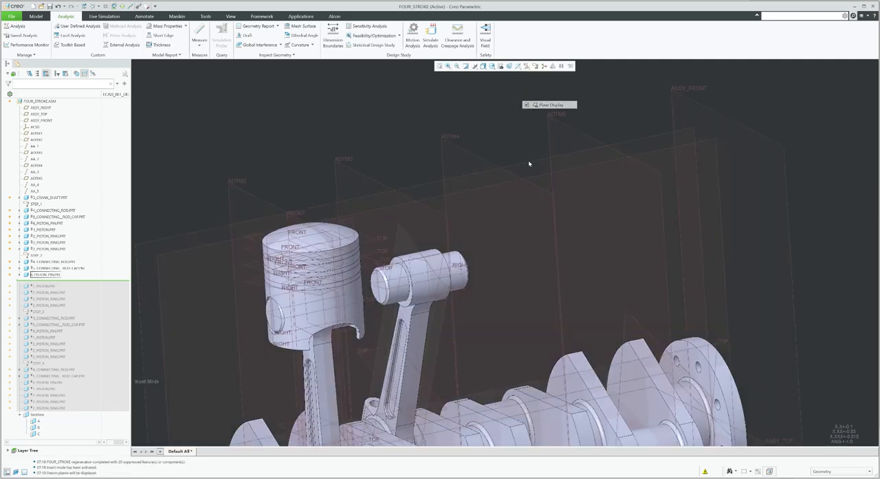
{"action": "left_click", "coordinate": [344, 160]}
Edit the placement of the piston pin on the exposed connecting rod and set its connection type to Pin
{"action": "right_click", "coordinate": [43, 274]}
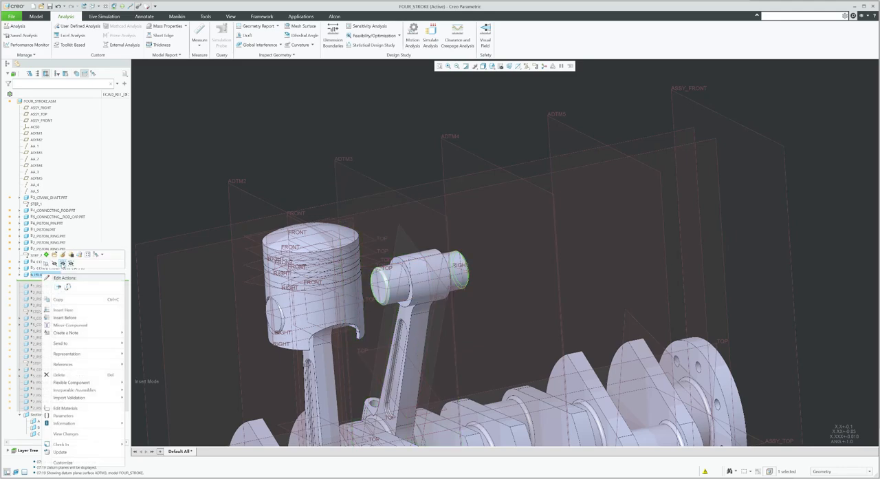
{"action": "left_click", "coordinate": [66, 286]}
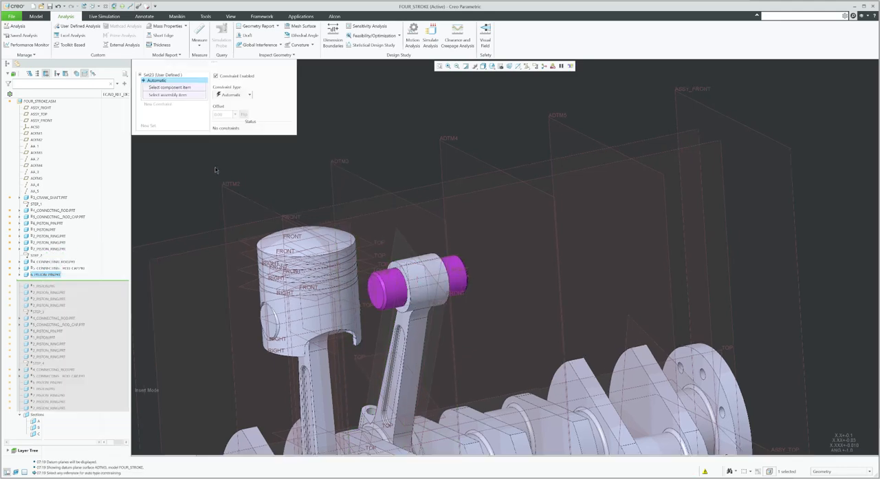
{"action": "left_click", "coordinate": [130, 34]}
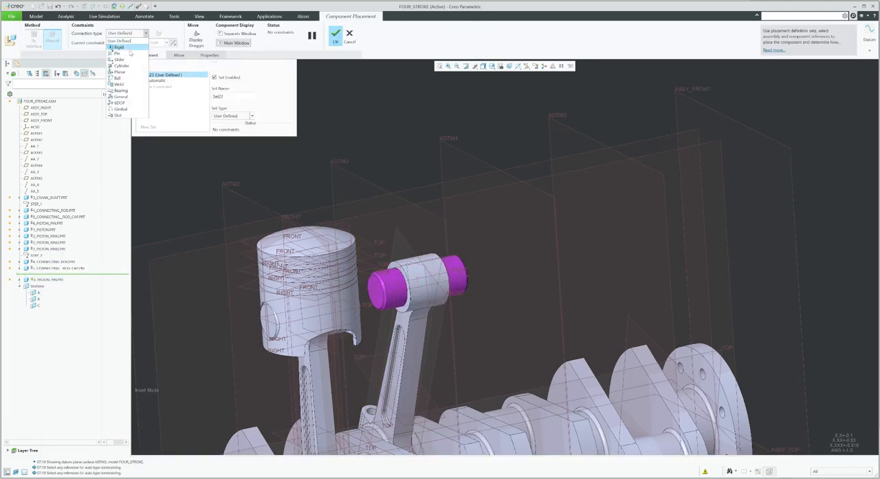
{"action": "left_click", "coordinate": [121, 55]}
Align the pin's axis with the rod's bore, make the pin's mid-plane coincident with the rod's FRONT plane, and finish
{"action": "scroll", "coordinate": [413, 283], "scroll_direction": "up", "scroll_amount": 3}
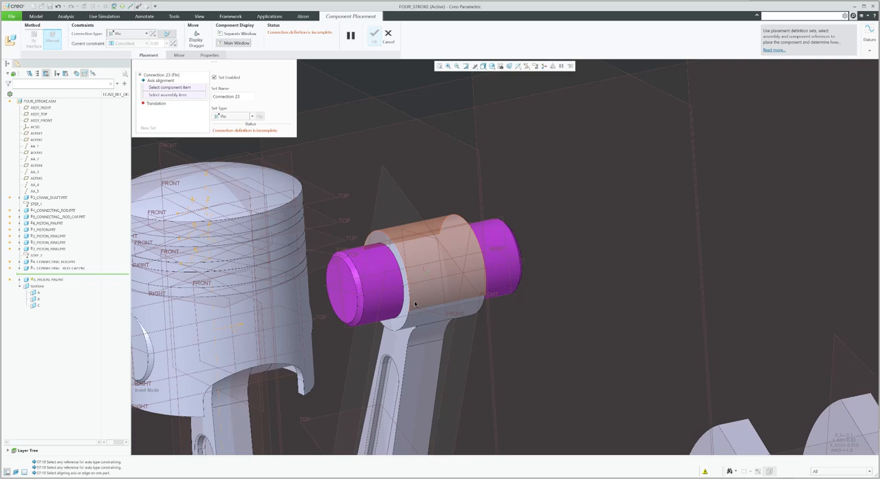
{"action": "left_click", "coordinate": [421, 295]}
{"action": "left_click", "coordinate": [422, 296]}
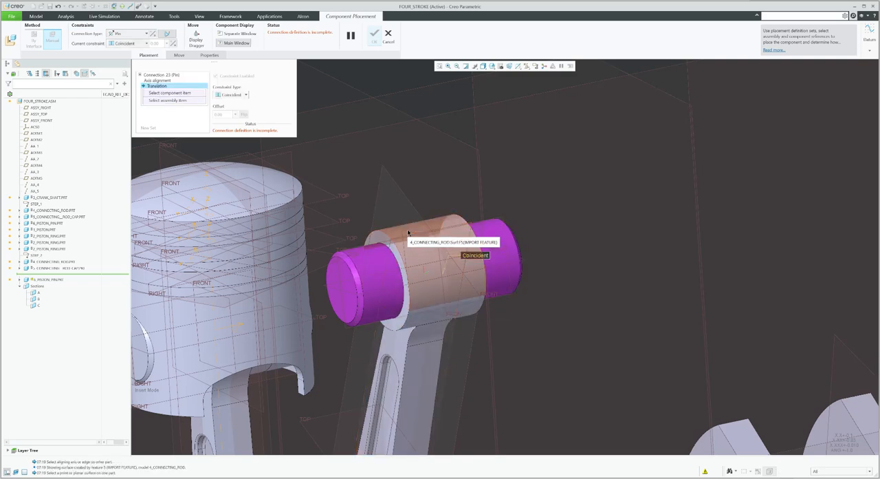
{"action": "left_click", "coordinate": [394, 179]}
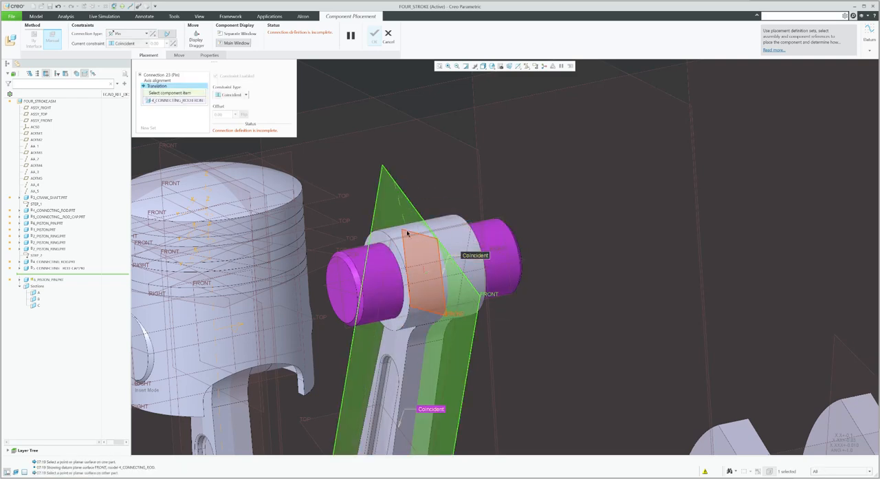
{"action": "left_click", "coordinate": [421, 244]}
{"action": "middle_click", "coordinate": [442, 119]}
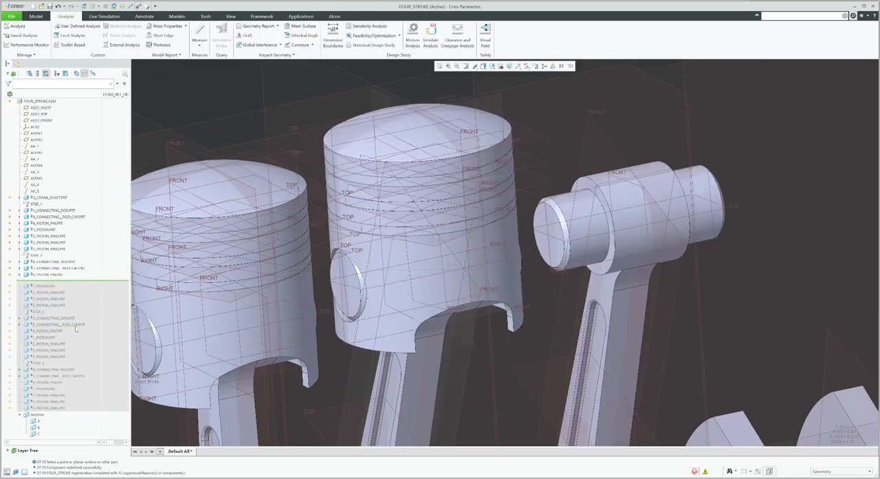
Edit the placement of the next piston pin in the tree and change its connection type to Pin
{"action": "right_click", "coordinate": [58, 328]}
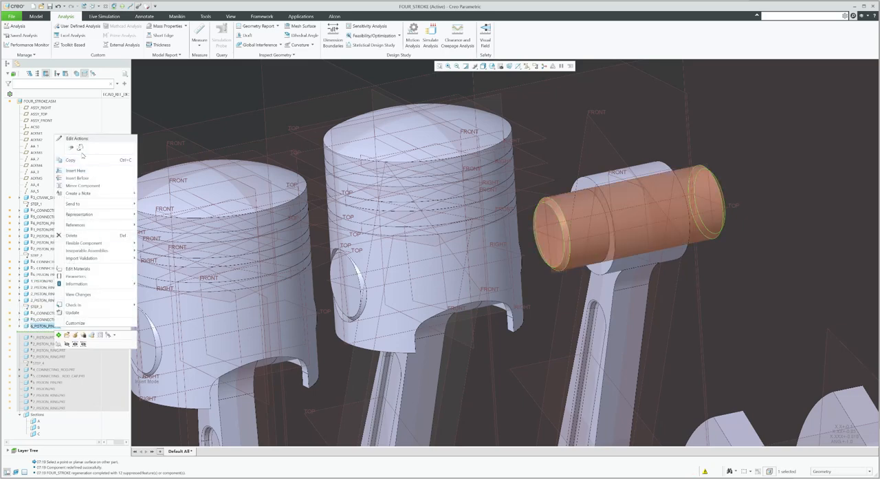
{"action": "left_click", "coordinate": [75, 334]}
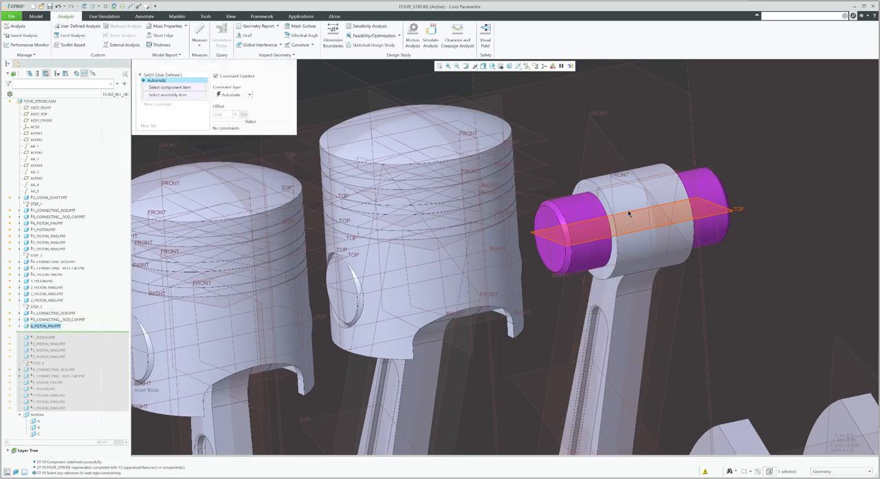
{"action": "left_click", "coordinate": [130, 33]}
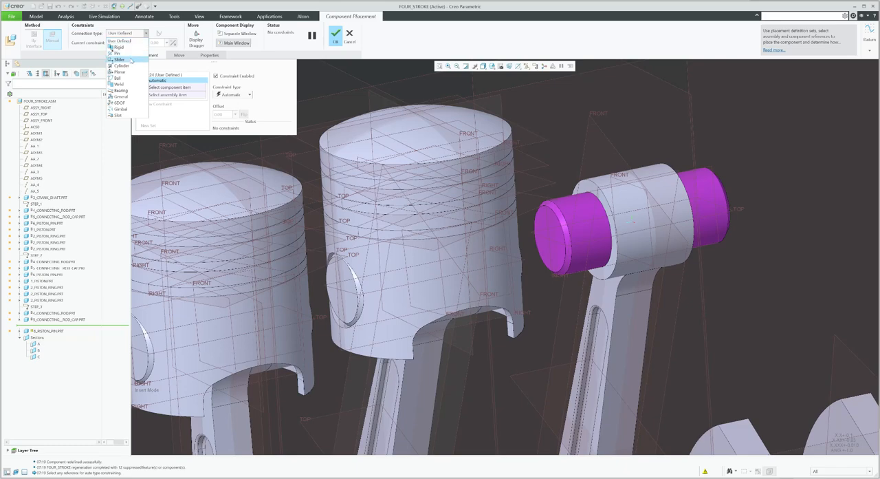
{"action": "left_click", "coordinate": [130, 54]}
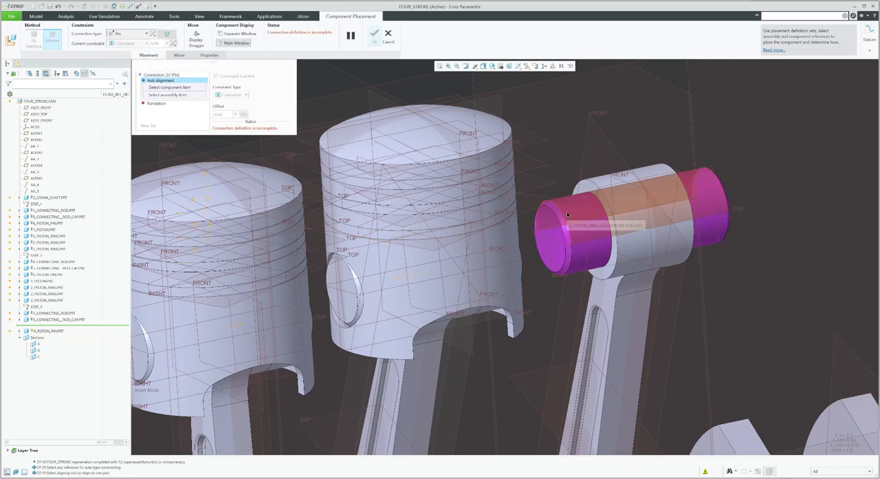
Align this pin's axis with its rod bore and make the pin and rod FRONT planes coincident, then finish
{"action": "left_click", "coordinate": [605, 209]}
{"action": "left_click", "coordinate": [597, 199]}
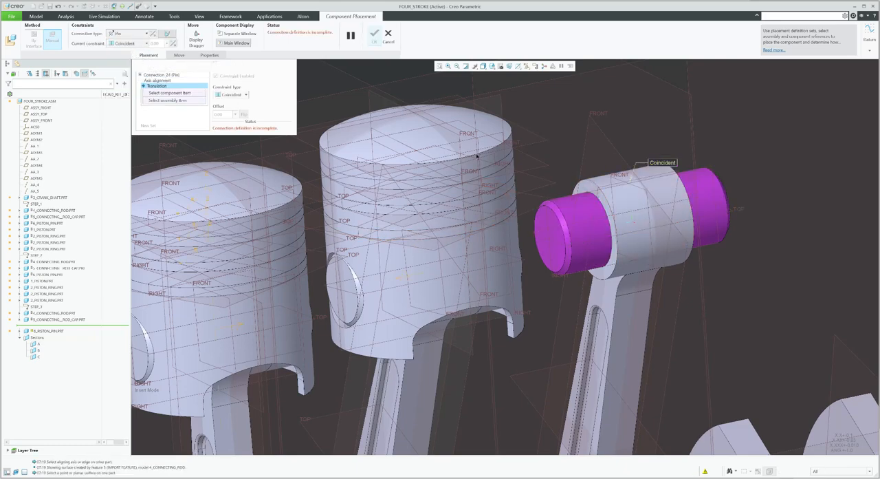
{"action": "left_click", "coordinate": [628, 176]}
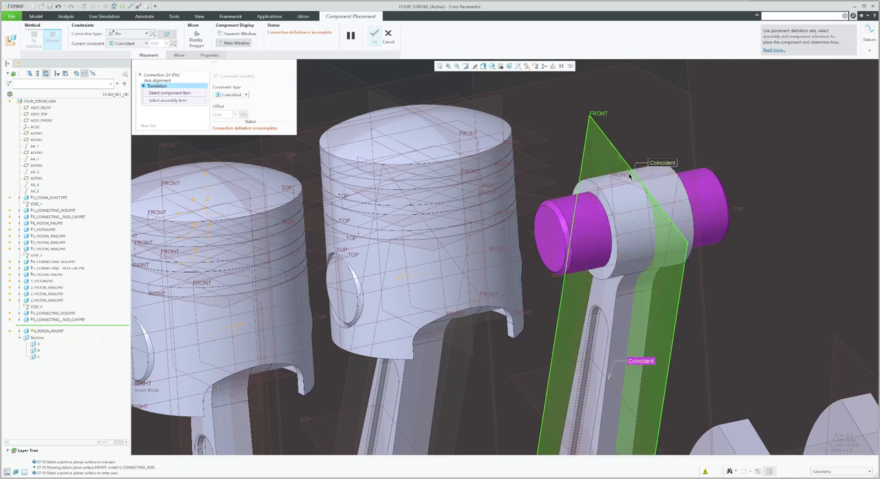
{"action": "left_click", "coordinate": [616, 180]}
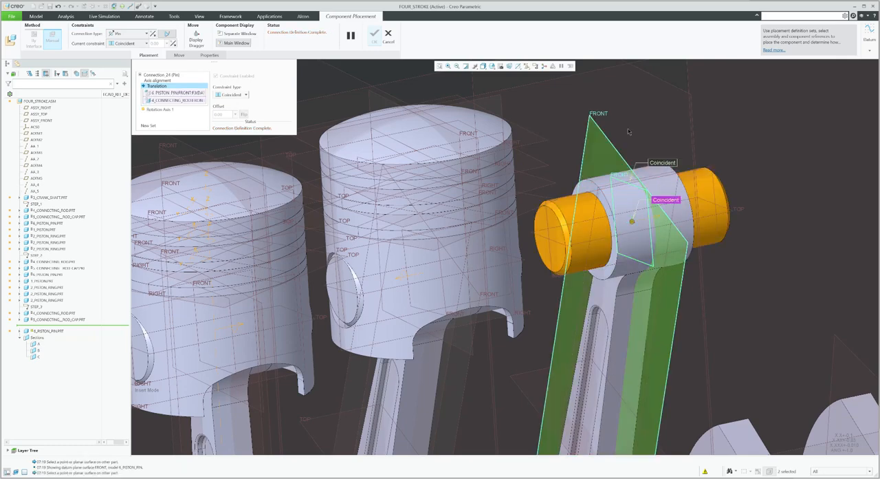
{"action": "middle_click", "coordinate": [627, 128]}
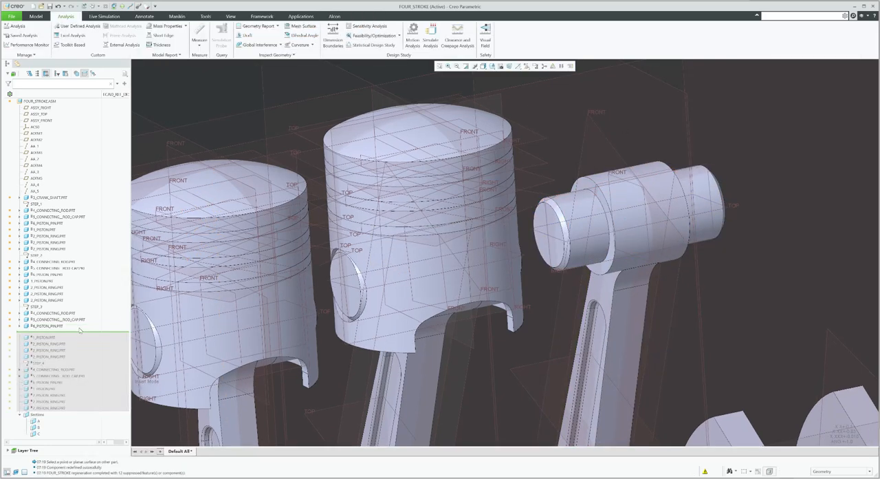
Move the model tree insert point down past the next piston pin
{"action": "left_click_drag", "start_coordinate": [71, 385], "coordinate": [71, 386]}
{"action": "scroll", "coordinate": [440, 230], "scroll_direction": "up", "scroll_amount": 7}
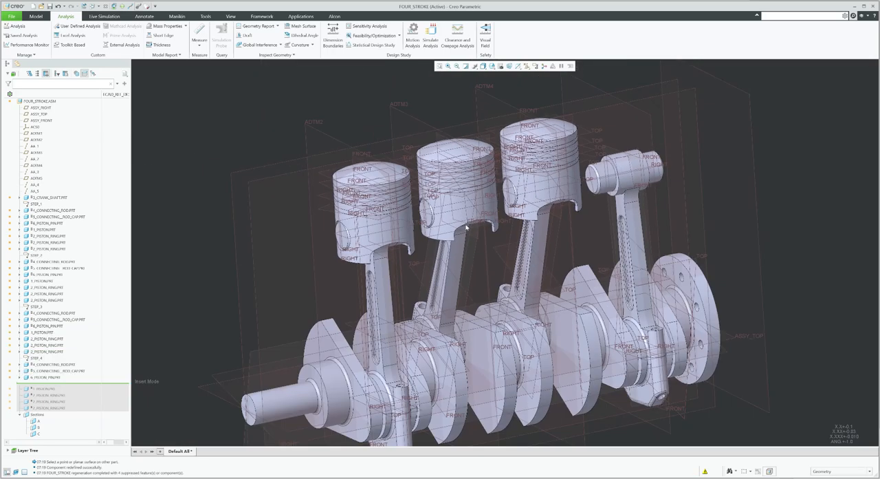
{"action": "scroll", "coordinate": [515, 255], "scroll_direction": "down", "scroll_amount": 7}
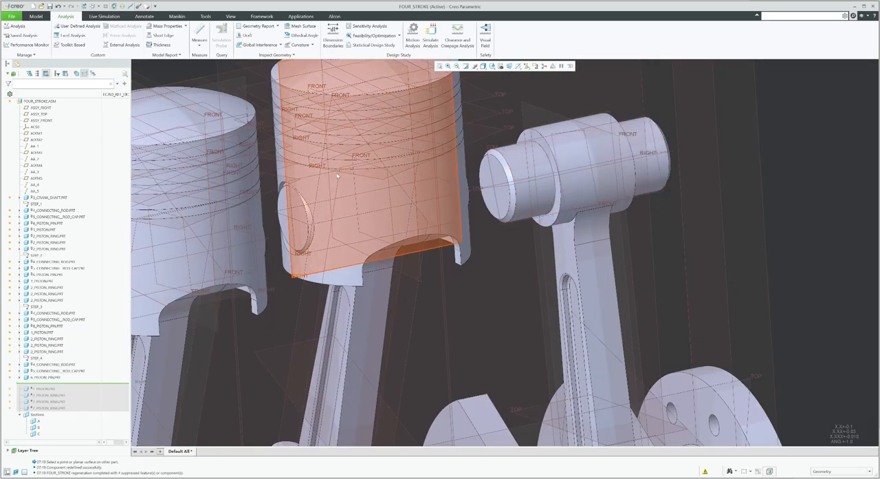
Edit the placement of the pin on the end connecting rod and set its connection type to Pin
{"action": "left_click", "coordinate": [522, 172]}
{"action": "left_click", "coordinate": [546, 141]}
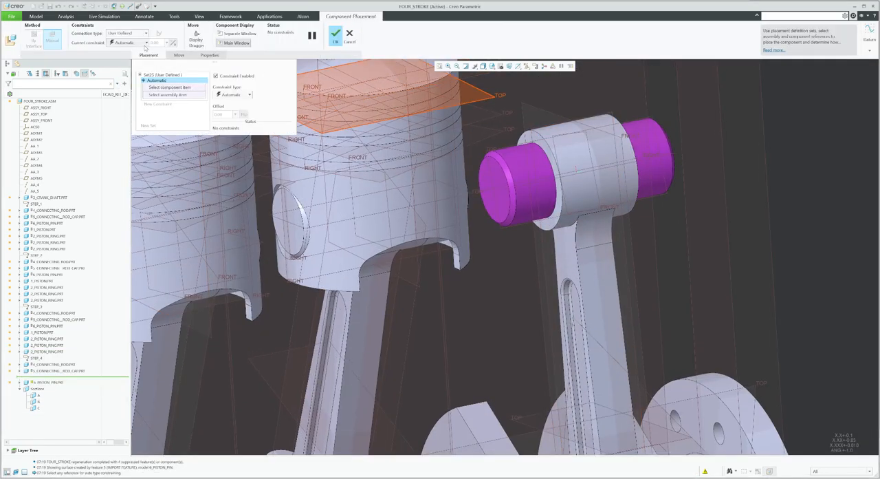
{"action": "left_click", "coordinate": [126, 33]}
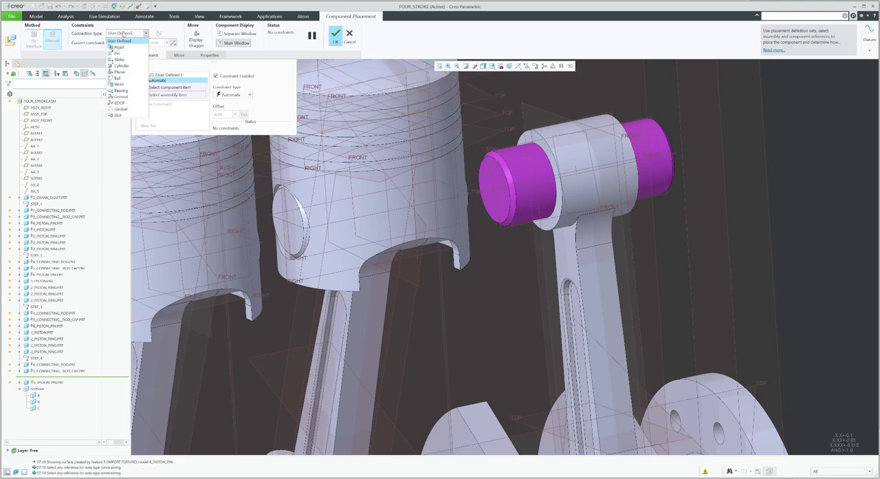
{"action": "left_click", "coordinate": [124, 54]}
Align the end pin's axis with the rod bore, make its FRONT plane coincide with the rod's, and finish the placement
{"action": "scroll", "coordinate": [467, 144], "scroll_direction": "down", "scroll_amount": 2}
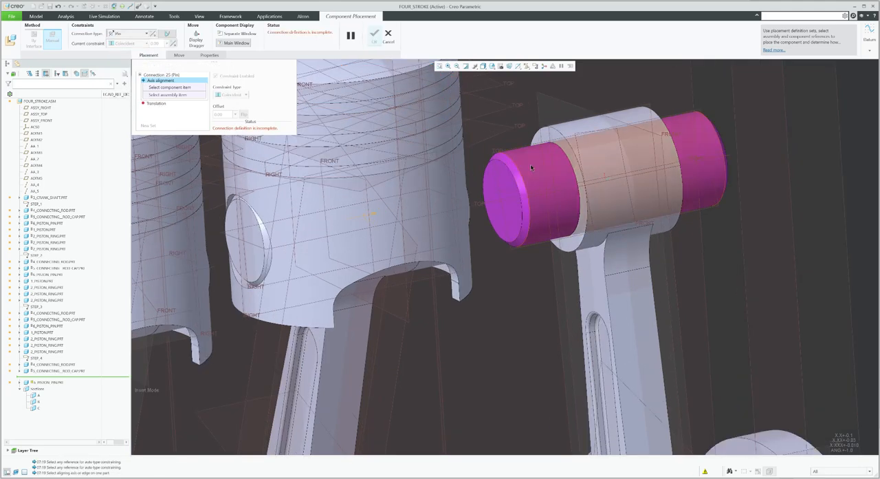
{"action": "left_click", "coordinate": [532, 163]}
{"action": "left_click", "coordinate": [586, 127]}
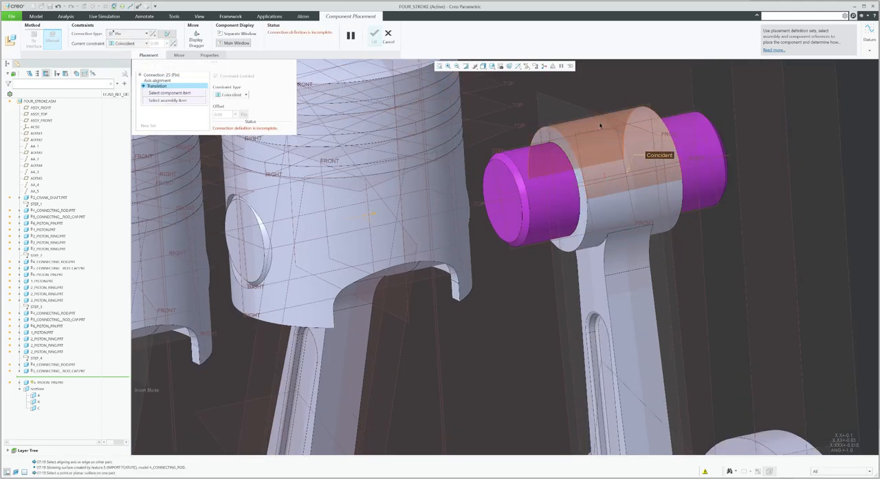
{"action": "left_click", "coordinate": [558, 97]}
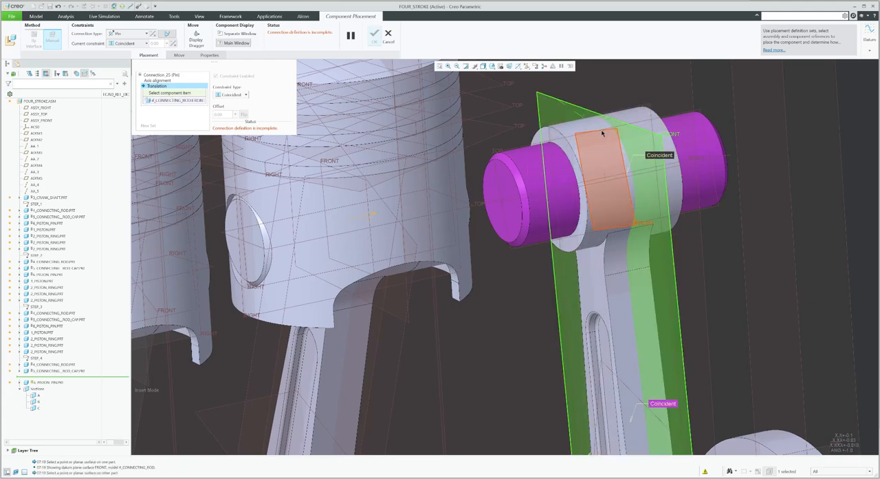
{"action": "left_click", "coordinate": [602, 133]}
{"action": "scroll", "coordinate": [600, 136], "scroll_direction": "up", "scroll_amount": 4}
{"action": "middle_click", "coordinate": [645, 109]}
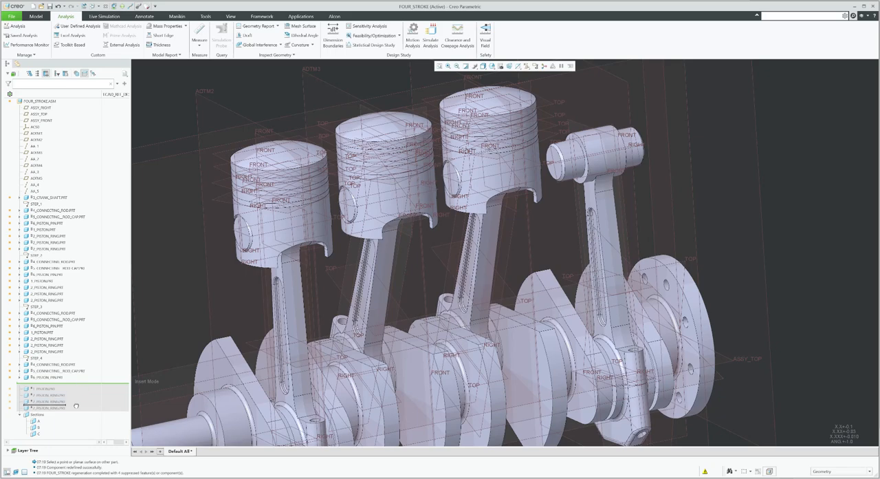
Edit the placement of the second piston and turn on datum axis display
{"action": "left_click", "coordinate": [43, 281]}
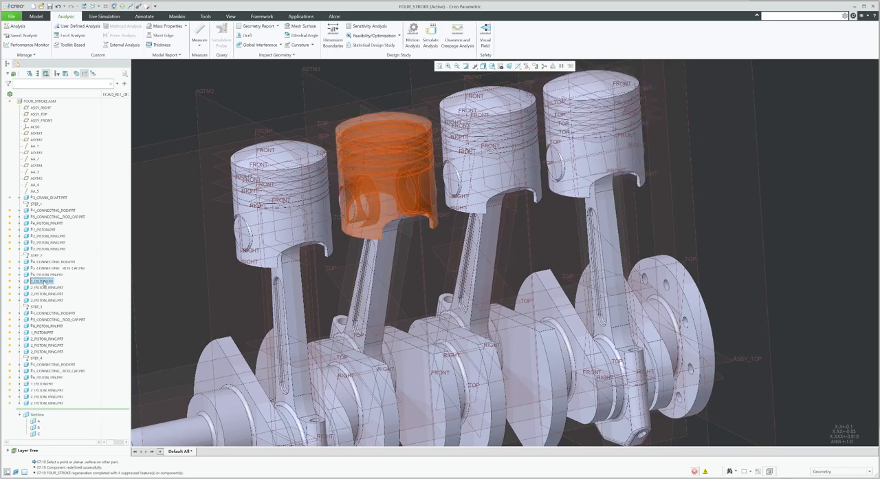
{"action": "left_click", "coordinate": [43, 282]}
{"action": "left_click", "coordinate": [71, 260]}
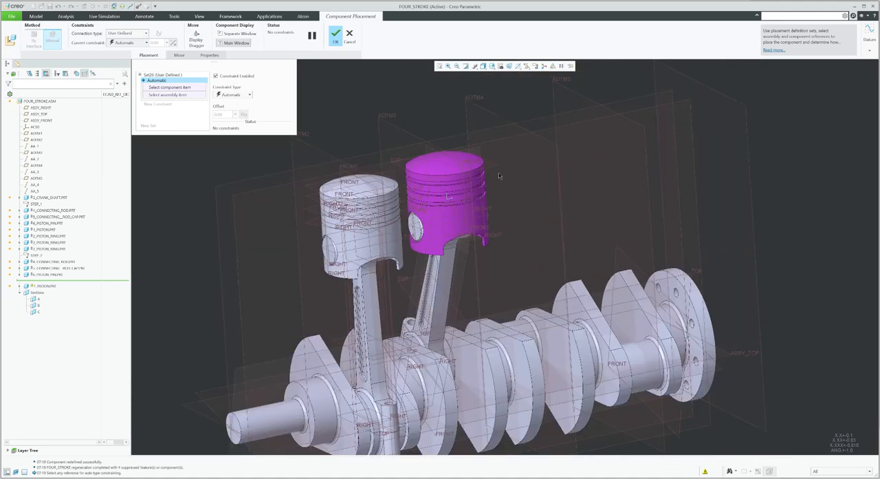
{"action": "left_click", "coordinate": [526, 66]}
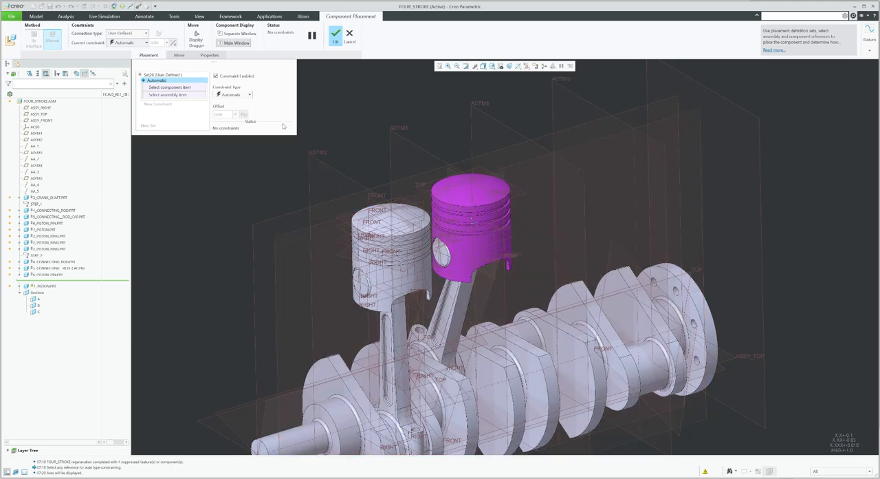
Set the piston's connection type to Pin
{"action": "left_click", "coordinate": [124, 34]}
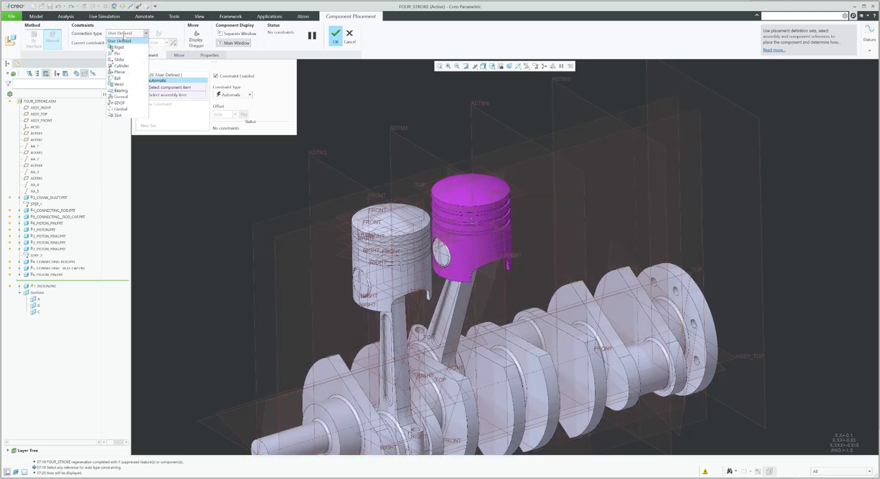
{"action": "left_click", "coordinate": [122, 65]}
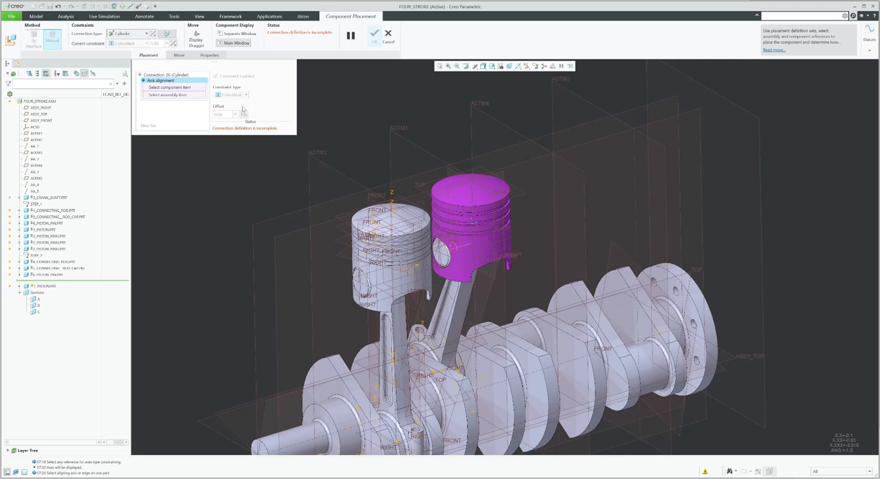
{"action": "left_click", "coordinate": [130, 34]}
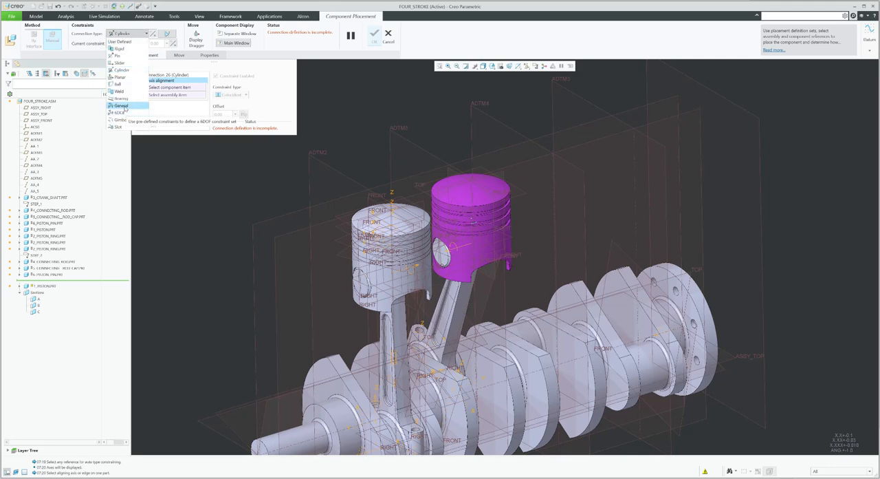
{"action": "left_click", "coordinate": [120, 105]}
{"action": "scroll", "coordinate": [466, 267], "scroll_direction": "down", "scroll_amount": 5}
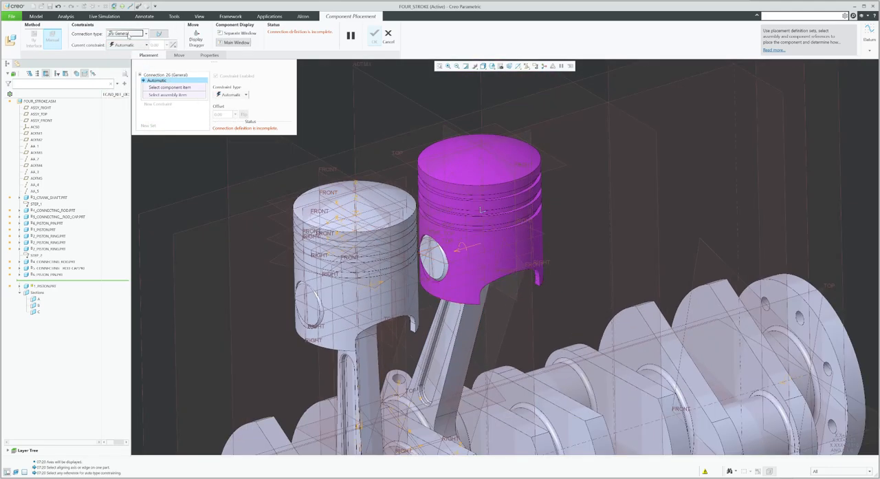
{"action": "left_click", "coordinate": [127, 36]}
{"action": "left_click", "coordinate": [124, 55]}
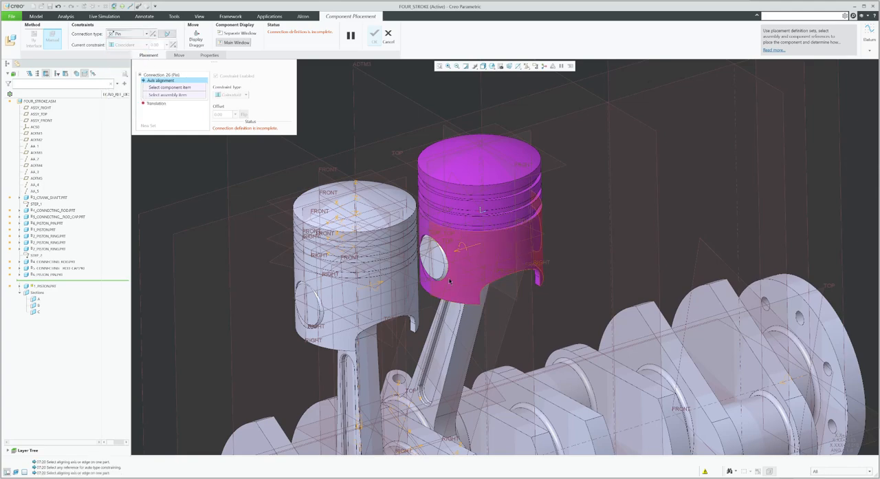
Align the second piston's bore axis with its piston pin and make the piston's FRONT plane coincide with the pin's FRONT plane
{"action": "scroll", "coordinate": [467, 221], "scroll_direction": "up", "scroll_amount": 3}
{"action": "left_click", "coordinate": [449, 212]}
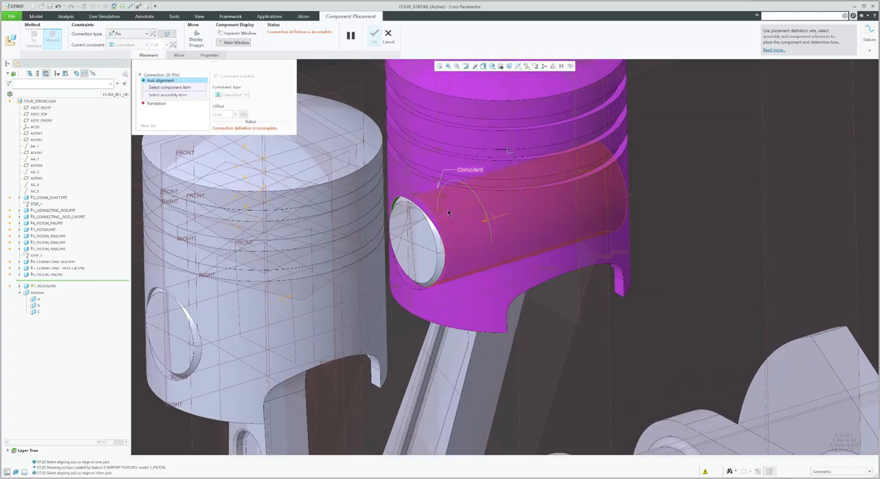
{"action": "left_click", "coordinate": [452, 222]}
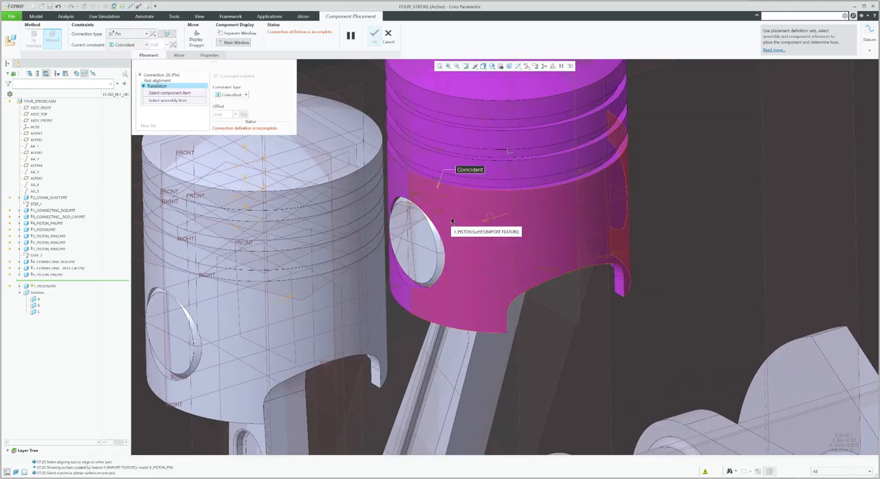
{"action": "scroll", "coordinate": [473, 229], "scroll_direction": "down", "scroll_amount": 5}
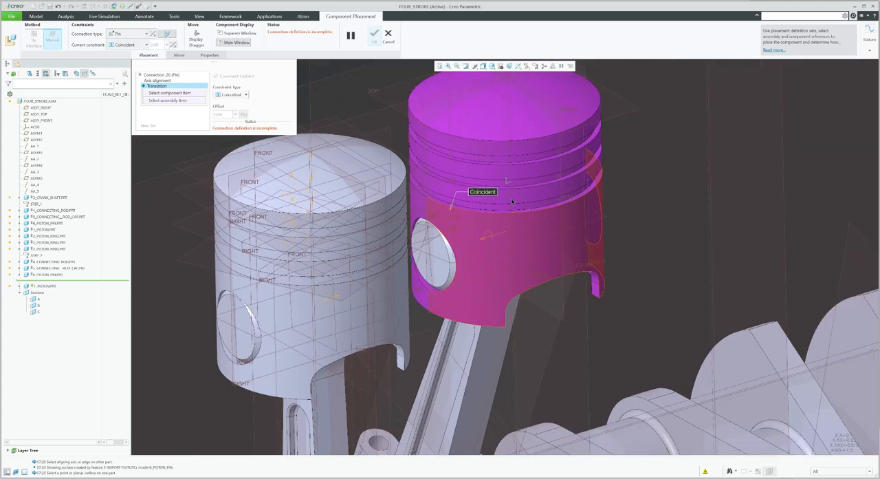
{"action": "left_click", "coordinate": [484, 130]}
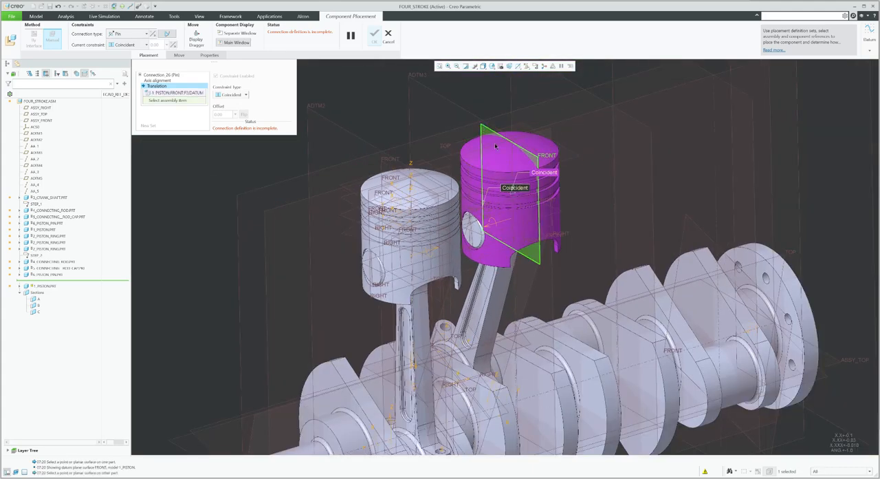
{"action": "scroll", "coordinate": [514, 211], "scroll_direction": "up", "scroll_amount": 3}
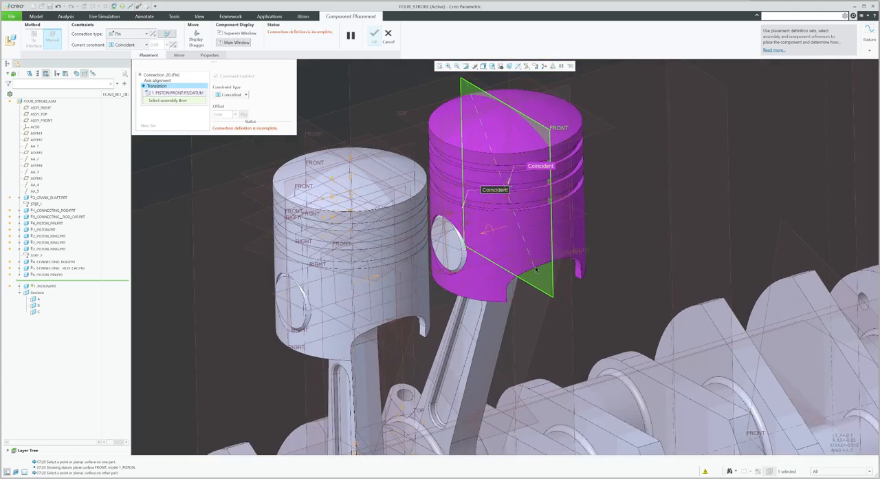
{"action": "left_click", "coordinate": [525, 238]}
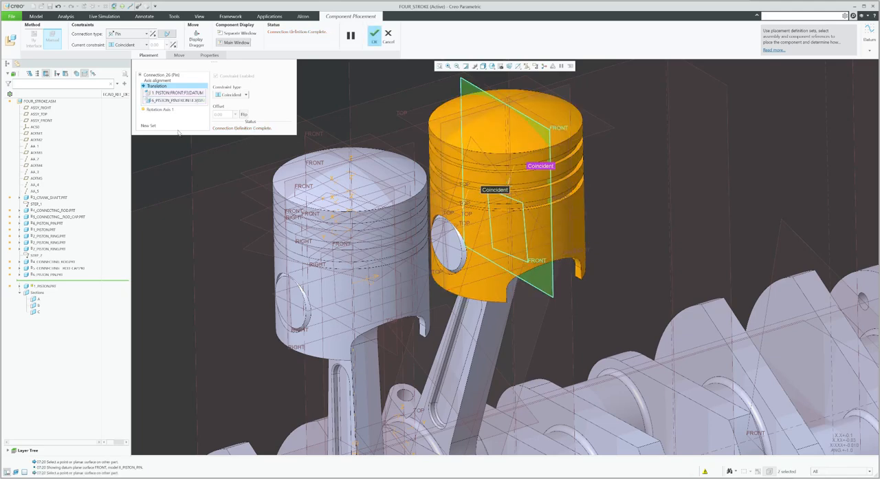
Add a Cylinder connection set aligning the piston's A_1 axis with assembly axis AA_7, and finish the placement
{"action": "left_click", "coordinate": [148, 125]}
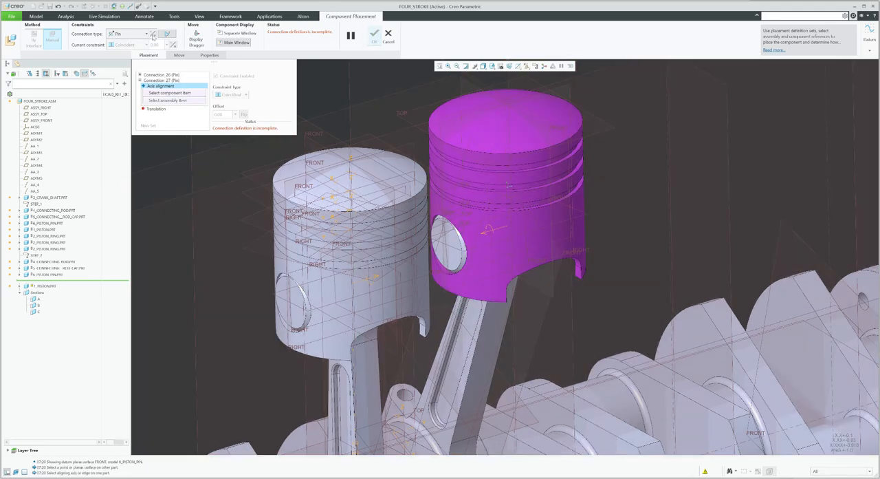
{"action": "left_click", "coordinate": [139, 35]}
{"action": "left_click", "coordinate": [123, 64]}
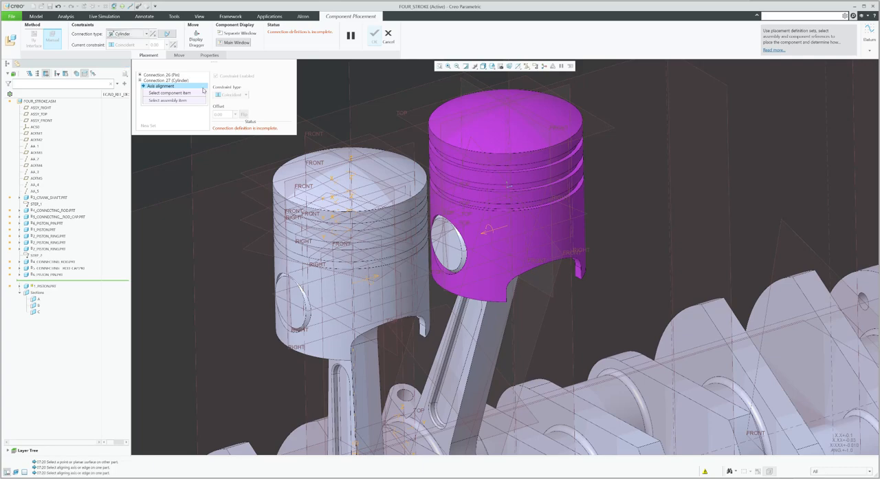
{"action": "scroll", "coordinate": [407, 305], "scroll_direction": "up", "scroll_amount": 5}
{"action": "scroll", "coordinate": [460, 220], "scroll_direction": "down", "scroll_amount": 5}
{"action": "middle_click_drag", "start_coordinate": [456, 221], "coordinate": [445, 243]}
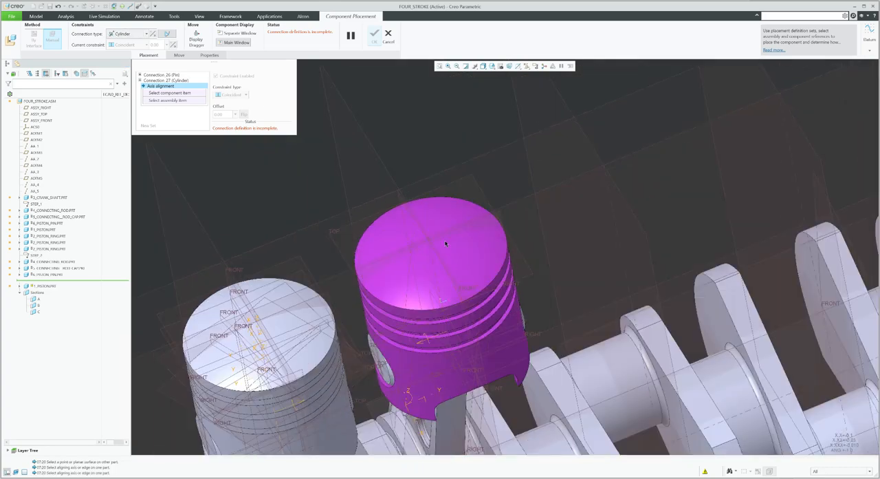
{"action": "scroll", "coordinate": [432, 248], "scroll_direction": "down", "scroll_amount": 2}
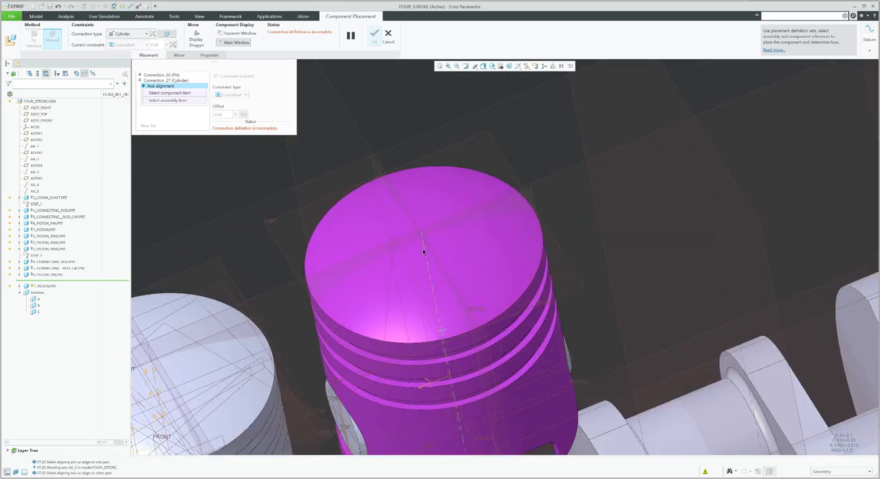
{"action": "left_click", "coordinate": [423, 250]}
{"action": "scroll", "coordinate": [447, 197], "scroll_direction": "up", "scroll_amount": 5}
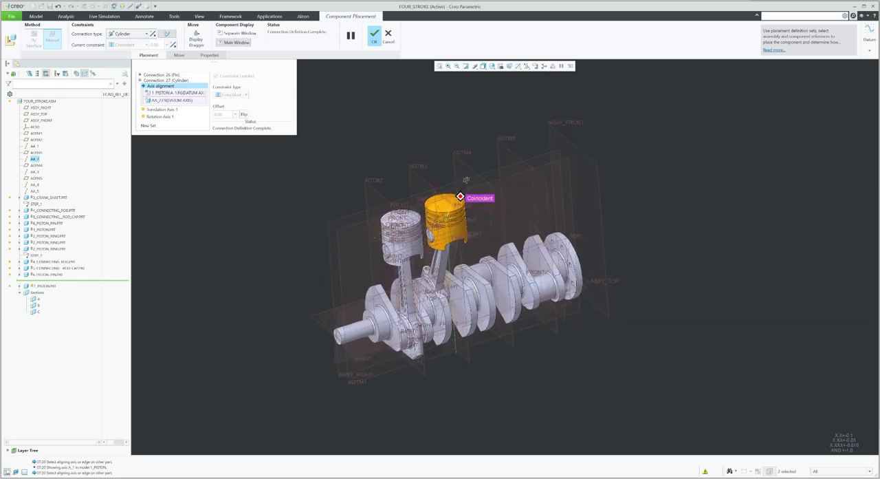
{"action": "left_click", "coordinate": [374, 36]}
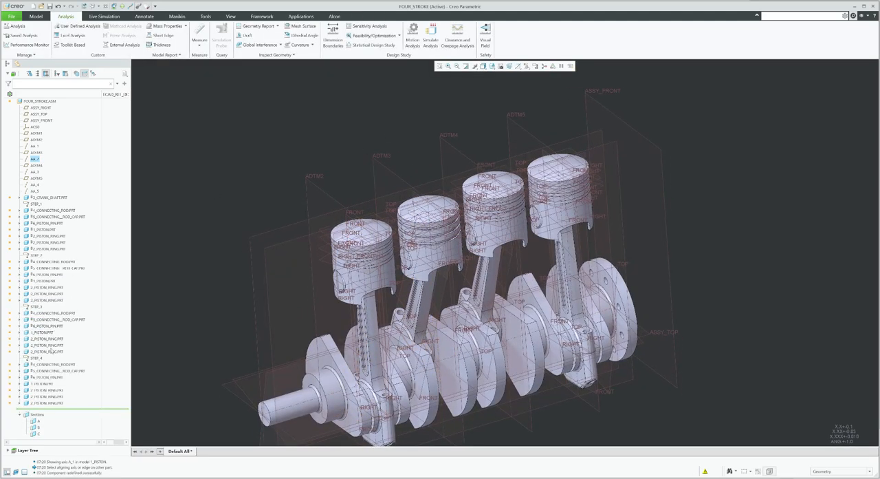
Open the third piston pin's placement definition and close it again
{"action": "left_click", "coordinate": [47, 326]}
{"action": "left_click", "coordinate": [68, 303]}
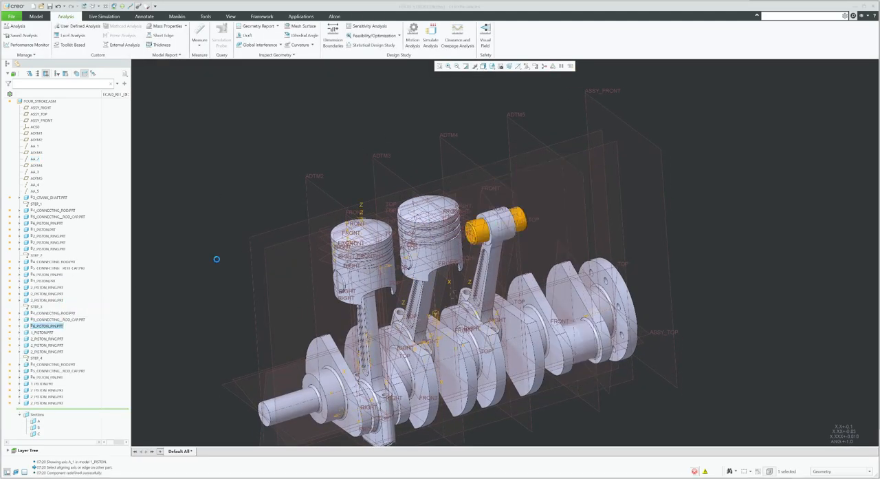
{"action": "left_click", "coordinate": [364, 40]}
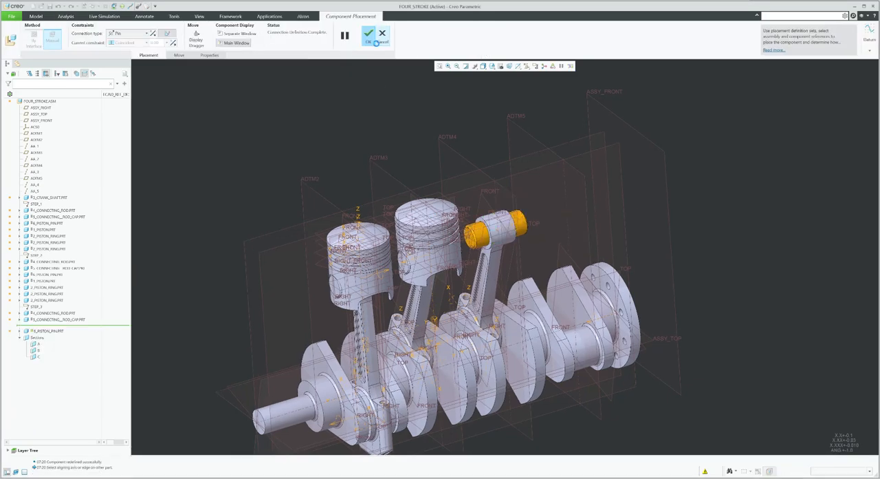
Edit the placement of the third piston and set its connection type to Pin
{"action": "left_click", "coordinate": [46, 332]}
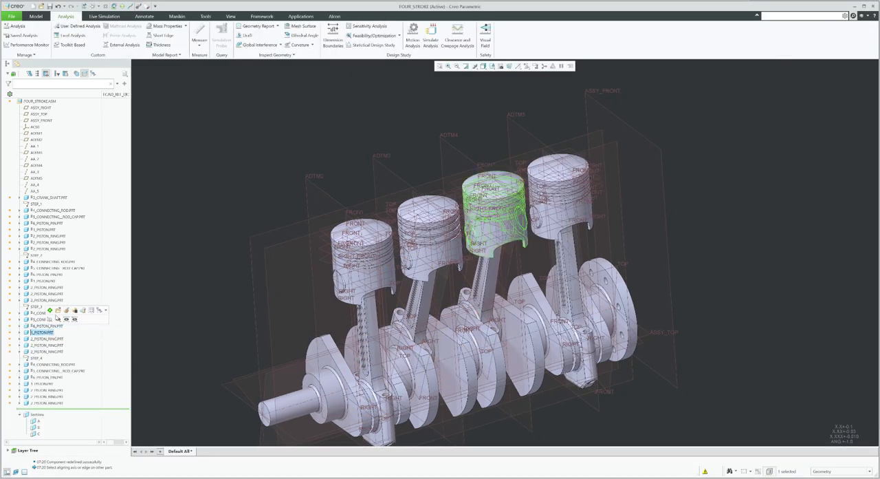
{"action": "left_click", "coordinate": [66, 310]}
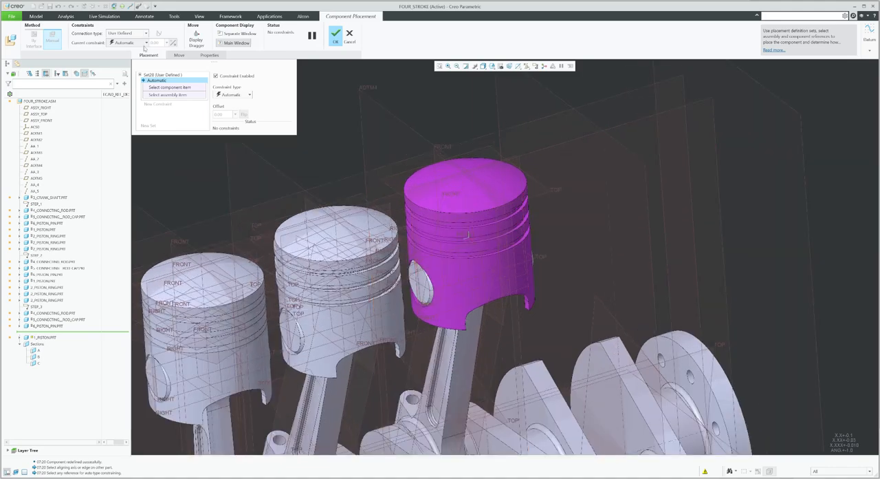
{"action": "left_click", "coordinate": [129, 33]}
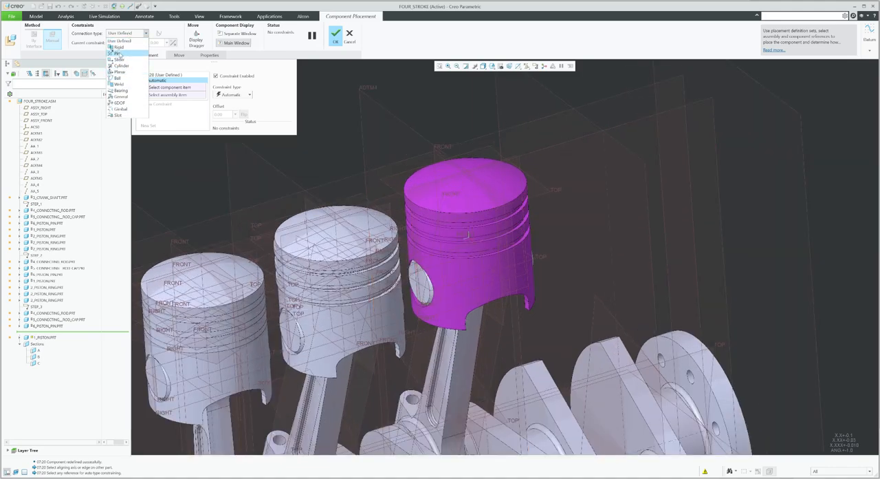
{"action": "left_click", "coordinate": [118, 54]}
Align the third piston's bore axis with its pin and make the piston's FRONT plane coincide with the pin's FRONT plane
{"action": "scroll", "coordinate": [413, 276], "scroll_direction": "up", "scroll_amount": 3}
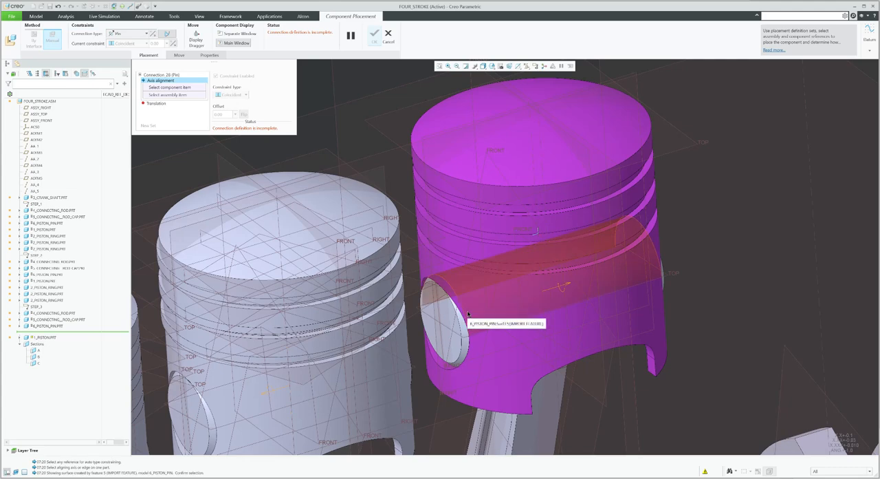
{"action": "left_click", "coordinate": [469, 314]}
{"action": "left_click", "coordinate": [467, 306]}
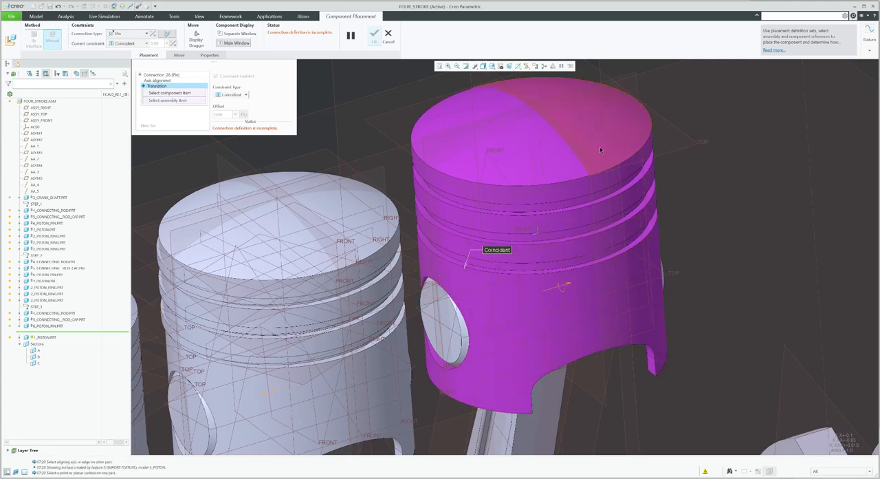
{"action": "scroll", "coordinate": [497, 201], "scroll_direction": "up", "scroll_amount": 3}
{"action": "left_click", "coordinate": [521, 196]}
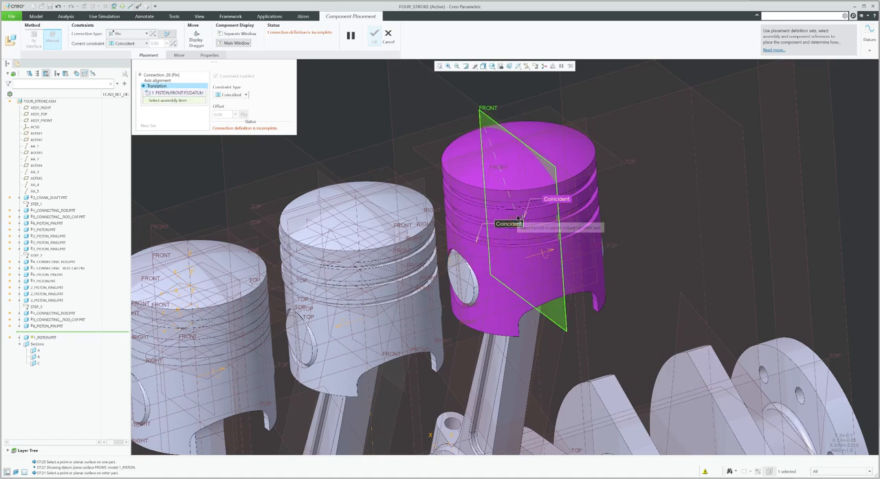
{"action": "left_click", "coordinate": [520, 219]}
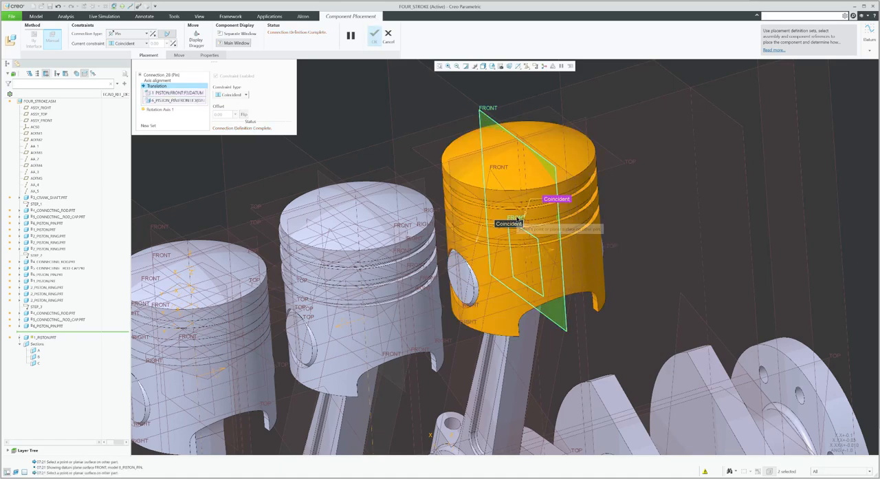
Add a Cylinder connection set aligning the third piston's A_1 axis with assembly axis AA_3, and finish the placement
{"action": "left_click", "coordinate": [149, 126]}
{"action": "left_click", "coordinate": [130, 33]}
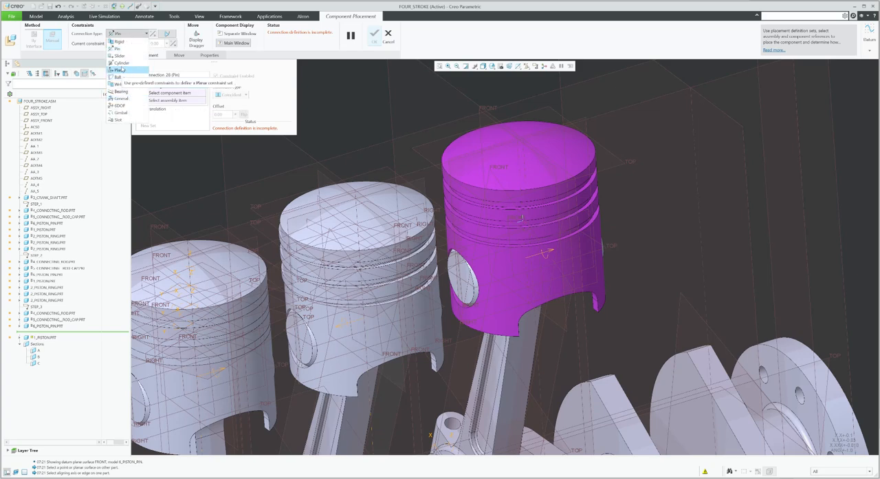
{"action": "left_click", "coordinate": [118, 49]}
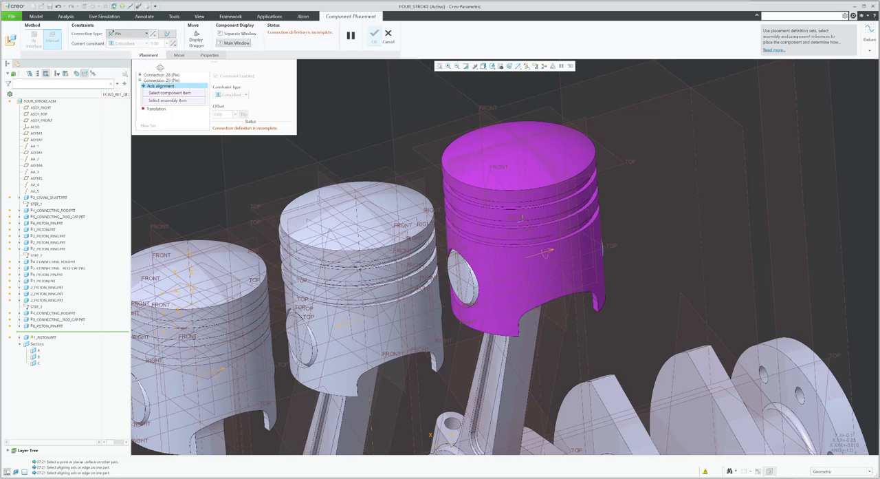
{"action": "left_click", "coordinate": [519, 160]}
{"action": "left_click", "coordinate": [521, 160]}
{"action": "scroll", "coordinate": [496, 134], "scroll_direction": "up", "scroll_amount": 3}
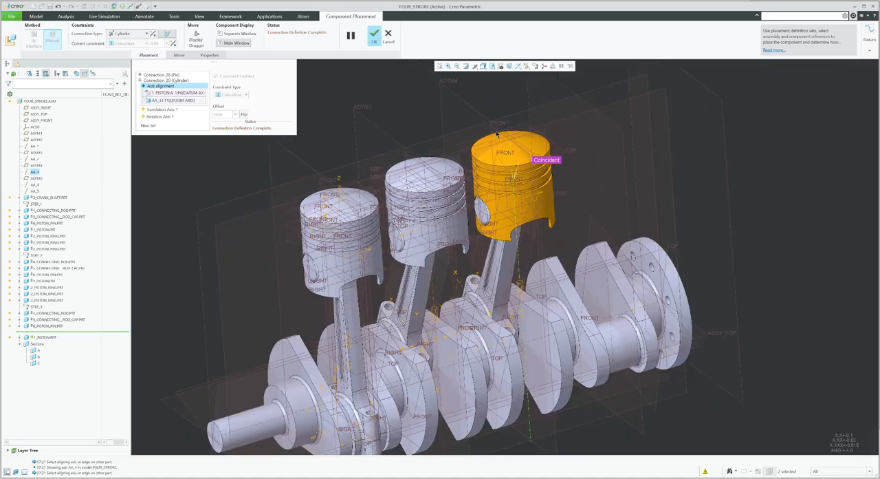
{"action": "left_click", "coordinate": [375, 35]}
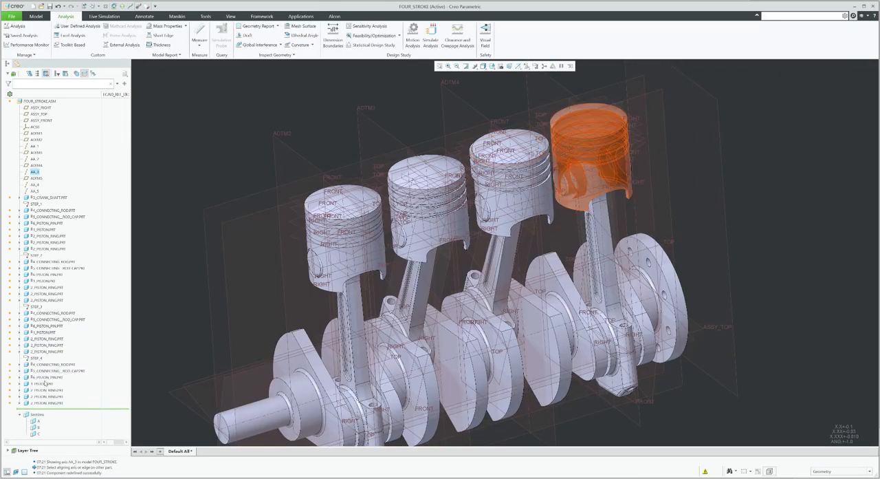
Edit the placement of the fourth piston and set its connection type to Pin
{"action": "left_click", "coordinate": [42, 384]}
{"action": "left_click", "coordinate": [64, 364]}
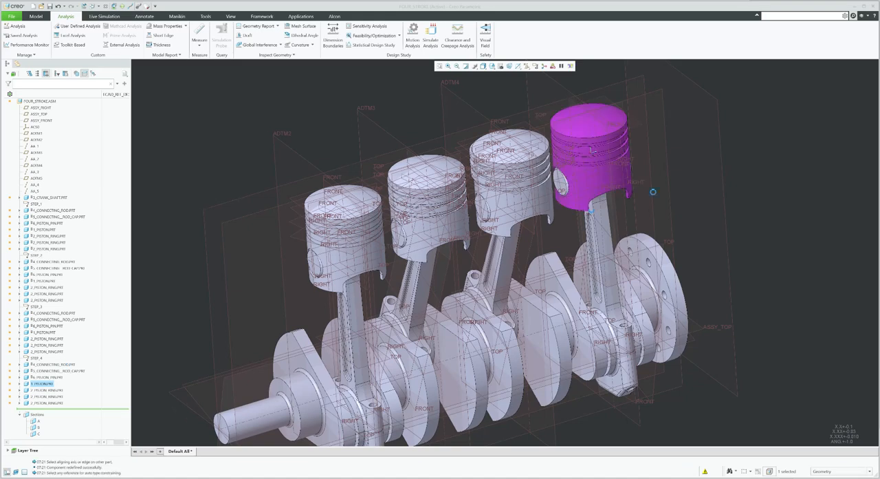
{"action": "left_click", "coordinate": [132, 34]}
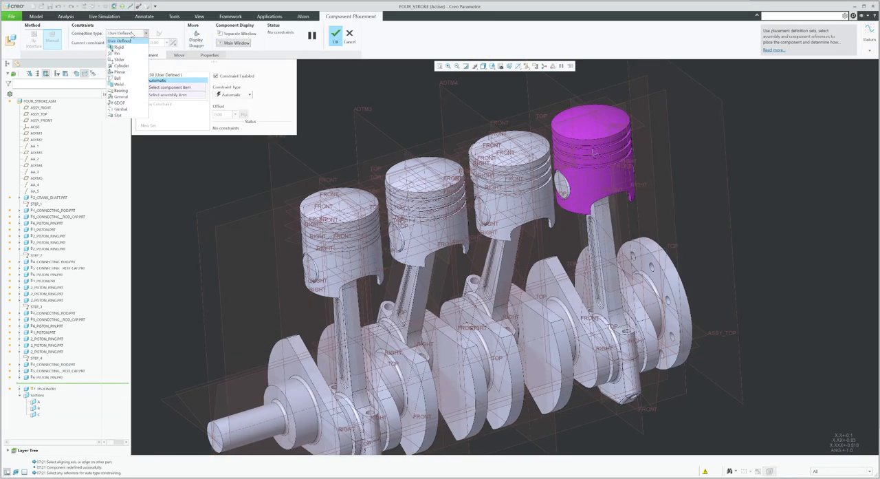
{"action": "left_click", "coordinate": [128, 52]}
Align the fourth piston's bore axis with its pin and make the piston's FRONT plane coincide with the pin's FRONT plane
{"action": "scroll", "coordinate": [550, 176], "scroll_direction": "up", "scroll_amount": 6}
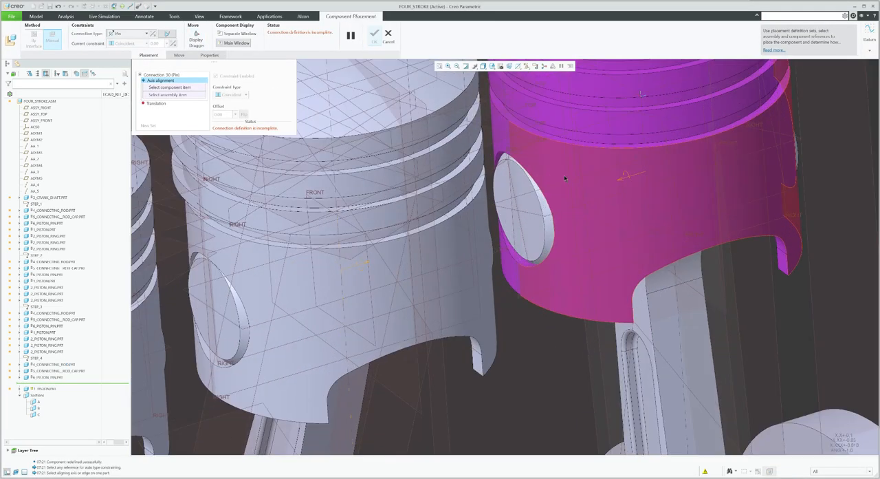
{"action": "left_click", "coordinate": [549, 175]}
{"action": "right_click", "coordinate": [552, 169]}
{"action": "left_click", "coordinate": [553, 168]}
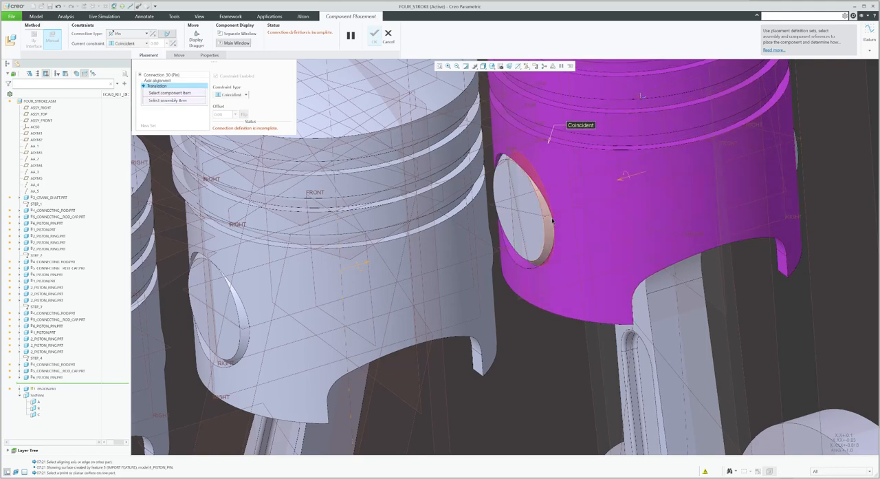
{"action": "scroll", "coordinate": [509, 232], "scroll_direction": "down", "scroll_amount": 5}
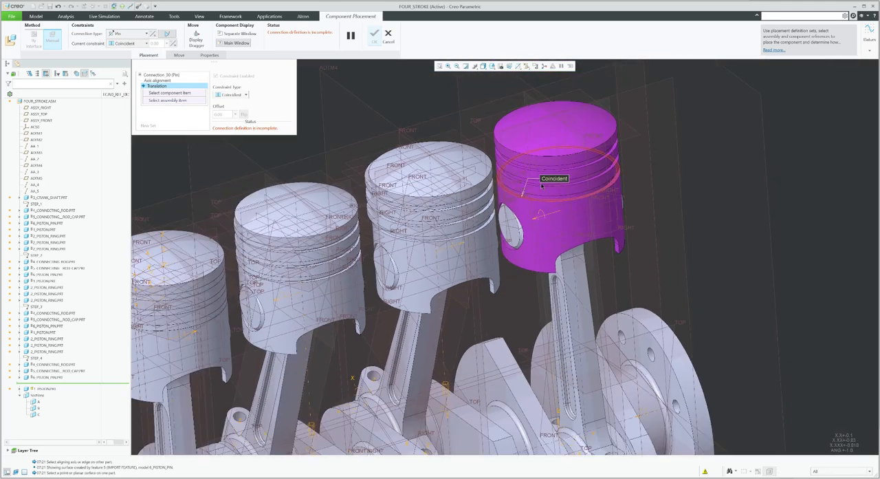
{"action": "left_click", "coordinate": [542, 105]}
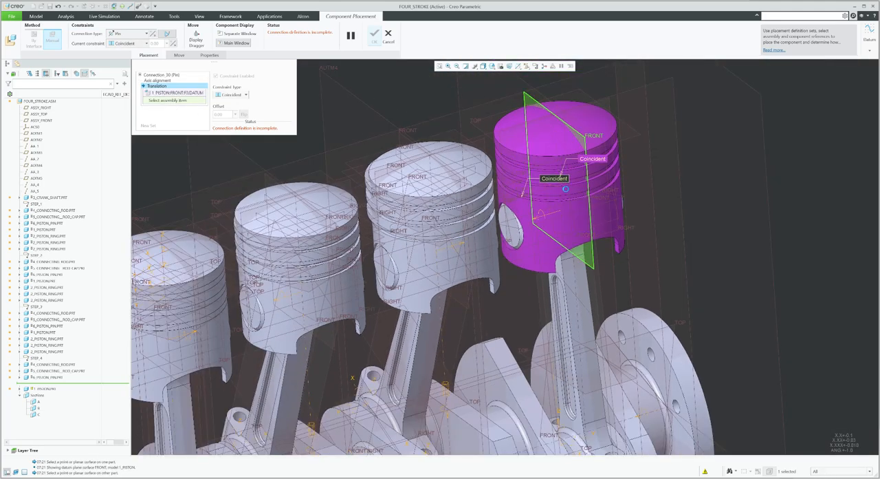
{"action": "left_click", "coordinate": [565, 188]}
Add a Cylinder connection set aligning the fourth piston's A_1 axis with assembly axis AA_4
{"action": "left_click", "coordinate": [150, 126]}
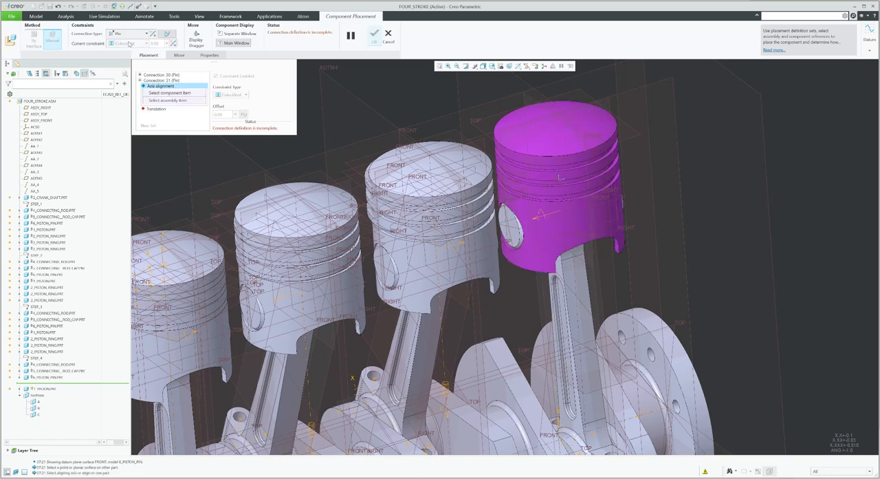
{"action": "left_click", "coordinate": [124, 33]}
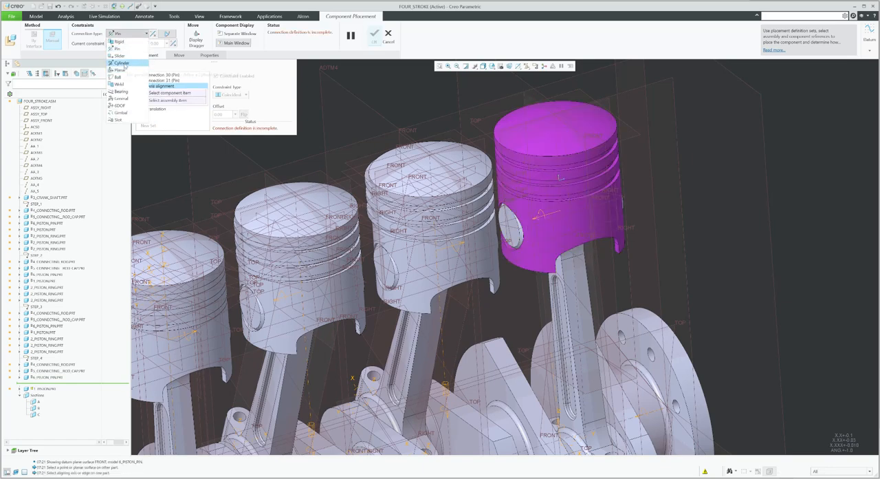
{"action": "left_click", "coordinate": [122, 63]}
{"action": "left_click", "coordinate": [564, 136]}
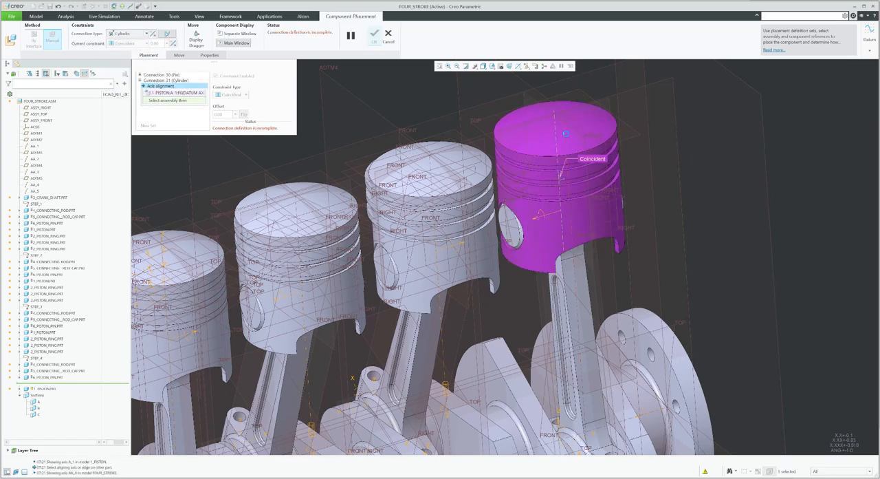
{"action": "scroll", "coordinate": [566, 134], "scroll_direction": "up", "scroll_amount": 6}
{"action": "middle_click_drag", "start_coordinate": [566, 134], "coordinate": [573, 165]}
{"action": "scroll", "coordinate": [582, 112], "scroll_direction": "down", "scroll_amount": 4}
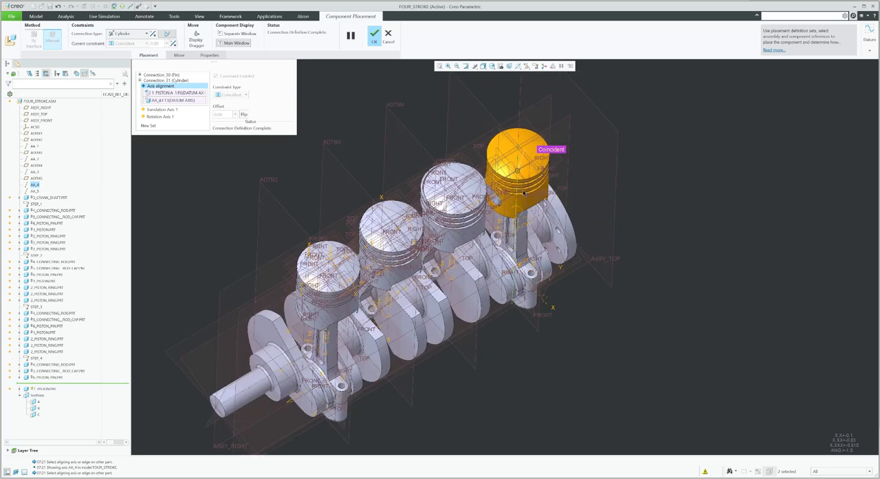
Finish the fourth piston's placement and hide the datum plane and axis display
{"action": "left_click", "coordinate": [374, 36]}
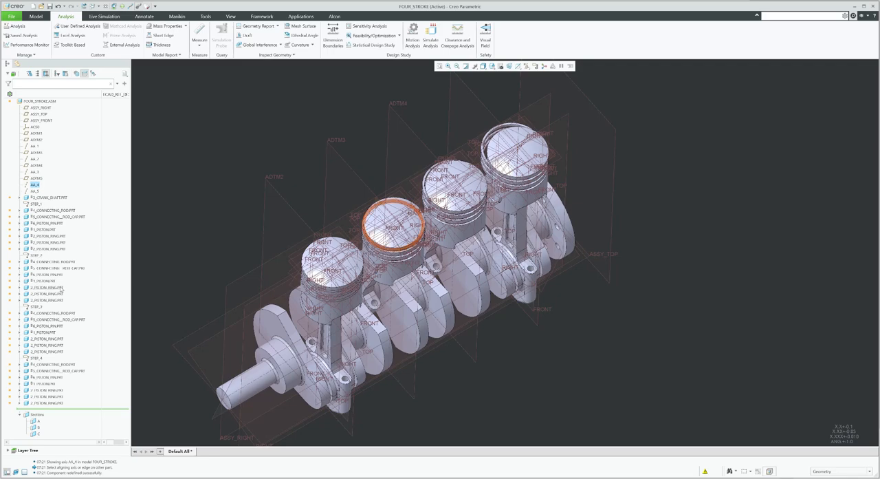
{"action": "left_click", "coordinate": [526, 66]}
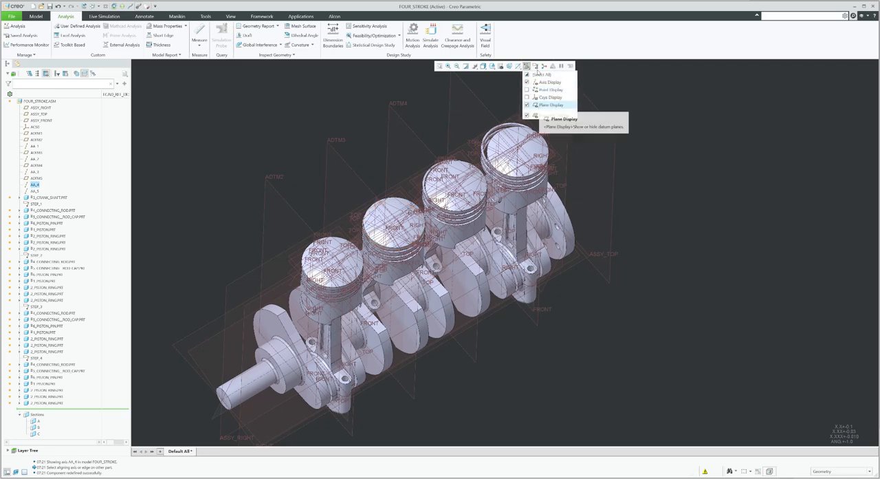
{"action": "left_click", "coordinate": [540, 105]}
{"action": "left_click", "coordinate": [451, 108]}
{"action": "middle_click_drag", "start_coordinate": [486, 163], "coordinate": [462, 151]}
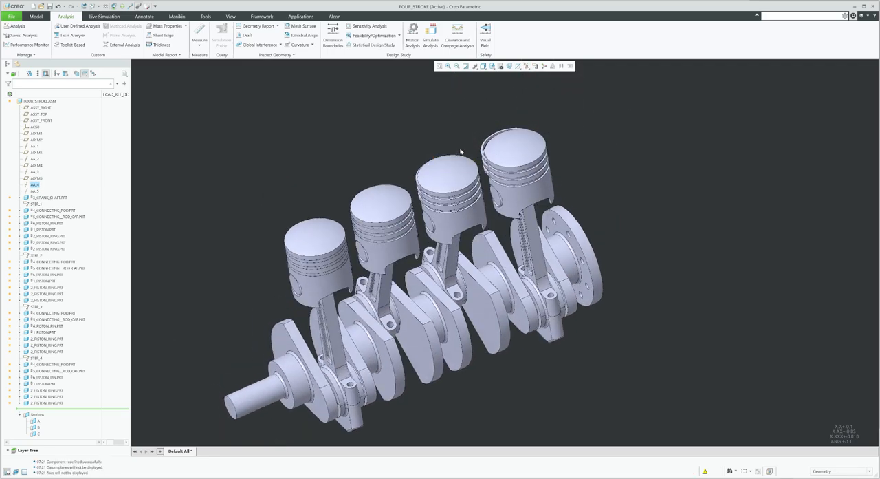
{"action": "middle_click_drag", "start_coordinate": [375, 225], "coordinate": [423, 179], "text": "shift"}
{"action": "scroll", "coordinate": [423, 179], "scroll_direction": "down", "scroll_amount": 5}
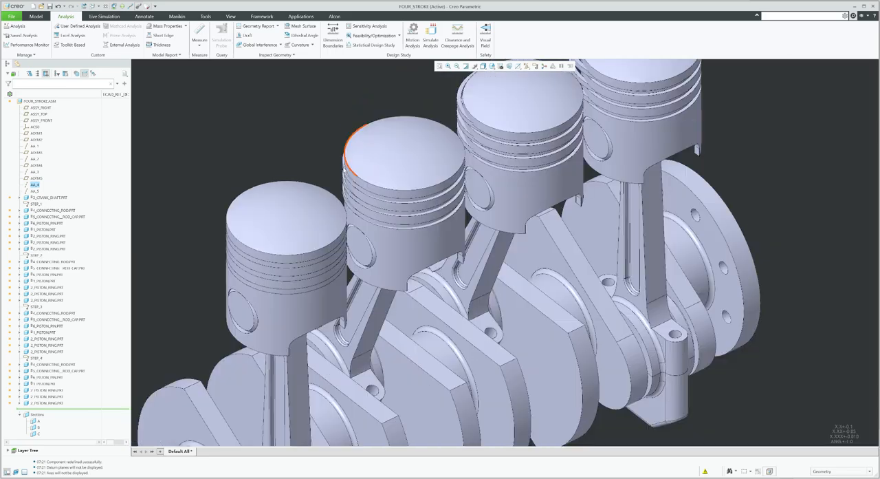
Edit the placement of the first piston's piston ring
{"action": "left_click", "coordinate": [40, 236]}
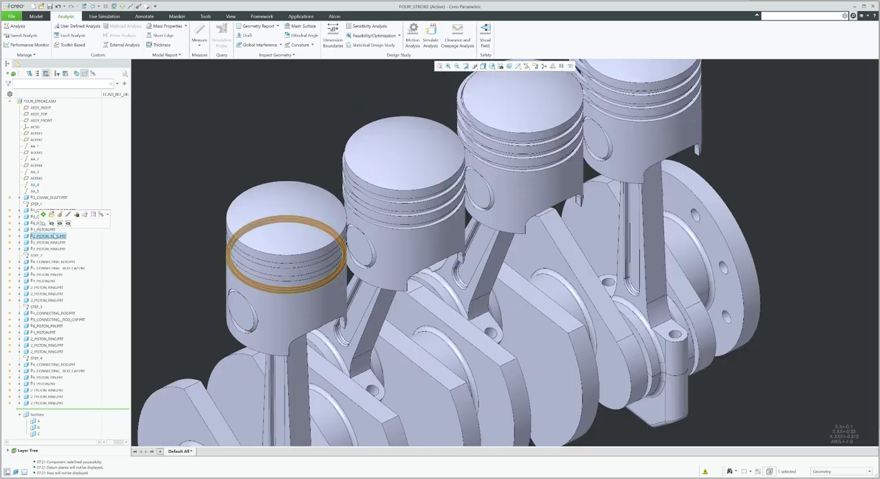
{"action": "left_click", "coordinate": [59, 214]}
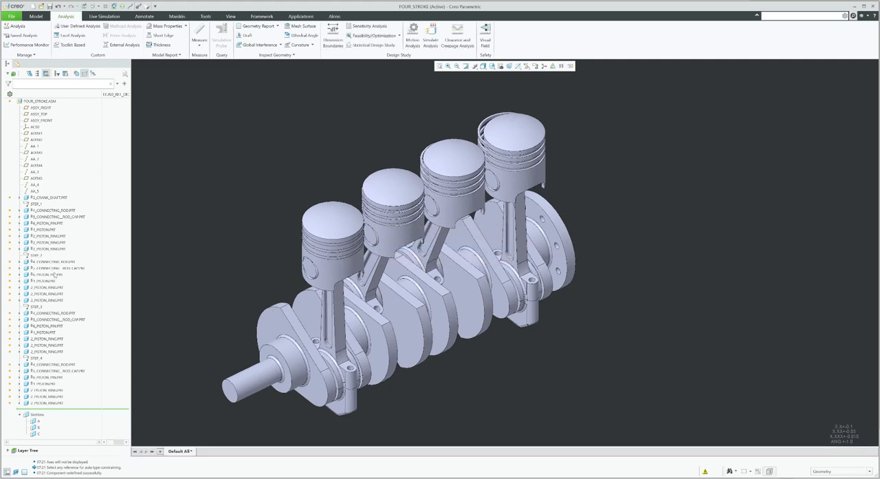
Edit the placement of the second piston's top ring and set its connection type to General
{"action": "left_click", "coordinate": [52, 287]}
{"action": "left_click", "coordinate": [70, 265]}
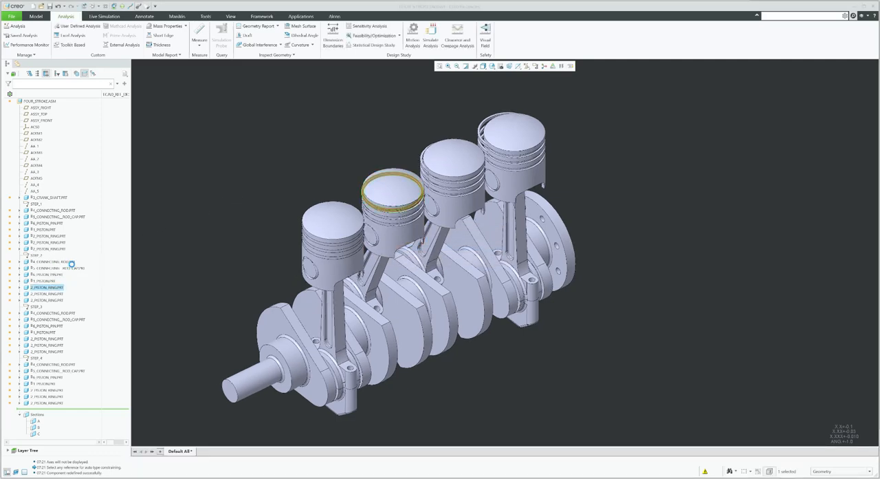
{"action": "scroll", "coordinate": [320, 196], "scroll_direction": "up", "scroll_amount": 4}
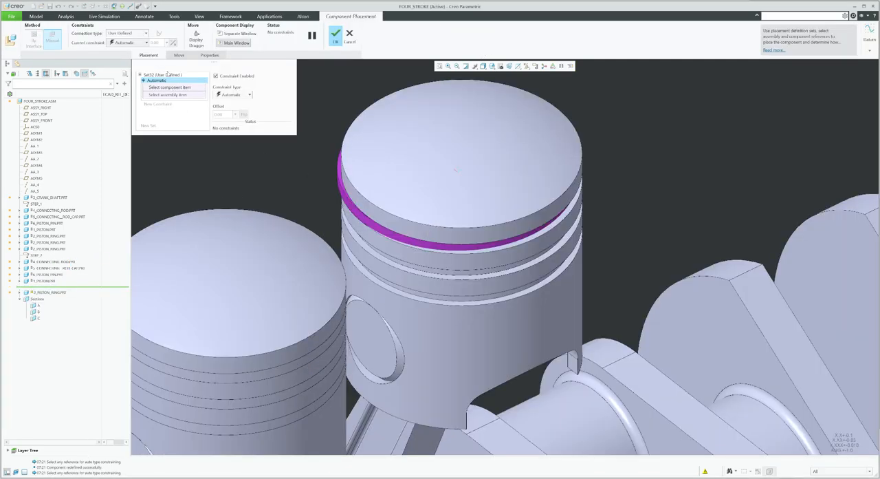
{"action": "left_click", "coordinate": [128, 33]}
{"action": "left_click", "coordinate": [121, 96]}
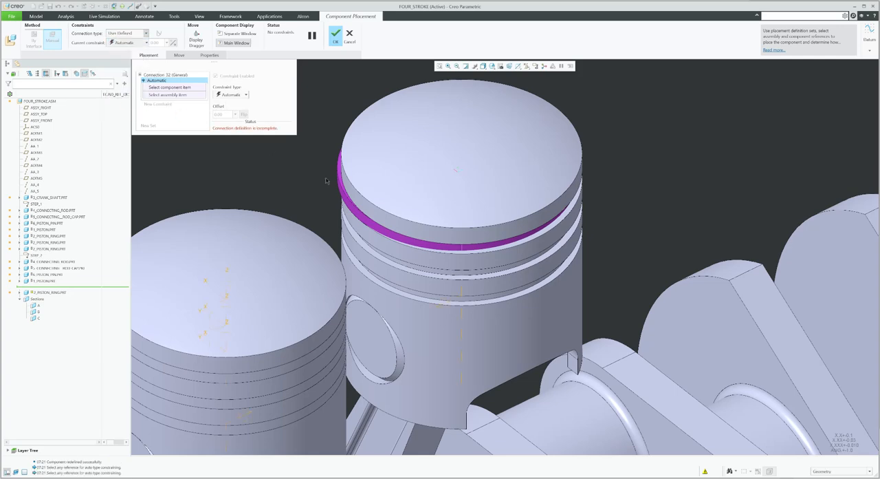
Make the ring's surfaces coincident with the second piston's groove surfaces and finish the placement
{"action": "left_click", "coordinate": [346, 204]}
{"action": "left_click", "coordinate": [370, 234]}
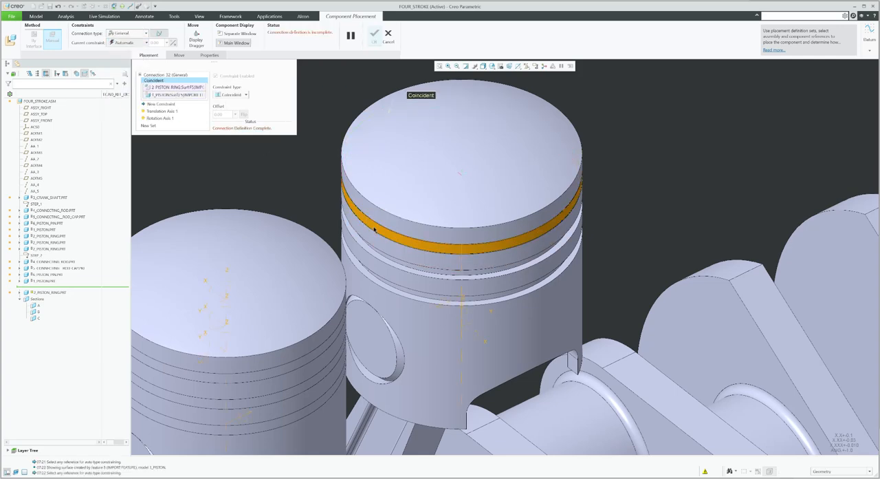
{"action": "left_click", "coordinate": [376, 223]}
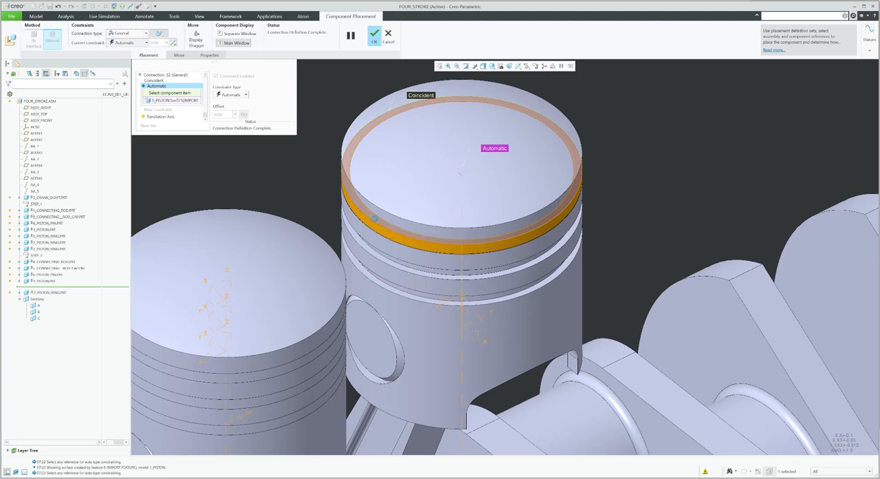
{"action": "left_click", "coordinate": [376, 219]}
{"action": "middle_click", "coordinate": [377, 181]}
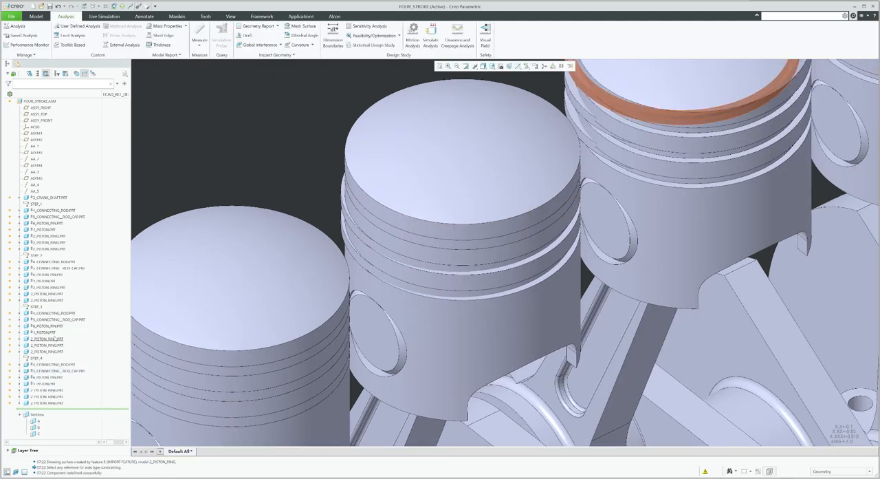
Edit the placement of the second piston's middle ring and set its connection type to General
{"action": "left_click", "coordinate": [53, 293]}
{"action": "left_click", "coordinate": [75, 270]}
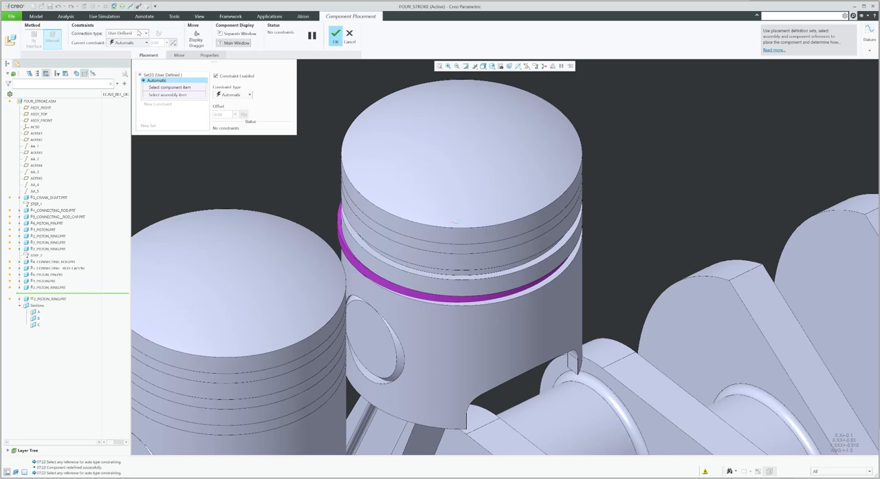
{"action": "left_click", "coordinate": [139, 32]}
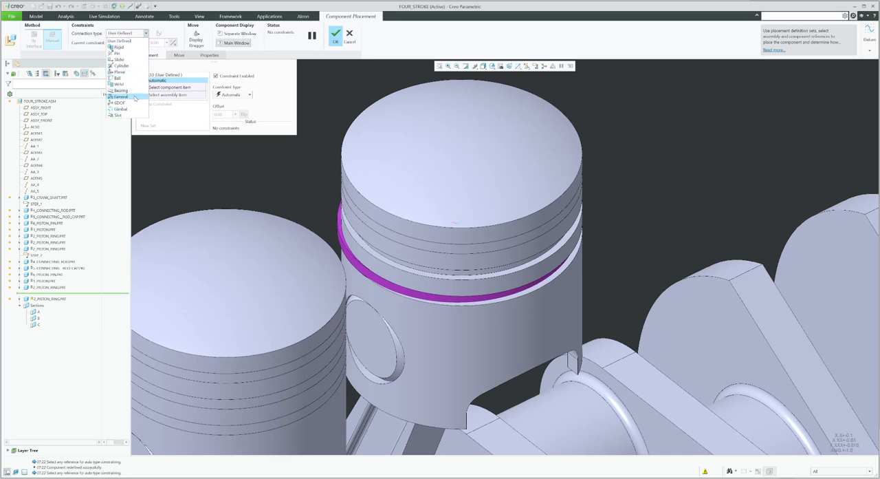
{"action": "left_click", "coordinate": [120, 96]}
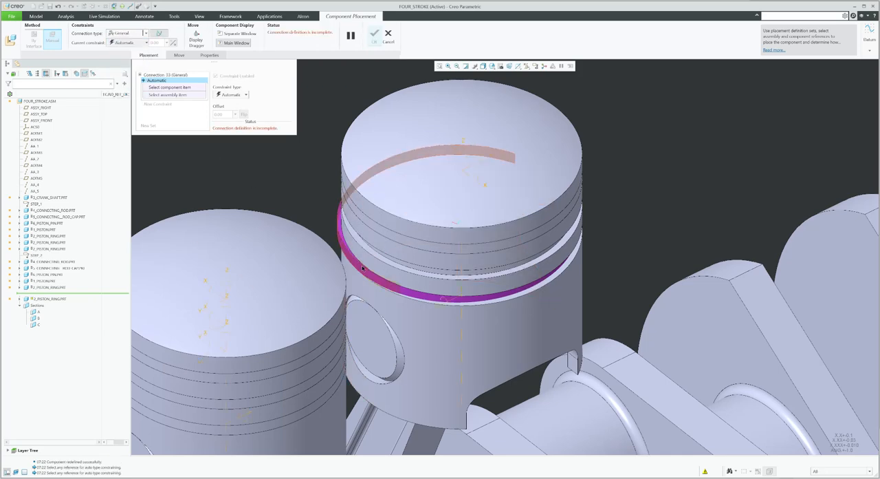
Make the middle ring's surfaces coincident with the piston's groove surfaces and finish the placement
{"action": "left_click", "coordinate": [357, 255]}
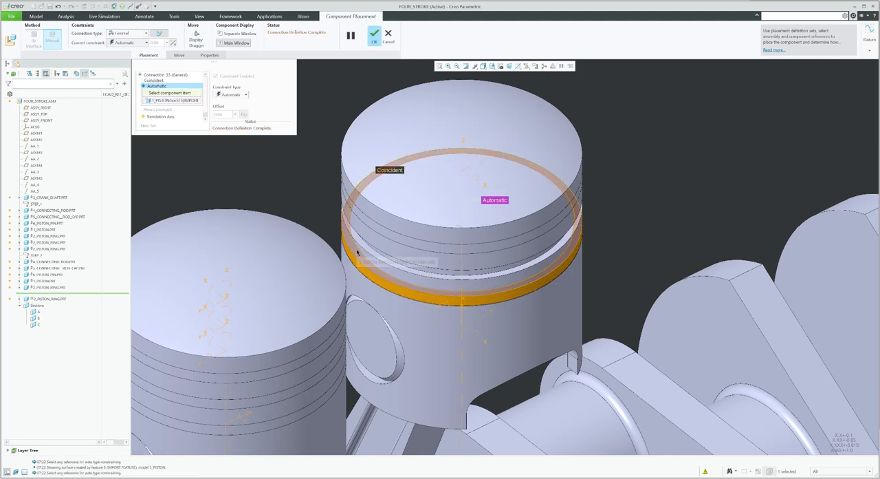
{"action": "left_click", "coordinate": [356, 249]}
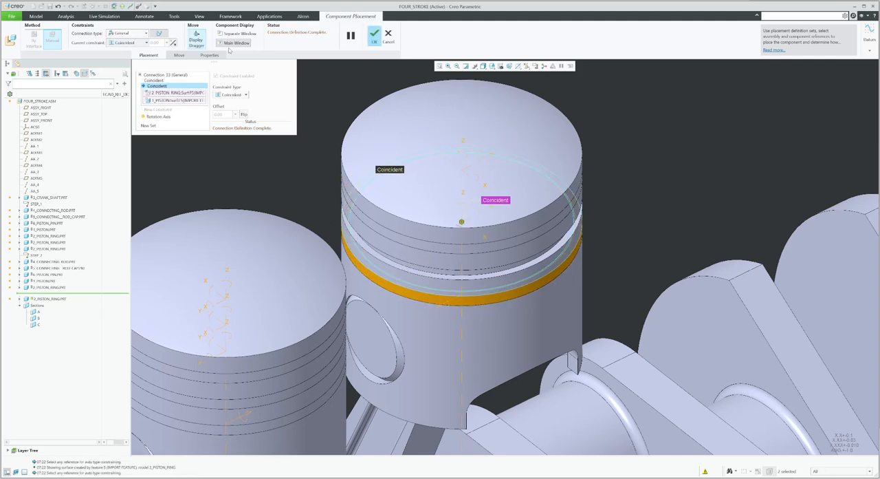
{"action": "left_click", "coordinate": [374, 40]}
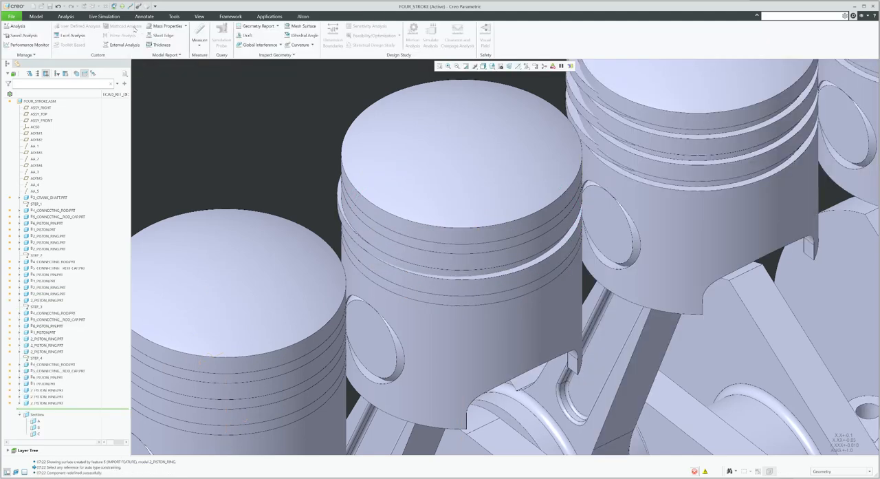
Edit the placement of the second piston's lower ring and set its connection type to General
{"action": "left_click", "coordinate": [48, 300]}
{"action": "right_click", "coordinate": [51, 301]}
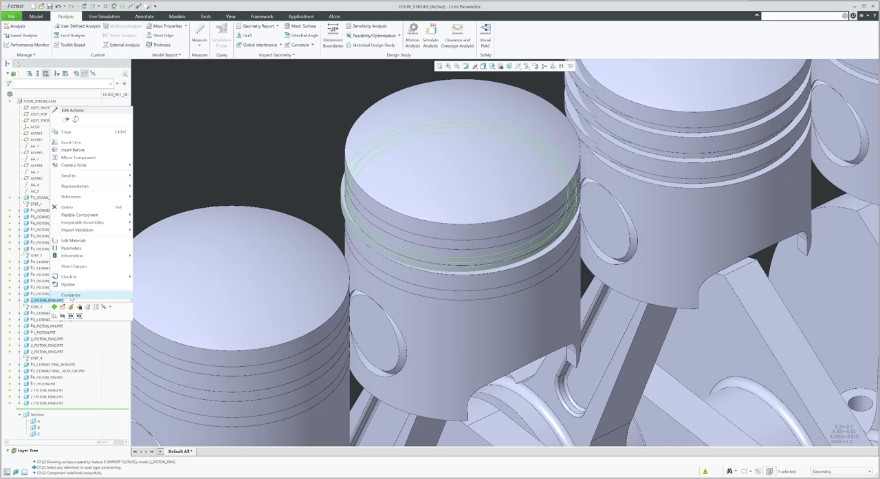
{"action": "left_click", "coordinate": [71, 307]}
{"action": "scroll", "coordinate": [354, 233], "scroll_direction": "up", "scroll_amount": 5}
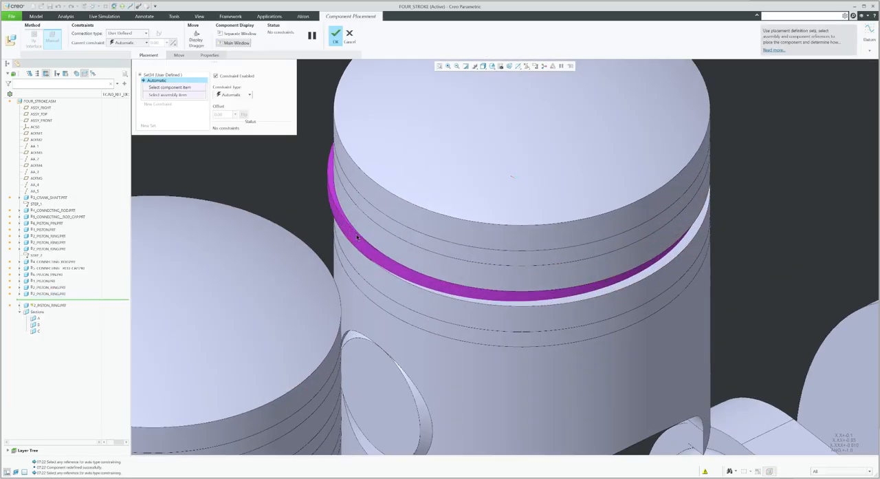
{"action": "left_click", "coordinate": [354, 231]}
{"action": "left_click", "coordinate": [127, 33]}
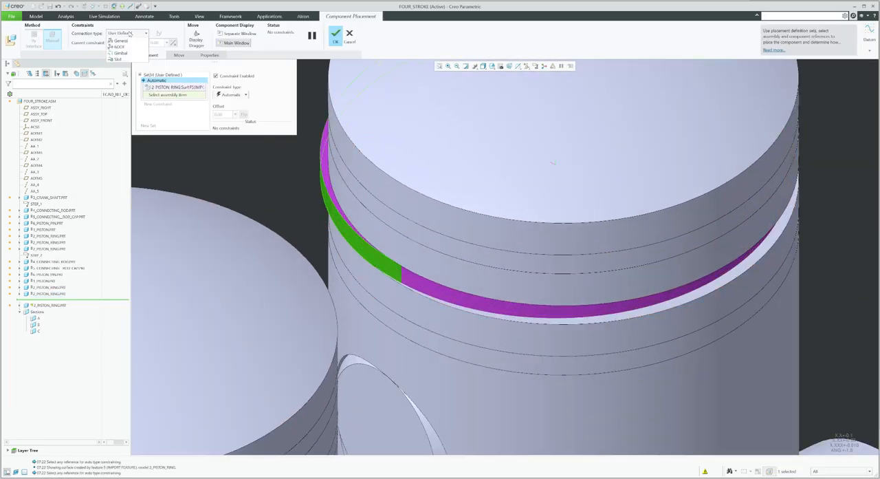
{"action": "left_click", "coordinate": [124, 97]}
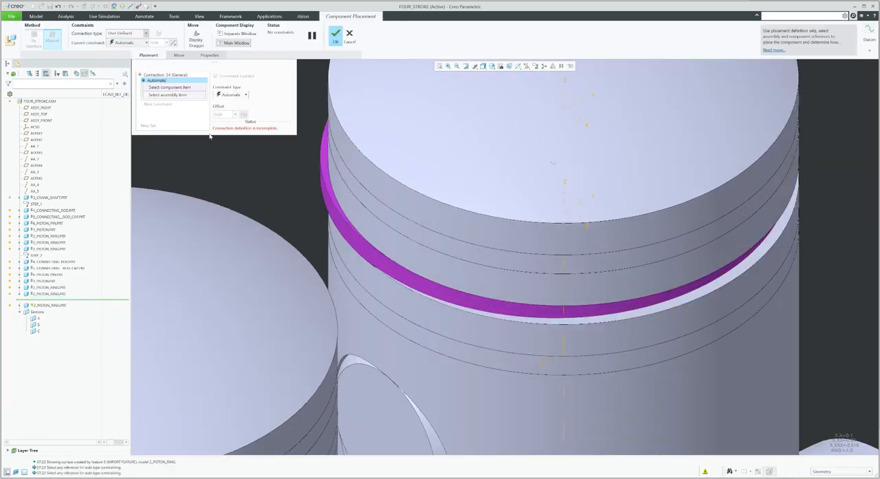
Make the lower ring's surfaces coincident with the piston's groove surfaces and finish the placement
{"action": "left_click", "coordinate": [351, 243]}
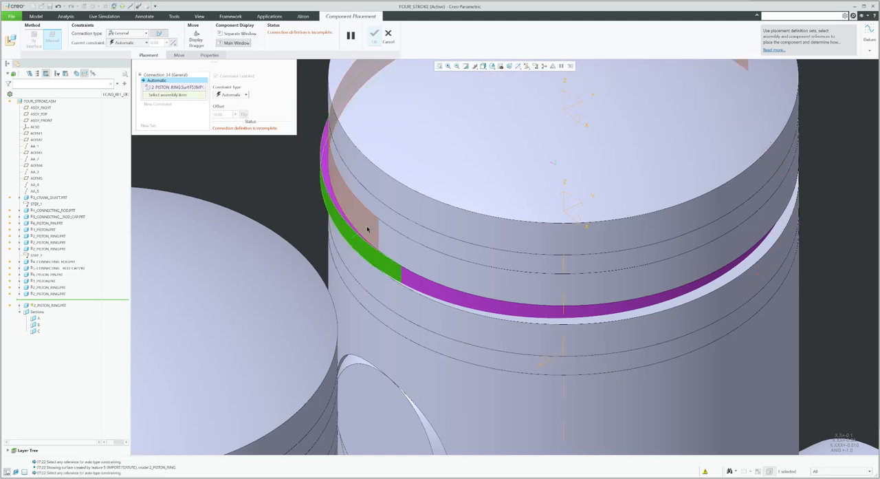
{"action": "left_click", "coordinate": [366, 225]}
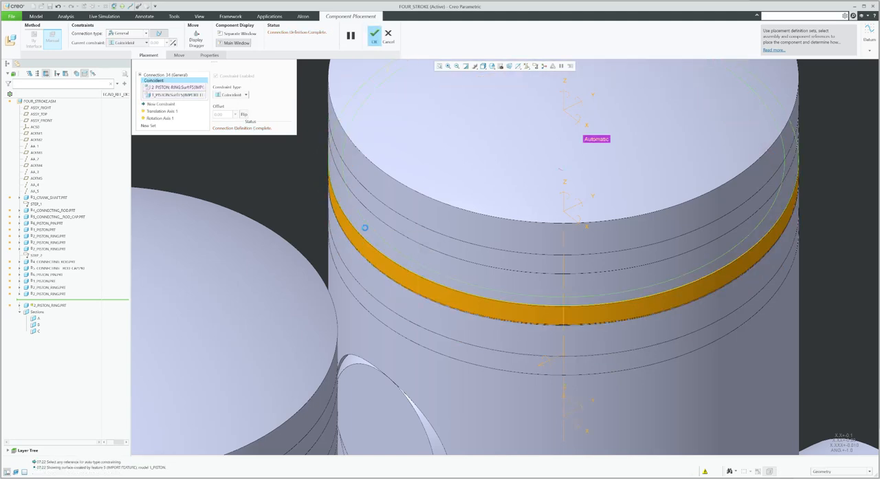
{"action": "left_click", "coordinate": [364, 230]}
{"action": "scroll", "coordinate": [363, 232], "scroll_direction": "down", "scroll_amount": 5}
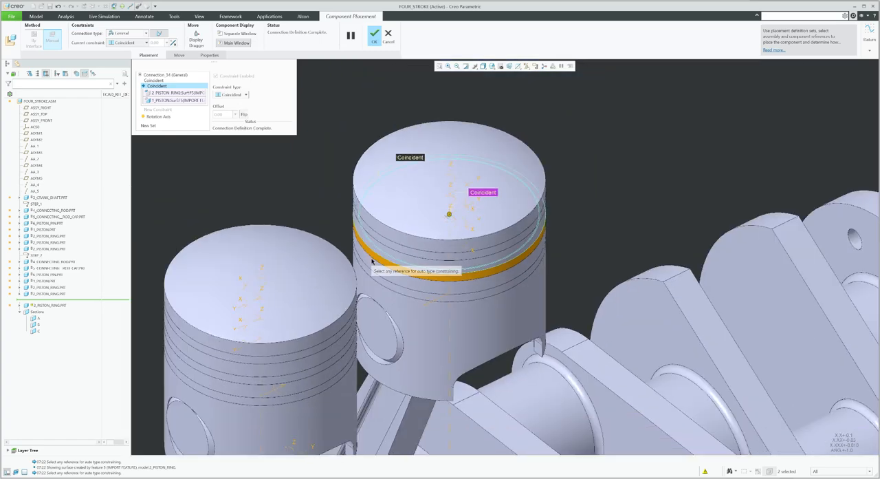
{"action": "left_click", "coordinate": [371, 263]}
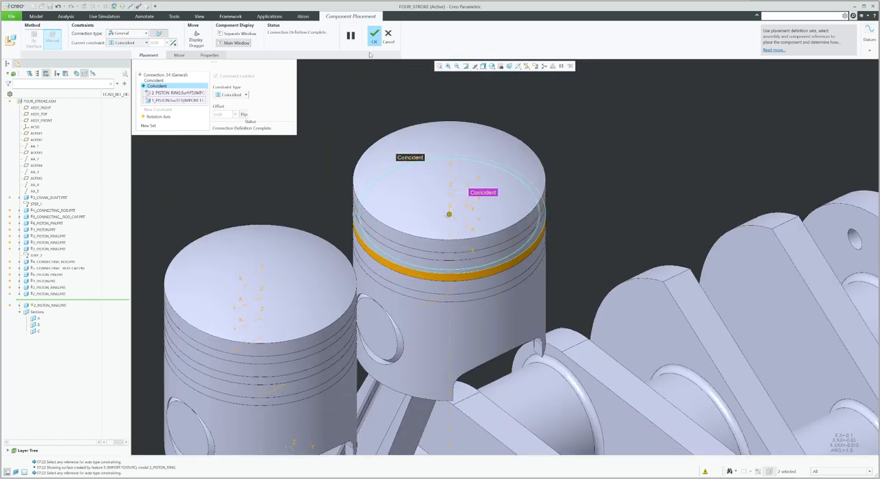
{"action": "left_click", "coordinate": [374, 36]}
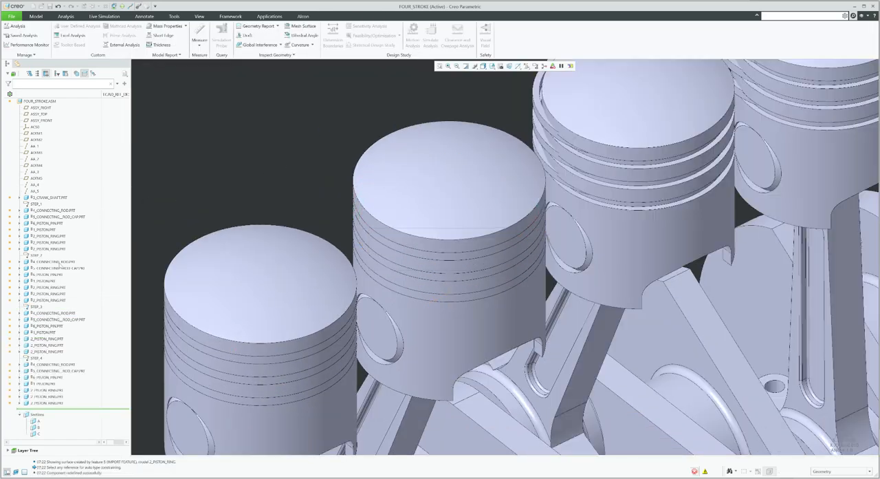
Edit the third piston's top ring placement and make the ring's surface coincident with the piston's groove surface
{"action": "left_click", "coordinate": [46, 338]}
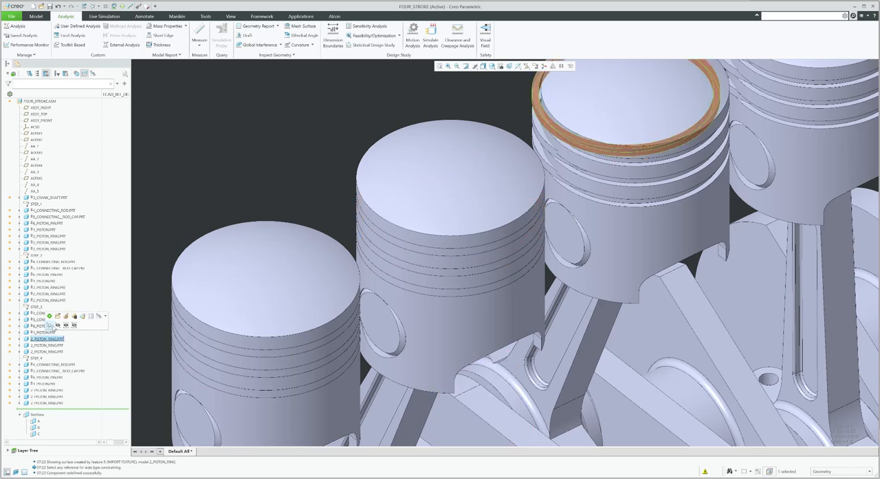
{"action": "left_click", "coordinate": [66, 317]}
{"action": "scroll", "coordinate": [385, 200], "scroll_direction": "down", "scroll_amount": 3}
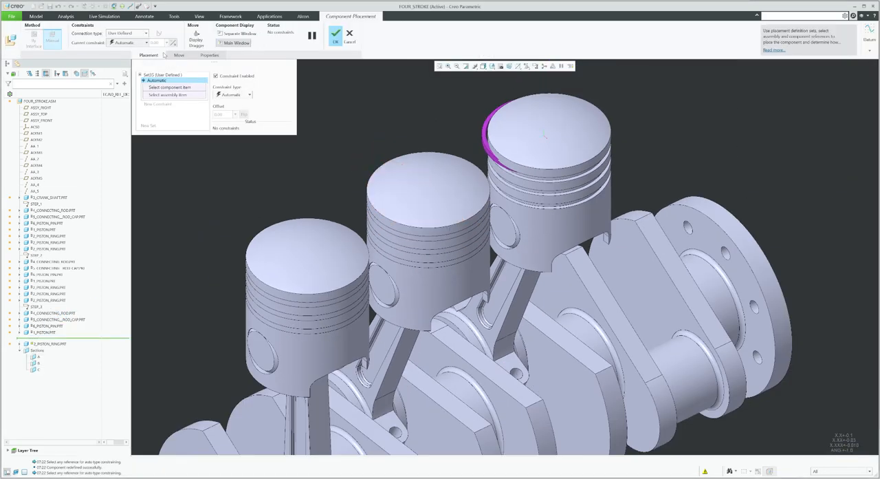
{"action": "left_click", "coordinate": [110, 35]}
{"action": "left_click", "coordinate": [115, 39]}
{"action": "scroll", "coordinate": [486, 150], "scroll_direction": "up", "scroll_amount": 5}
{"action": "left_click", "coordinate": [507, 167]}
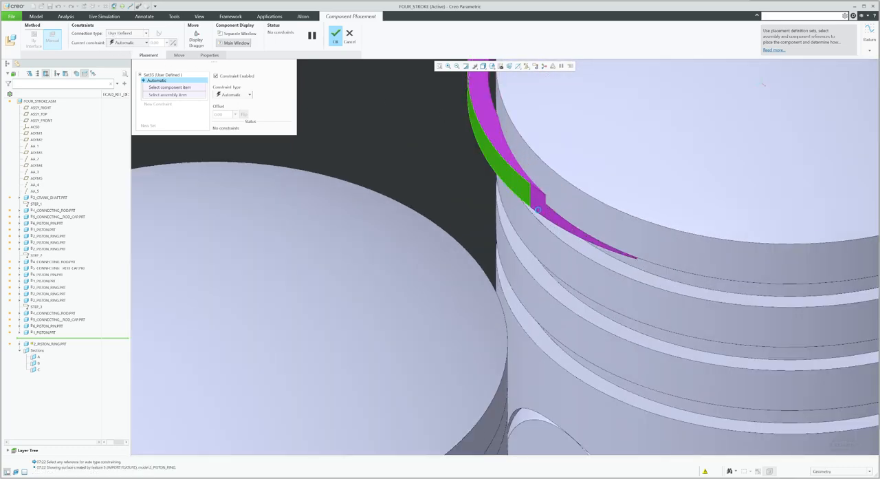
{"action": "left_click", "coordinate": [526, 240]}
Add a second Coincident constraint between the ring and the piston groove, then delete it
{"action": "scroll", "coordinate": [526, 239], "scroll_direction": "down", "scroll_amount": 3}
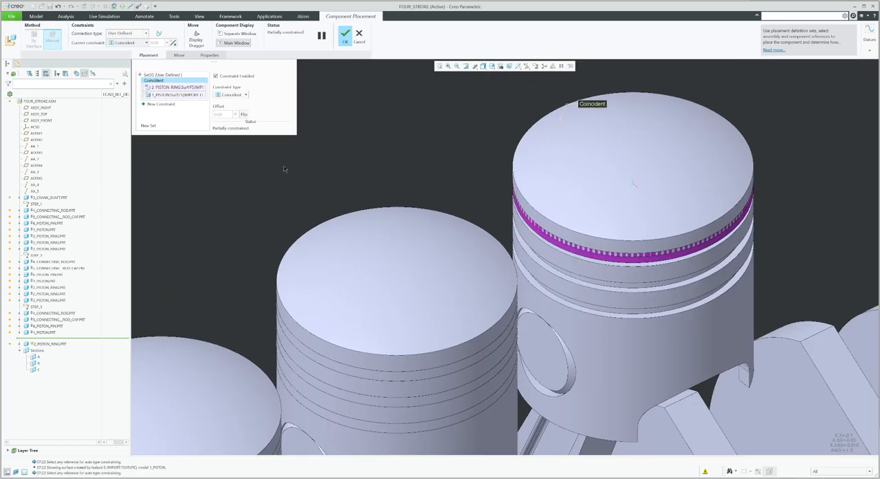
{"action": "left_click", "coordinate": [162, 103]}
{"action": "scroll", "coordinate": [551, 233], "scroll_direction": "up", "scroll_amount": 3}
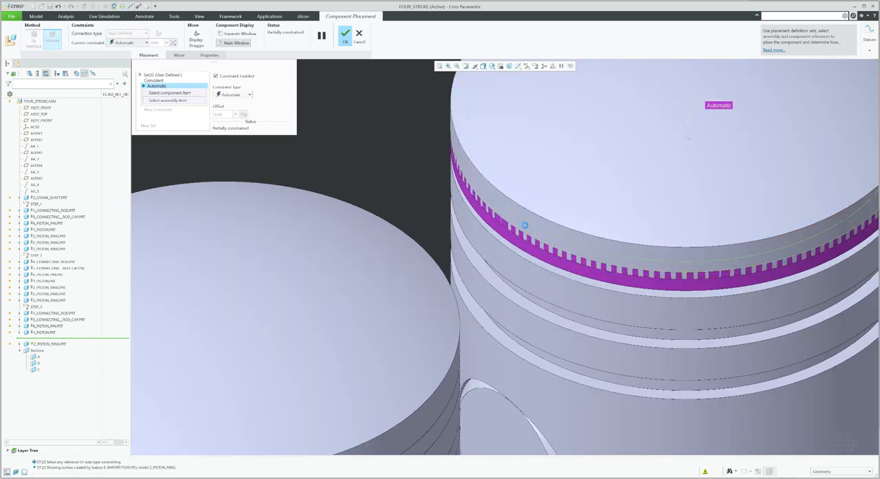
{"action": "left_click", "coordinate": [525, 225]}
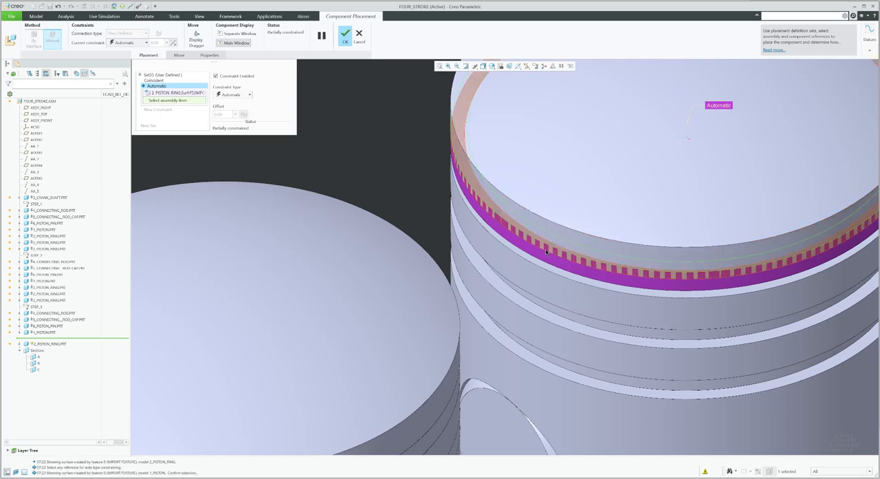
{"action": "left_click", "coordinate": [547, 251]}
{"action": "scroll", "coordinate": [419, 220], "scroll_direction": "down", "scroll_amount": 3}
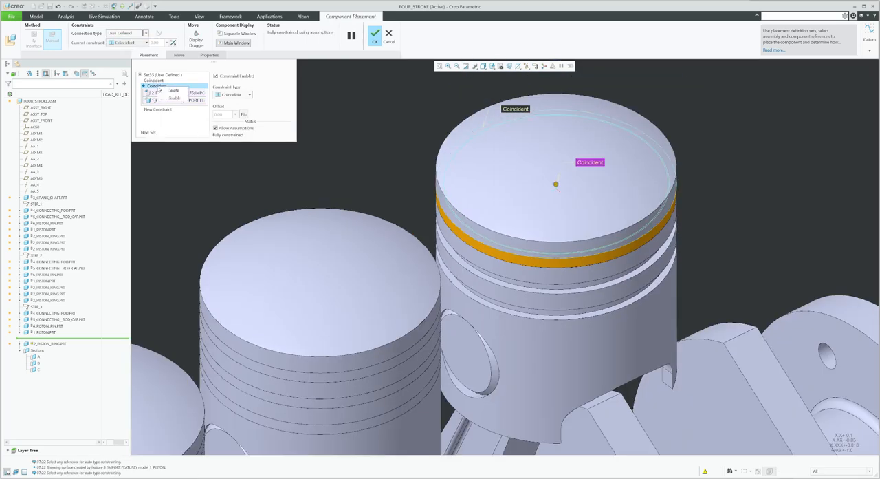
{"action": "left_click", "coordinate": [170, 90]}
Convert the third piston's top ring connection to Cylinder, using ring and piston groove surfaces as translation-axis zero references, and finish
{"action": "left_click", "coordinate": [134, 33]}
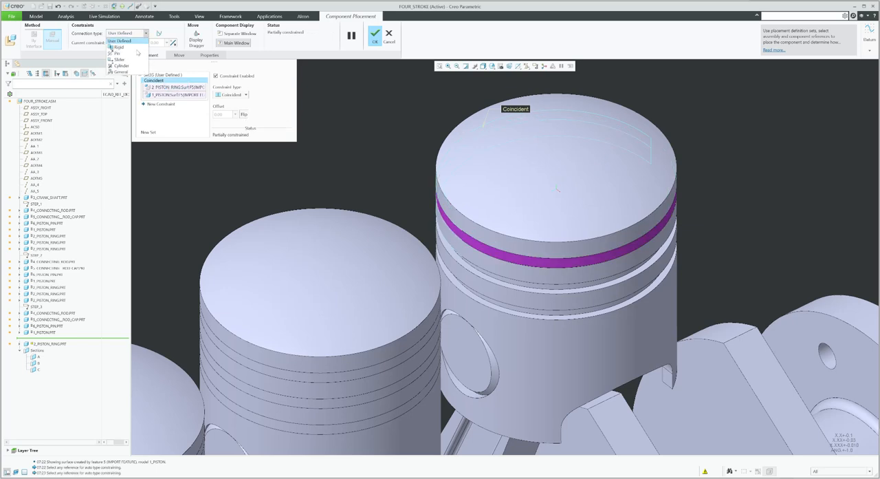
{"action": "left_click", "coordinate": [121, 65]}
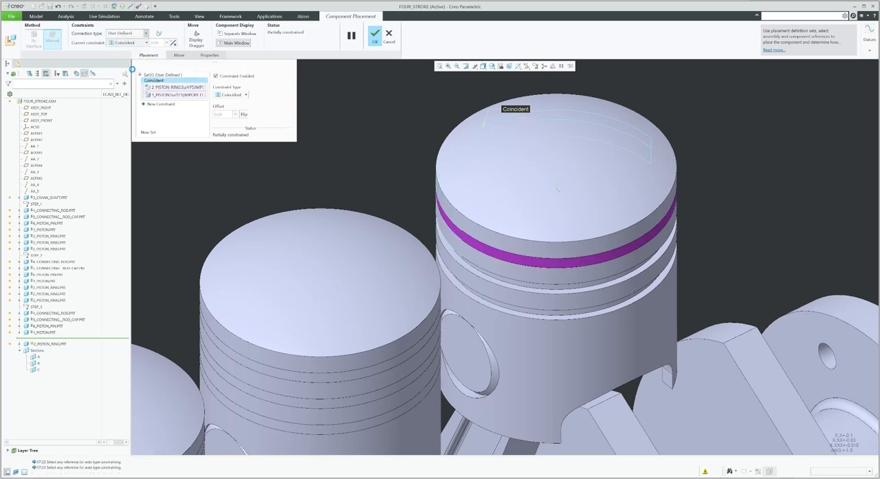
{"action": "scroll", "coordinate": [467, 245], "scroll_direction": "up", "scroll_amount": 2}
{"action": "left_click", "coordinate": [156, 105]}
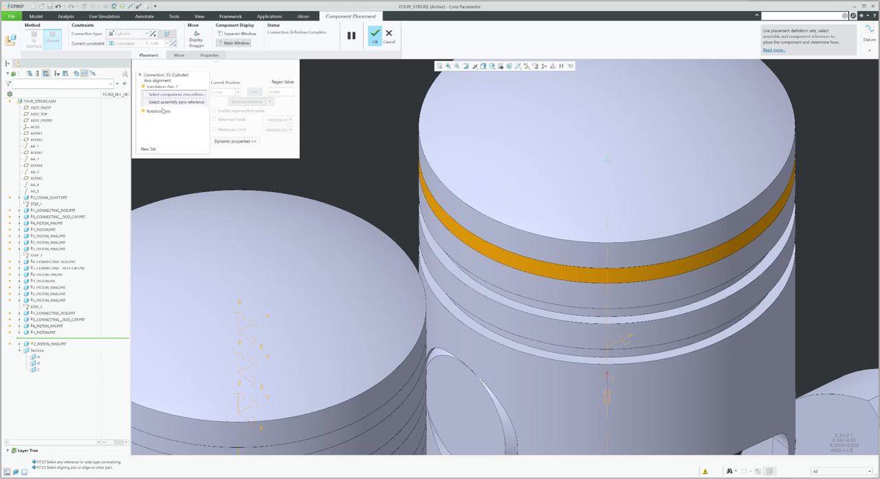
{"action": "left_click", "coordinate": [476, 234]}
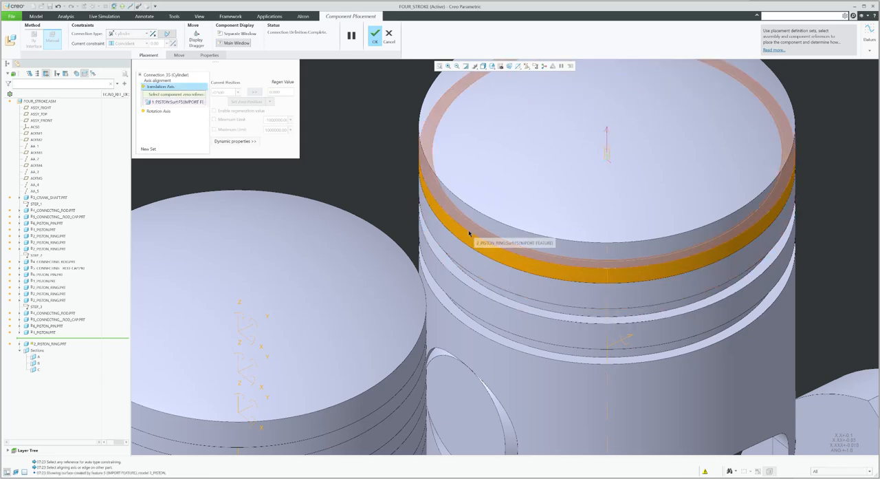
{"action": "left_click", "coordinate": [473, 227]}
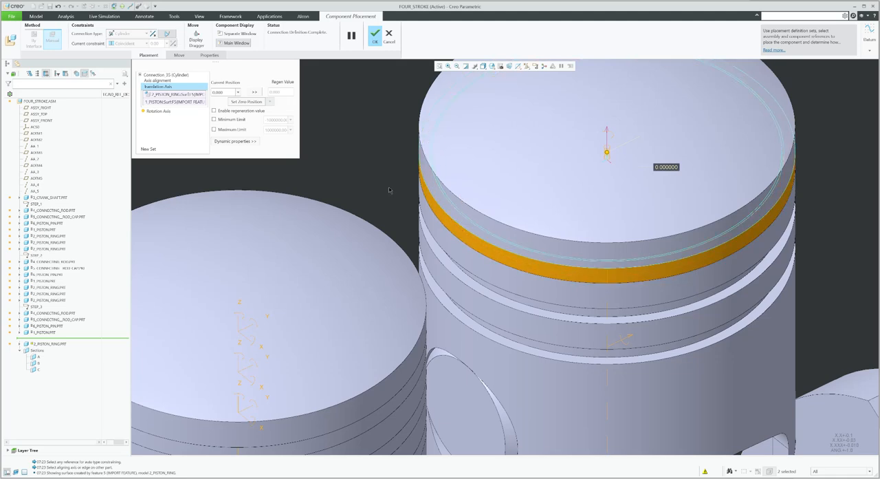
{"action": "middle_click", "coordinate": [445, 220]}
{"action": "scroll", "coordinate": [450, 207], "scroll_direction": "up", "scroll_amount": 3}
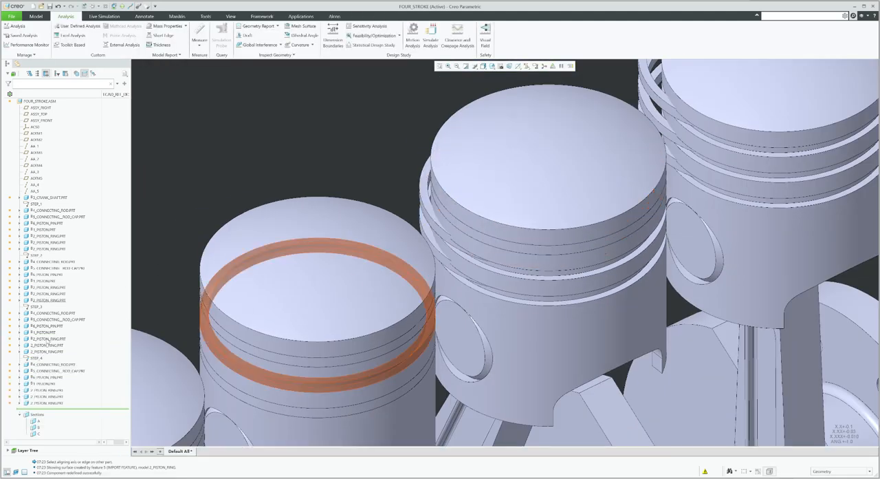
Edit the third piston's second ring placement, set its connection type to General, and make its surface coincident with the piston groove
{"action": "left_click", "coordinate": [47, 345]}
{"action": "left_click", "coordinate": [66, 324]}
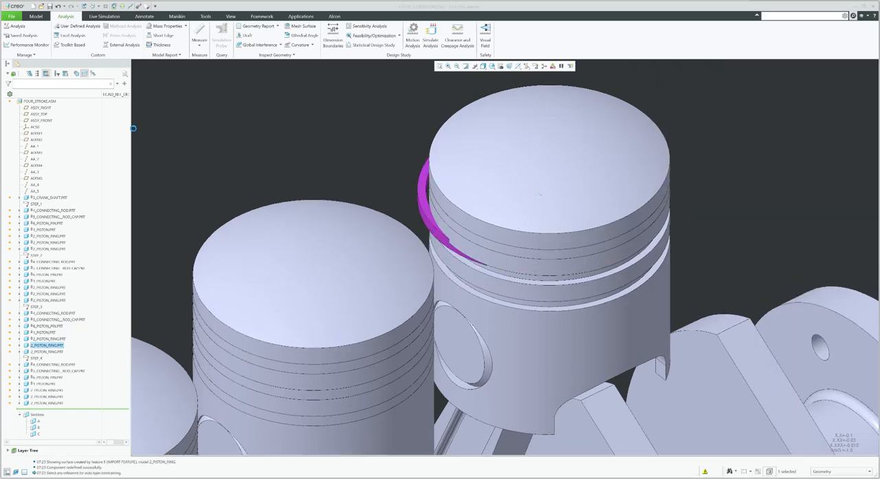
{"action": "left_click", "coordinate": [135, 34]}
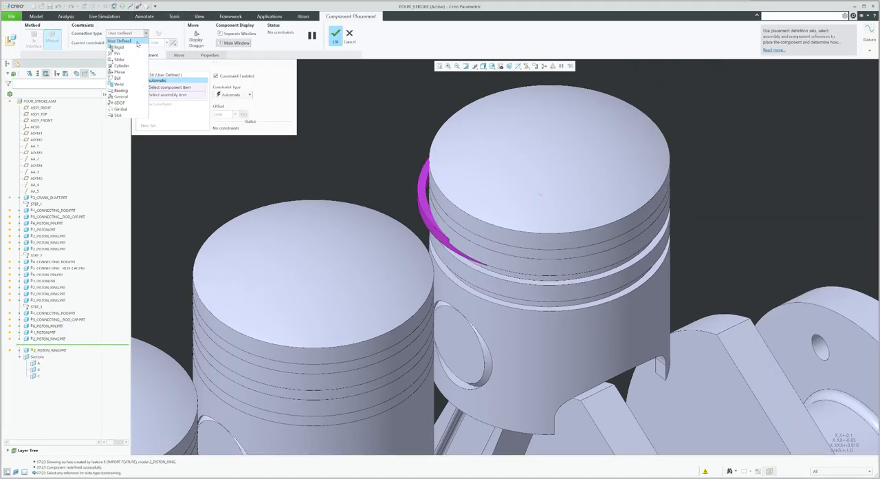
{"action": "left_click", "coordinate": [121, 90]}
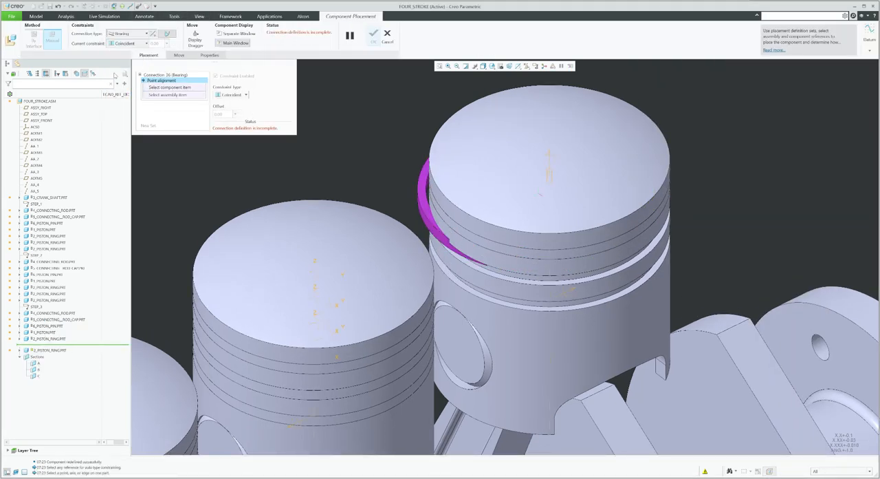
{"action": "left_click", "coordinate": [123, 34]}
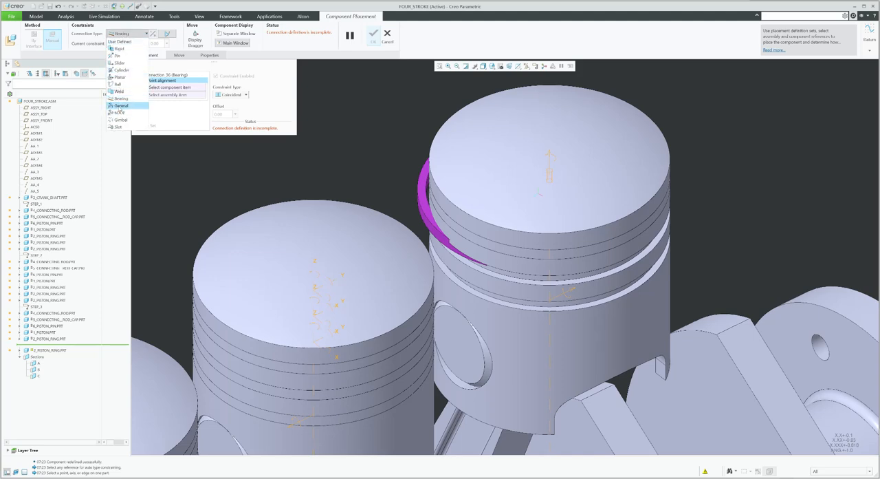
{"action": "left_click", "coordinate": [120, 107]}
{"action": "scroll", "coordinate": [431, 224], "scroll_direction": "up", "scroll_amount": 2}
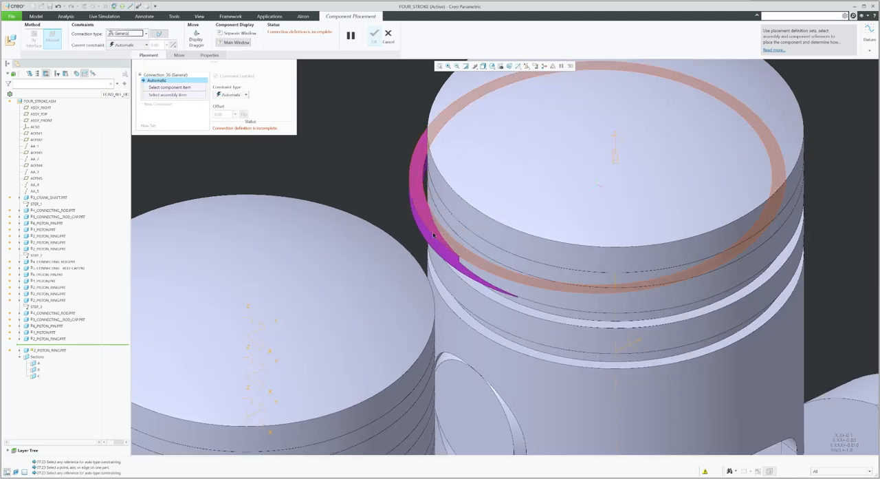
{"action": "left_click", "coordinate": [429, 219]}
{"action": "left_click", "coordinate": [447, 249]}
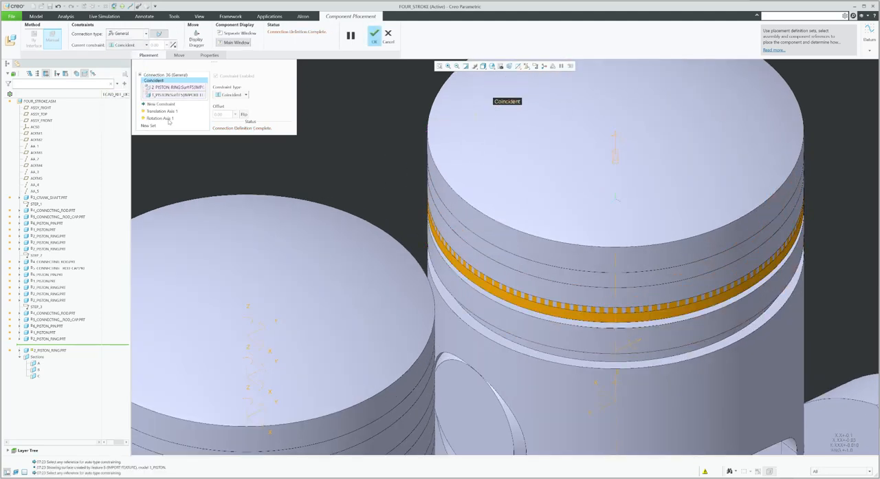
Add a second Coincident constraint between the ring and the piston groove surfaces and finish the placement
{"action": "left_click", "coordinate": [159, 104]}
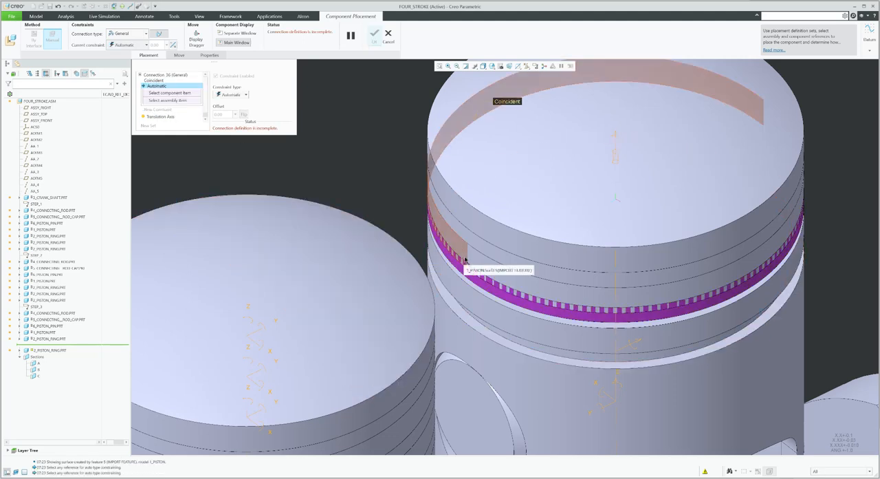
{"action": "left_click", "coordinate": [465, 258]}
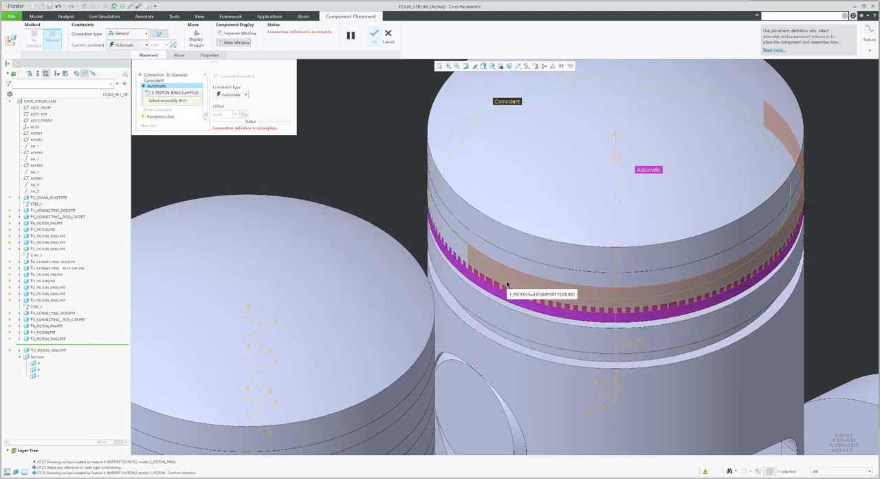
{"action": "left_click", "coordinate": [497, 285]}
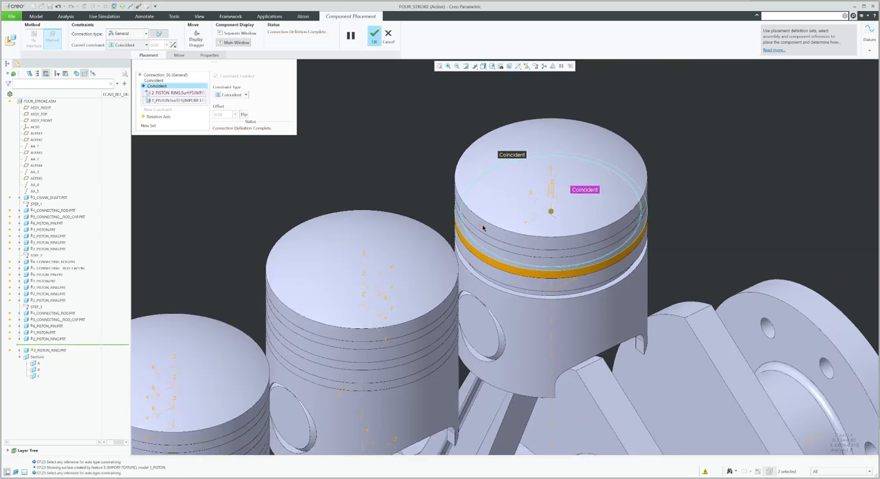
{"action": "middle_click", "coordinate": [482, 220]}
Edit the third piston's third ring placement, add two Coincident constraints between ring and groove surfaces, and finish
{"action": "left_click", "coordinate": [53, 351]}
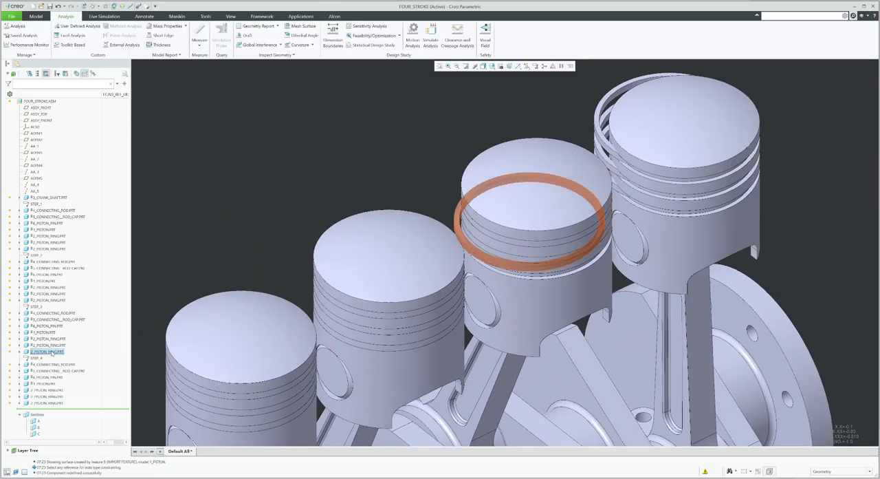
{"action": "left_click", "coordinate": [73, 330]}
{"action": "scroll", "coordinate": [465, 235], "scroll_direction": "down", "scroll_amount": 5}
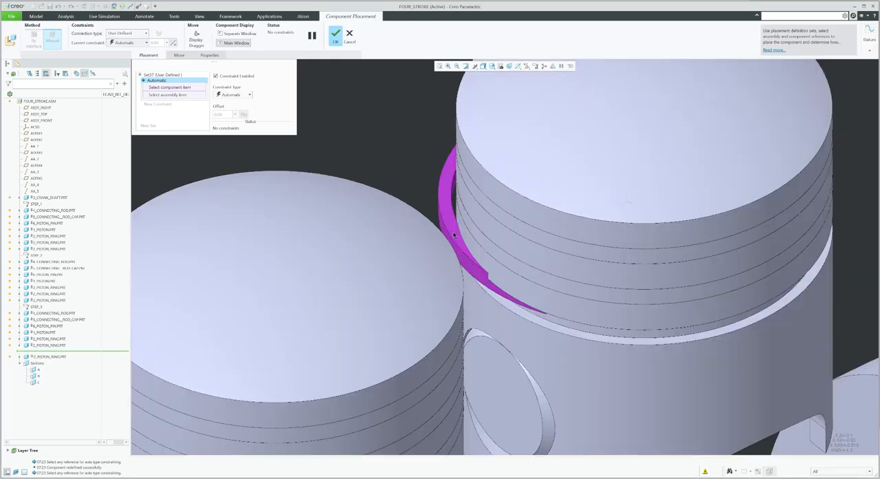
{"action": "left_click", "coordinate": [480, 276]}
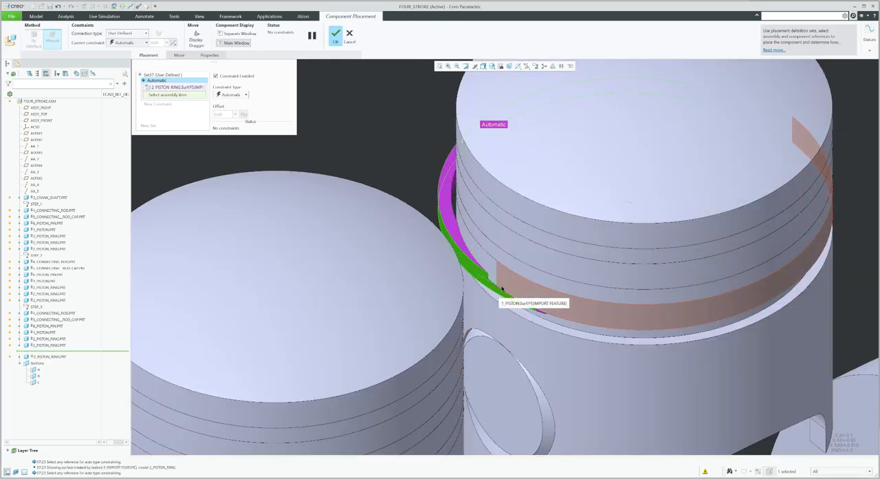
{"action": "left_click", "coordinate": [475, 262]}
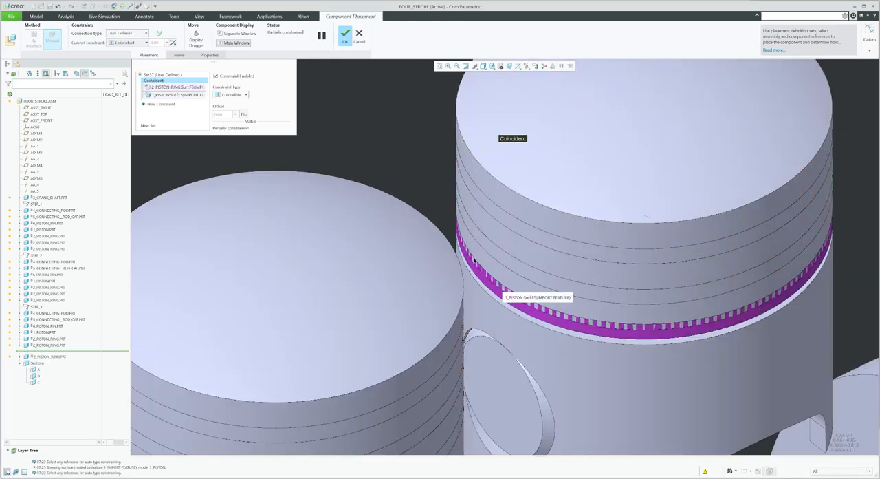
{"action": "left_click", "coordinate": [162, 104]}
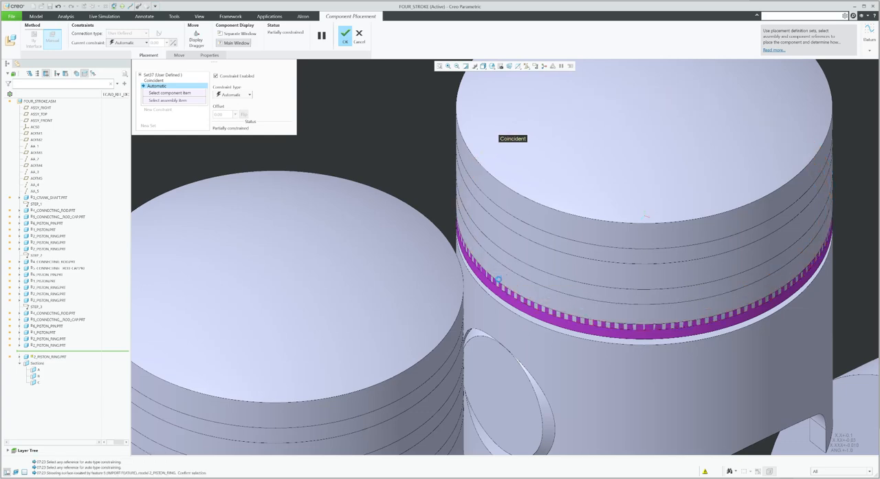
{"action": "left_click", "coordinate": [499, 282]}
{"action": "left_click", "coordinate": [498, 280]}
{"action": "middle_click", "coordinate": [497, 270]}
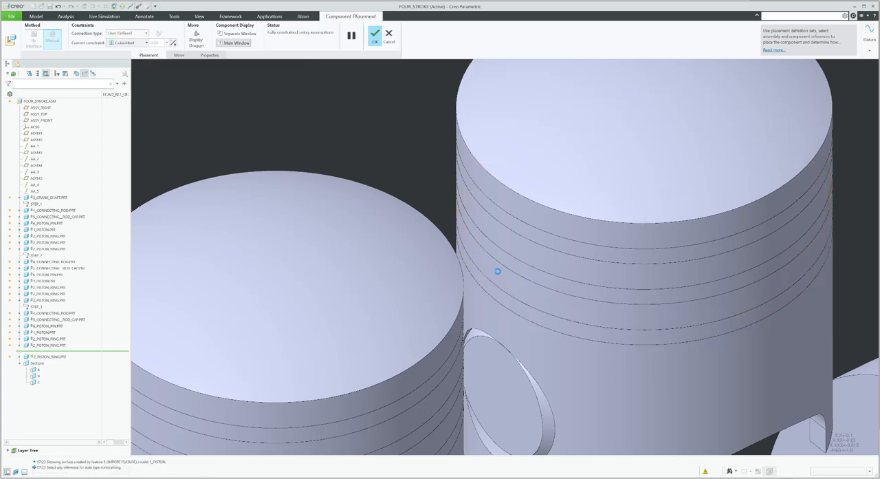
Edit the fourth piston's top ring placement and make the ring's surface coincident with the piston's groove surface
{"action": "left_click", "coordinate": [48, 390]}
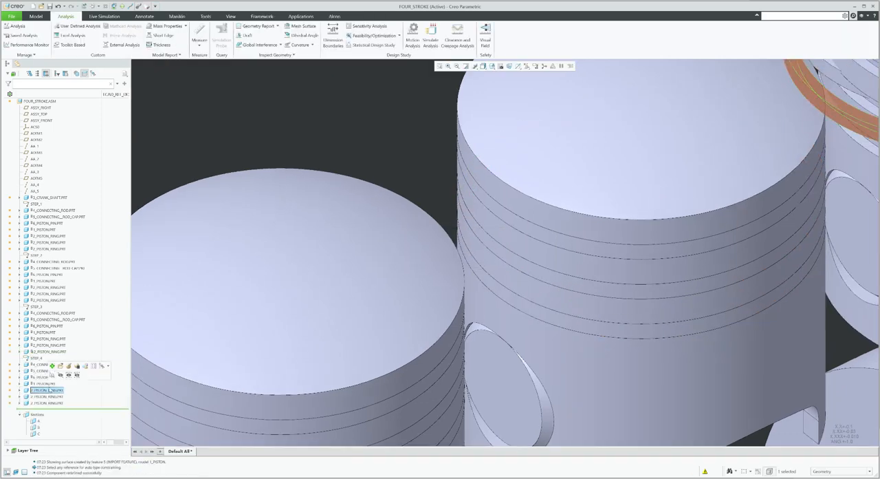
{"action": "left_click", "coordinate": [68, 366]}
{"action": "scroll", "coordinate": [480, 277], "scroll_direction": "up", "scroll_amount": 5}
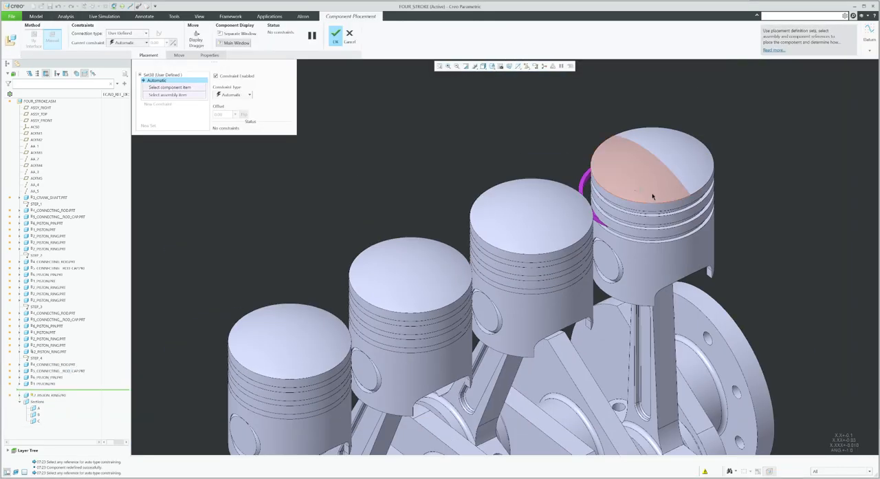
{"action": "scroll", "coordinate": [648, 201], "scroll_direction": "down", "scroll_amount": 7}
{"action": "left_click", "coordinate": [500, 253]}
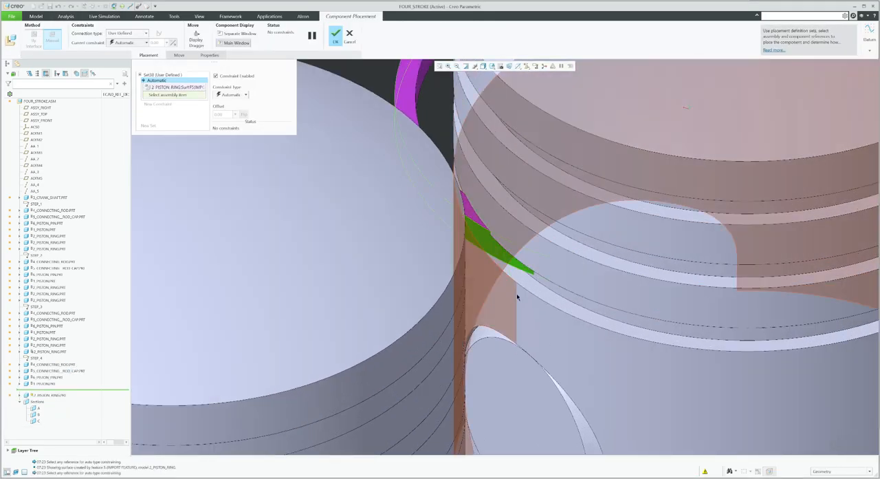
{"action": "left_click", "coordinate": [510, 271]}
Delete the empty new constraint and set the ring's connection type to General
{"action": "left_click", "coordinate": [158, 104]}
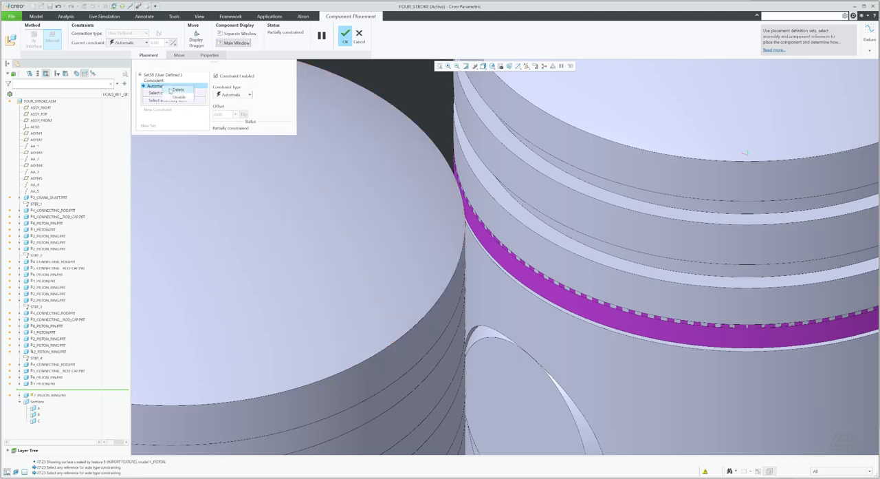
{"action": "left_click", "coordinate": [178, 89]}
{"action": "left_click", "coordinate": [136, 34]}
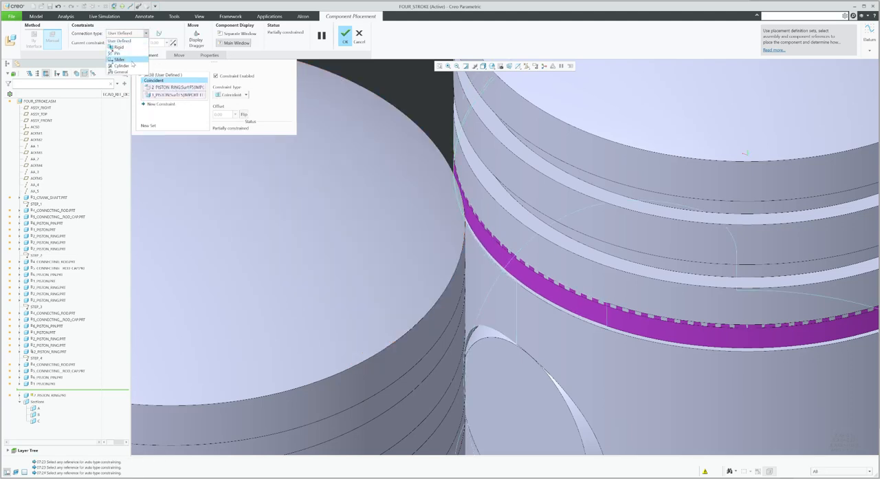
{"action": "left_click", "coordinate": [128, 71]}
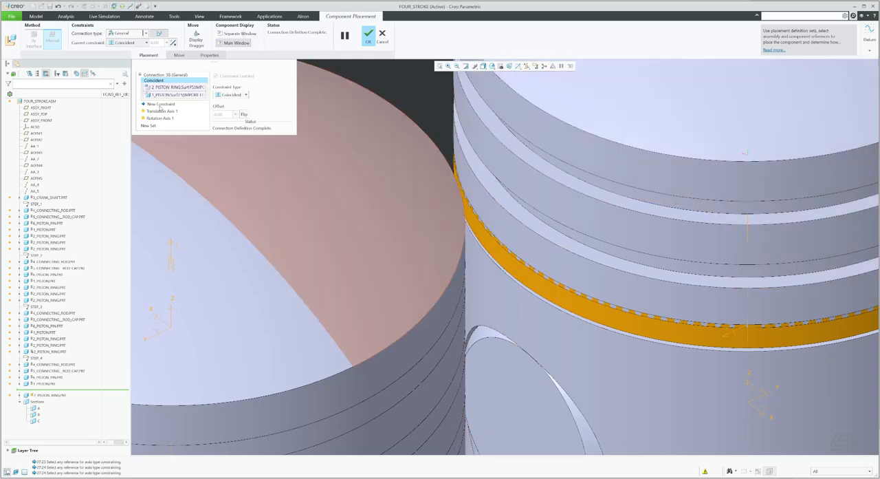
Start a second constraint by picking the ring's surface, then finish the ring placement
{"action": "left_click", "coordinate": [161, 104]}
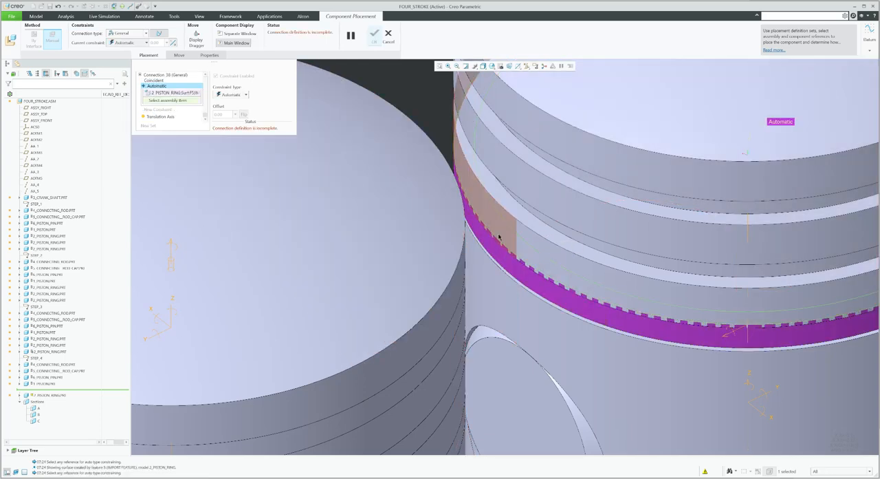
{"action": "left_click", "coordinate": [499, 234]}
{"action": "middle_click", "coordinate": [214, 314]}
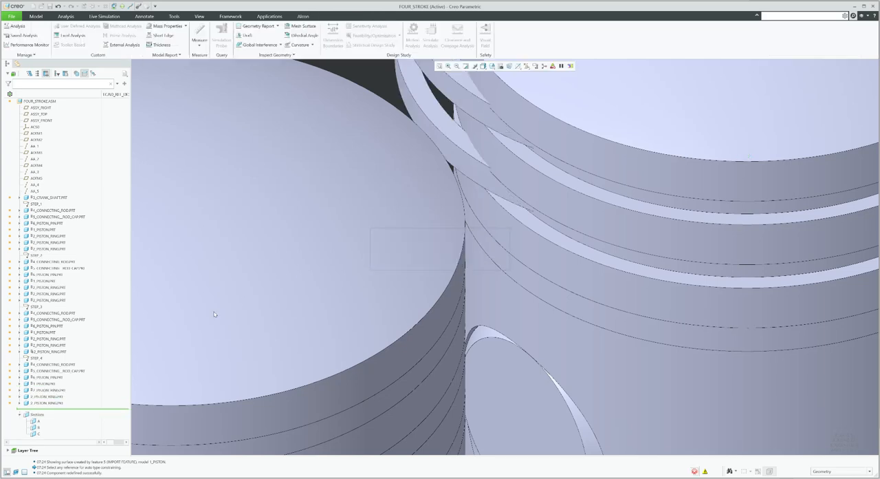
Reopen the third piston's third ring placement, delete its second Coincident constraint and set the connection type to General
{"action": "left_click", "coordinate": [48, 351]}
{"action": "left_click", "coordinate": [69, 330]}
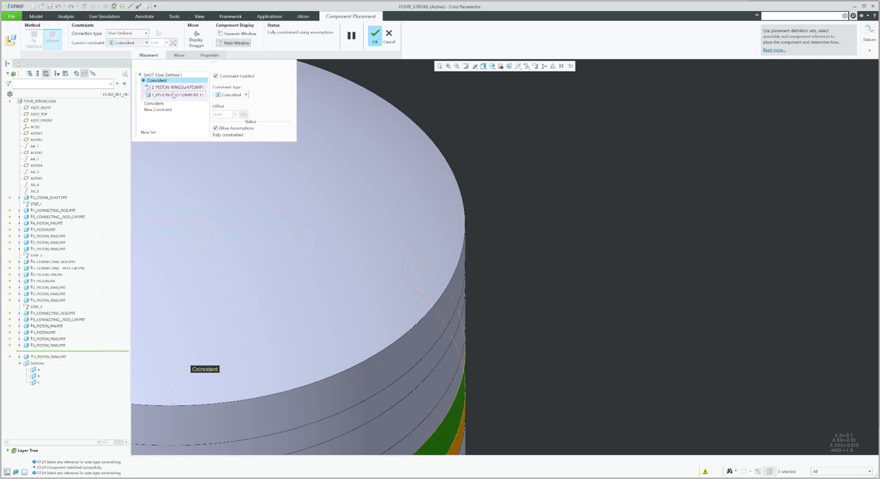
{"action": "left_click", "coordinate": [157, 103]}
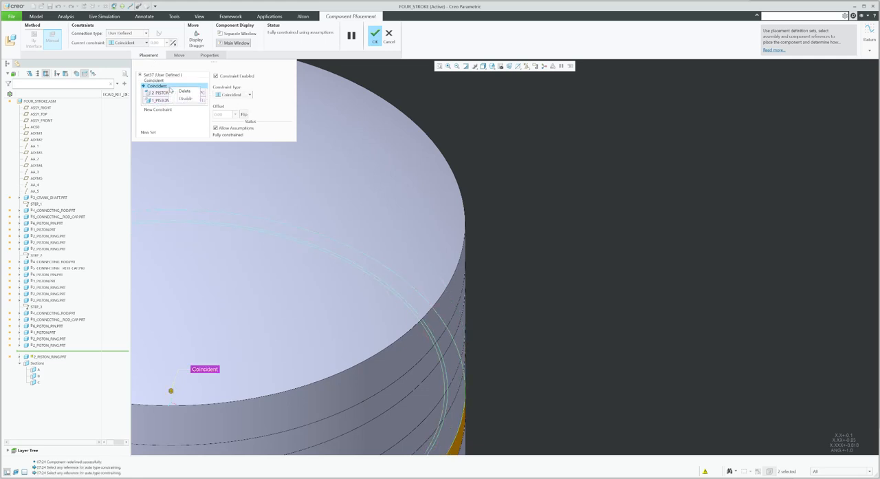
{"action": "left_click", "coordinate": [185, 90]}
{"action": "left_click", "coordinate": [136, 34]}
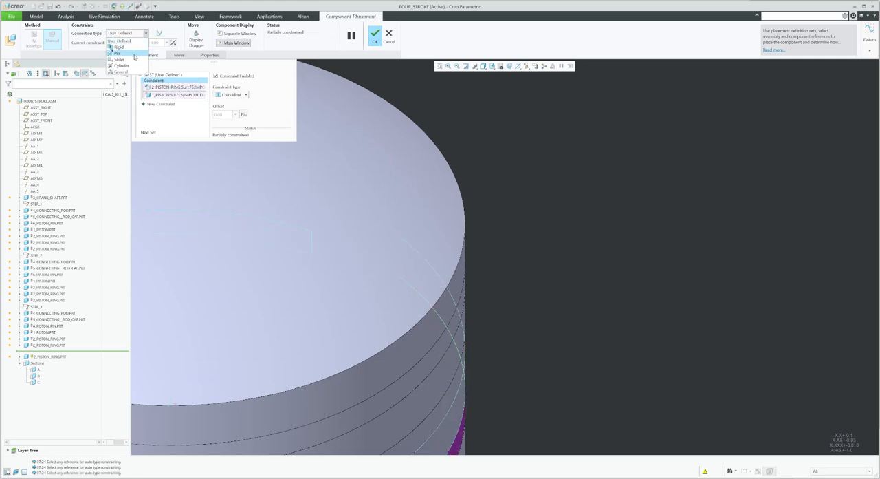
{"action": "left_click", "coordinate": [131, 72]}
{"action": "scroll", "coordinate": [569, 205], "scroll_direction": "up", "scroll_amount": 4}
{"action": "scroll", "coordinate": [366, 373], "scroll_direction": "down", "scroll_amount": 4}
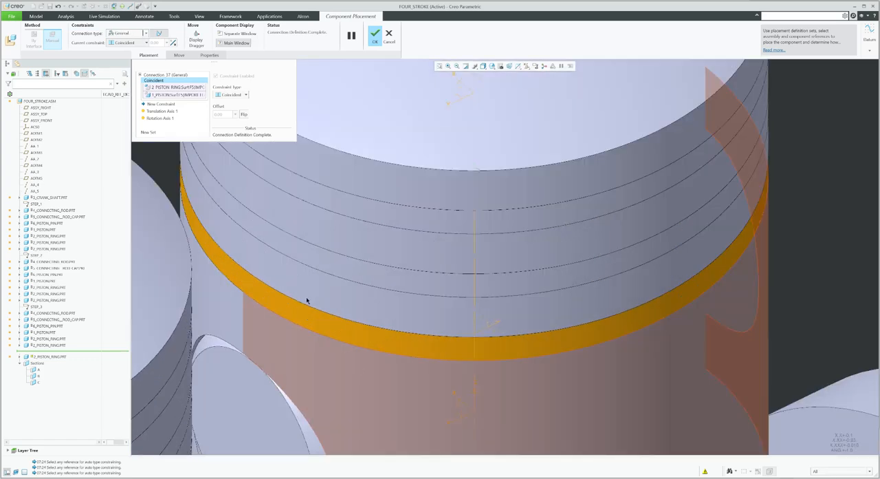
Add a new Coincident constraint between the piston groove and ring surfaces and finish the placement
{"action": "left_click", "coordinate": [166, 104]}
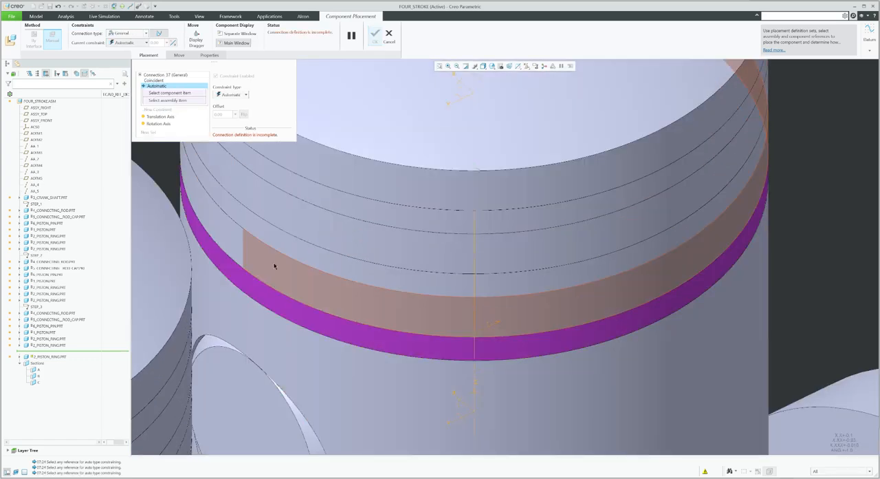
{"action": "left_click", "coordinate": [276, 290]}
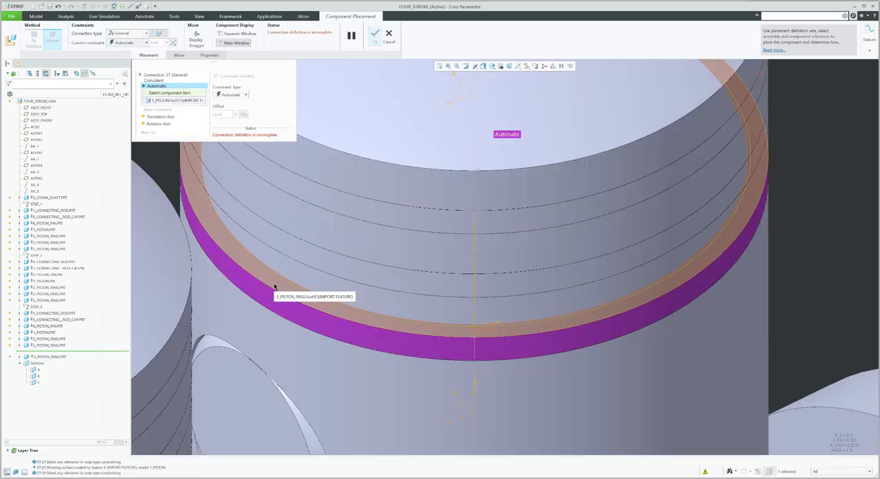
{"action": "left_click", "coordinate": [277, 288]}
{"action": "middle_click", "coordinate": [291, 266]}
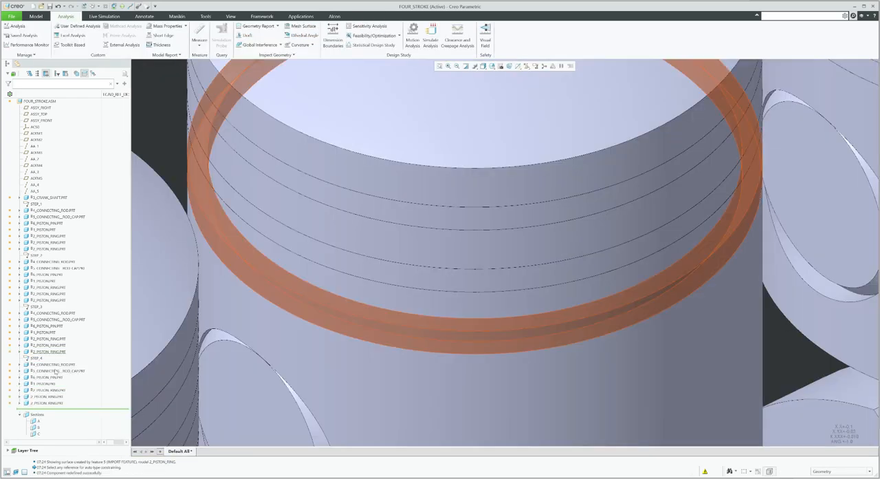
Open the third piston's second ring placement for editing
{"action": "left_click", "coordinate": [48, 344]}
{"action": "left_click", "coordinate": [68, 323]}
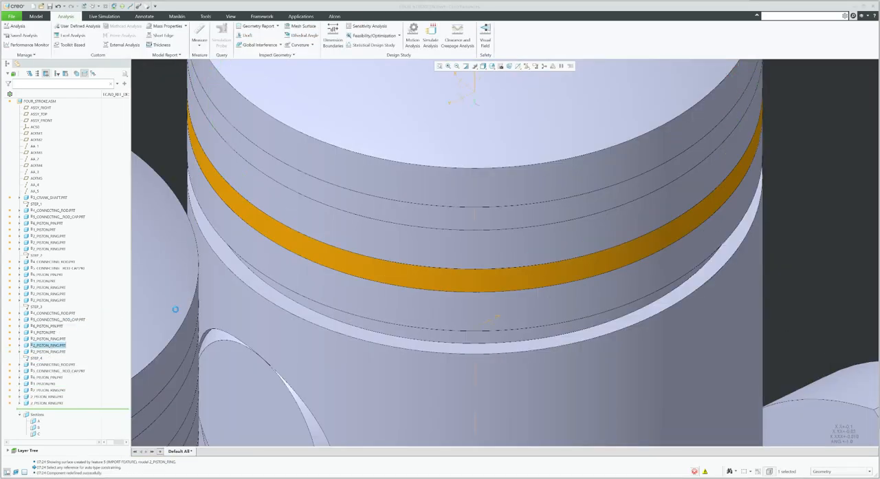
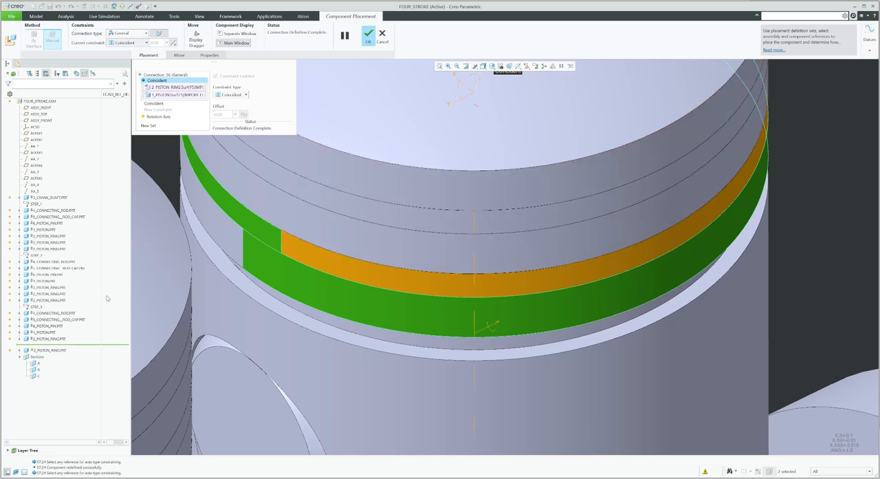
Finish the current ring placement and redefine the third piston's top ring with a General connection type
{"action": "left_click", "coordinate": [368, 37]}
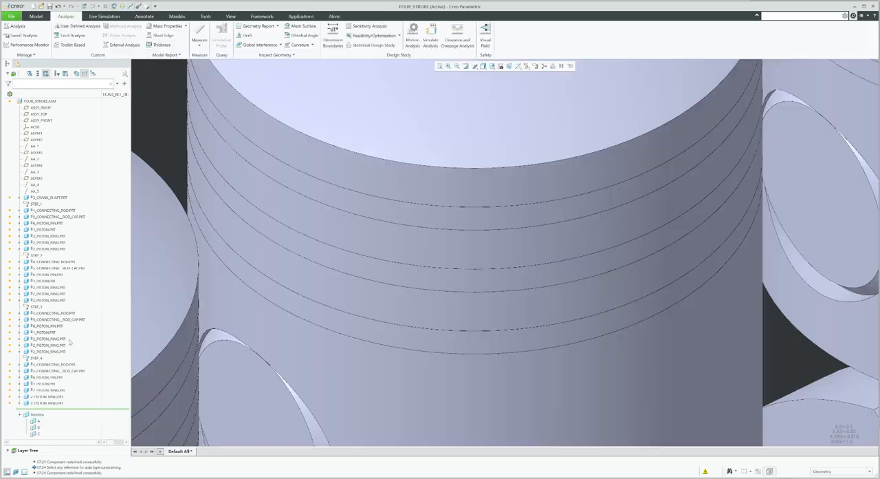
{"action": "left_click", "coordinate": [62, 339]}
{"action": "left_click", "coordinate": [76, 316]}
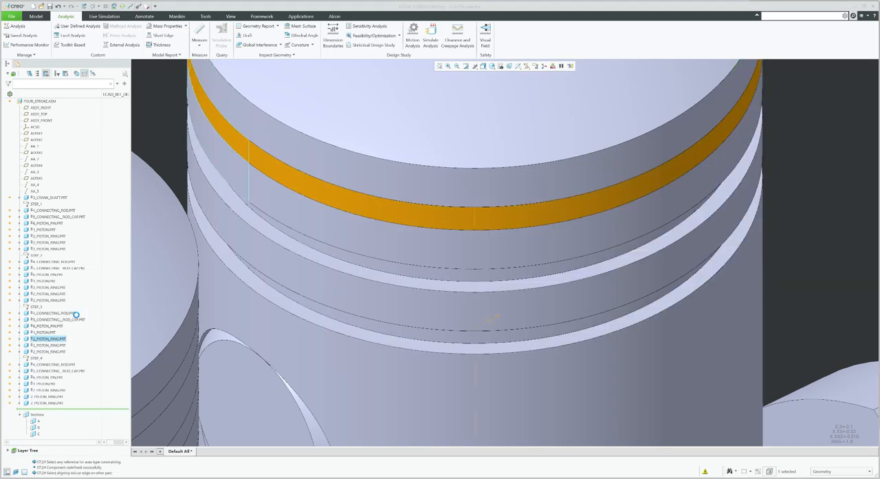
{"action": "scroll", "coordinate": [399, 266], "scroll_direction": "down", "scroll_amount": 5}
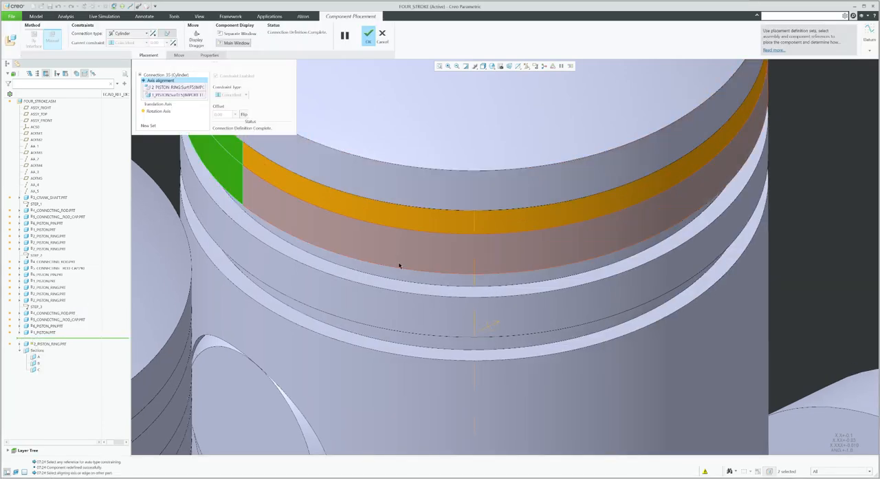
{"action": "left_click", "coordinate": [133, 33]}
{"action": "left_click", "coordinate": [122, 77]}
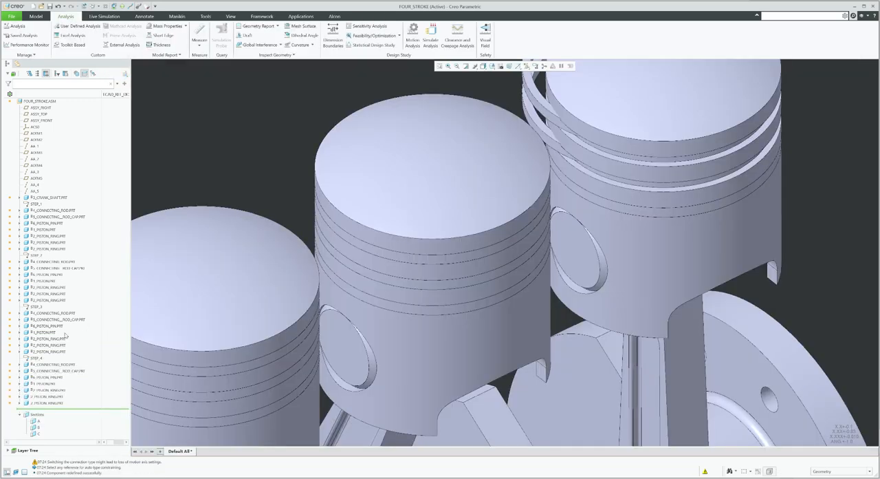
{"action": "scroll", "coordinate": [321, 267], "scroll_direction": "down", "scroll_amount": 4}
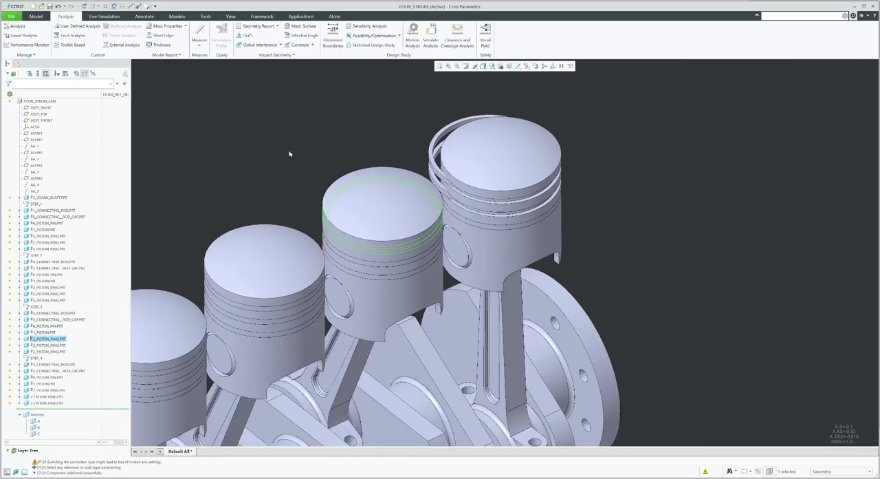
{"action": "left_click", "coordinate": [271, 197]}
{"action": "scroll", "coordinate": [334, 244], "scroll_direction": "up", "scroll_amount": 4}
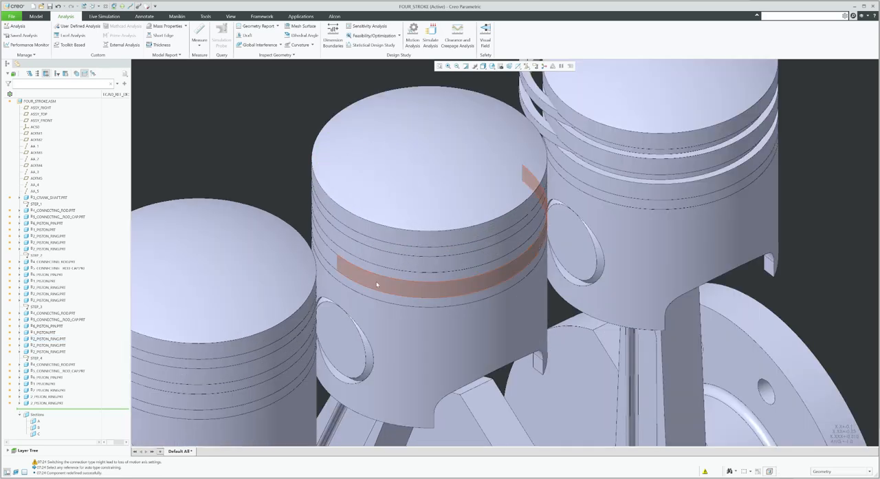
Edit the fourth piston's middle ring placement: set a General connection and make the ring and piston groove's cylindrical surfaces Coincident
{"action": "scroll", "coordinate": [377, 284], "scroll_direction": "down", "scroll_amount": 4}
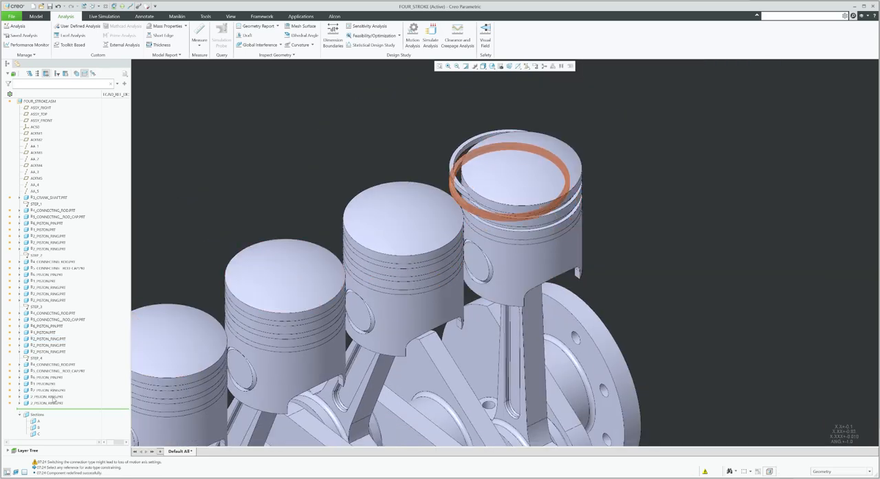
{"action": "left_click", "coordinate": [47, 396]}
{"action": "left_click", "coordinate": [74, 375]}
{"action": "scroll", "coordinate": [457, 204], "scroll_direction": "up", "scroll_amount": 5}
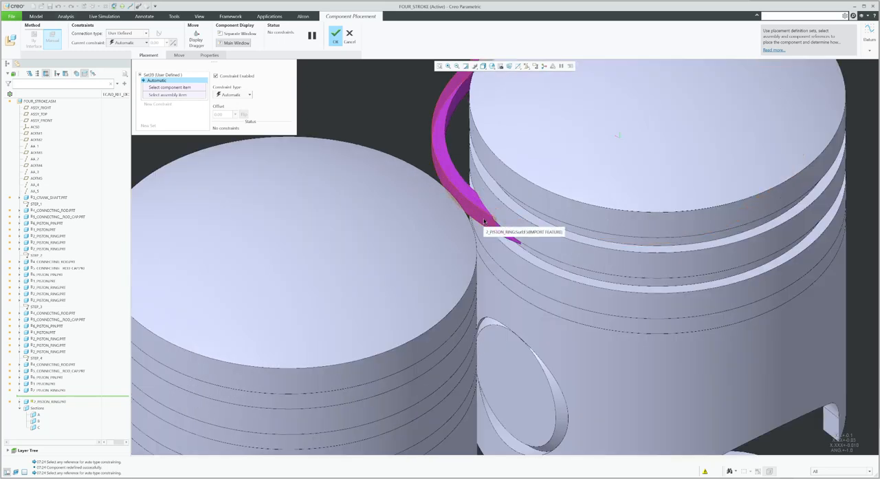
{"action": "left_click", "coordinate": [123, 33]}
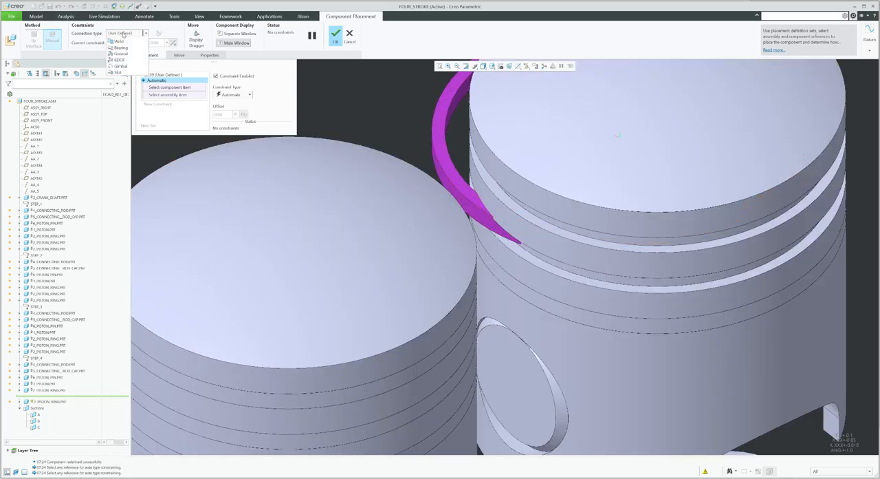
{"action": "left_click", "coordinate": [120, 97]}
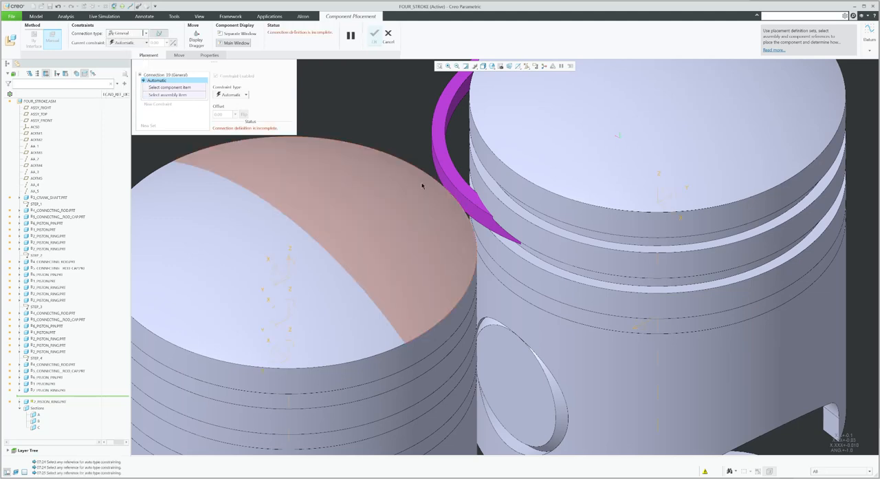
{"action": "left_click", "coordinate": [531, 245]}
{"action": "left_click", "coordinate": [528, 244]}
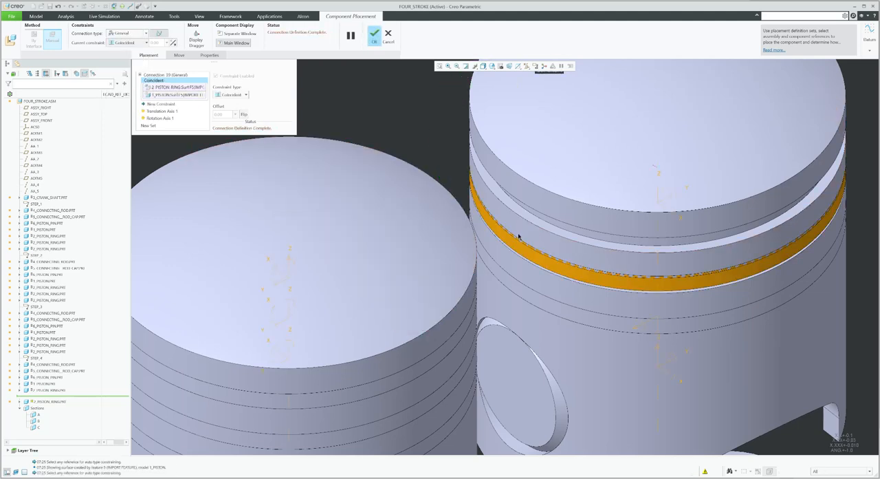
Add a second constraint between the middle ring's flat face and the piston groove's face, and finish the placement
{"action": "left_click", "coordinate": [160, 104]}
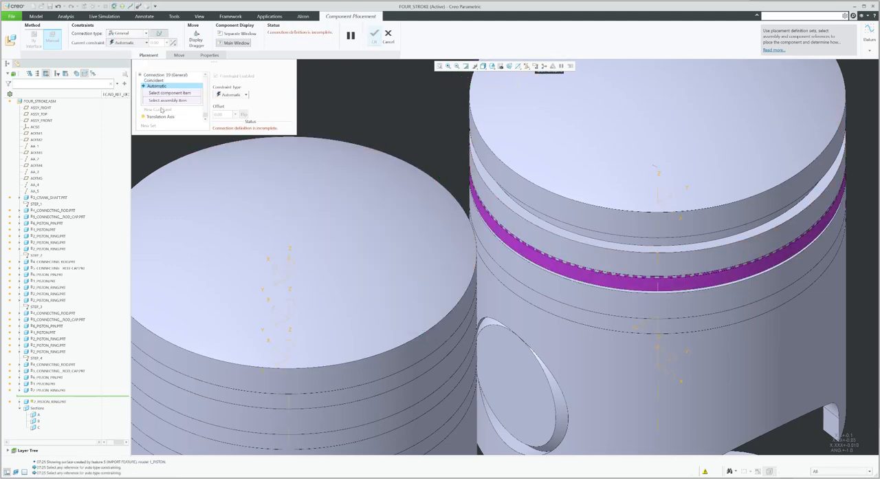
{"action": "left_click", "coordinate": [513, 235]}
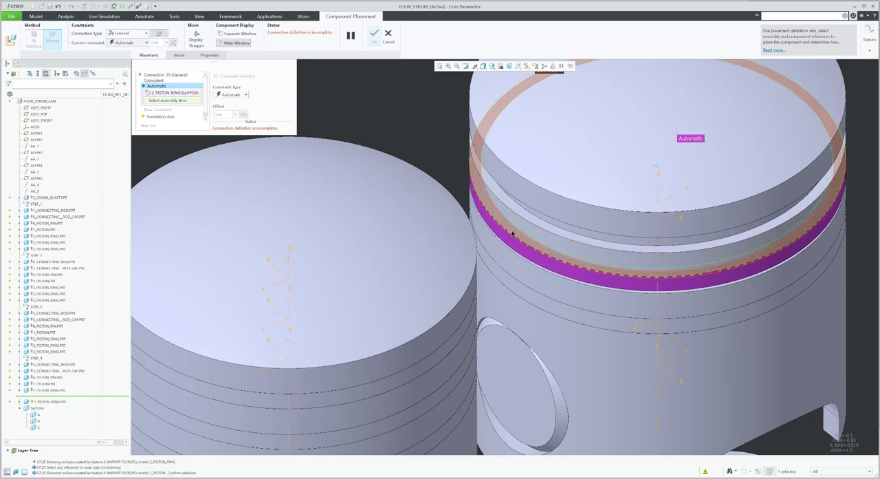
{"action": "left_click", "coordinate": [511, 223]}
{"action": "middle_click", "coordinate": [297, 216]}
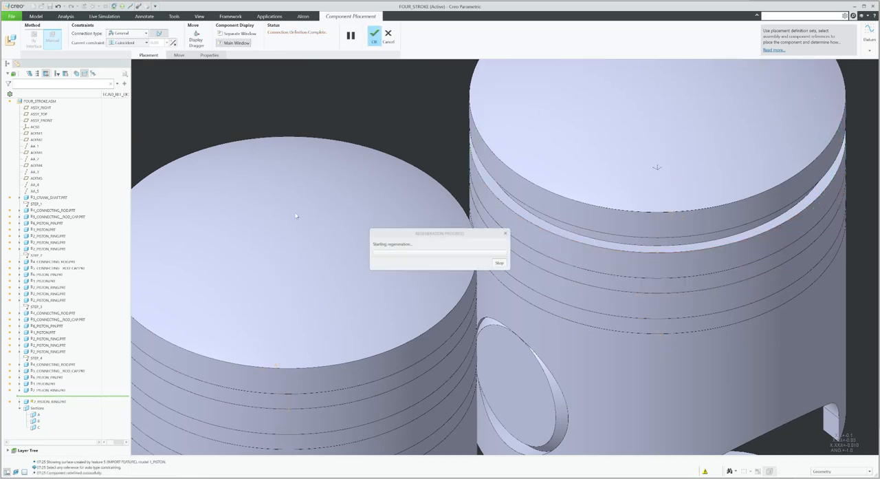
Edit the fourth piston's top ring placement: make its cylindrical surface Coincident with the piston groove and set the connection type to General
{"action": "left_click", "coordinate": [47, 403]}
{"action": "left_click", "coordinate": [60, 381]}
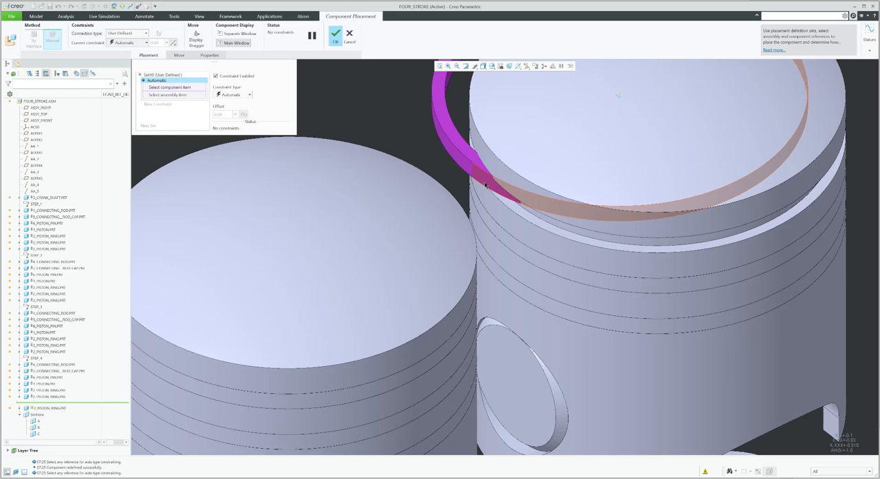
{"action": "left_click", "coordinate": [522, 209]}
{"action": "left_click", "coordinate": [535, 205]}
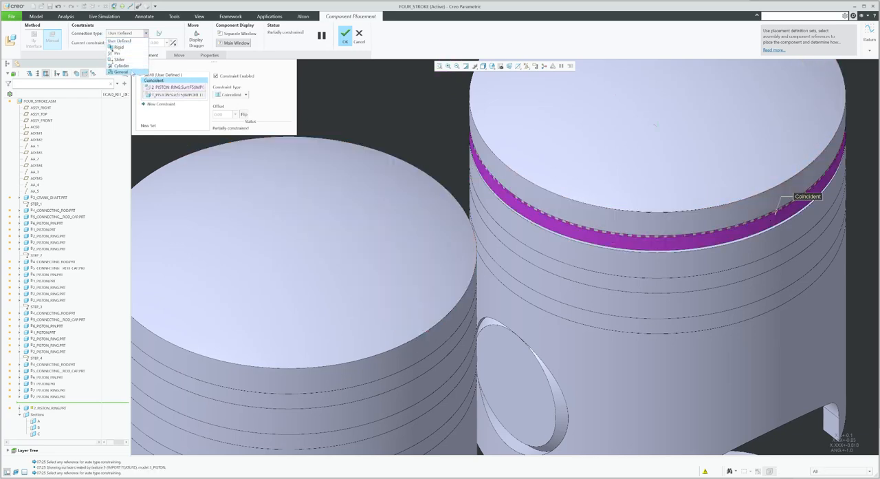
{"action": "left_click", "coordinate": [123, 72]}
Add a second constraint between the top ring's flat face and the top groove's face, and finish the placement
{"action": "left_click", "coordinate": [177, 103]}
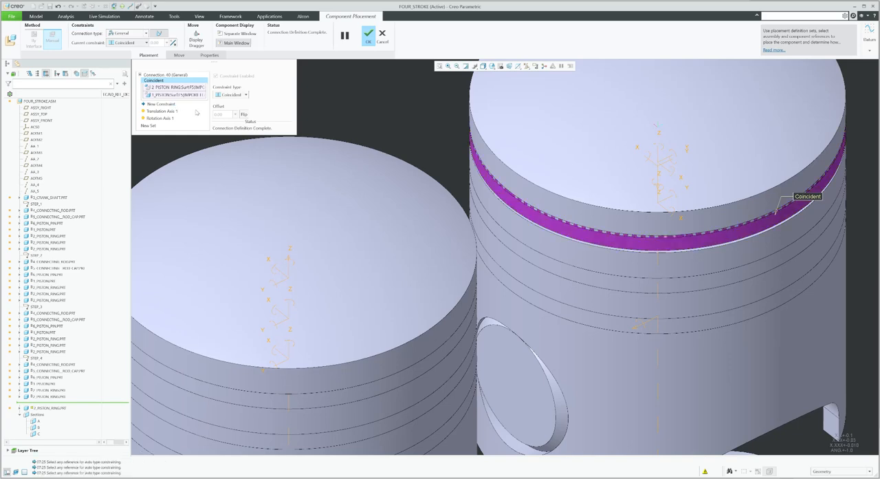
{"action": "left_click", "coordinate": [522, 194]}
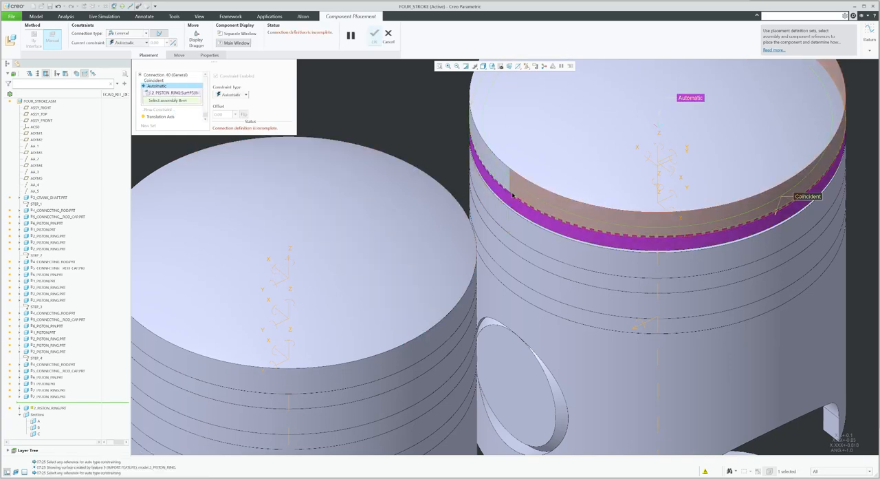
{"action": "left_click", "coordinate": [514, 191]}
{"action": "middle_click", "coordinate": [515, 192]}
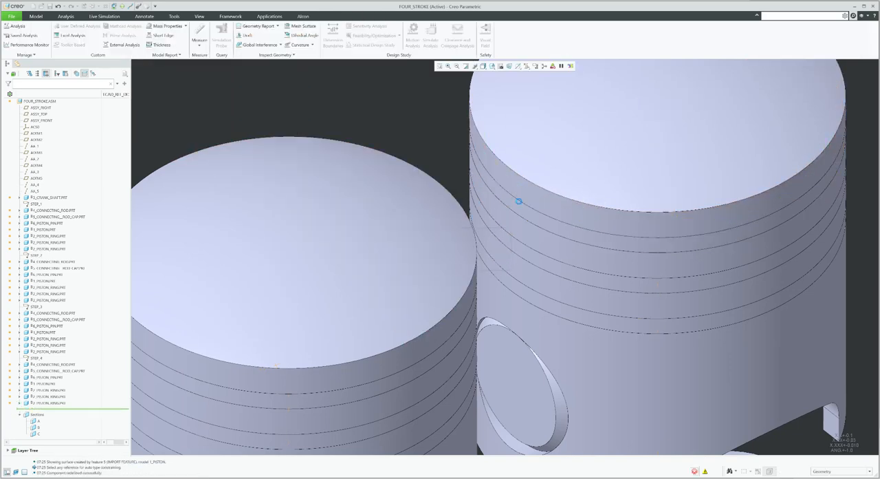
Test the mechanism with Drag Components by rotating the crankshaft from its front counterweight edge, then abort the drag
{"action": "scroll", "coordinate": [520, 201], "scroll_direction": "up", "scroll_amount": 9}
{"action": "scroll", "coordinate": [440, 218], "scroll_direction": "up", "scroll_amount": 4}
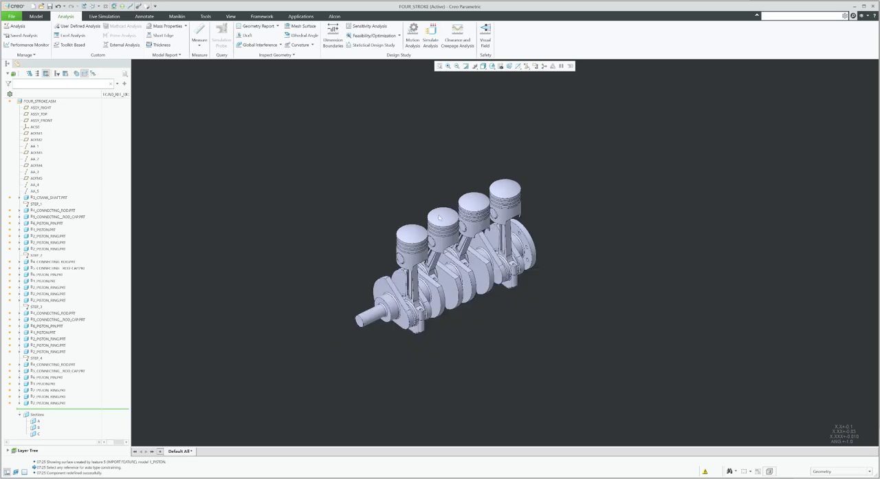
{"action": "scroll", "coordinate": [384, 300], "scroll_direction": "down", "scroll_amount": 3}
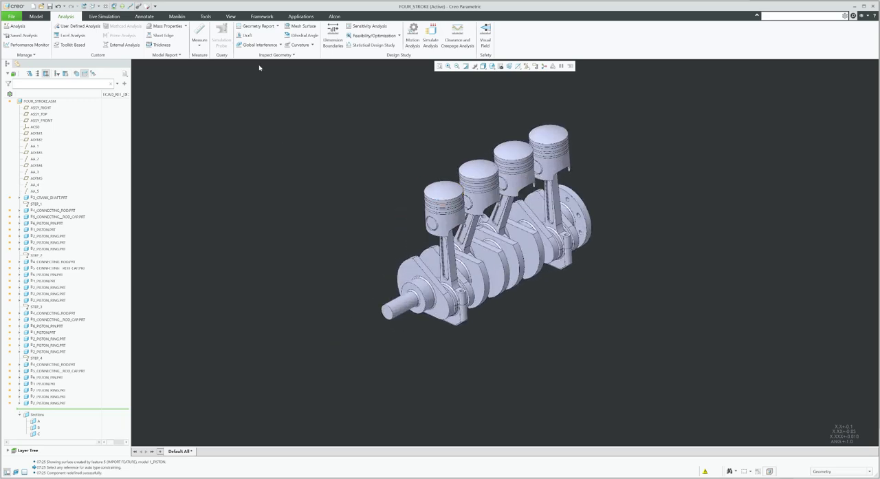
{"action": "left_click", "coordinate": [37, 15]}
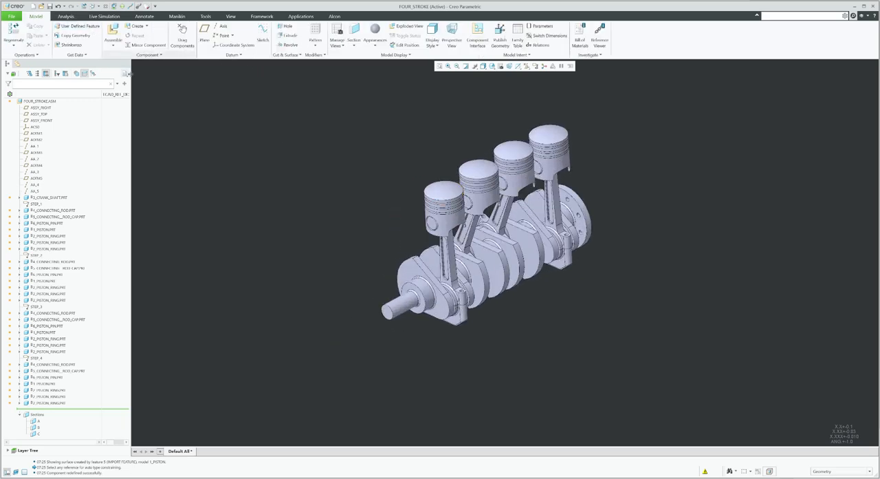
{"action": "left_click", "coordinate": [183, 43]}
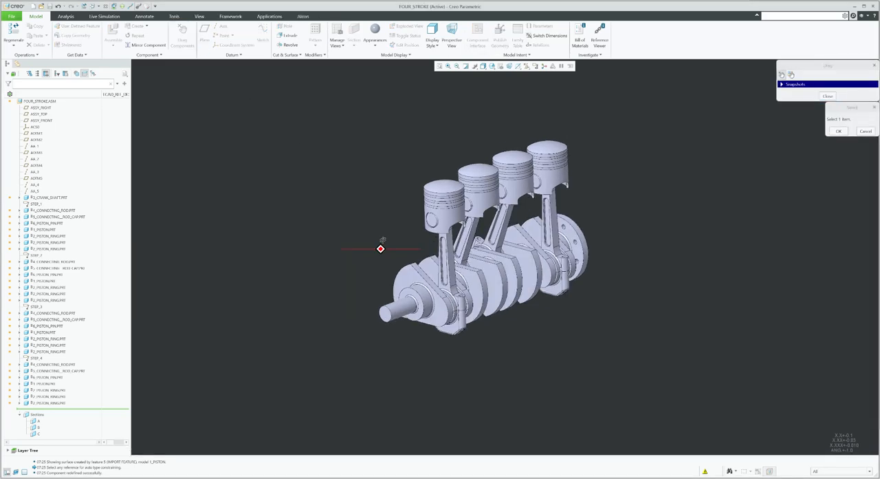
{"action": "scroll", "coordinate": [403, 266], "scroll_direction": "down", "scroll_amount": 3}
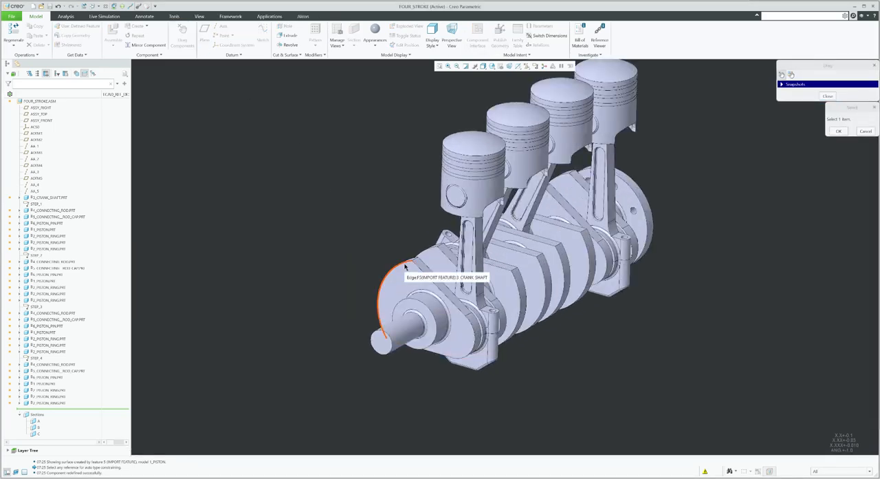
{"action": "left_click", "coordinate": [404, 262]}
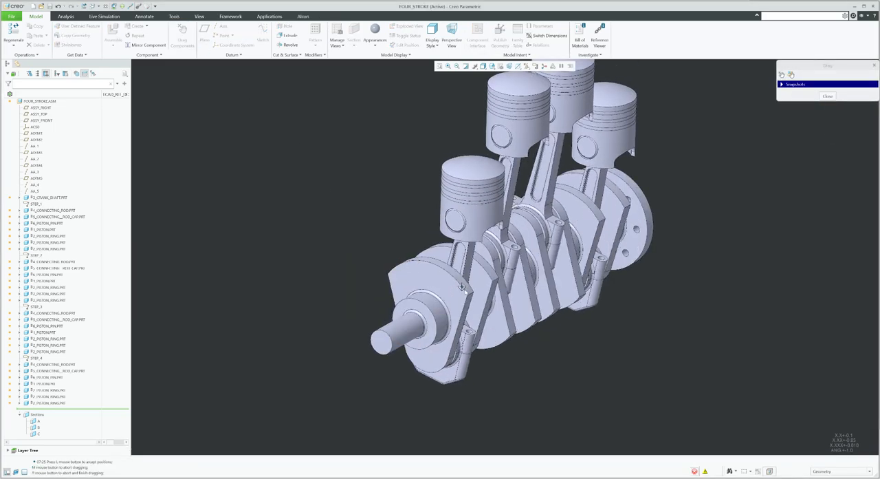
{"action": "scroll", "coordinate": [472, 352], "scroll_direction": "up", "scroll_amount": 3}
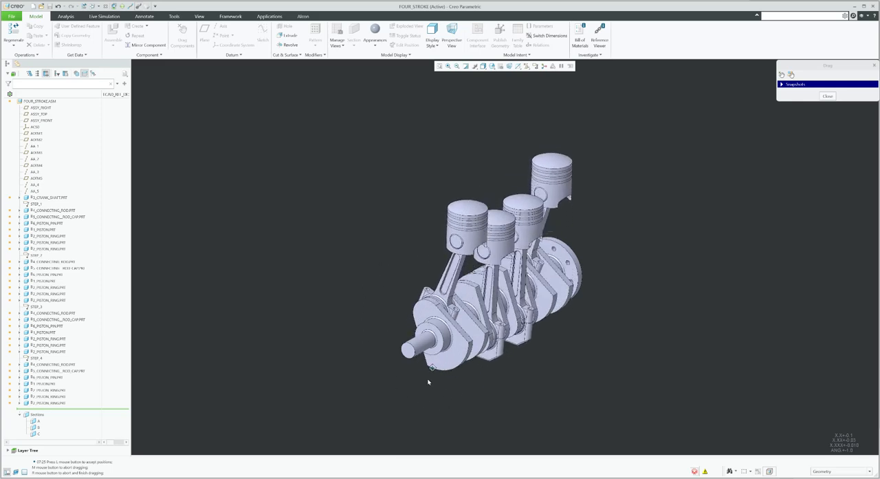
{"action": "middle_click", "coordinate": [433, 373]}
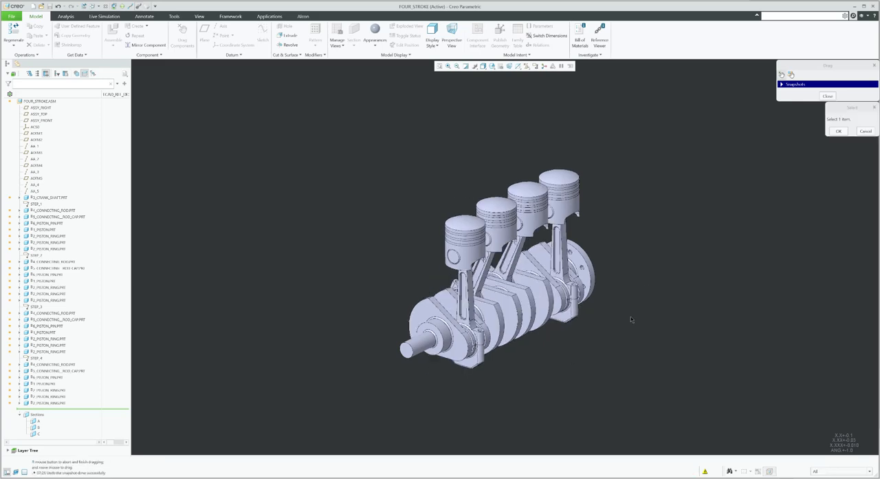
{"action": "scroll", "coordinate": [600, 330], "scroll_direction": "down", "scroll_amount": 2}
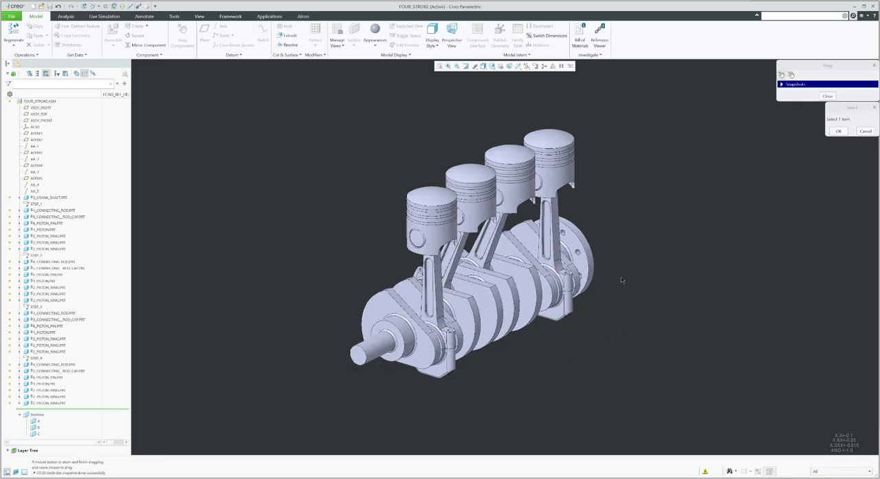